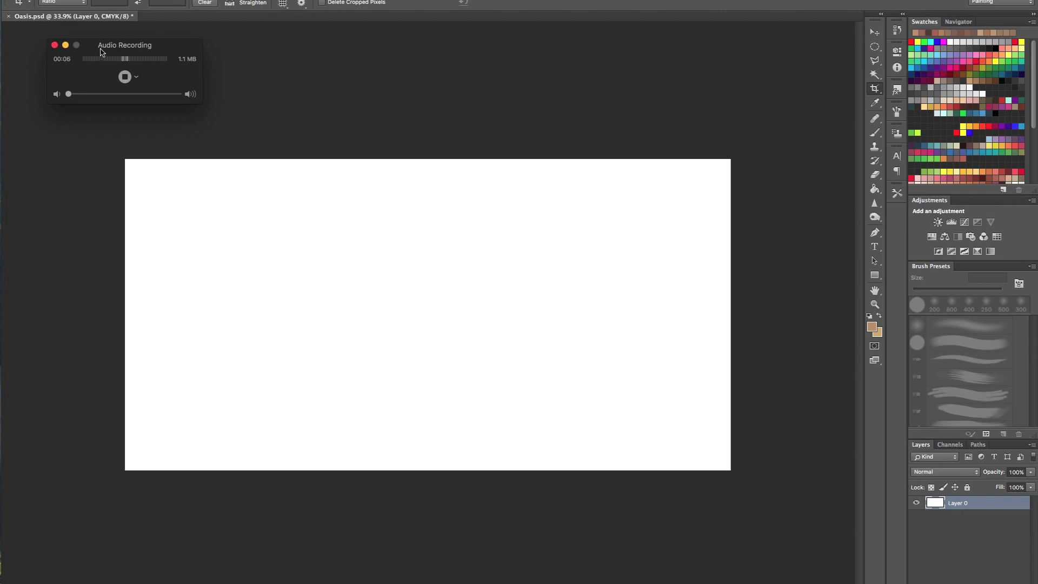
Step: Add Layer 1 above Layer 0 and fill it entirely with a pale sage green swatch
drag(101, 51, 105, 56)
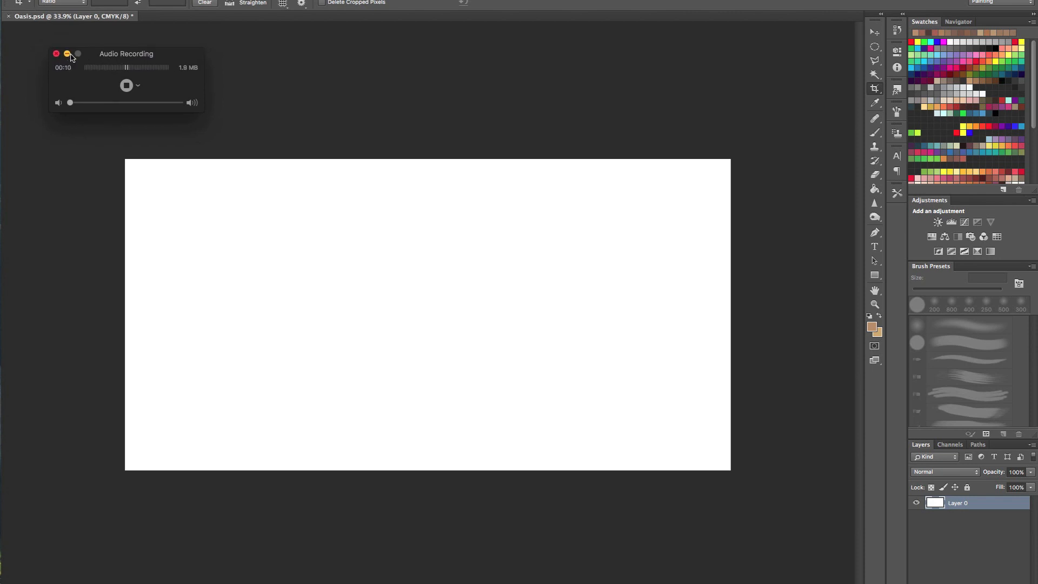
click(66, 53)
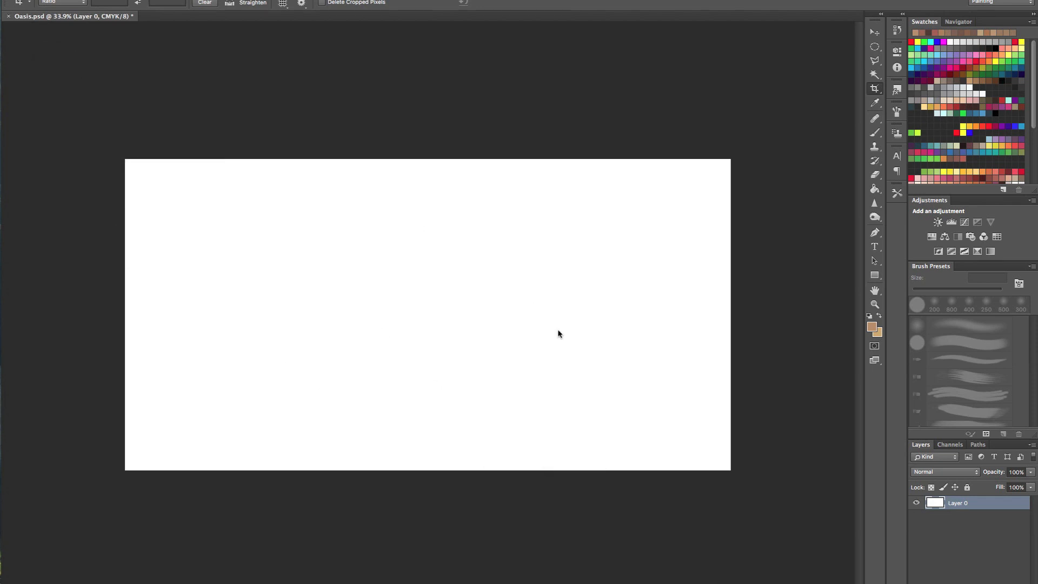
click(875, 34)
click(875, 133)
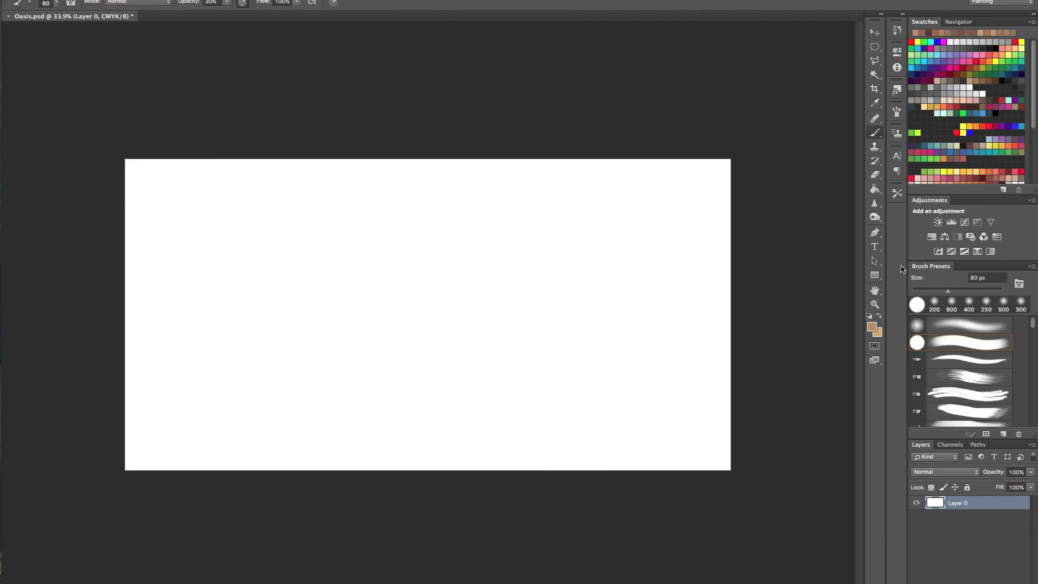
click(1003, 583)
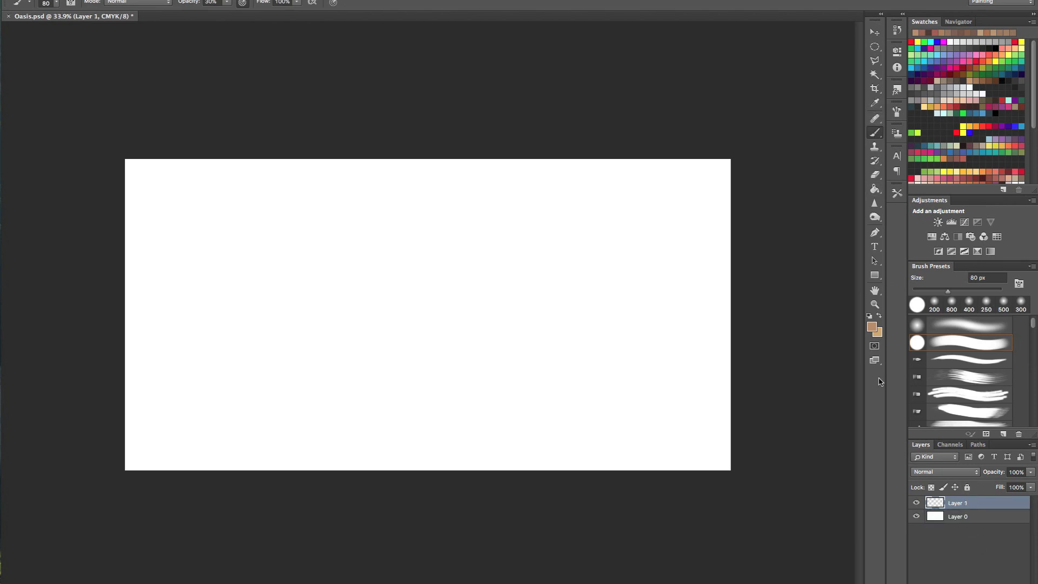
click(881, 325)
drag(880, 352, 726, 279)
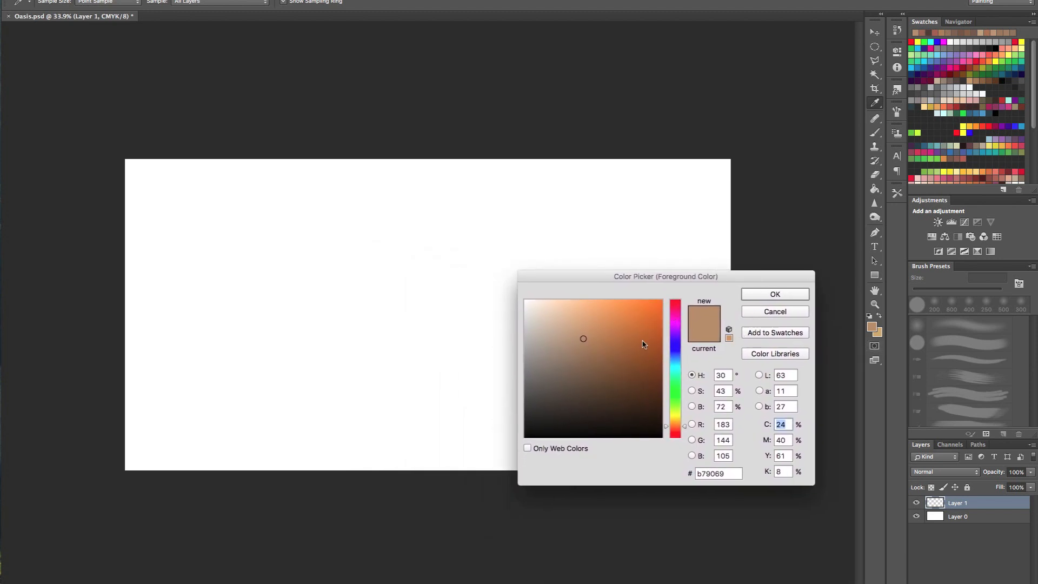
click(767, 312)
key(b)
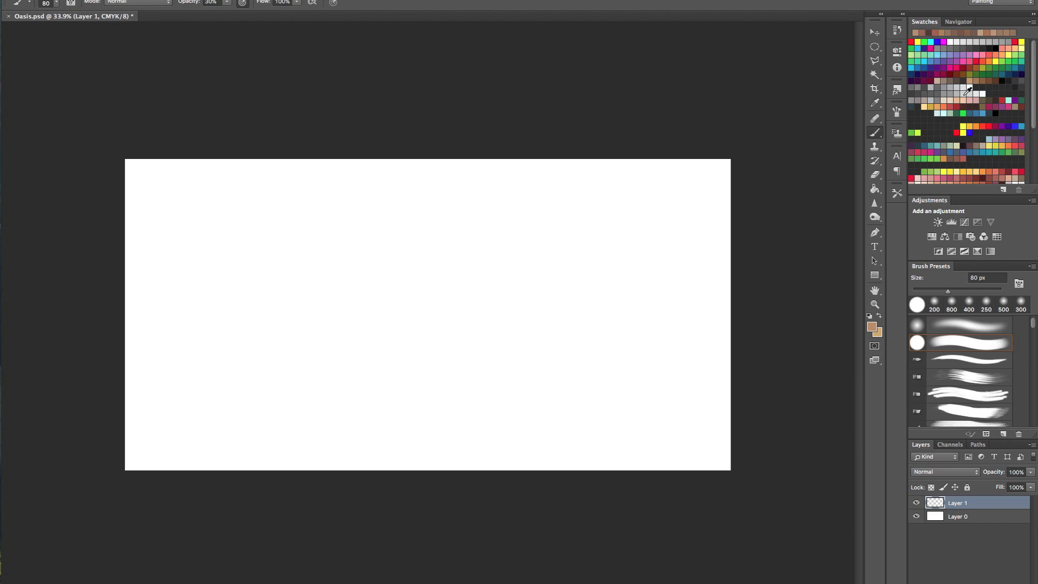
scroll(963, 129, down, 5)
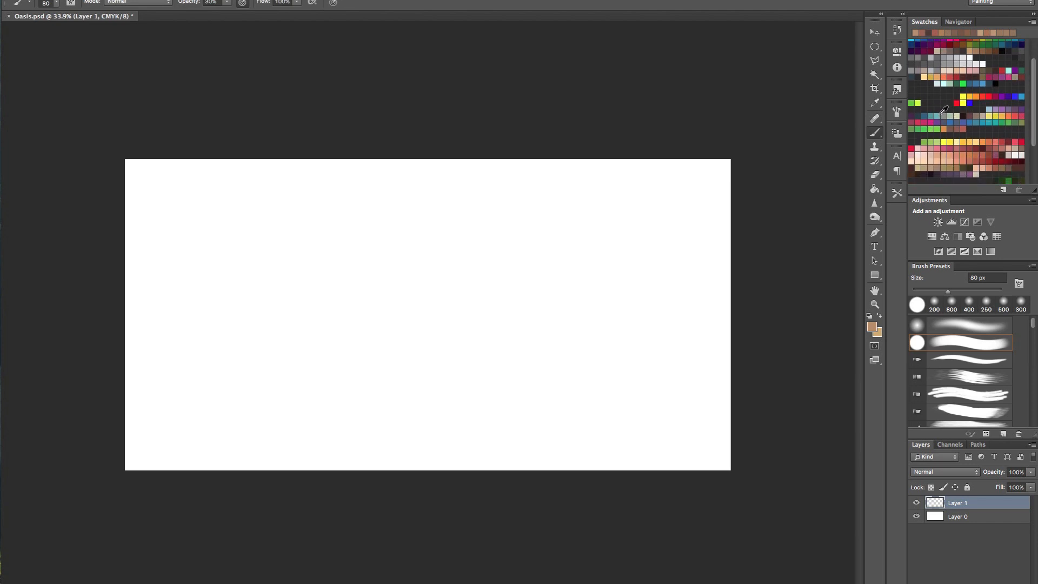
click(953, 115)
key(alt+BackSpace)
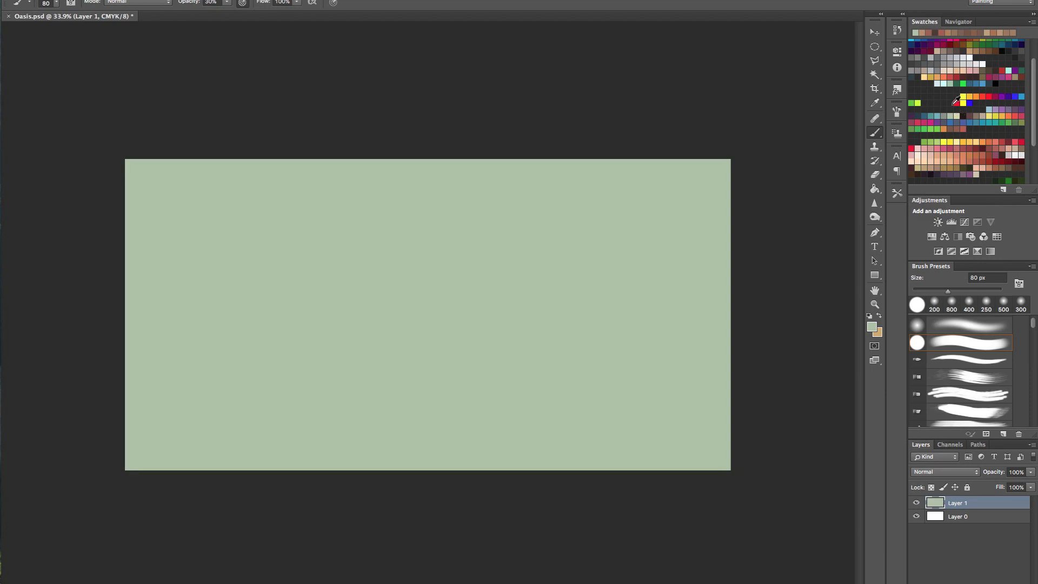
Step: Add a new Layer 2 and enlarge the brush to 600 px
key(ctrl+shift+alt+n)
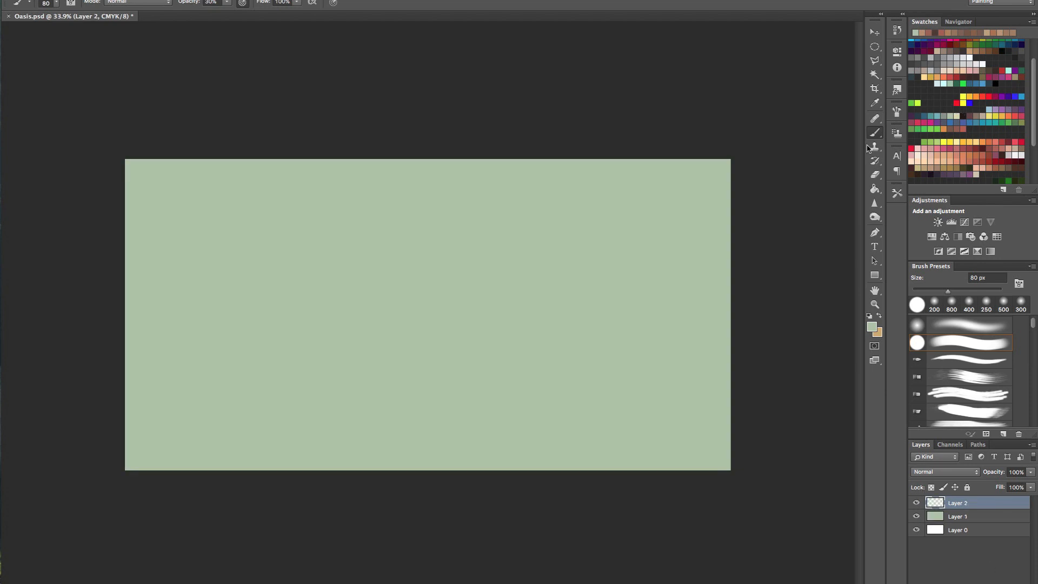
click(872, 330)
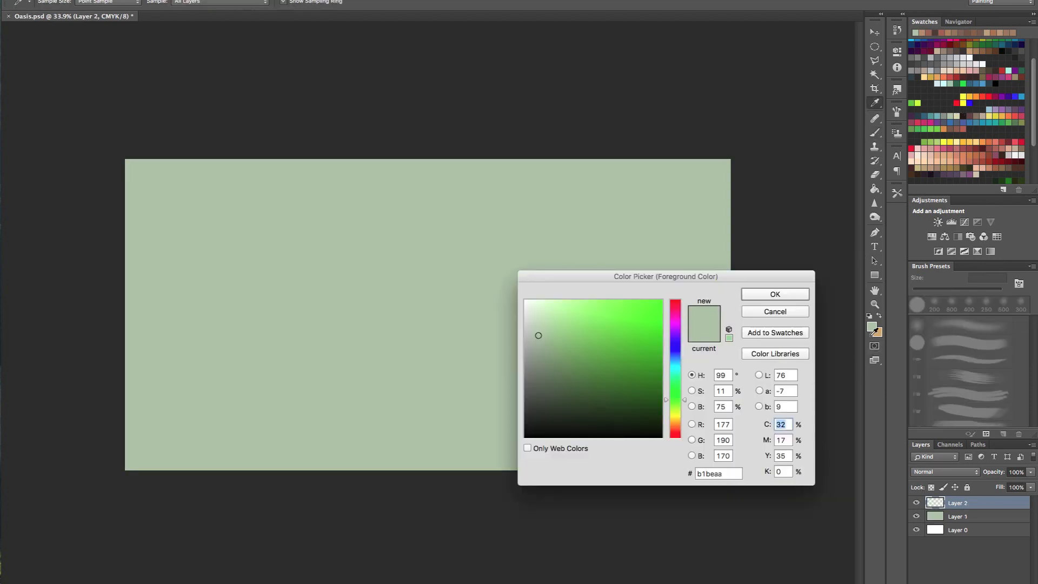
click(774, 312)
key(b)
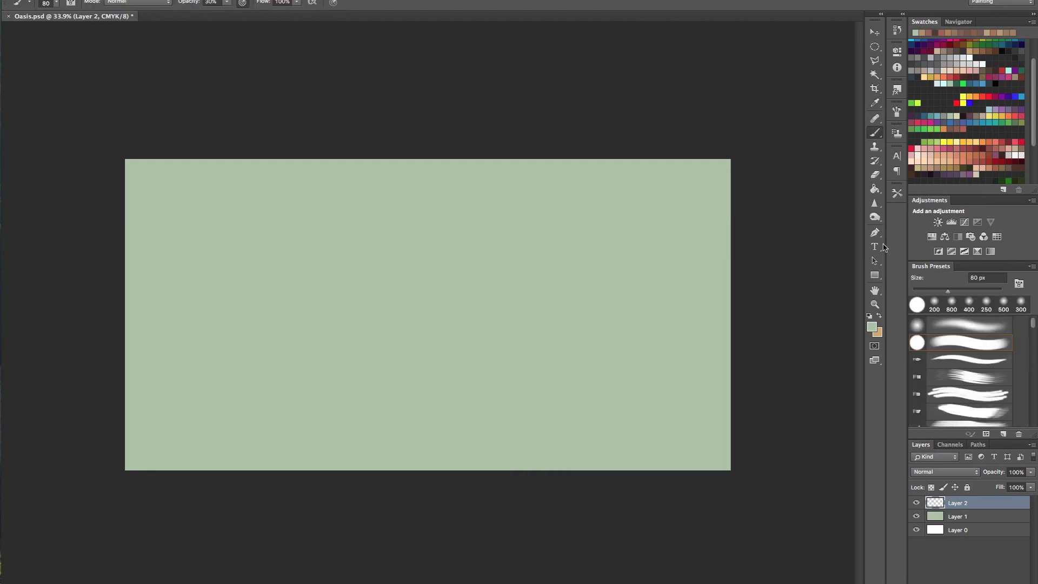
click(874, 331)
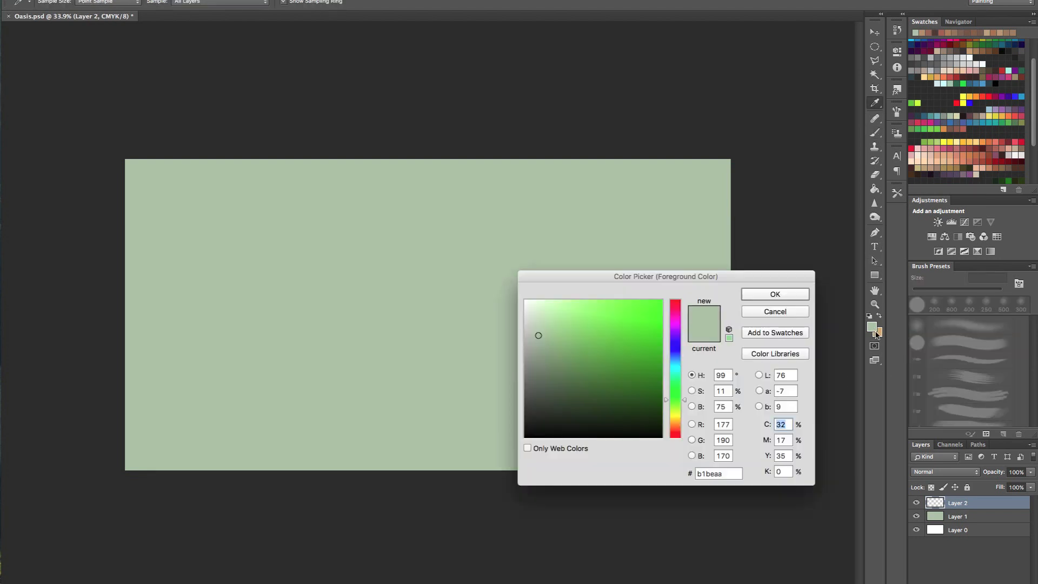
click(781, 312)
click(54, 5)
click(56, 5)
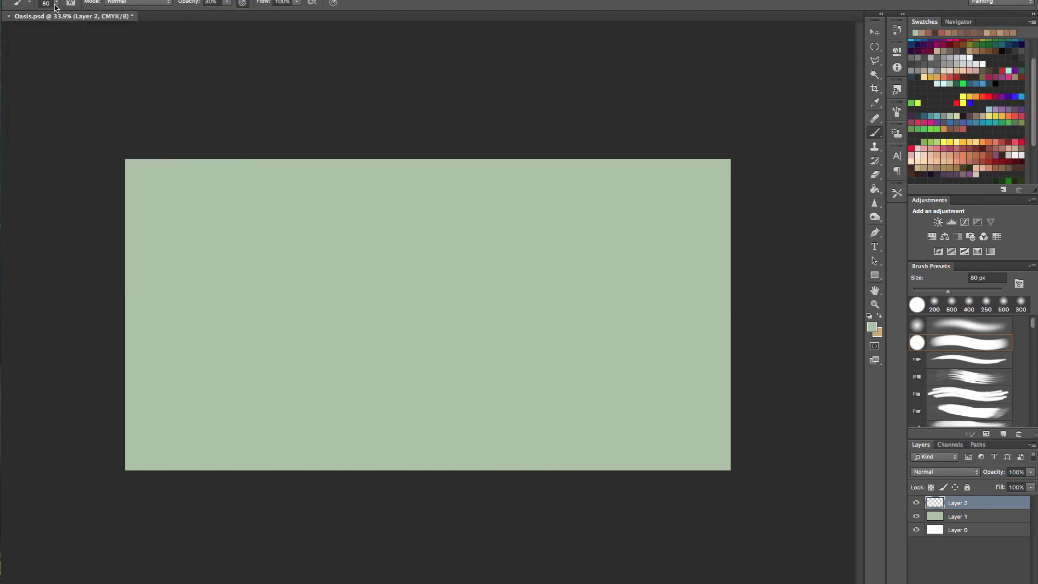
click(58, 4)
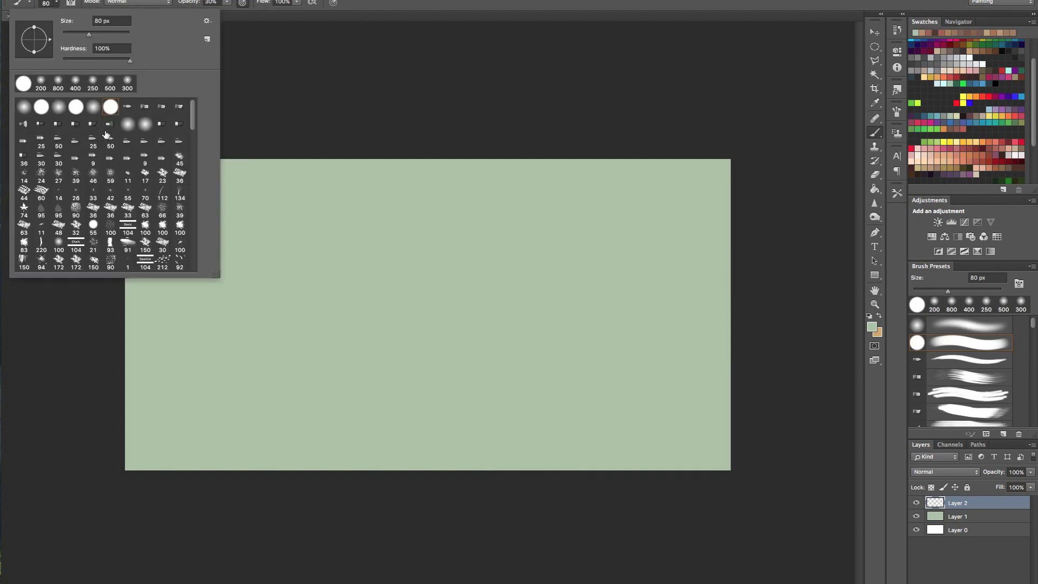
click(58, 3)
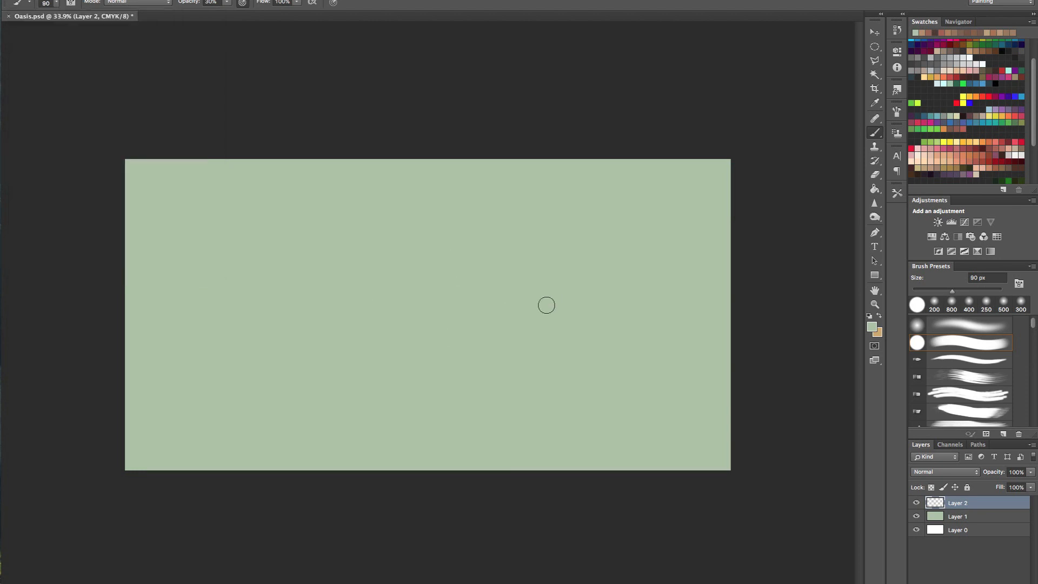
key(bracketright)
key(bracketright)
key(bracketright)
key(bracketright)
key(bracketright)
key(bracketright)
key(bracketright)
key(bracketright)
key(bracketright)
key(bracketright)
Step: Set the foreground colour to a lightened teal from the swatches
click(938, 115)
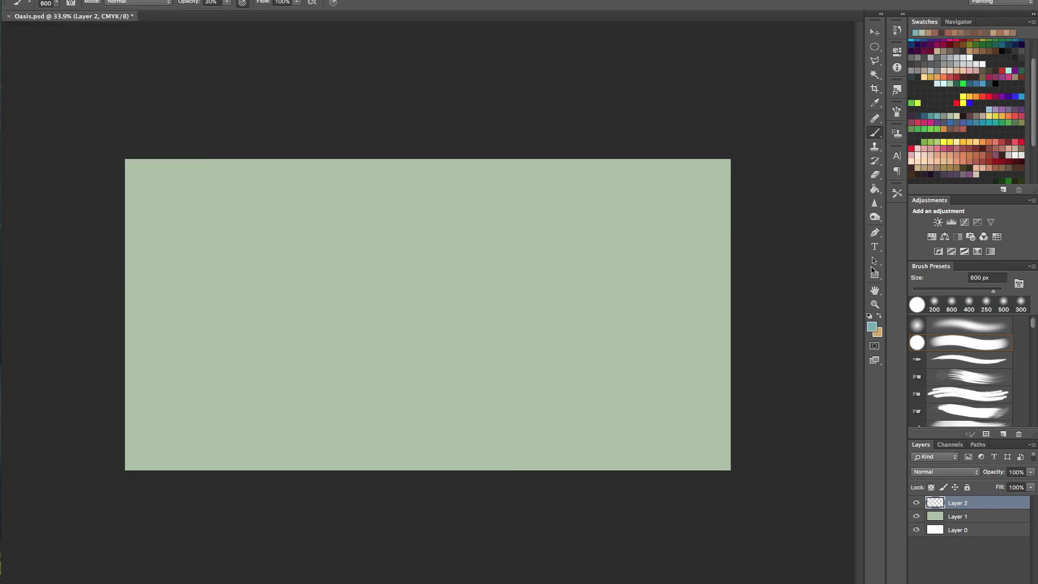
click(872, 327)
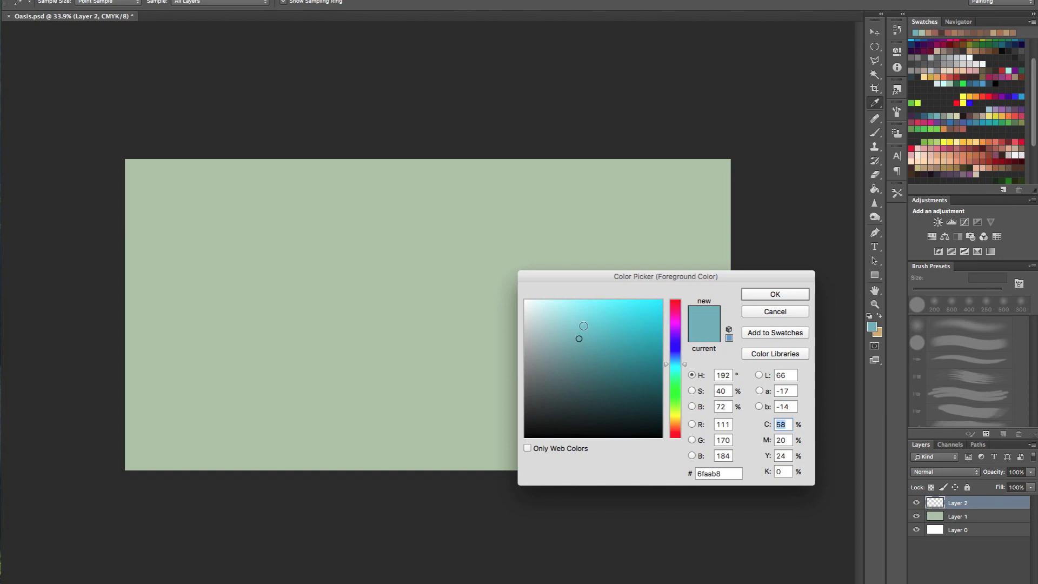
drag(583, 326, 583, 324)
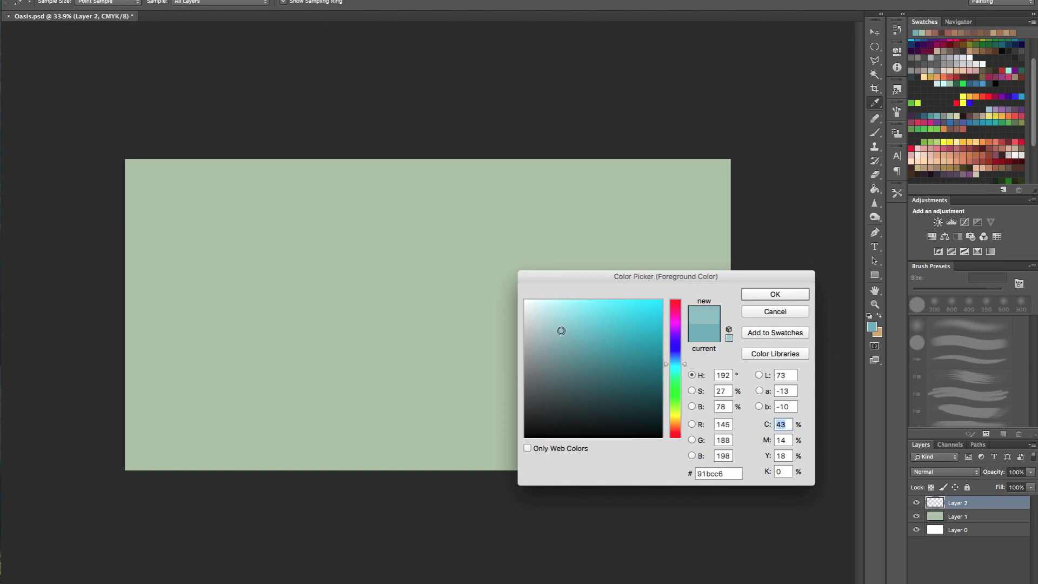
click(776, 294)
key(b)
Step: Paint soft light-teal sky strokes across the upper half, blending the corners
mouse_move(605, 162)
mouse_down()
mouse_move(725, 174)
mouse_move(65, 155)
mouse_move(390, 236)
mouse_move(585, 212)
mouse_move(260, 243)
mouse_move(400, 248)
mouse_move(429, 263)
mouse_move(127, 205)
mouse_move(716, 258)
mouse_move(486, 208)
mouse_move(801, 313)
mouse_move(633, 279)
mouse_move(288, 152)
mouse_up()
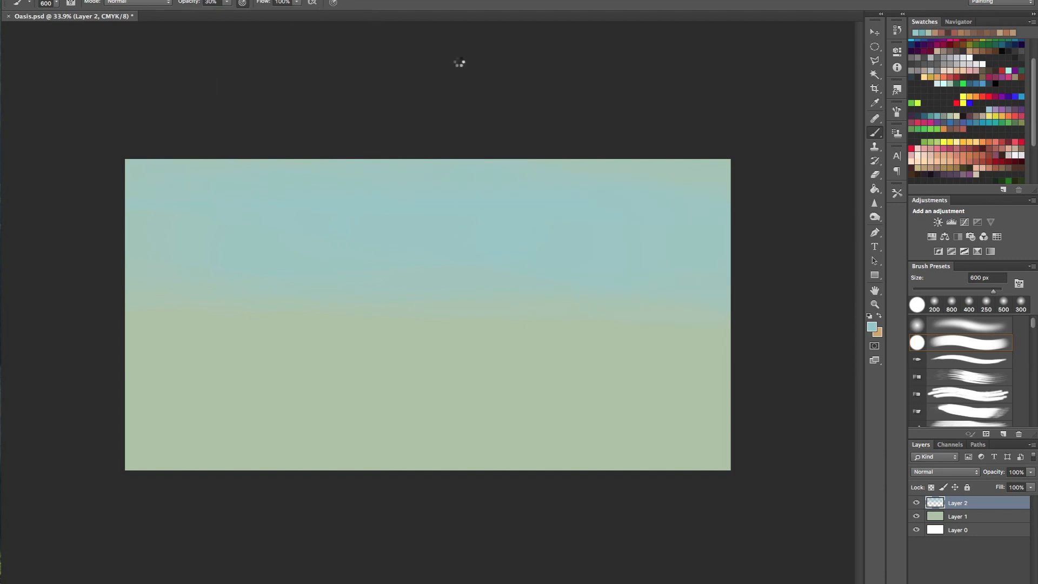
alt+click(540, 288)
drag(540, 288, 738, 287)
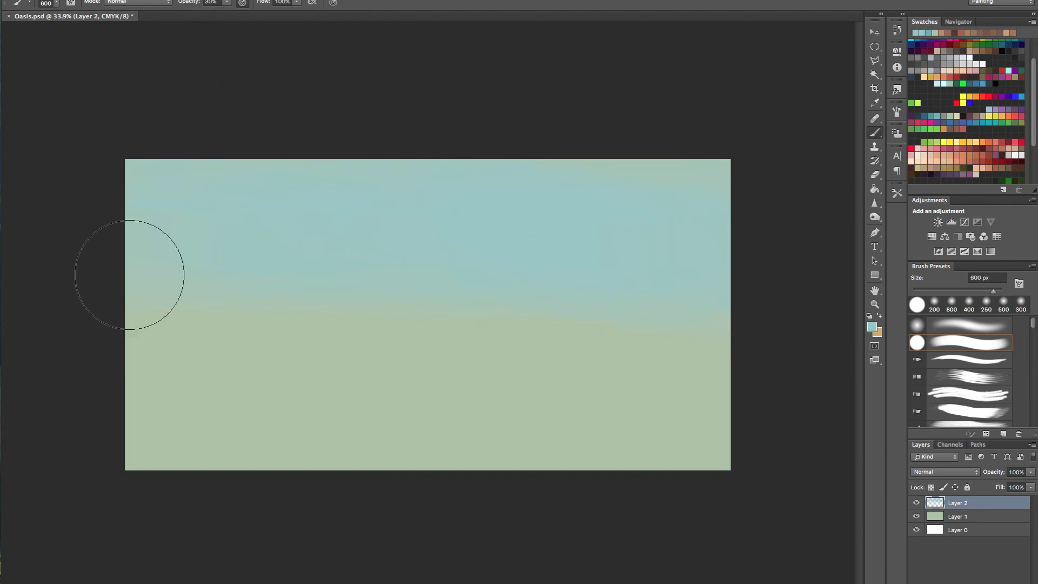
alt+click(409, 298)
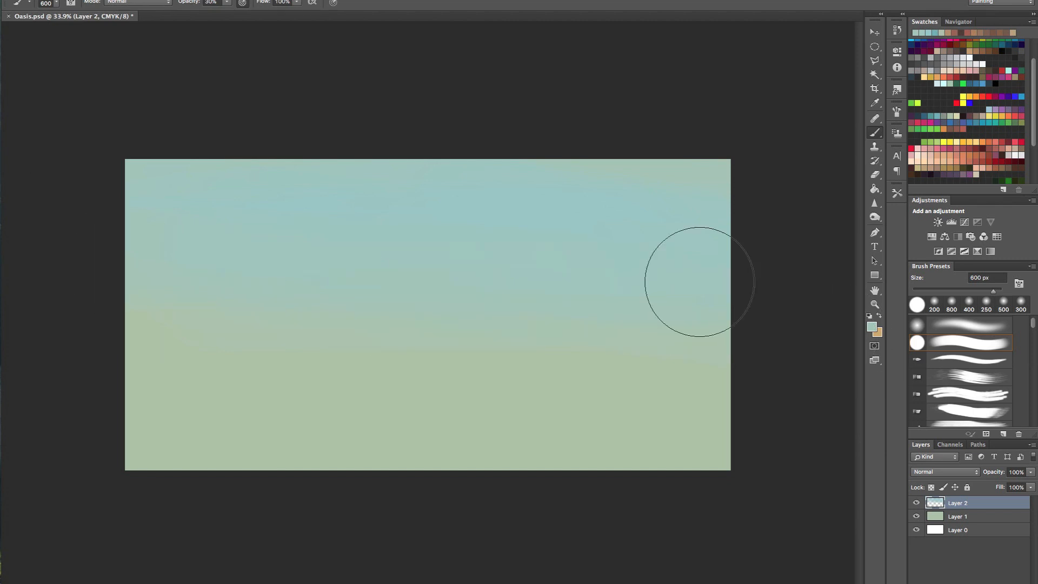
alt+click(635, 202)
mouse_move(326, 150)
mouse_down()
mouse_move(724, 165)
mouse_move(101, 146)
mouse_move(178, 199)
mouse_move(231, 318)
mouse_up()
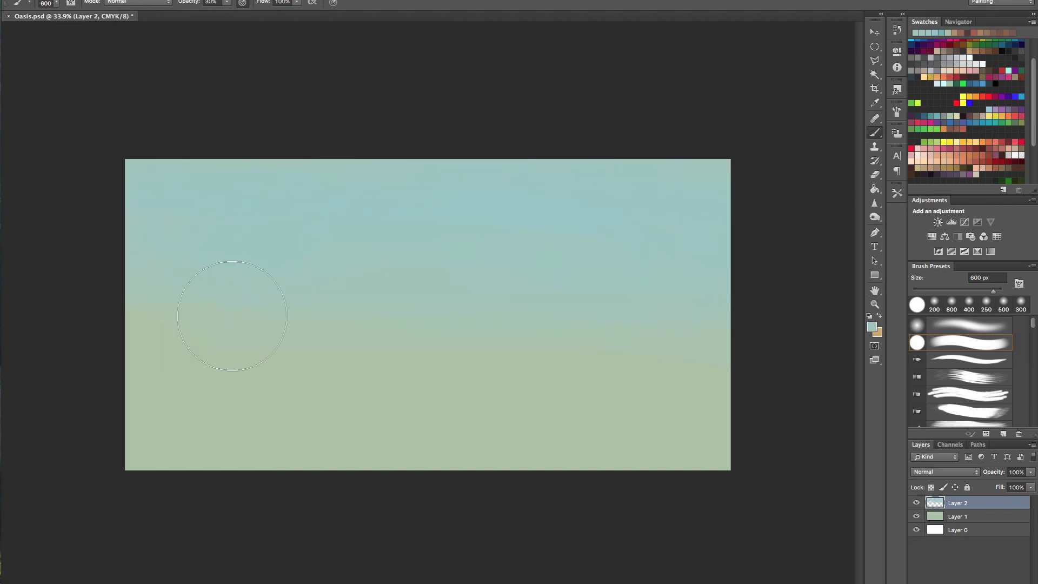
shift+click(974, 535)
Step: Merge all layers into one and set a black 125 px brush at 100% opacity
key(ctrl+e)
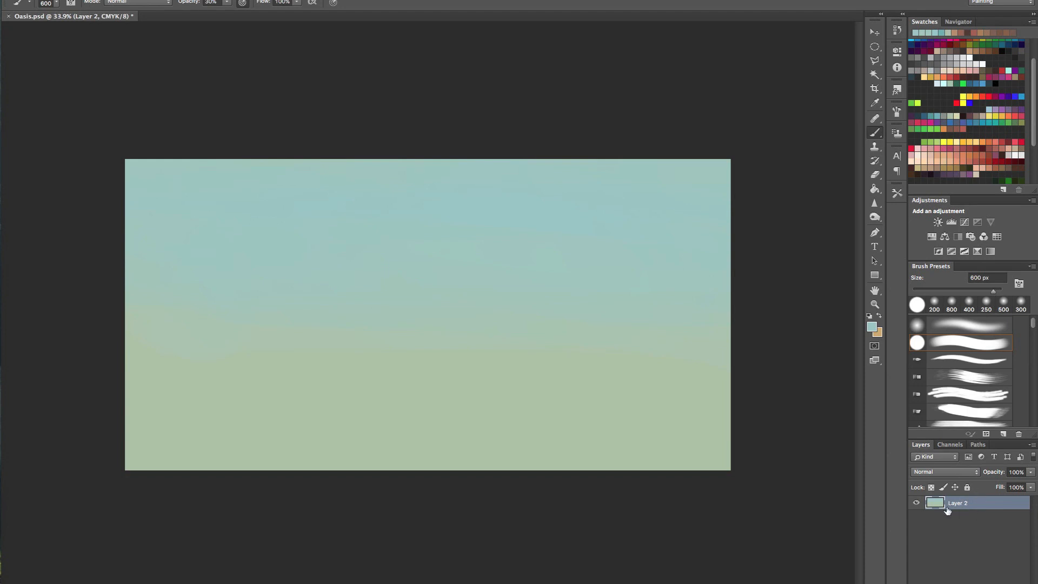
click(872, 327)
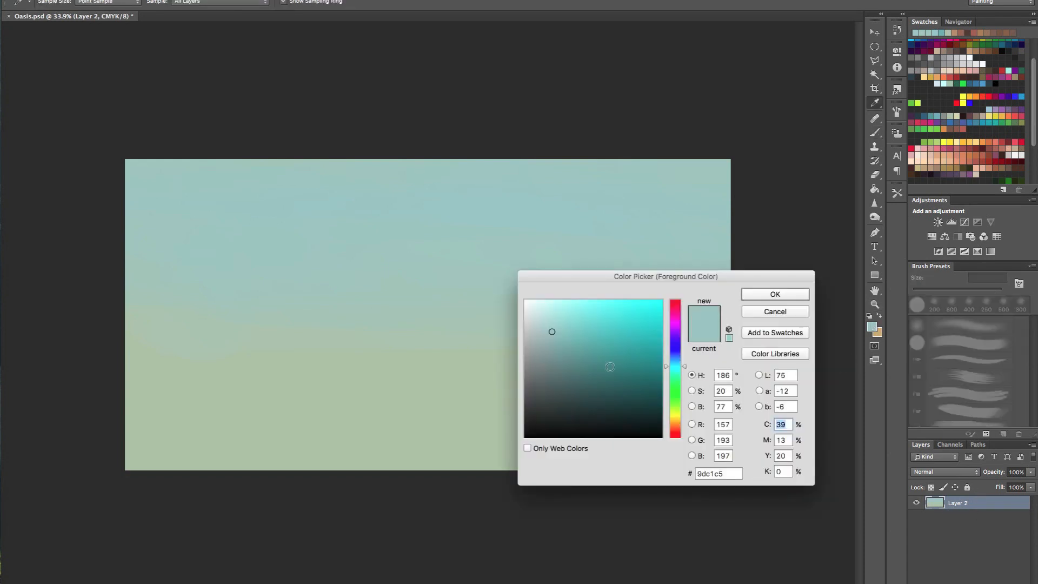
click(800, 312)
key(b)
click(967, 112)
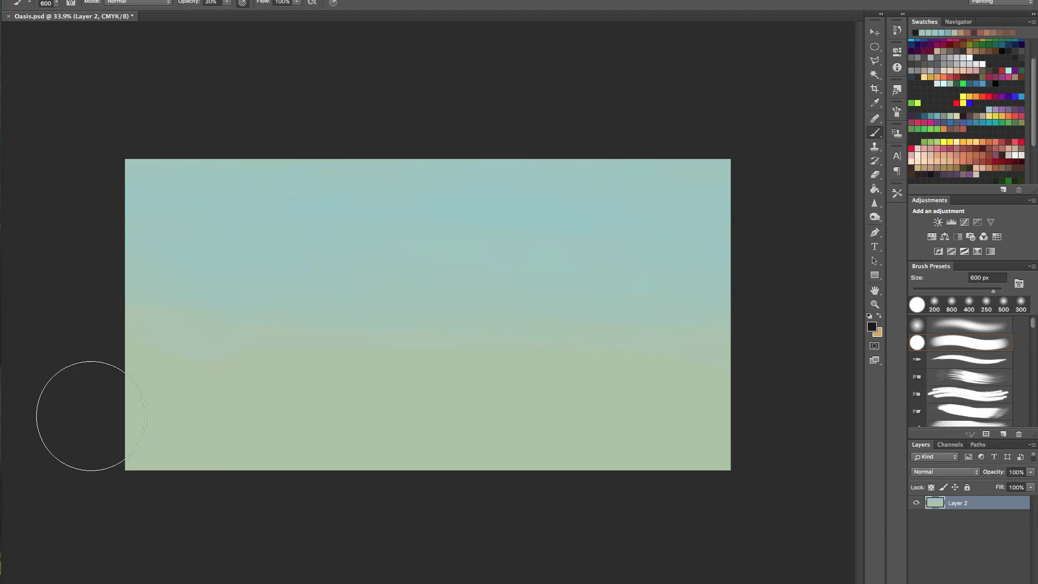
key(0)
key(bracketleft)
key(bracketleft)
key(bracketleft)
key(bracketleft)
key(bracketleft)
key(bracketleft)
key(bracketleft)
key(bracketleft)
Step: Paint a dark cliff from the top-left, then lasso-select the land below a jagged horizon
mouse_move(128, 172)
mouse_down()
mouse_move(193, 165)
mouse_move(219, 210)
mouse_up()
mouse_move(176, 177)
mouse_down()
mouse_move(236, 230)
mouse_move(229, 233)
mouse_move(323, 273)
mouse_up()
click(876, 61)
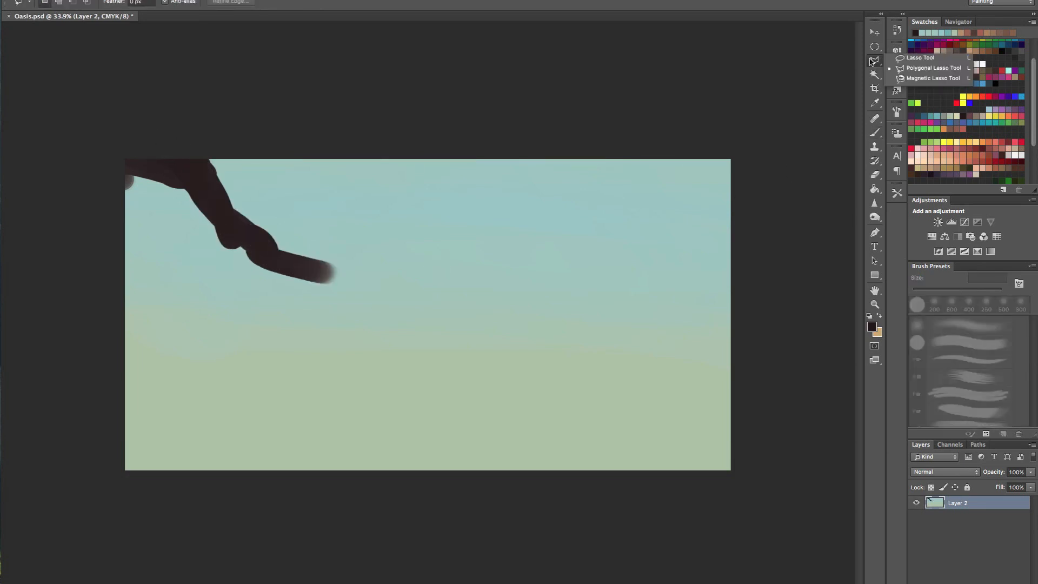
drag(874, 63, 907, 62)
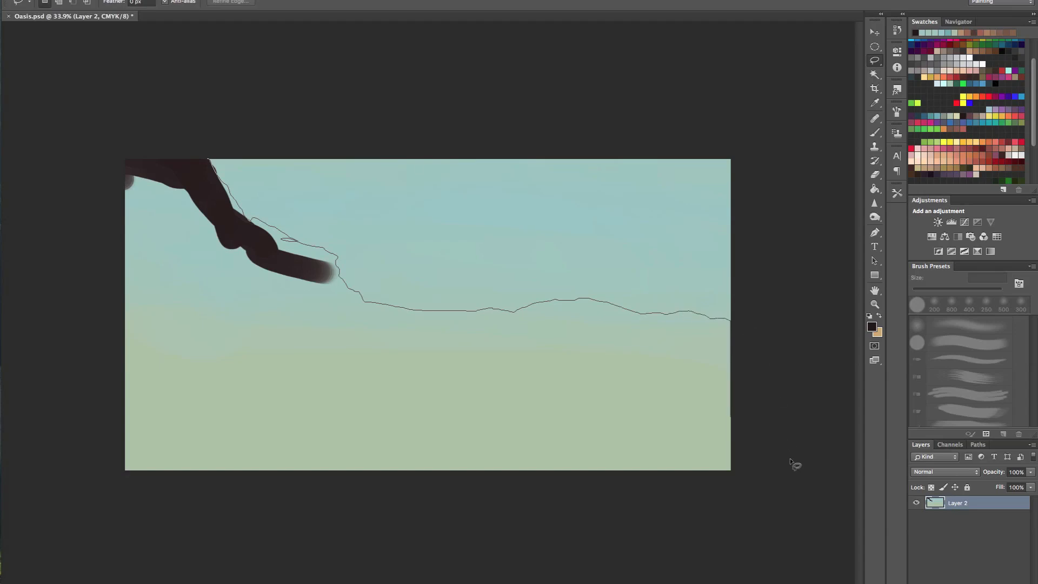
mouse_move(795, 465)
mouse_down()
mouse_move(408, 535)
mouse_move(40, 292)
mouse_move(43, 92)
mouse_move(60, 90)
mouse_up()
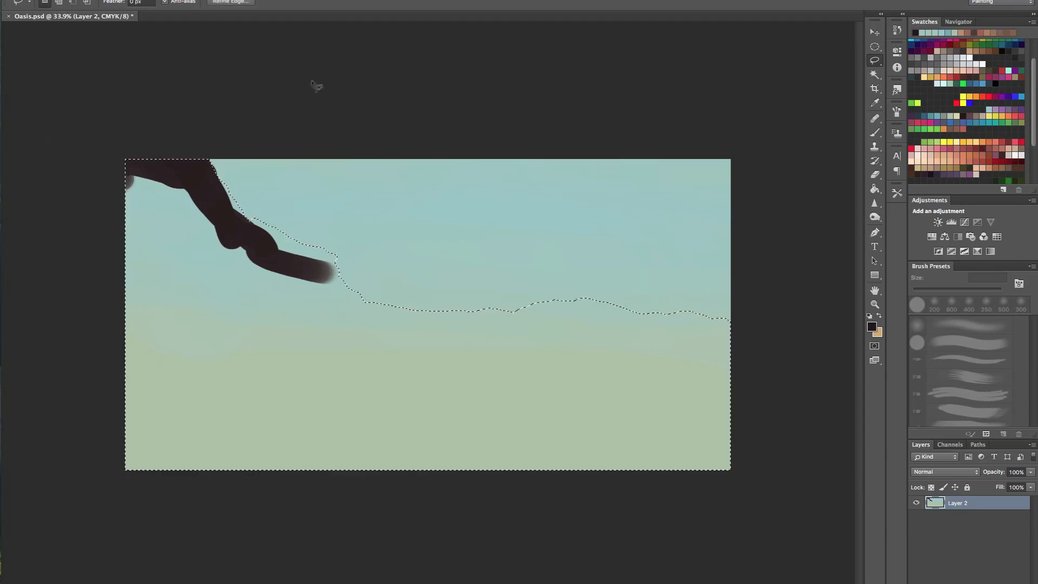
Step: Brush sampled dark cliff tone into the selection's left side and lower-left base
key(b)
mouse_move(156, 199)
mouse_down()
mouse_move(229, 238)
mouse_move(230, 184)
mouse_move(213, 175)
mouse_move(312, 252)
mouse_move(248, 254)
mouse_move(195, 224)
mouse_move(188, 235)
mouse_move(145, 187)
mouse_move(162, 164)
mouse_move(172, 234)
mouse_move(110, 239)
mouse_move(216, 195)
mouse_move(253, 207)
mouse_move(180, 306)
mouse_move(352, 314)
mouse_up()
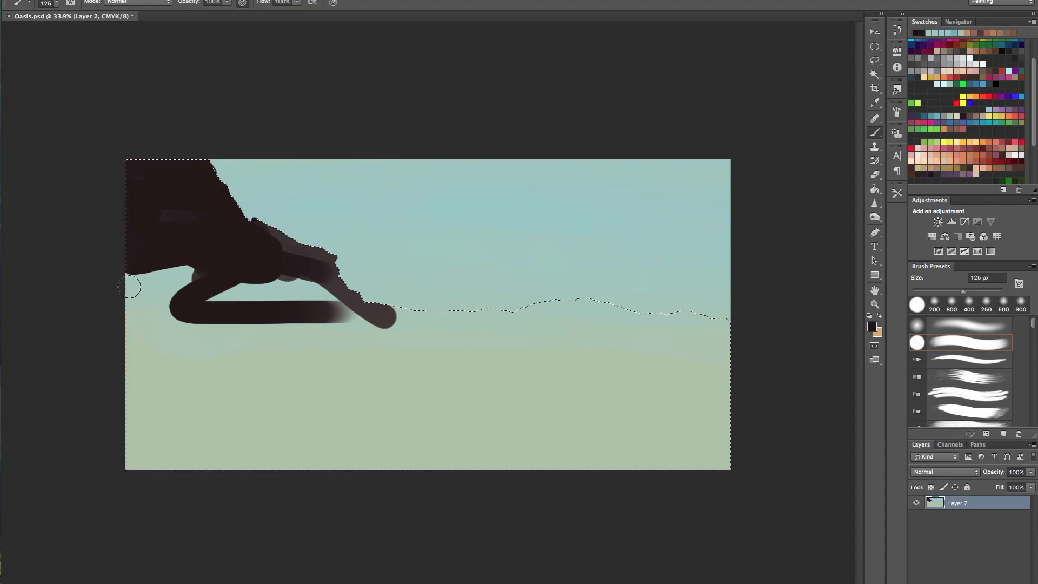
mouse_move(130, 286)
mouse_down()
mouse_move(163, 276)
mouse_move(259, 287)
mouse_move(206, 296)
mouse_up()
alt+click(172, 190)
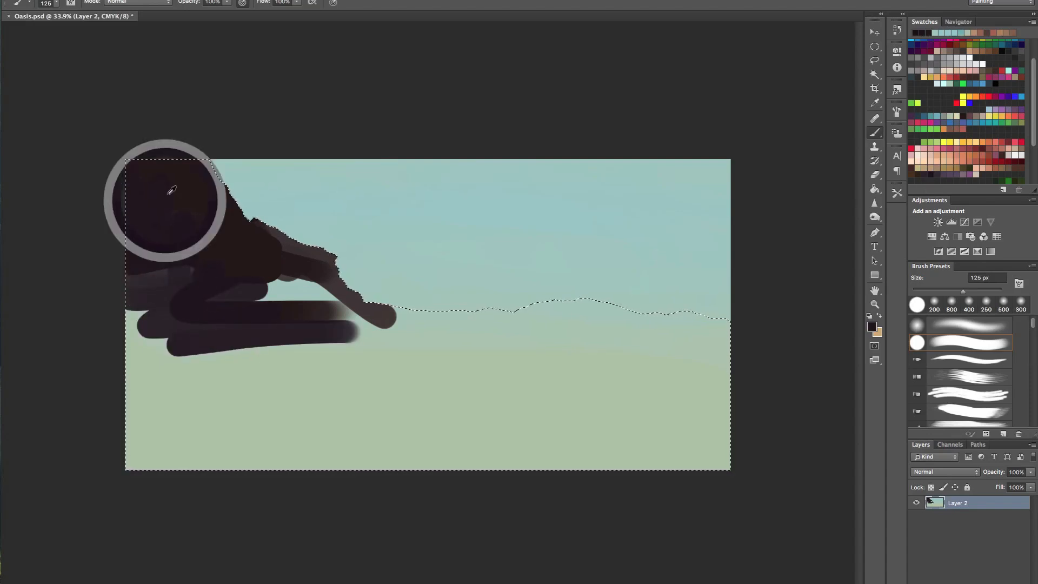
drag(130, 338, 281, 338)
drag(127, 379, 356, 360)
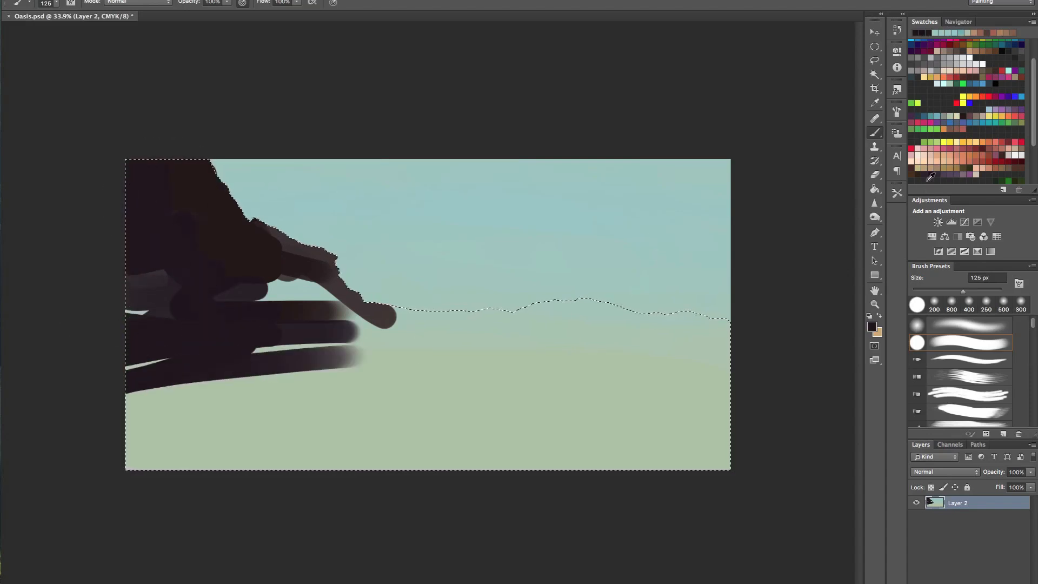
scroll(1013, 168, down, 3)
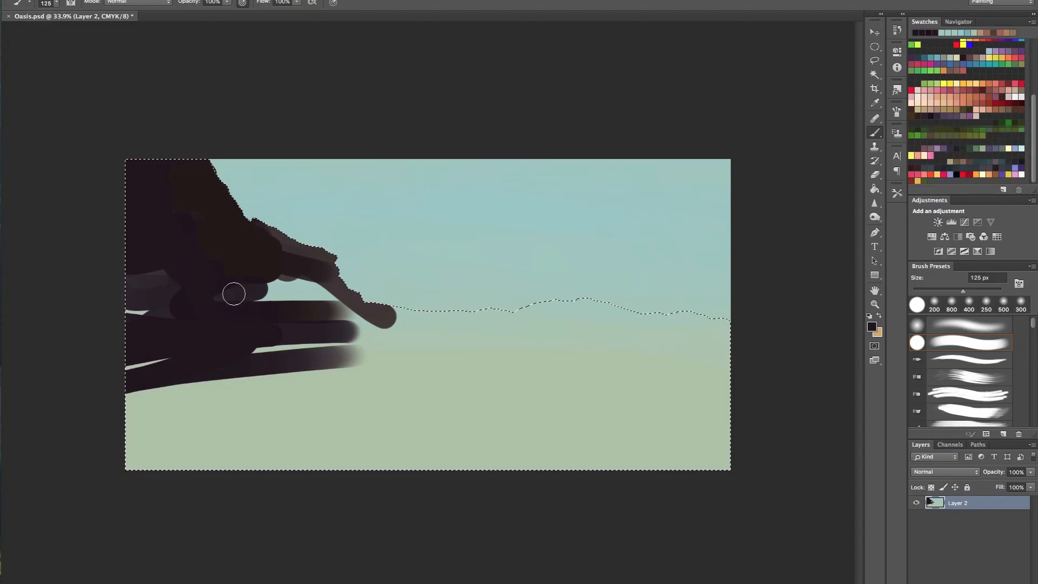
drag(233, 294, 297, 292)
drag(232, 327, 292, 359)
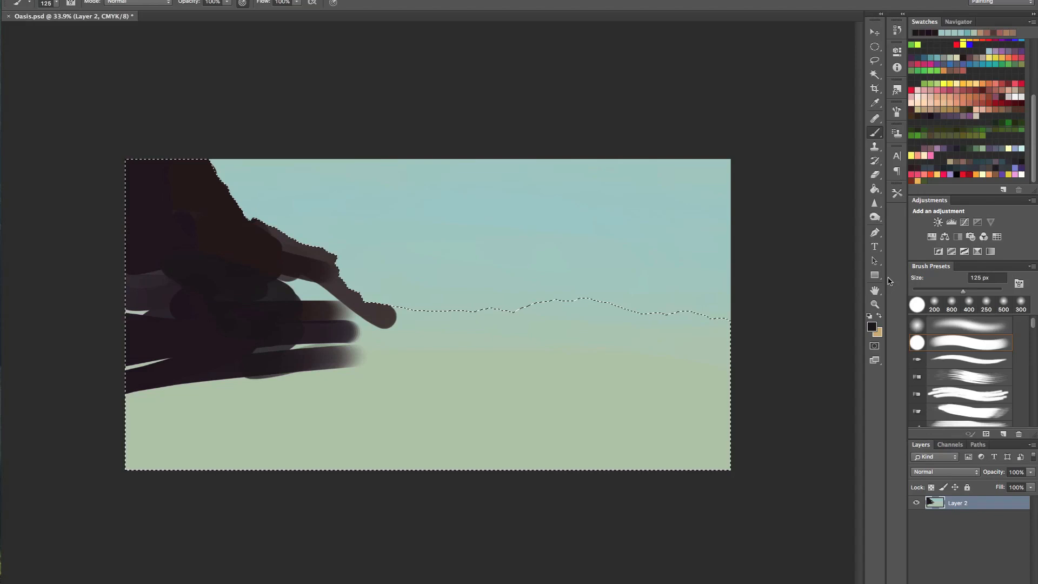
Step: Set the foreground colour to near-black #030303
click(871, 327)
text(ff00aa)
key(Tab)
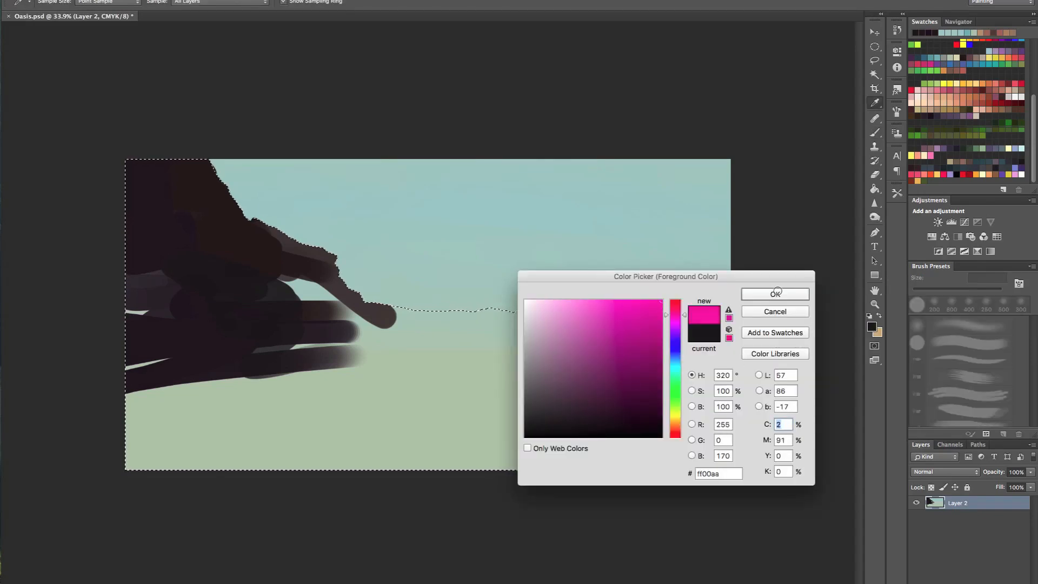
key(shift+Tab)
text(030303)
key(Tab)
click(764, 292)
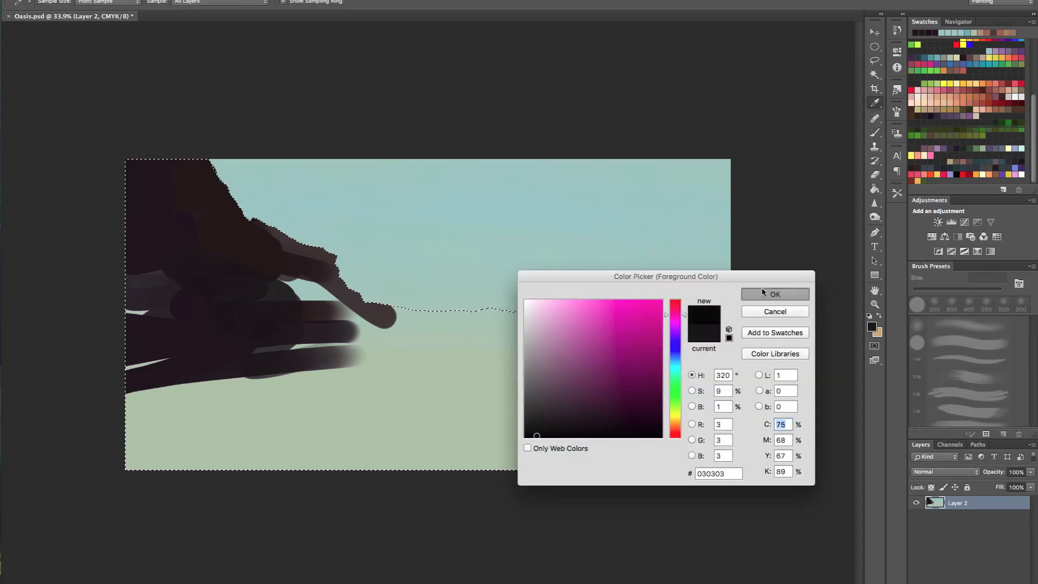
key(b)
Step: Paint dark brown over the cliff down to the lower right, then deselect
mouse_move(222, 355)
mouse_down()
mouse_move(165, 374)
mouse_move(137, 271)
mouse_move(320, 354)
mouse_move(232, 341)
mouse_move(356, 359)
mouse_move(443, 407)
mouse_move(330, 320)
mouse_move(314, 287)
mouse_up()
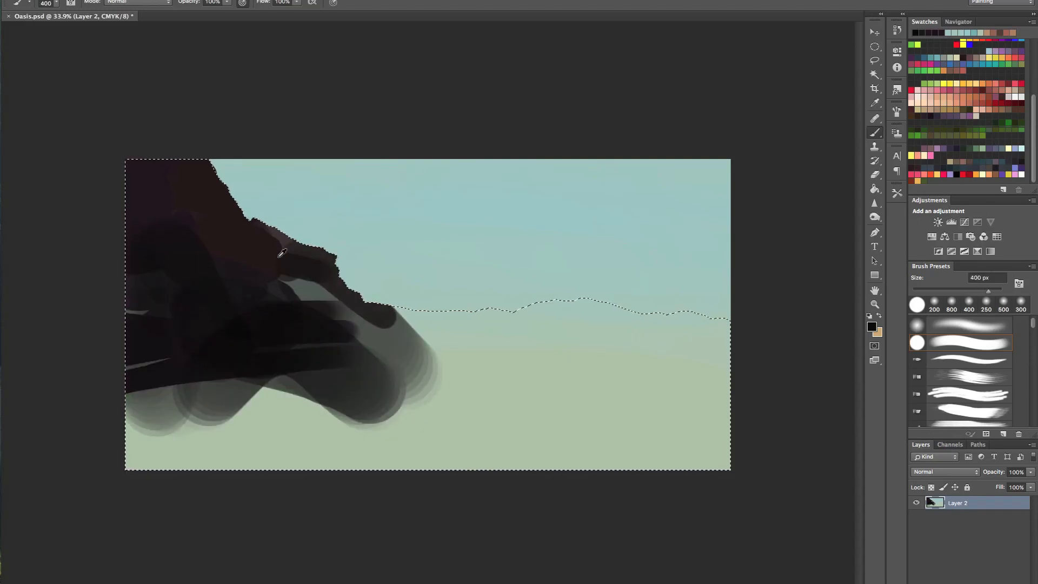
alt+click(282, 253)
mouse_move(281, 253)
mouse_down()
mouse_move(320, 380)
mouse_move(351, 424)
mouse_move(99, 391)
mouse_move(238, 424)
mouse_move(410, 408)
mouse_move(486, 445)
mouse_move(462, 471)
mouse_move(523, 462)
mouse_move(362, 359)
mouse_move(557, 398)
mouse_move(631, 433)
mouse_up()
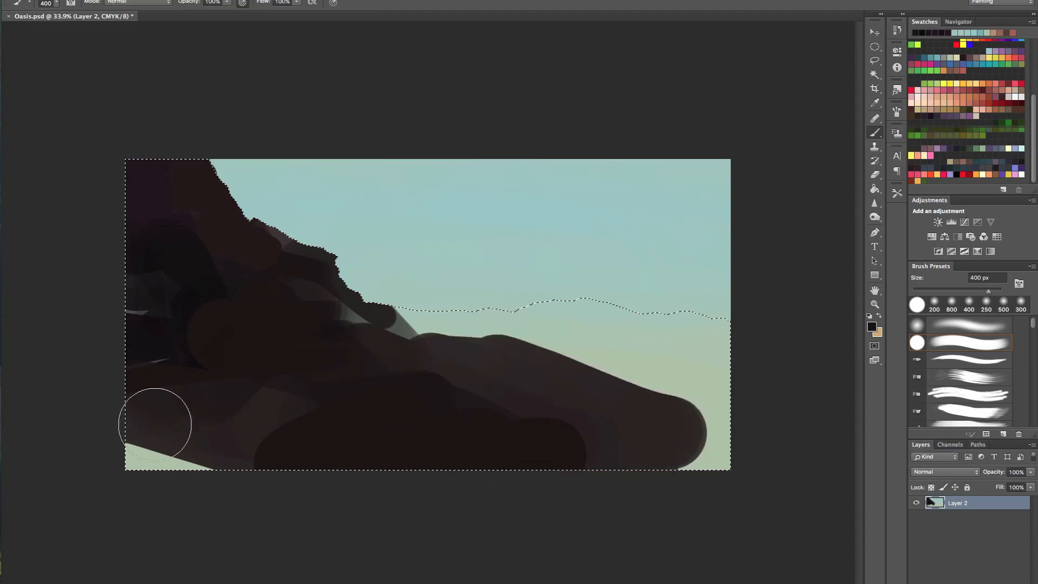
drag(155, 424, 162, 448)
key(ctrl+d)
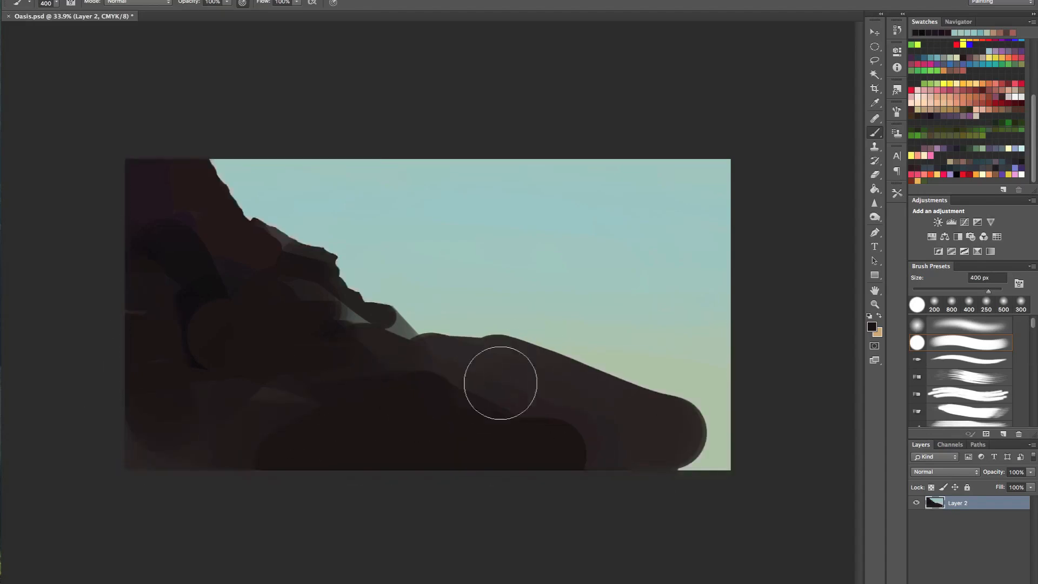
click(132, 0)
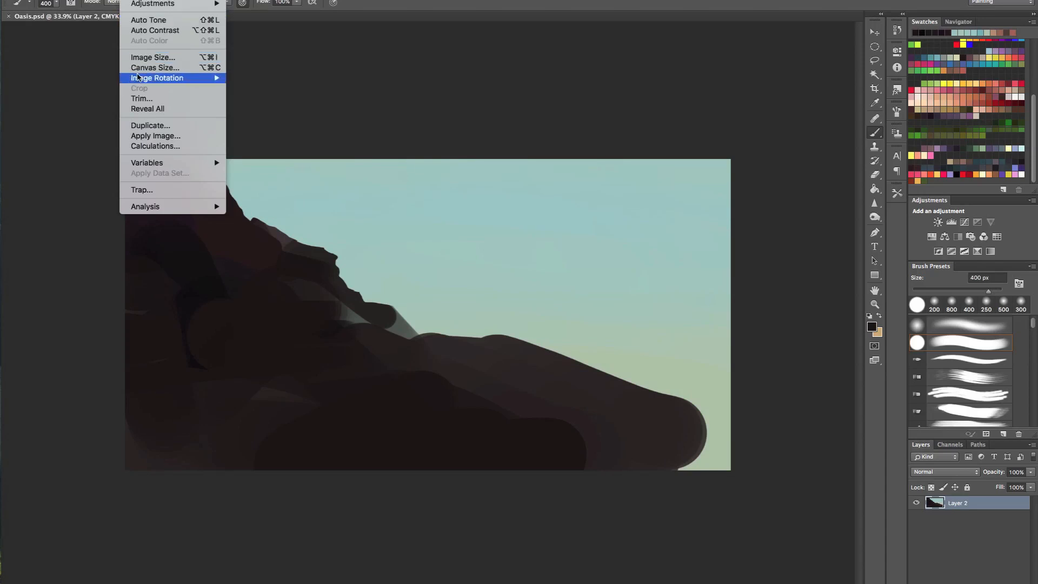
Step: Widen the canvas by 2 inches to the right, anchored at the left
click(141, 67)
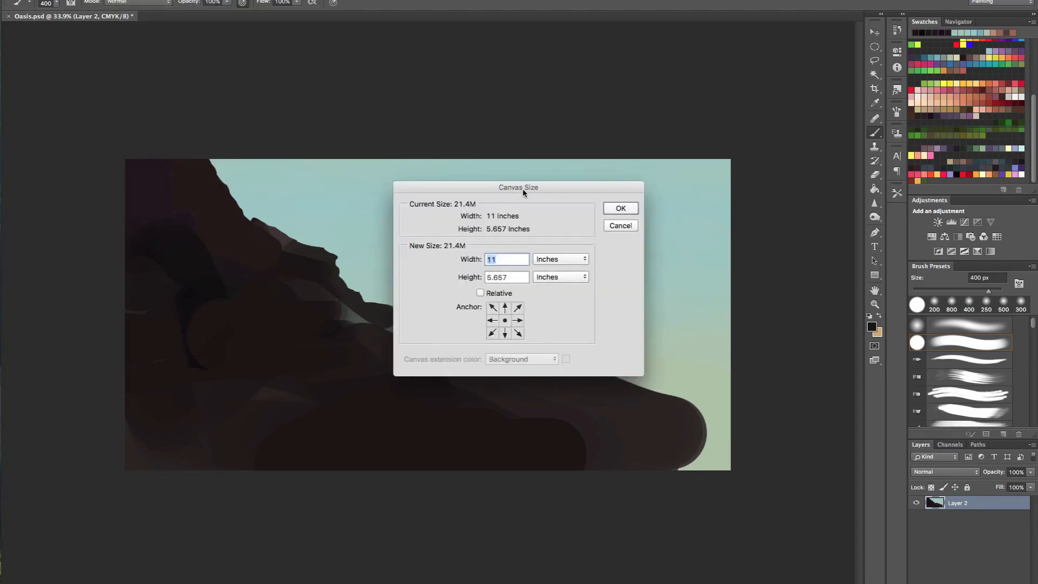
drag(522, 188, 478, 239)
click(448, 371)
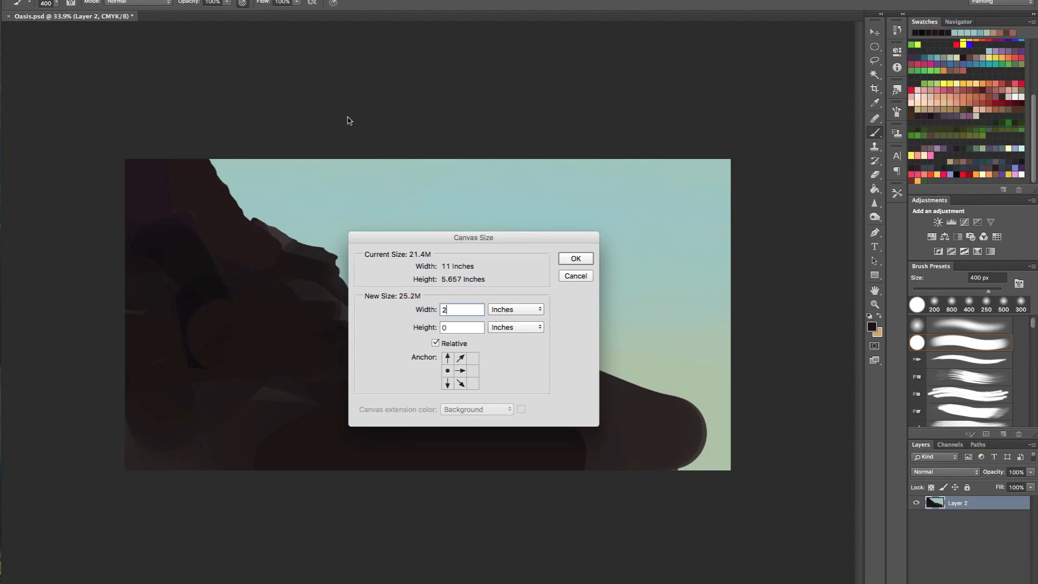
key(Return)
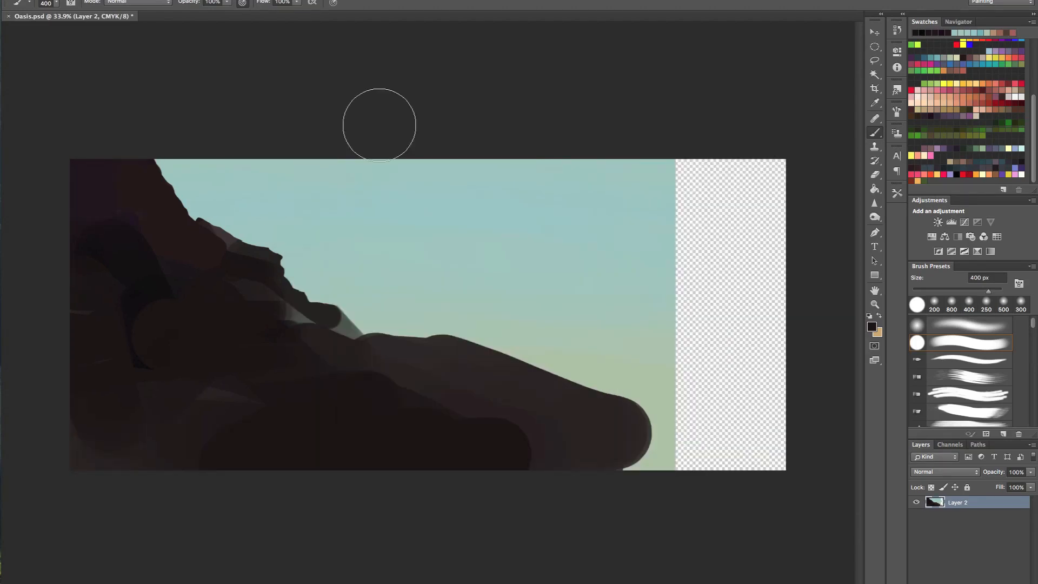
Step: Fill the new strip with sampled light teal sky and pale green below it
mouse_move(737, 336)
mouse_down()
mouse_move(654, 343)
mouse_move(703, 355)
mouse_up()
alt+click(540, 303)
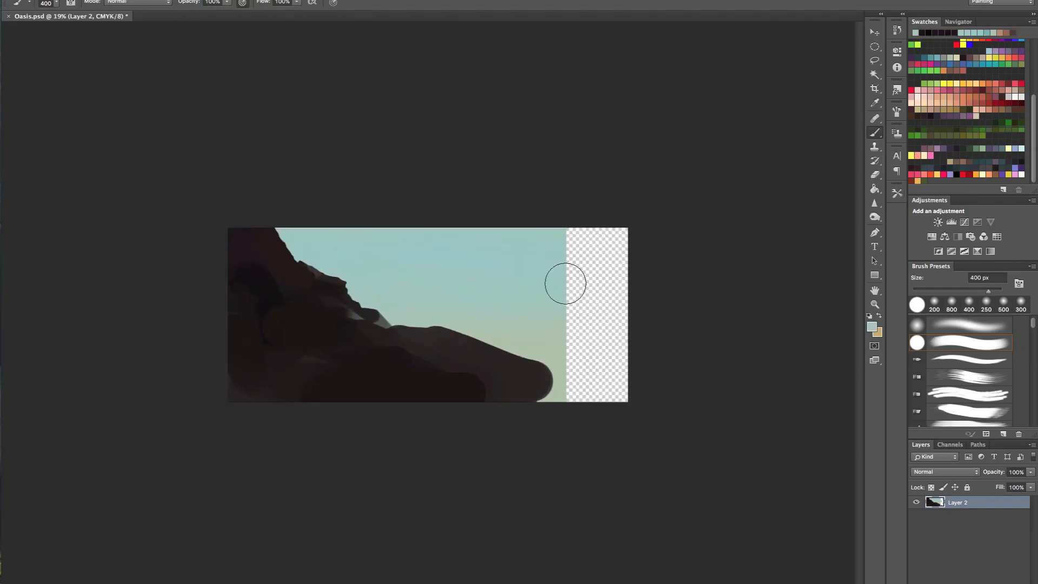
mouse_move(565, 281)
mouse_down()
mouse_move(609, 292)
mouse_move(629, 240)
mouse_move(579, 238)
mouse_up()
alt+click(556, 336)
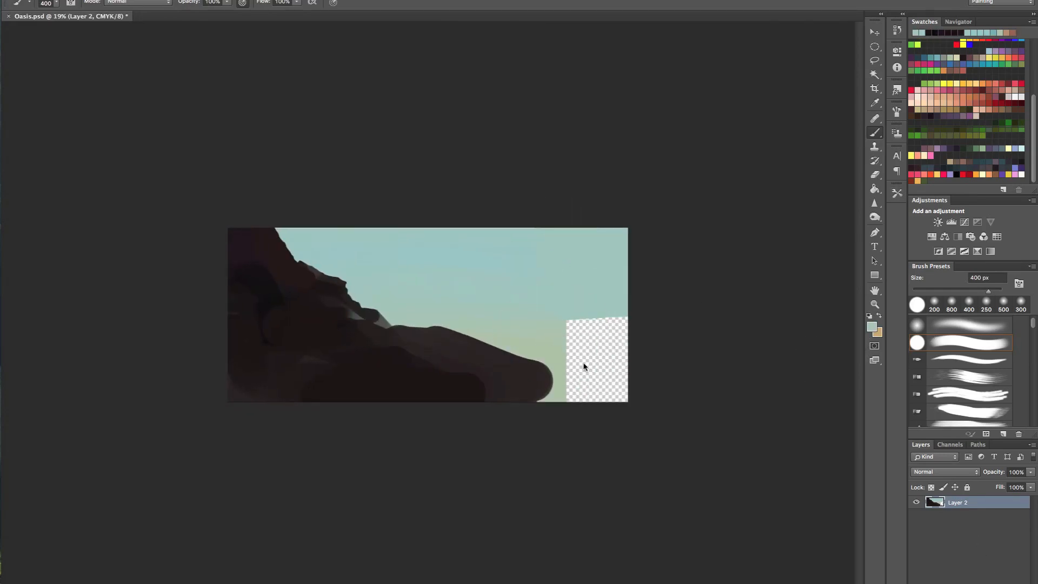
mouse_move(562, 345)
mouse_down()
mouse_move(643, 336)
mouse_move(656, 350)
mouse_move(582, 361)
mouse_up()
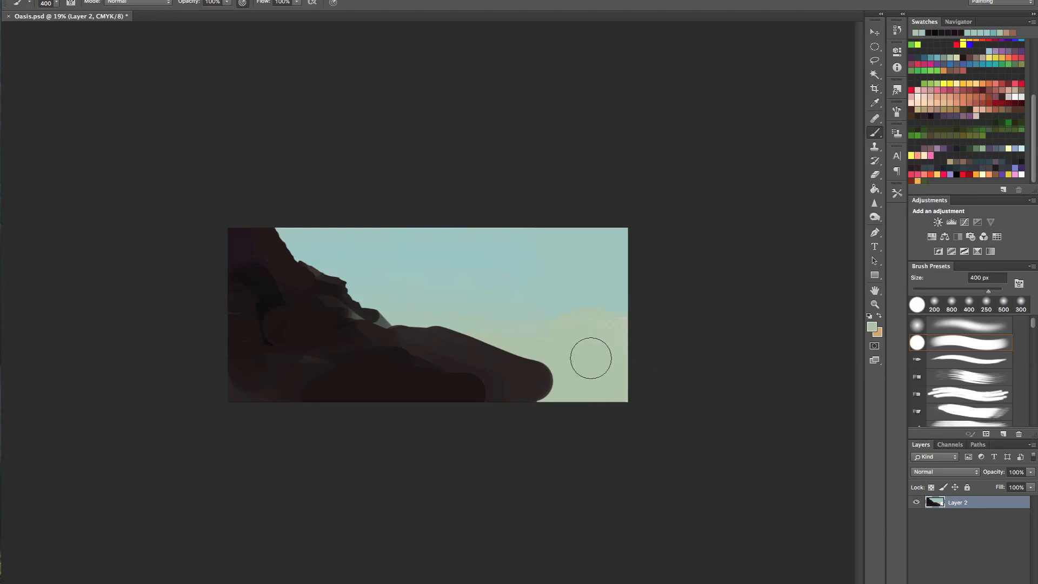
Step: Extend the dark slope rightward and add orange dune strokes beyond the cliff
alt+click(505, 370)
drag(505, 349, 572, 363)
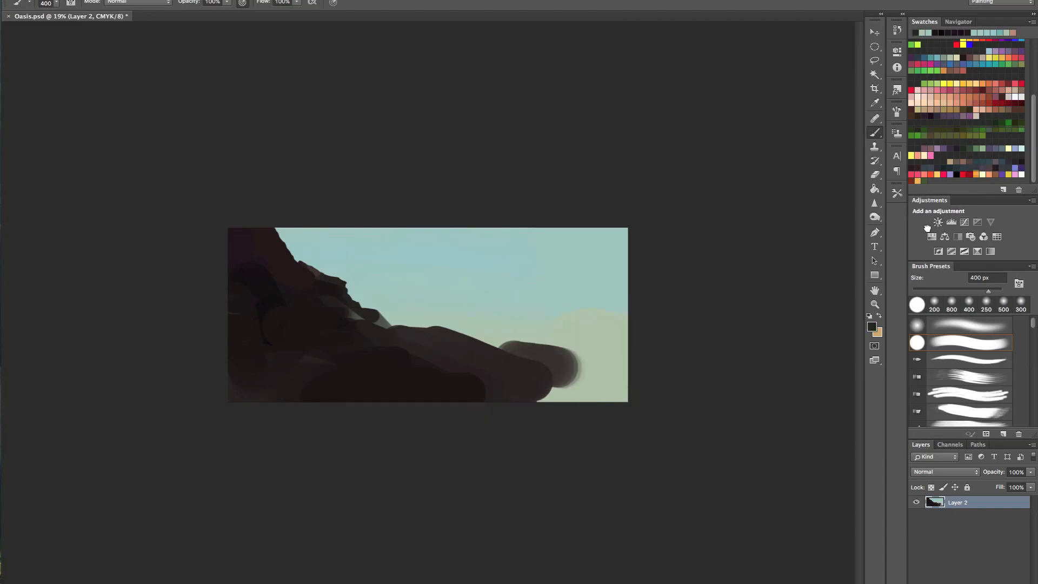
mouse_move(500, 360)
mouse_down()
mouse_move(622, 364)
mouse_move(479, 338)
mouse_move(426, 343)
mouse_up()
alt+click(577, 375)
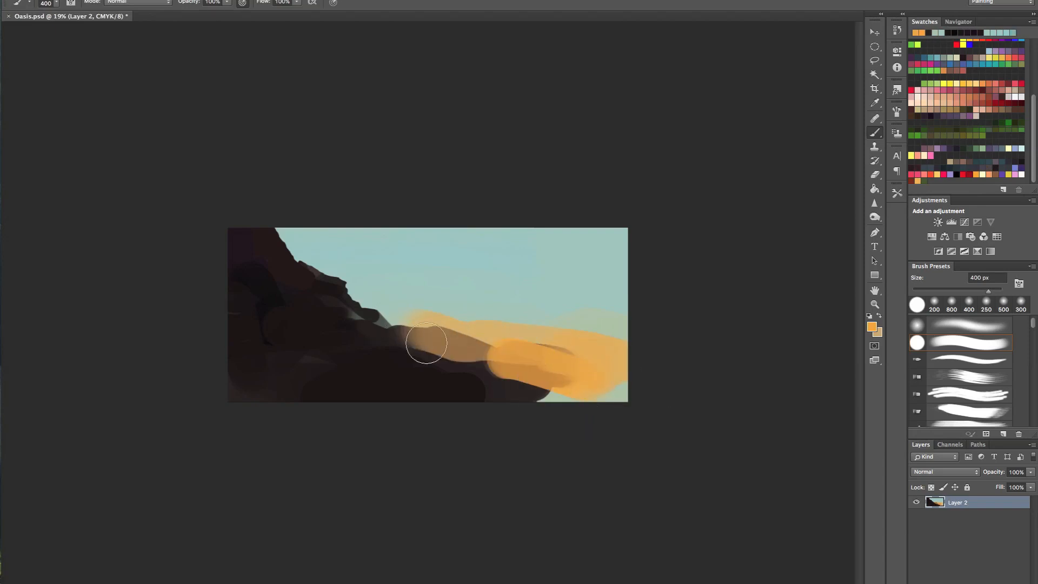
alt+click(349, 305)
mouse_move(354, 317)
mouse_down()
mouse_move(422, 367)
mouse_move(395, 346)
mouse_move(365, 351)
mouse_move(430, 365)
mouse_move(418, 371)
mouse_move(355, 321)
mouse_move(551, 407)
mouse_move(399, 328)
mouse_move(587, 388)
mouse_up()
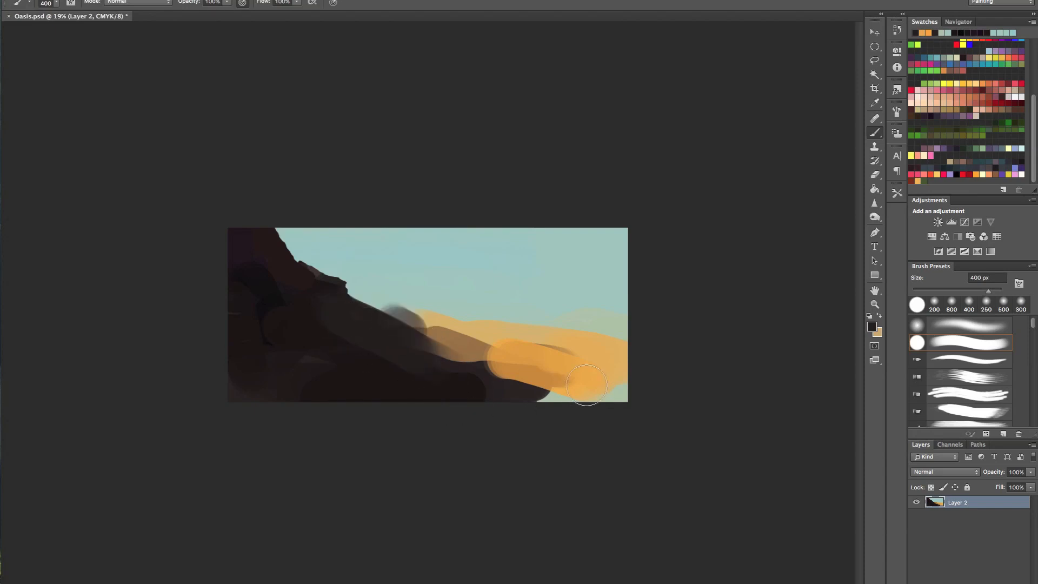
mouse_move(610, 422)
mouse_down()
mouse_move(504, 394)
mouse_move(592, 407)
mouse_move(544, 406)
mouse_move(593, 422)
mouse_move(505, 369)
mouse_move(397, 326)
mouse_up()
key(ctrl+z)
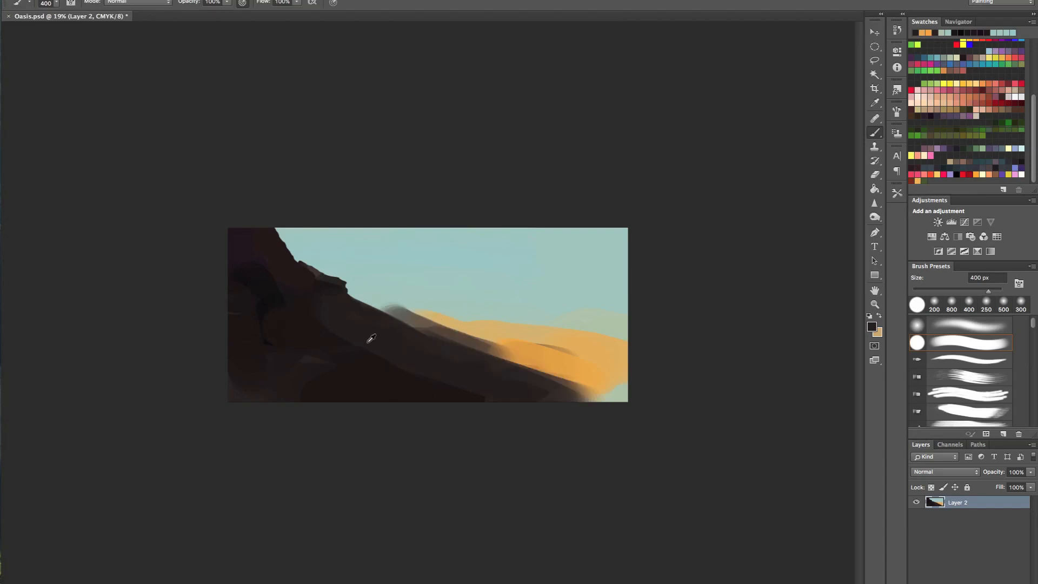
alt+click(303, 297)
Step: Paint tan sand over the orange dunes and soften the cliff's top edge with sky colour at 125 px
click(942, 106)
mouse_move(631, 374)
mouse_down()
mouse_move(605, 391)
mouse_move(605, 359)
mouse_move(444, 328)
mouse_move(649, 409)
mouse_move(553, 366)
mouse_move(634, 347)
mouse_move(539, 319)
mouse_move(417, 326)
mouse_up()
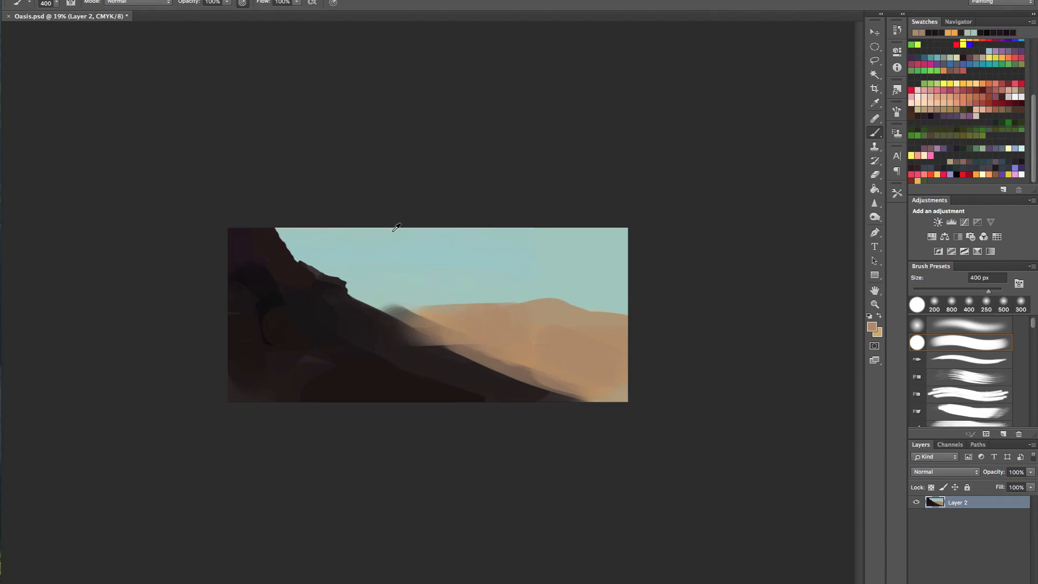
alt+click(390, 282)
key(bracketleft)
key(bracketleft)
key(bracketleft)
key(bracketleft)
key(bracketleft)
alt+click(290, 239)
mouse_move(270, 230)
mouse_down()
mouse_move(284, 256)
mouse_move(341, 279)
mouse_move(432, 347)
mouse_up()
Step: Add a lighter grey band down the slope and sharpen the dune ridge against the sky
alt+click(408, 317)
mouse_move(377, 307)
mouse_down()
mouse_move(469, 359)
mouse_move(383, 317)
mouse_move(494, 359)
mouse_up()
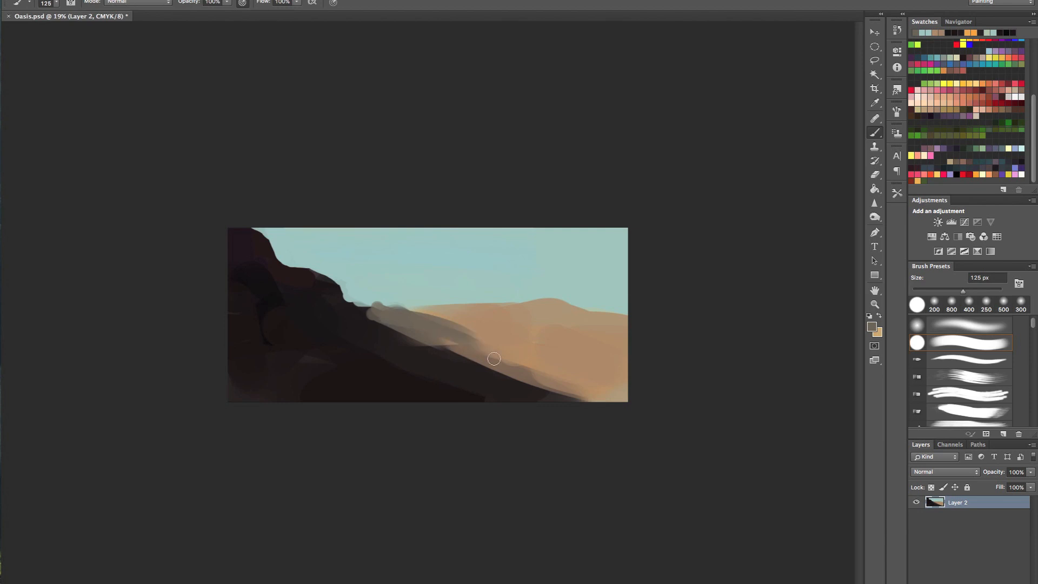
alt+click(371, 290)
mouse_move(371, 290)
mouse_down()
mouse_move(399, 308)
mouse_move(480, 299)
mouse_up()
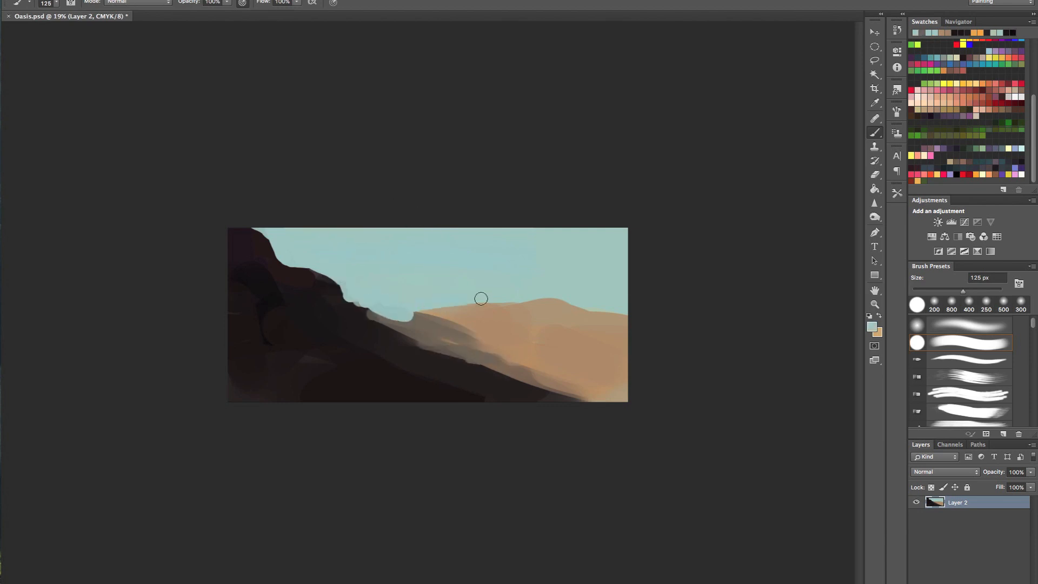
alt+click(471, 297)
drag(410, 314, 571, 300)
Step: Paint grey and lighter grey-brown shadow bands across the dunes
alt+click(462, 347)
drag(456, 332, 594, 365)
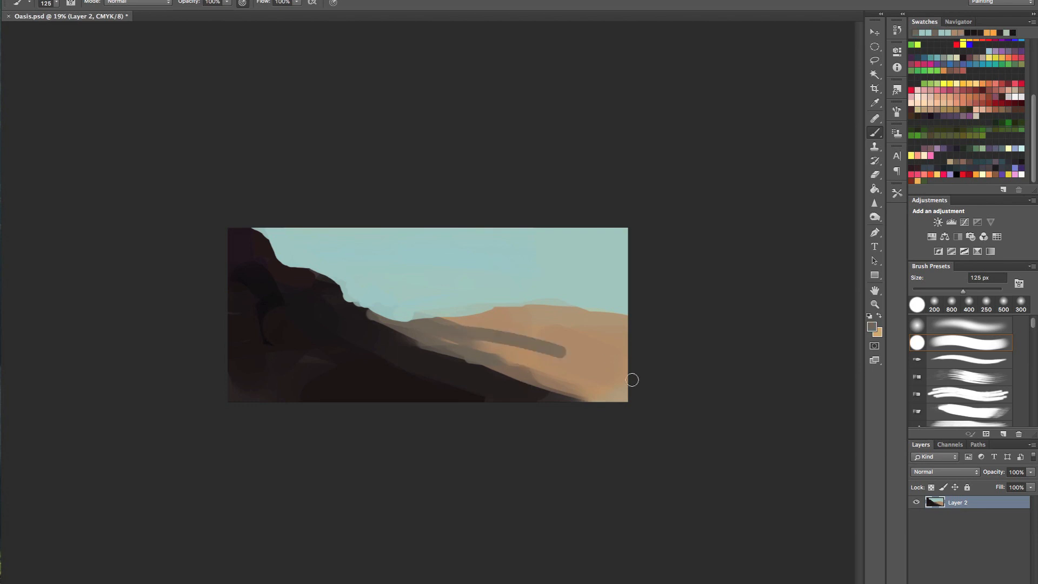
drag(513, 349, 588, 377)
alt+click(585, 369)
drag(482, 348, 582, 363)
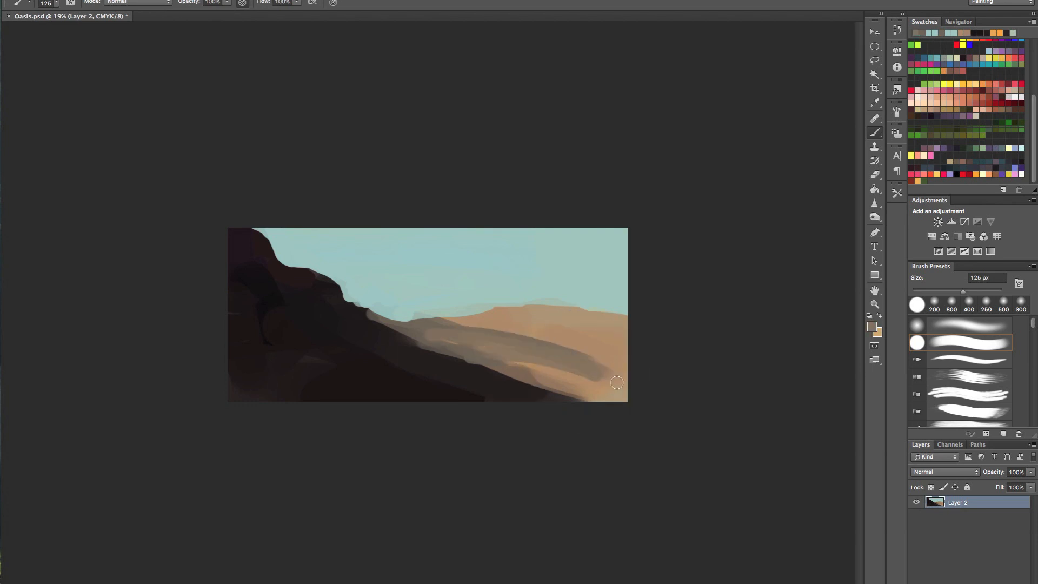
mouse_move(438, 335)
mouse_down()
mouse_move(622, 395)
mouse_move(355, 330)
mouse_up()
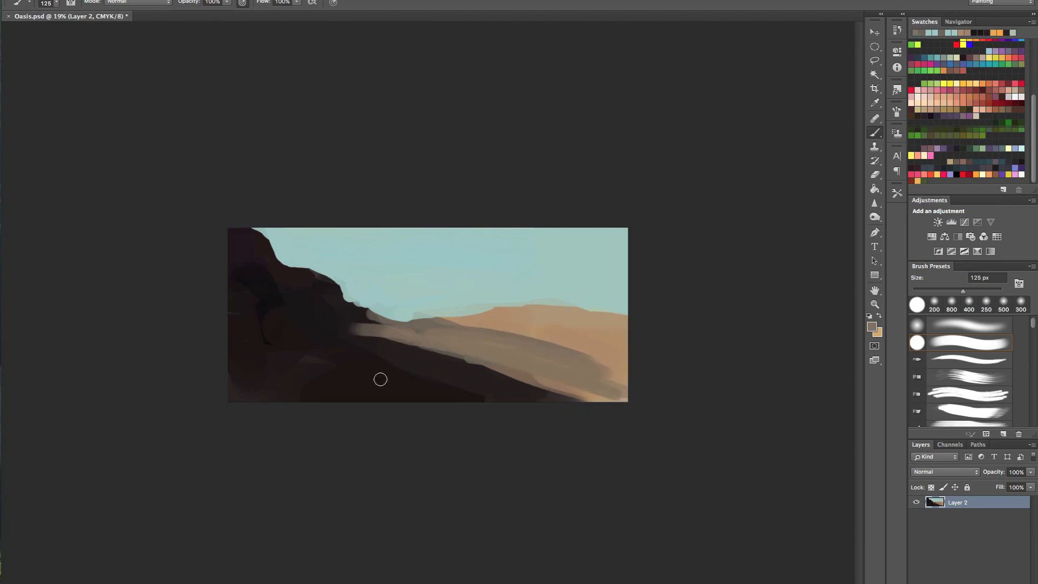
alt+click(389, 368)
Step: Widen the canvas another 3 inches to the right, anchored at the left
click(126, 0)
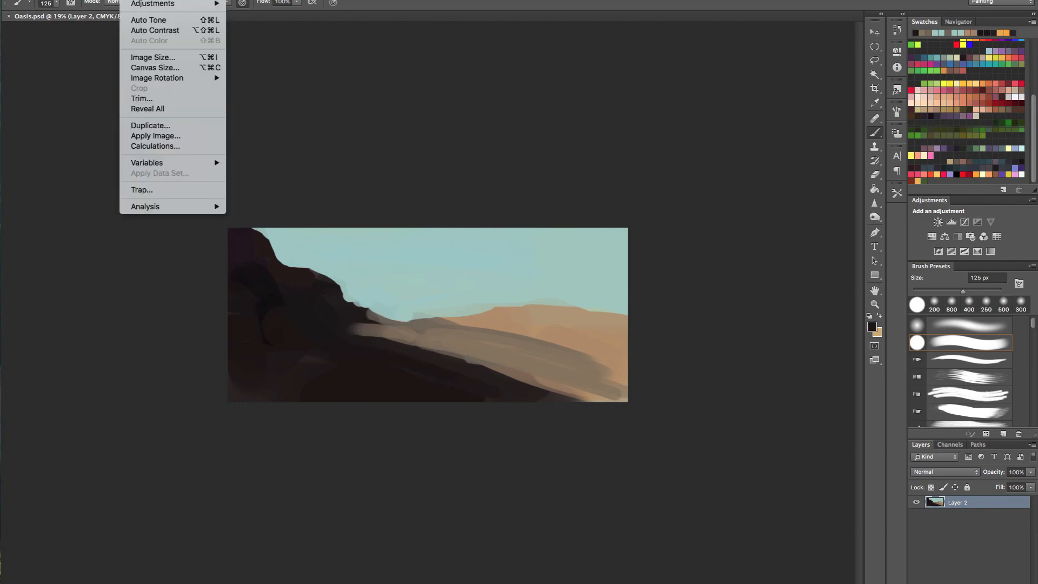
click(146, 72)
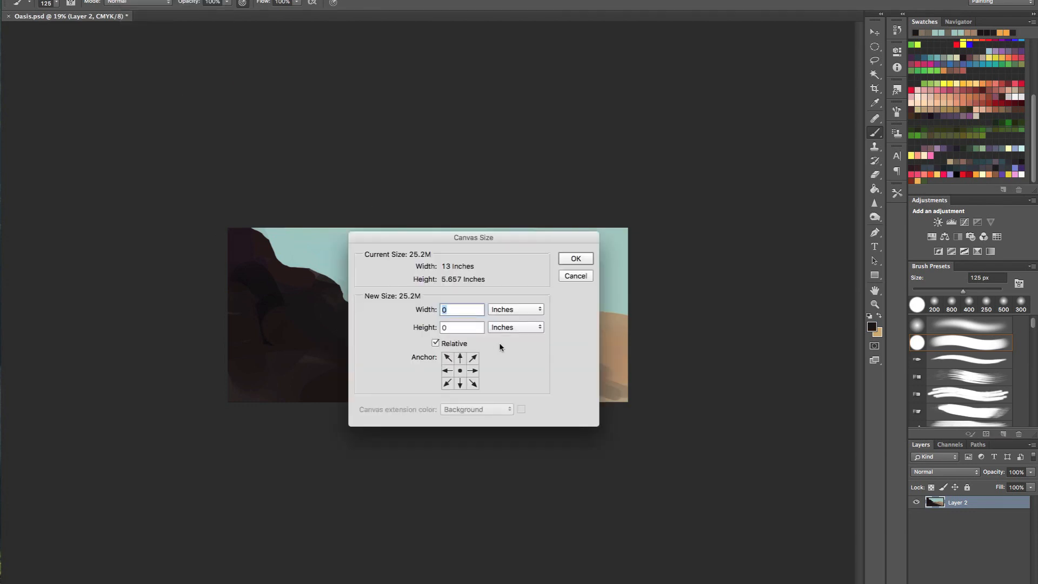
click(448, 372)
key(Return)
Step: Paint sampled sky blue and sand colour across the new area
alt+click(558, 294)
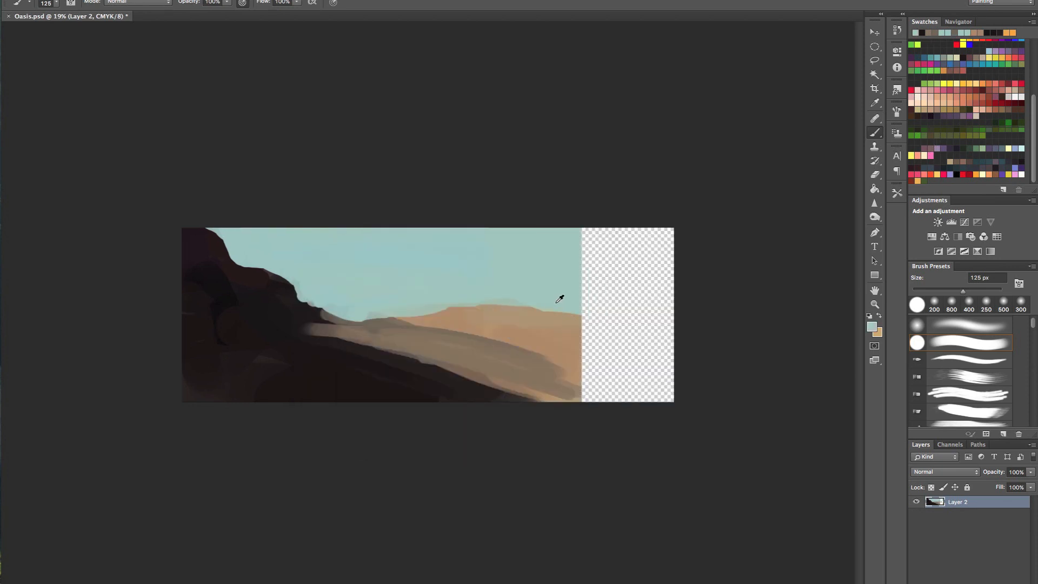
mouse_move(583, 302)
mouse_down()
mouse_move(660, 309)
mouse_move(584, 287)
mouse_move(693, 252)
mouse_move(670, 233)
mouse_move(588, 227)
mouse_move(690, 238)
mouse_up()
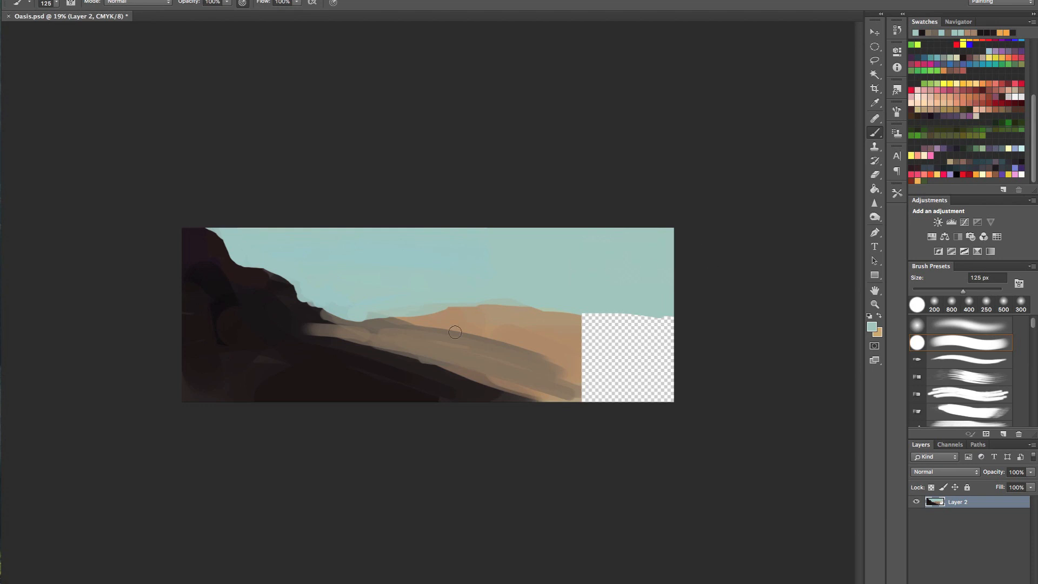
alt+click(535, 317)
mouse_move(633, 324)
mouse_down()
mouse_move(551, 328)
mouse_move(612, 316)
mouse_move(697, 337)
mouse_move(587, 344)
mouse_move(660, 358)
mouse_move(677, 384)
mouse_move(565, 355)
mouse_move(580, 396)
mouse_move(587, 383)
mouse_move(571, 355)
mouse_move(646, 400)
mouse_move(752, 408)
mouse_move(555, 373)
mouse_move(567, 384)
mouse_move(731, 405)
mouse_move(581, 392)
mouse_move(490, 360)
mouse_move(635, 405)
mouse_move(556, 363)
mouse_up()
Step: With a 400 px brush, blend darker and muted sand tones across the lower dunes
key(bracketright)
key(bracketright)
key(bracketright)
key(bracketright)
key(bracketright)
key(bracketright)
alt+click(542, 364)
alt+click(462, 354)
alt+click(470, 352)
mouse_move(470, 352)
mouse_down()
mouse_move(689, 382)
mouse_move(435, 329)
mouse_move(648, 382)
mouse_move(573, 376)
mouse_up()
alt+click(582, 361)
alt+click(627, 363)
alt+click(471, 324)
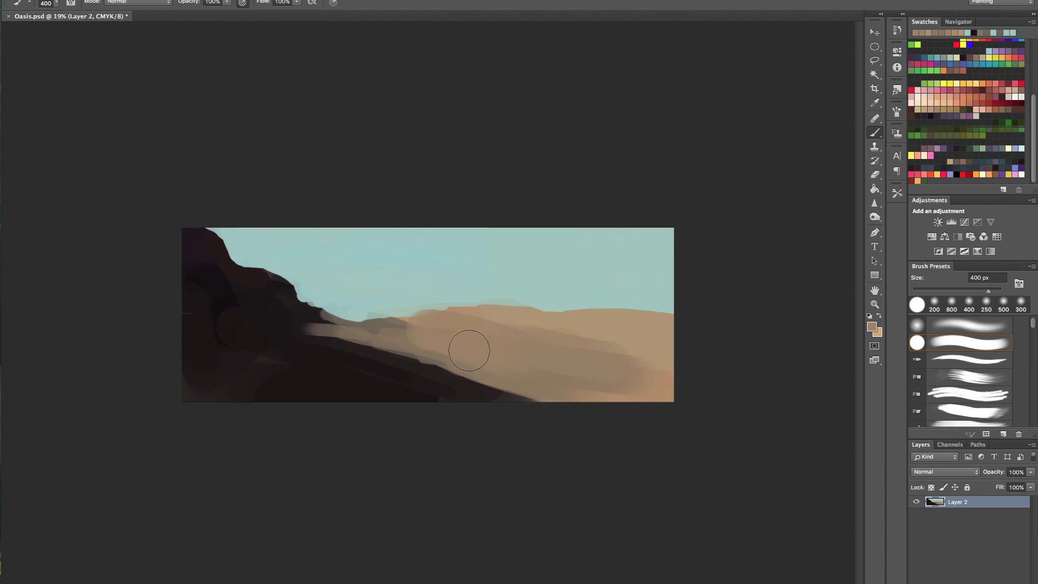
Step: Sample a dune colour and darken the lower-right dune band
alt+click(412, 329)
alt+click(532, 375)
drag(670, 399, 519, 371)
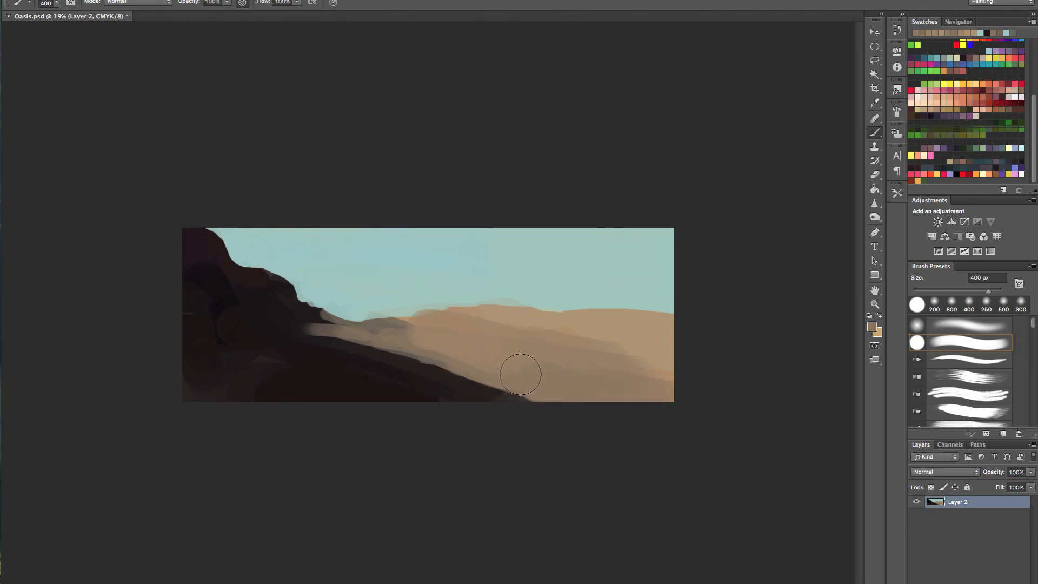
Step: With a smaller brush, paint dark cliff brown down the slope and soften its edge with grey-brown
alt+click(398, 328)
key(bracketleft)
key(bracketleft)
key(bracketleft)
key(bracketleft)
key(bracketleft)
key(bracketleft)
key(bracketleft)
key(bracketleft)
key(bracketleft)
key(bracketleft)
key(bracketleft)
key(bracketleft)
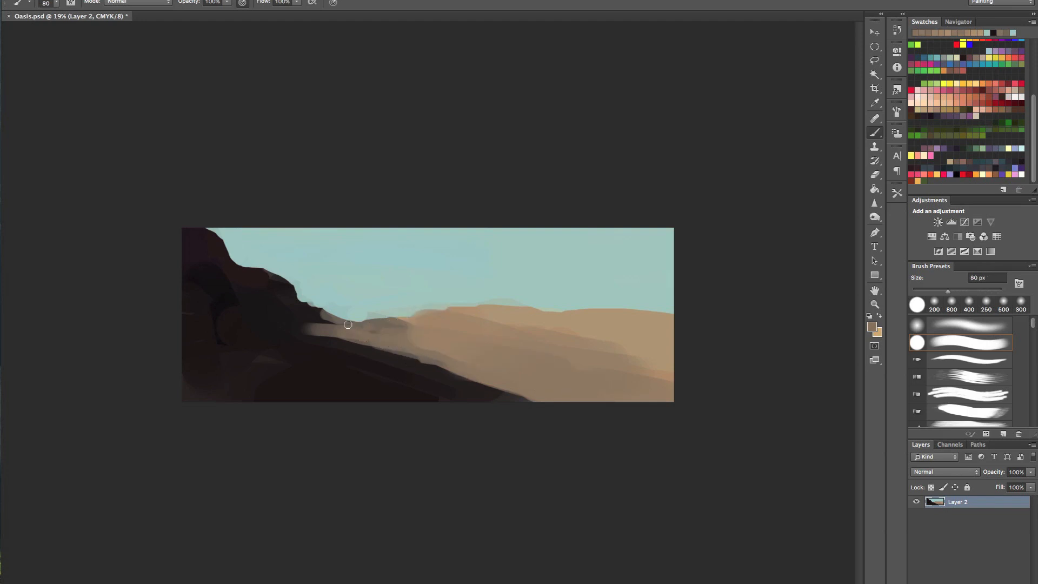
alt+click(311, 330)
mouse_move(311, 330)
mouse_down()
mouse_move(444, 378)
mouse_move(351, 346)
mouse_move(479, 402)
mouse_up()
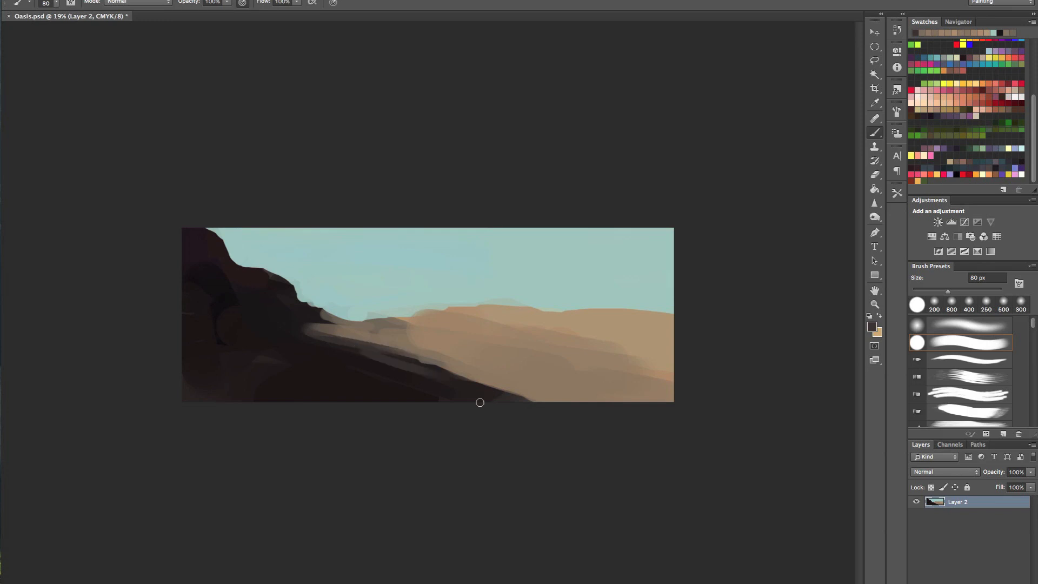
drag(390, 350, 491, 394)
drag(413, 370, 516, 422)
mouse_move(464, 382)
mouse_down()
mouse_move(545, 414)
mouse_move(516, 391)
mouse_up()
drag(418, 362, 542, 415)
mouse_move(459, 363)
mouse_down()
mouse_move(521, 401)
mouse_move(377, 344)
mouse_move(456, 356)
mouse_move(321, 326)
mouse_move(439, 360)
mouse_up()
Step: Cover the slope's pale streak with dark brown and sketch a hooked rock on the sand
alt+click(357, 335)
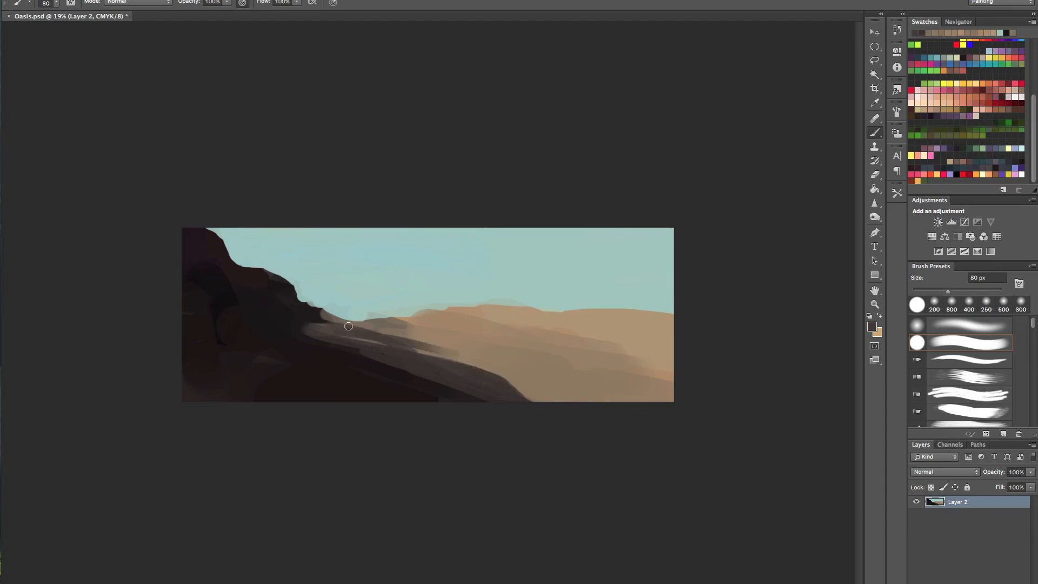
drag(349, 325, 448, 346)
mouse_move(377, 326)
mouse_down()
mouse_move(444, 345)
mouse_move(389, 323)
mouse_move(404, 346)
mouse_move(516, 398)
mouse_up()
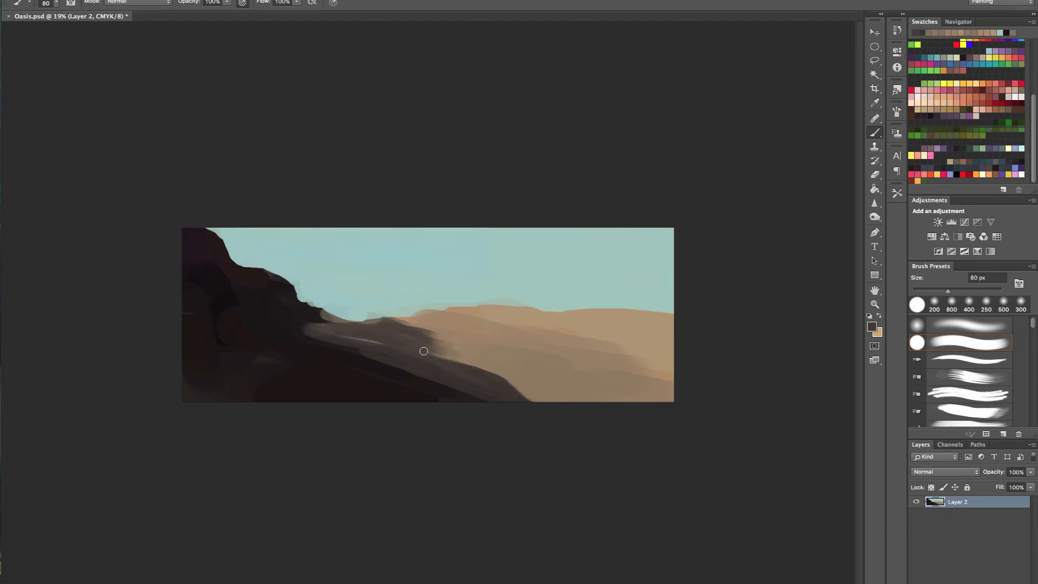
drag(424, 351, 500, 389)
alt+click(339, 354)
drag(286, 321, 378, 351)
drag(316, 327, 394, 364)
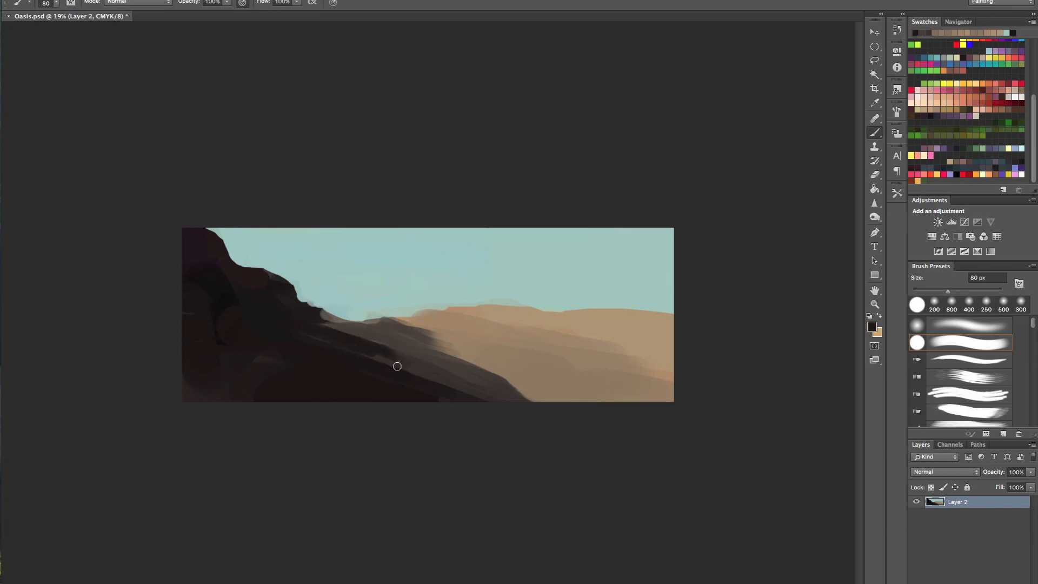
drag(322, 345, 406, 368)
mouse_move(527, 368)
mouse_down()
mouse_move(487, 360)
mouse_move(491, 369)
mouse_move(488, 355)
mouse_move(460, 367)
mouse_move(503, 388)
mouse_move(527, 382)
mouse_move(506, 345)
mouse_move(527, 377)
mouse_move(520, 383)
mouse_move(522, 354)
mouse_move(484, 349)
mouse_move(466, 364)
mouse_move(502, 349)
mouse_move(480, 359)
mouse_move(521, 358)
mouse_move(530, 380)
mouse_up()
alt+click(479, 373)
Step: Model the midground rock with tan and dark brown strokes, darkening the dune ridge
alt+click(516, 337)
alt+click(506, 368)
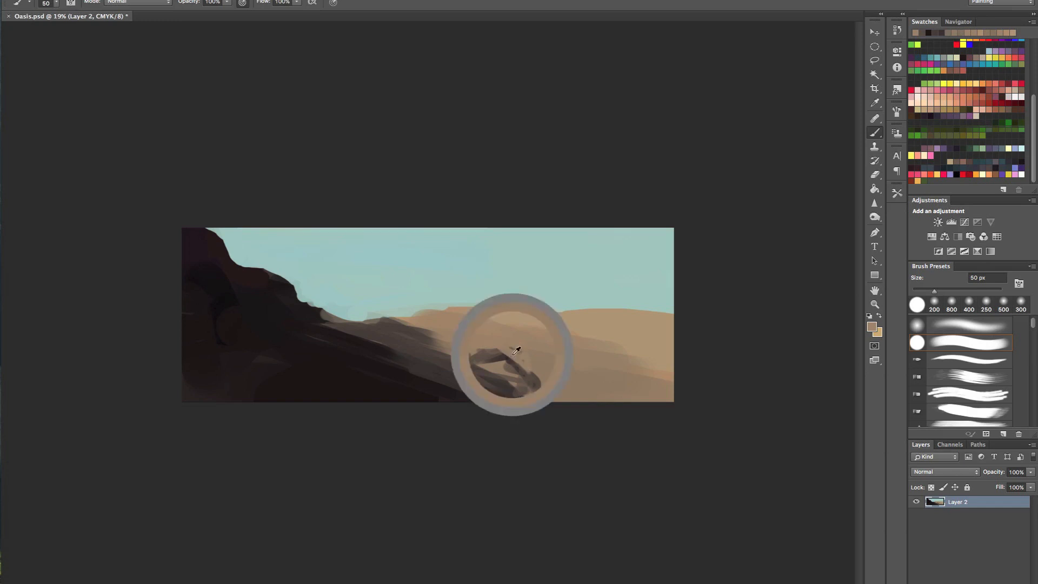
mouse_move(478, 350)
mouse_down()
mouse_move(475, 372)
mouse_move(490, 381)
mouse_up()
mouse_move(498, 355)
mouse_down()
mouse_move(513, 371)
mouse_move(492, 351)
mouse_move(462, 365)
mouse_move(487, 366)
mouse_move(484, 383)
mouse_move(506, 387)
mouse_move(473, 374)
mouse_move(529, 379)
mouse_move(511, 378)
mouse_move(518, 370)
mouse_move(503, 378)
mouse_move(504, 356)
mouse_move(510, 386)
mouse_move(529, 367)
mouse_move(529, 377)
mouse_move(496, 379)
mouse_up()
alt+click(514, 353)
alt+click(490, 380)
alt+click(498, 355)
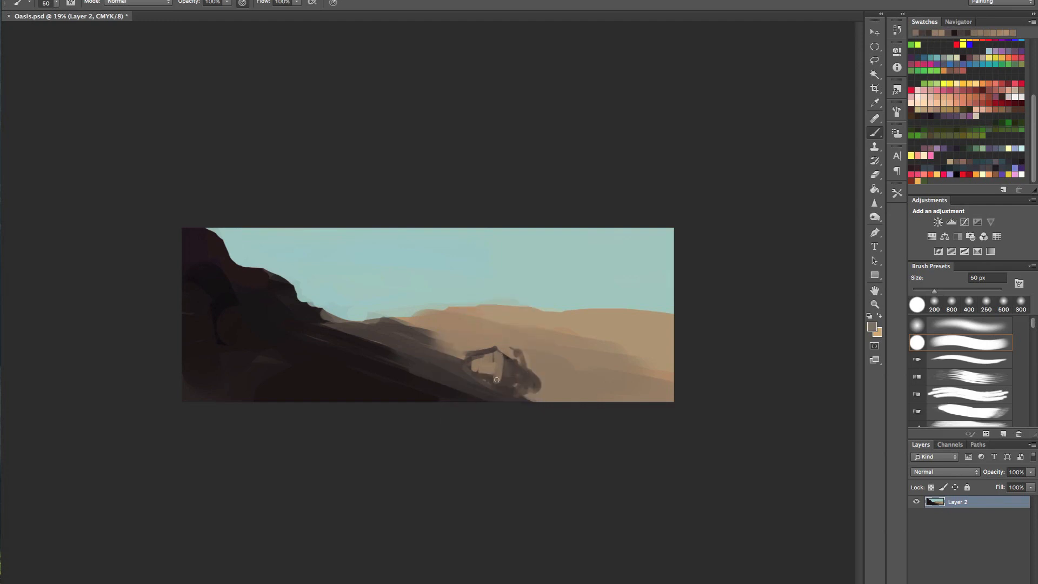
alt+click(420, 342)
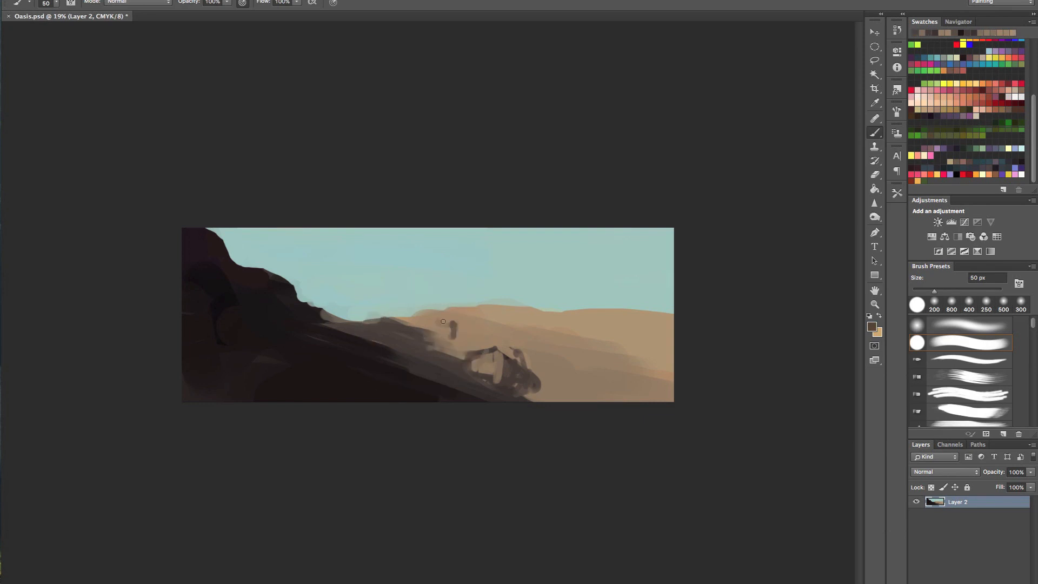
drag(443, 321, 400, 326)
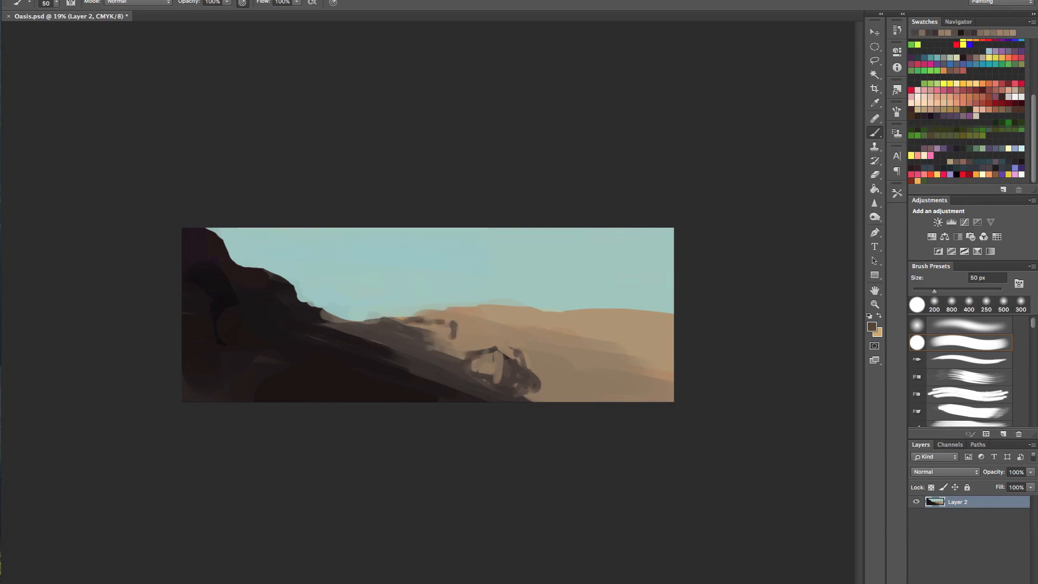
Step: Paint a muted olive band across the right dune with dark brown streaks below it
click(952, 132)
mouse_move(510, 330)
mouse_down()
mouse_move(671, 348)
mouse_move(627, 359)
mouse_move(637, 356)
mouse_up()
alt+click(637, 344)
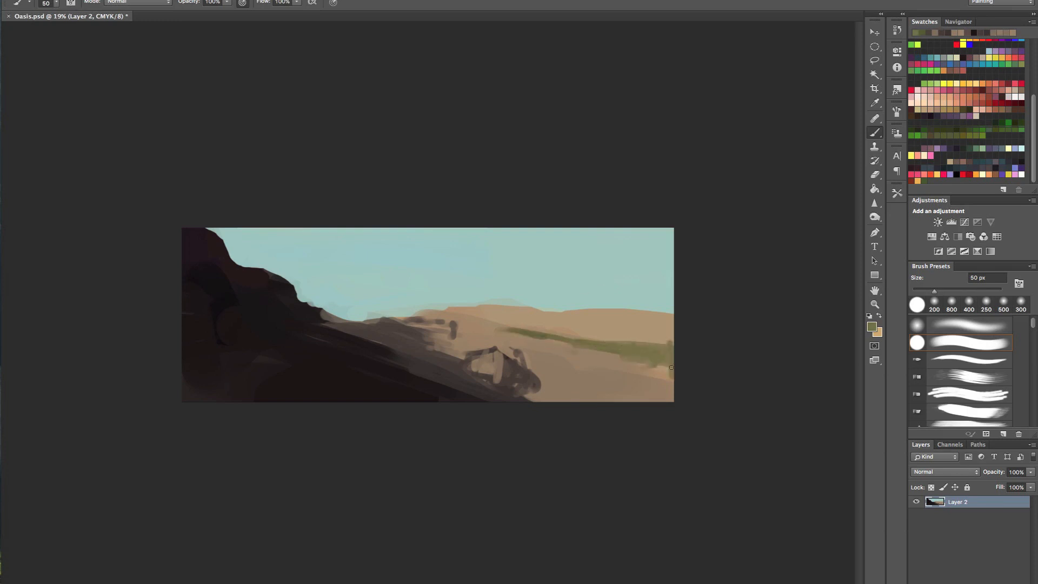
alt+click(424, 357)
mouse_move(560, 352)
mouse_down()
mouse_move(635, 372)
mouse_move(616, 386)
mouse_up()
mouse_move(541, 385)
mouse_down()
mouse_move(611, 399)
mouse_move(512, 397)
mouse_move(627, 372)
mouse_up()
Step: Pick a new swatch colour and set the brush to 30% opacity and 300 px
click(962, 160)
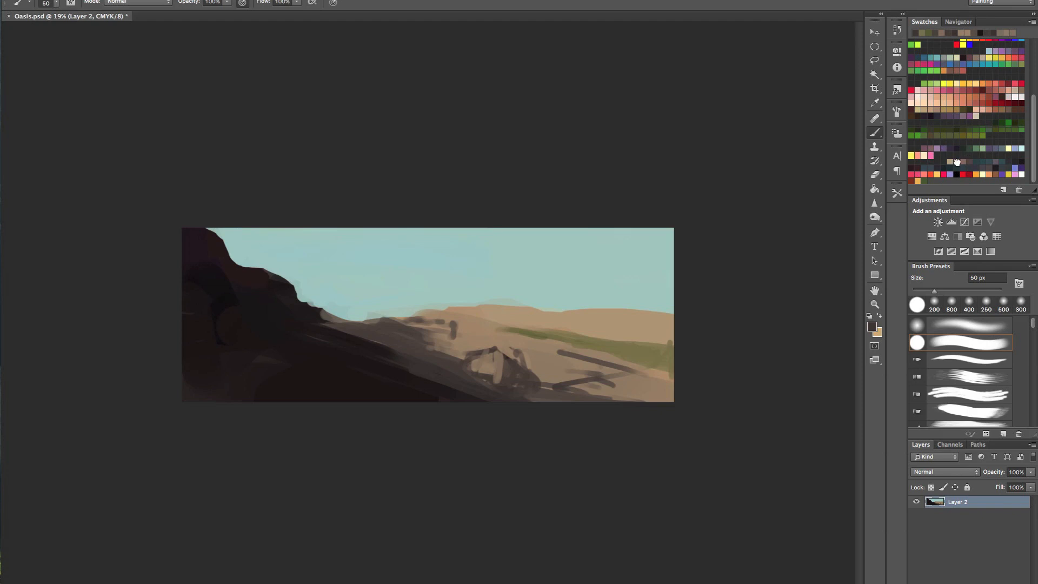
key(3)
key(bracketright)
key(bracketright)
key(bracketright)
key(bracketright)
key(bracketright)
key(bracketright)
key(bracketright)
key(bracketright)
key(bracketright)
key(bracketright)
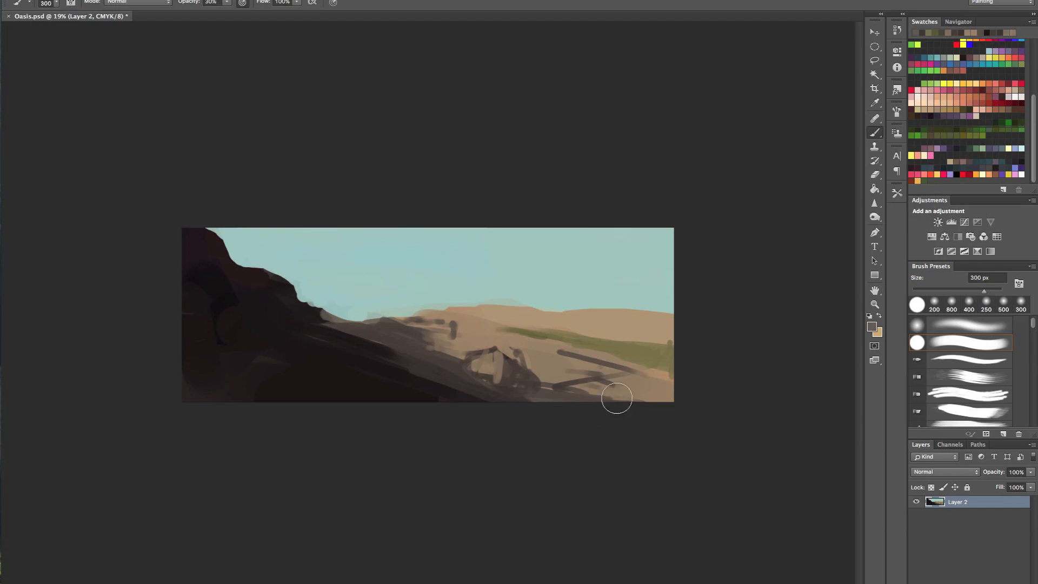
Step: Glaze the lower-right sand with a reddish swatch and add a dark brown stroke on the left hillside
mouse_move(614, 398)
mouse_down()
mouse_move(520, 362)
mouse_move(630, 405)
mouse_move(544, 381)
mouse_up()
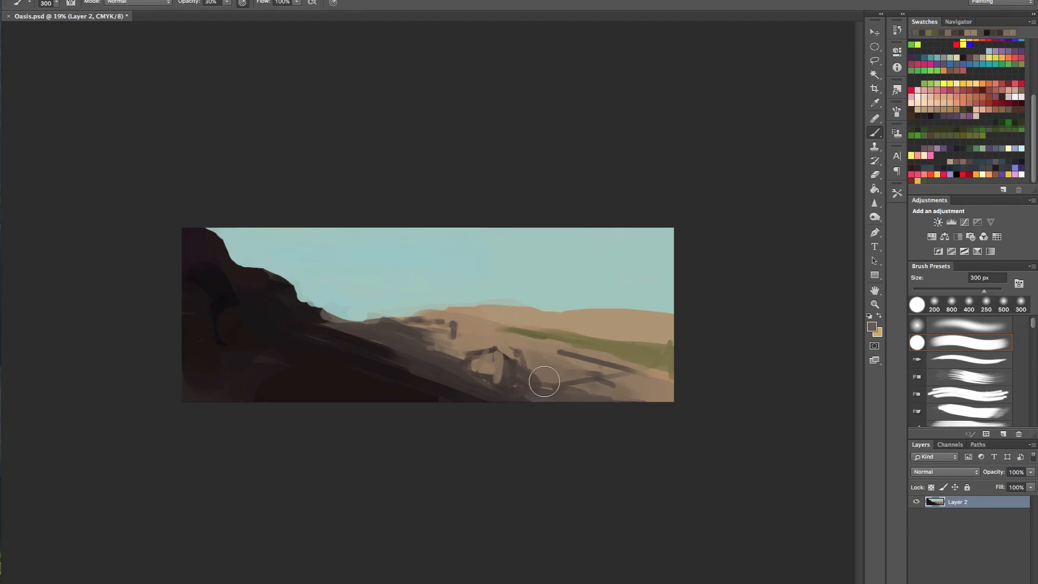
click(976, 98)
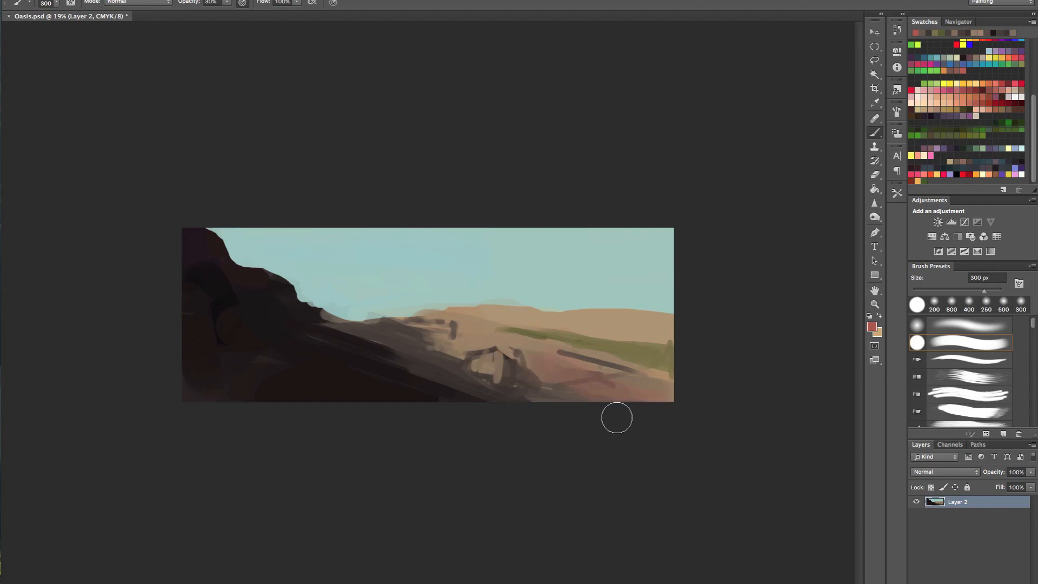
drag(616, 418, 567, 392)
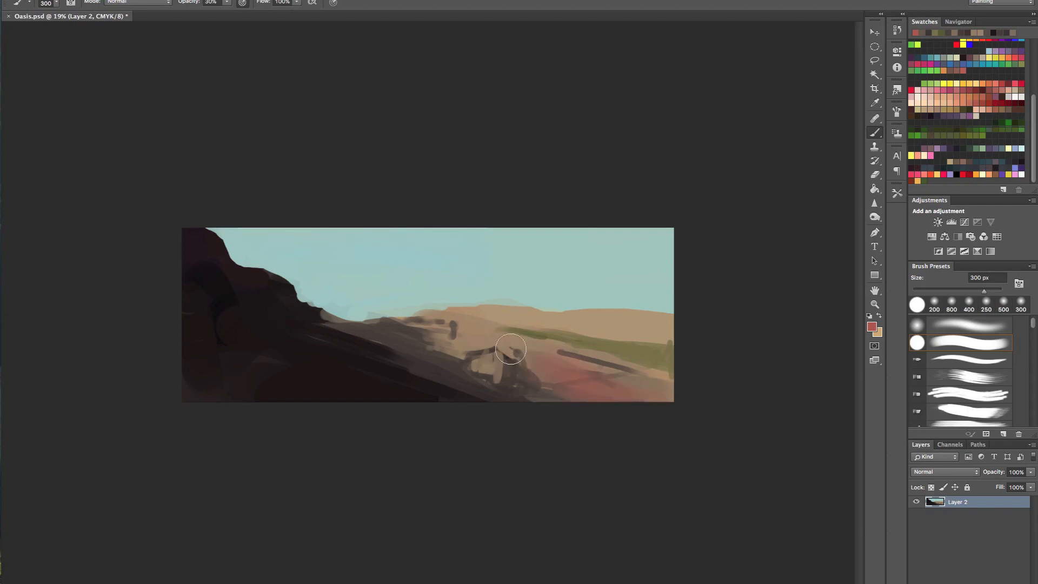
click(917, 107)
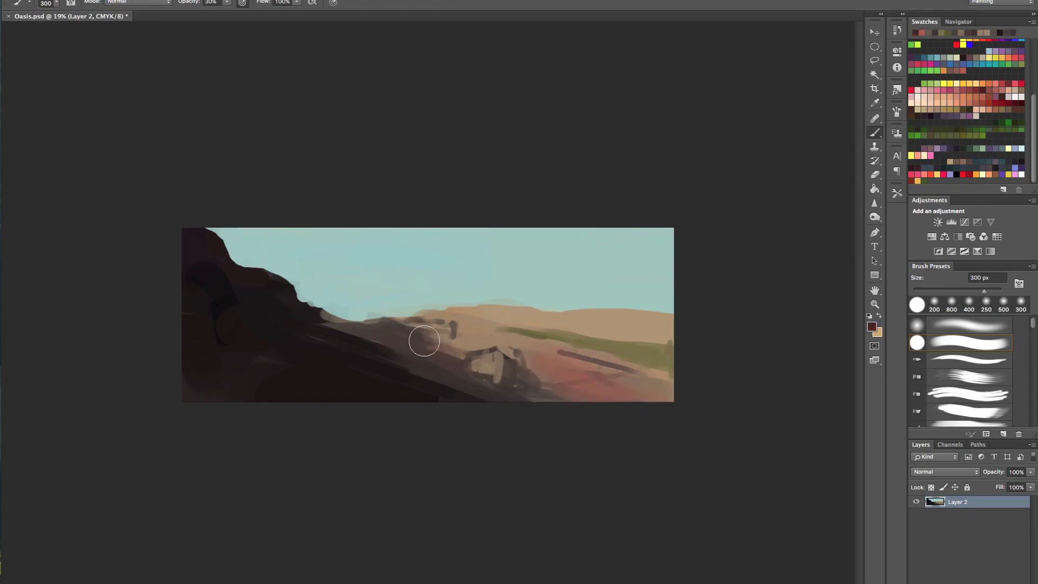
drag(424, 338, 367, 327)
scroll(497, 321, down, 5)
scroll(441, 302, up, 4)
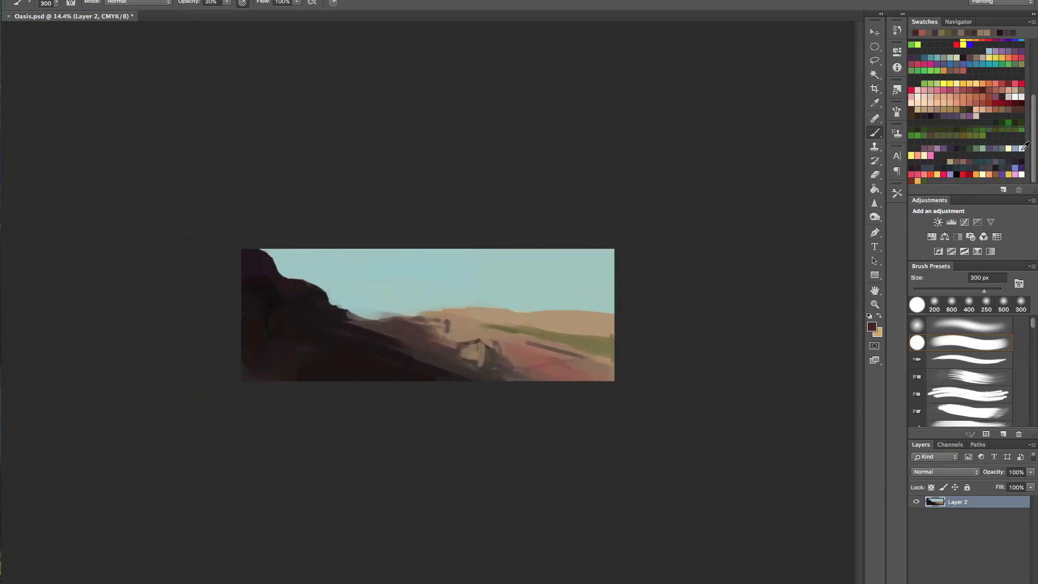
Step: Brush soft light blue haze into the sky above the hillside
click(1021, 148)
drag(412, 301, 390, 299)
alt+click(424, 289)
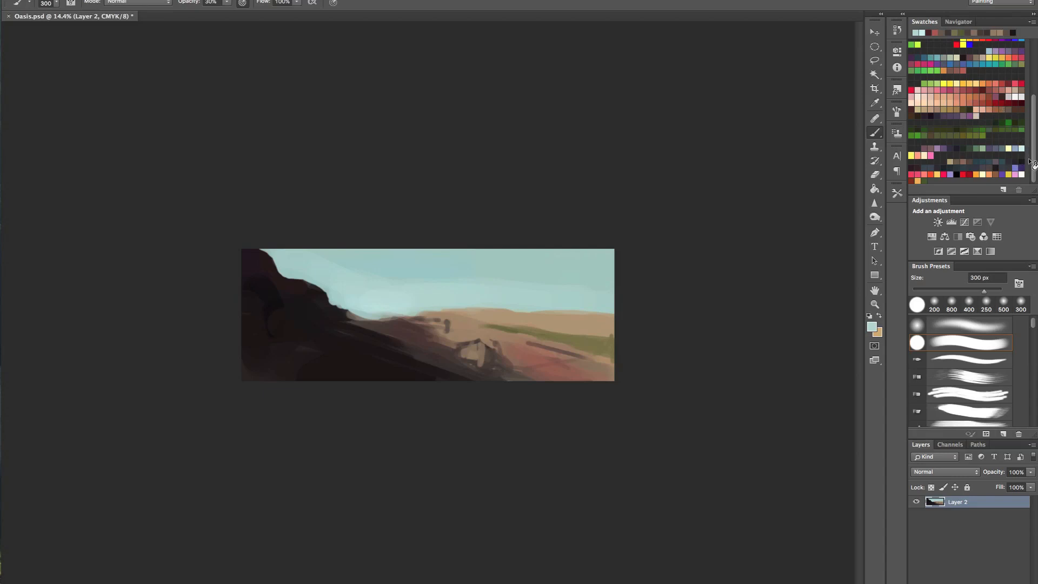
scroll(283, 292, down, 5)
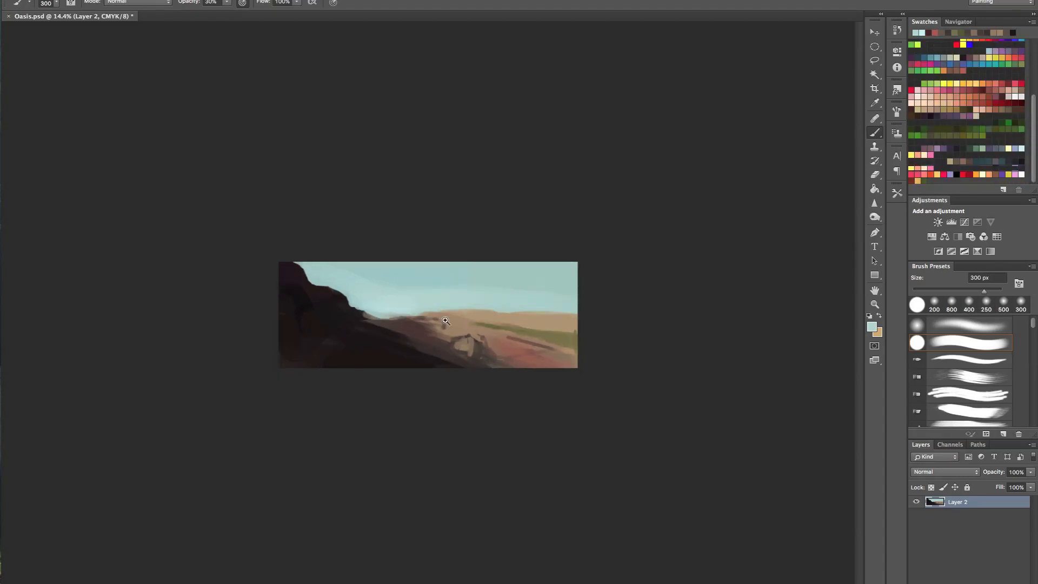
scroll(283, 292, up, 7)
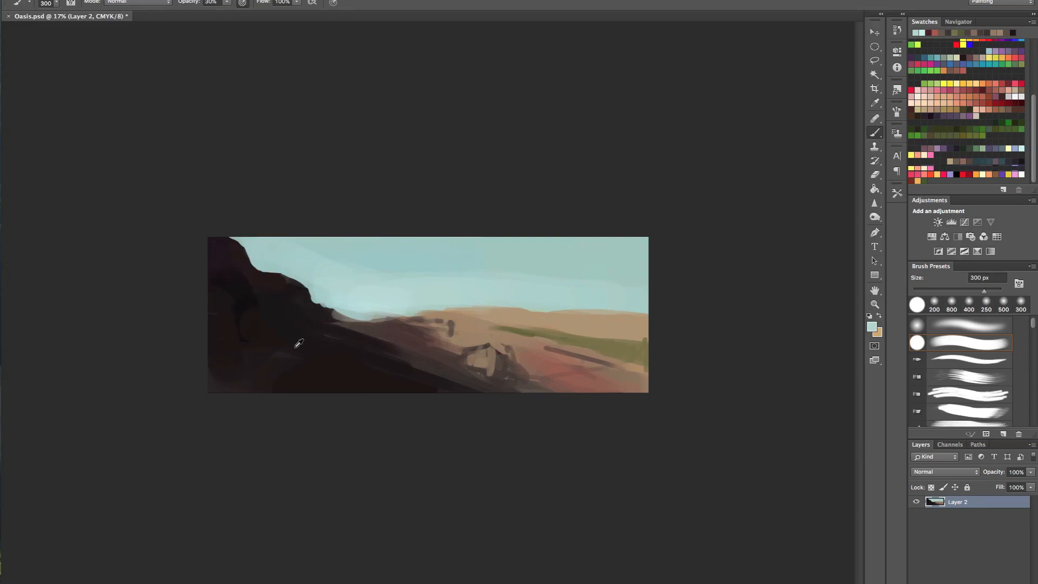
Step: Set the brush to 100% opacity and 70 px and pick a dark cliff colour
alt+click(278, 354)
key(bracketleft)
key(bracketleft)
key(bracketleft)
key(bracketleft)
key(bracketleft)
key(bracketleft)
key(bracketleft)
key(0)
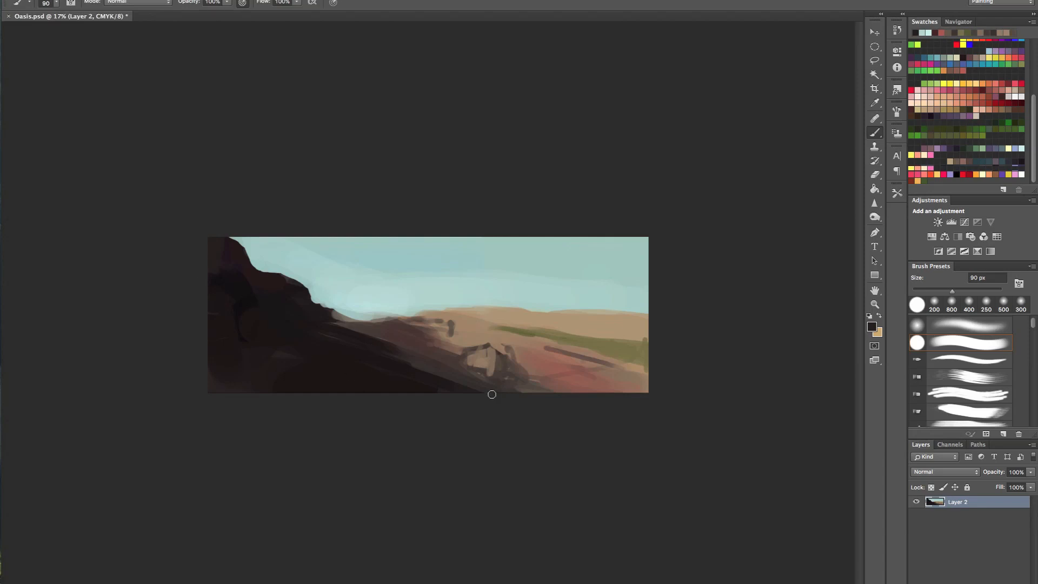
key(bracketleft)
key(bracketleft)
alt+click(290, 320)
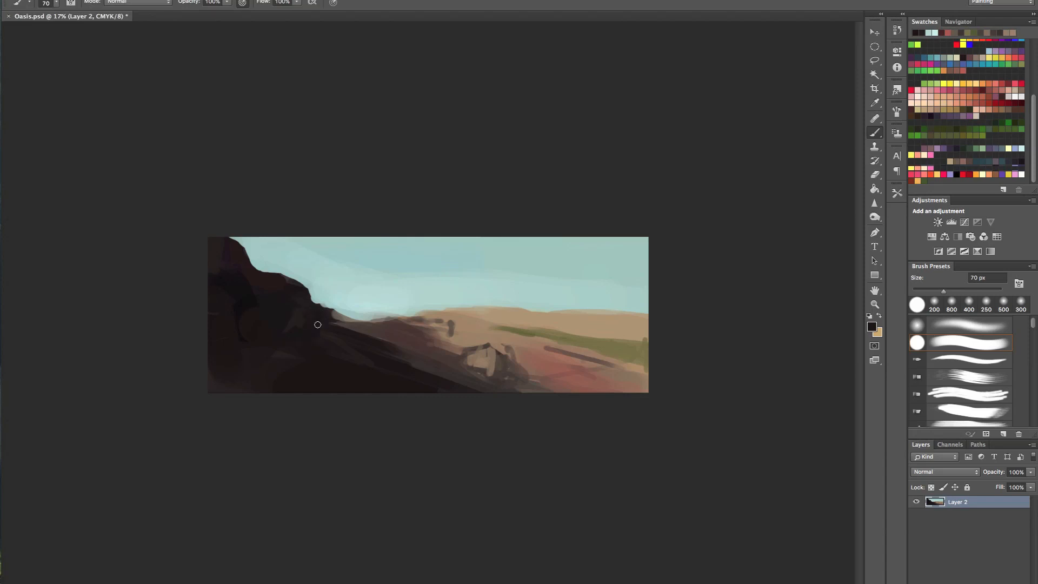
Step: Clean the cliff's ridge edge with sampled light sky blue
alt+click(355, 311)
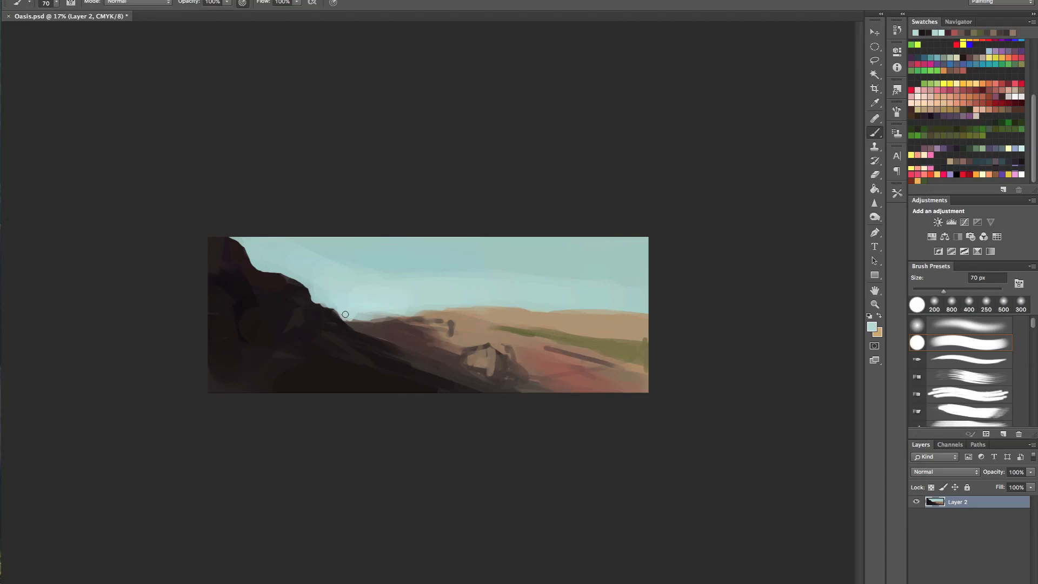
drag(350, 316, 359, 317)
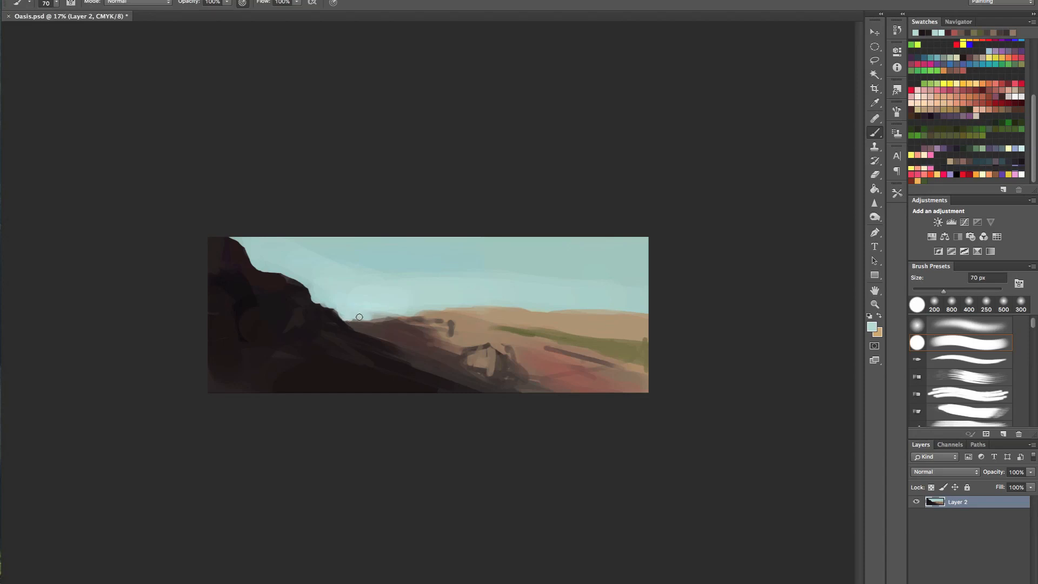
alt+click(324, 299)
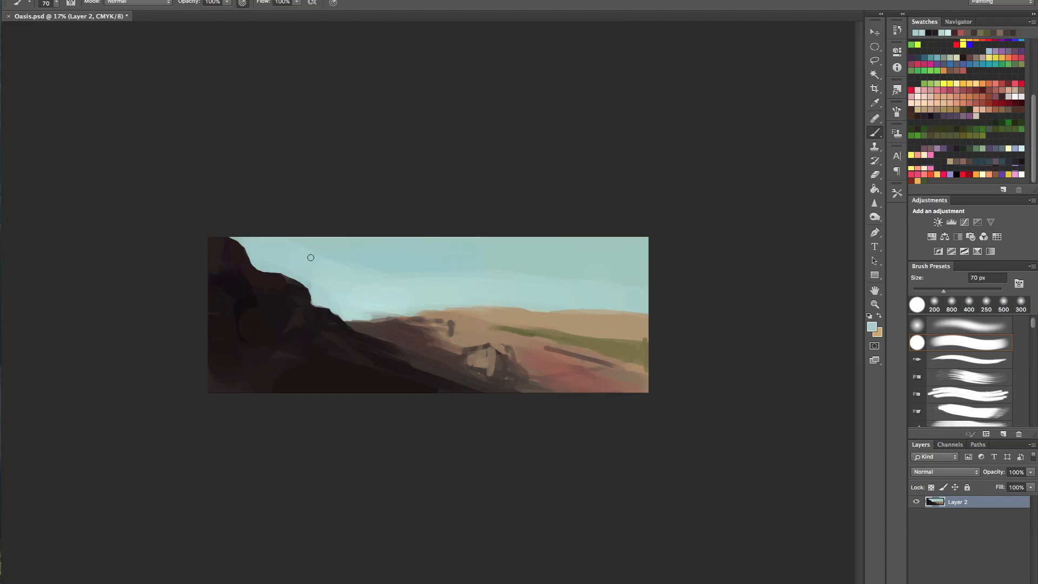
Step: Darken the cliff's bottom-left corner using dark tones sampled from the cliff
alt+click(284, 280)
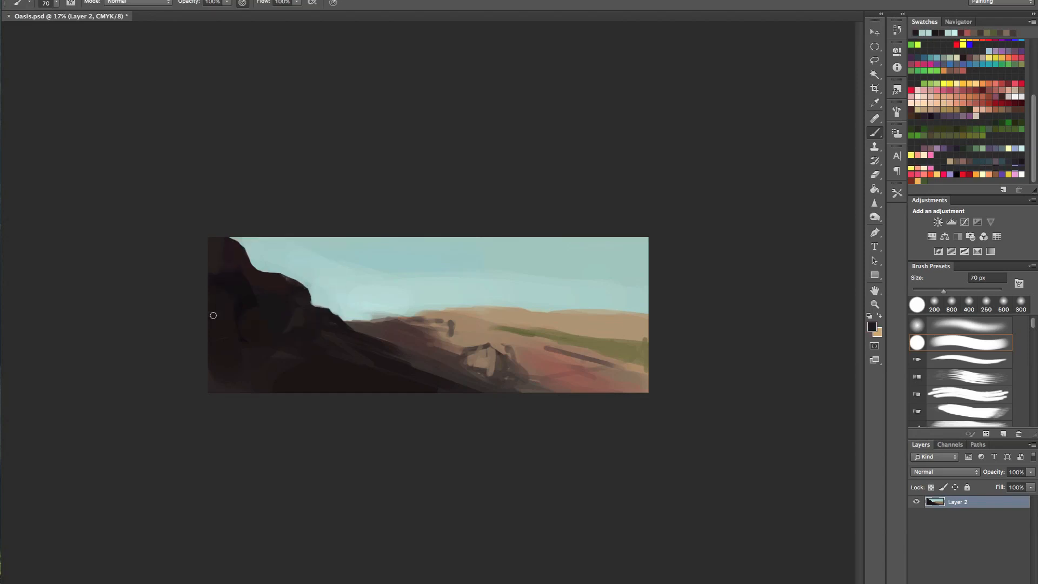
alt+click(266, 316)
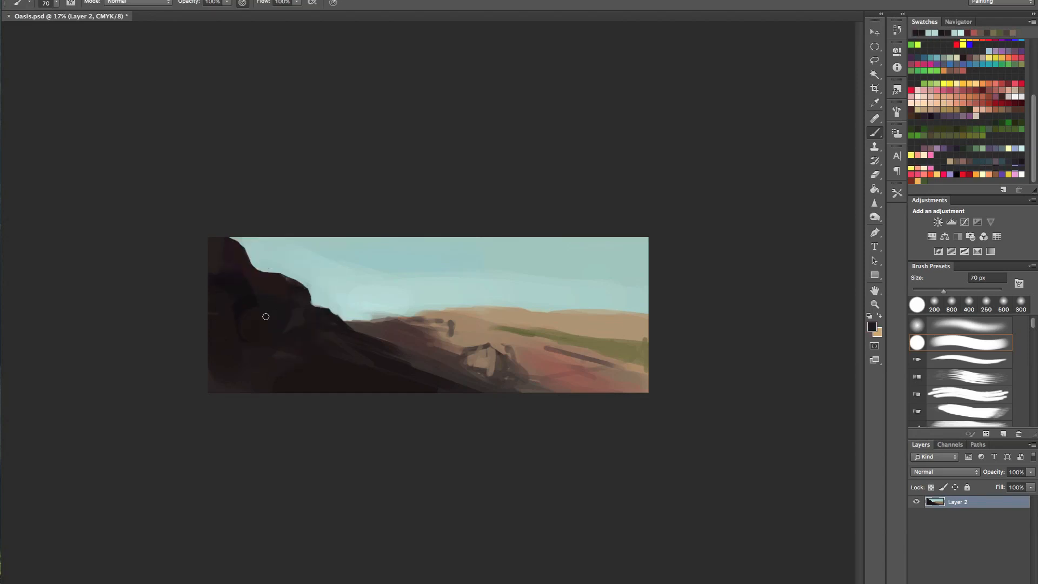
alt+click(241, 297)
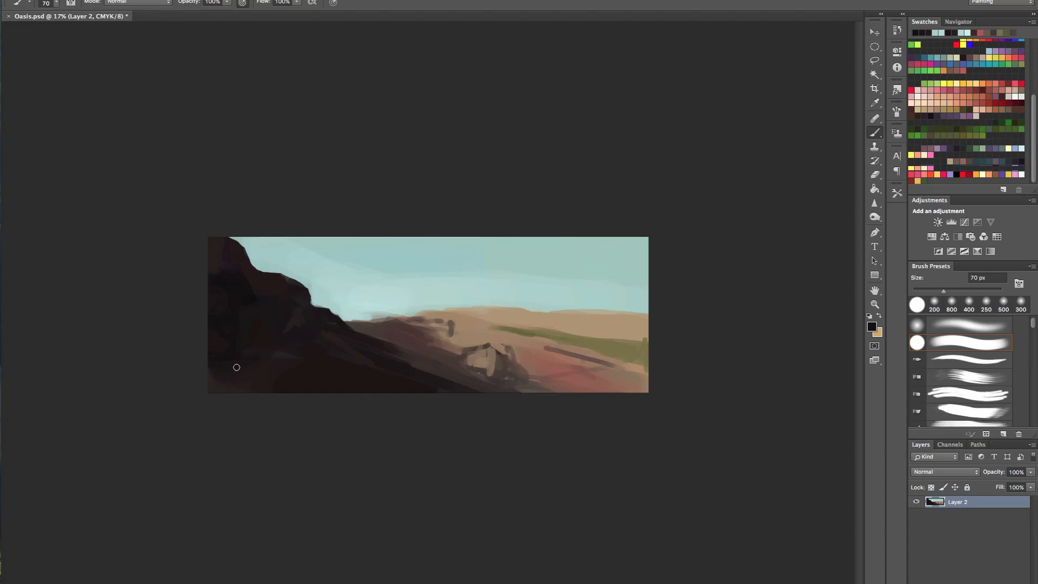
drag(270, 388, 209, 370)
alt+click(258, 378)
alt+click(252, 385)
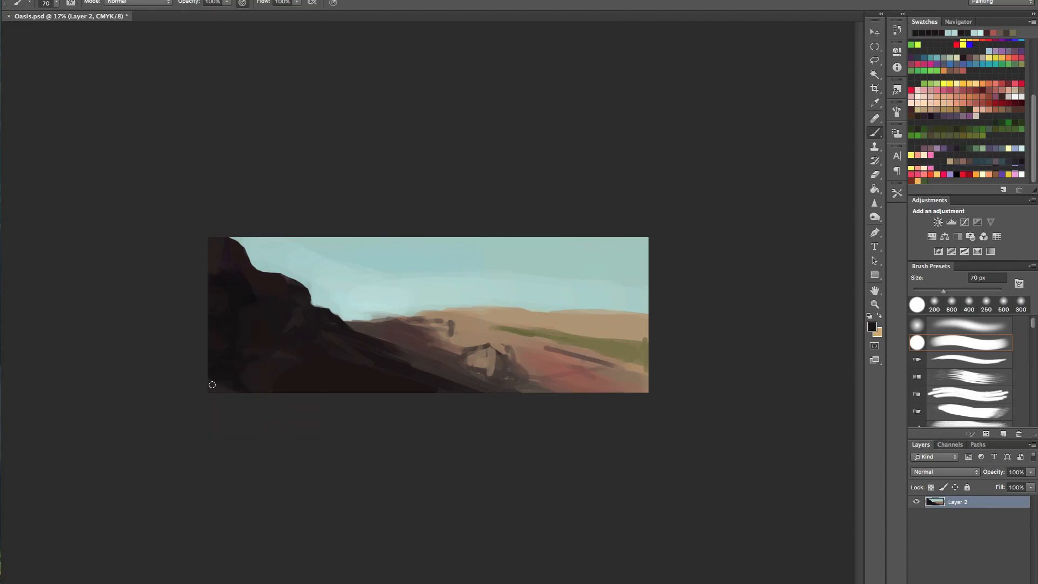
alt+click(223, 378)
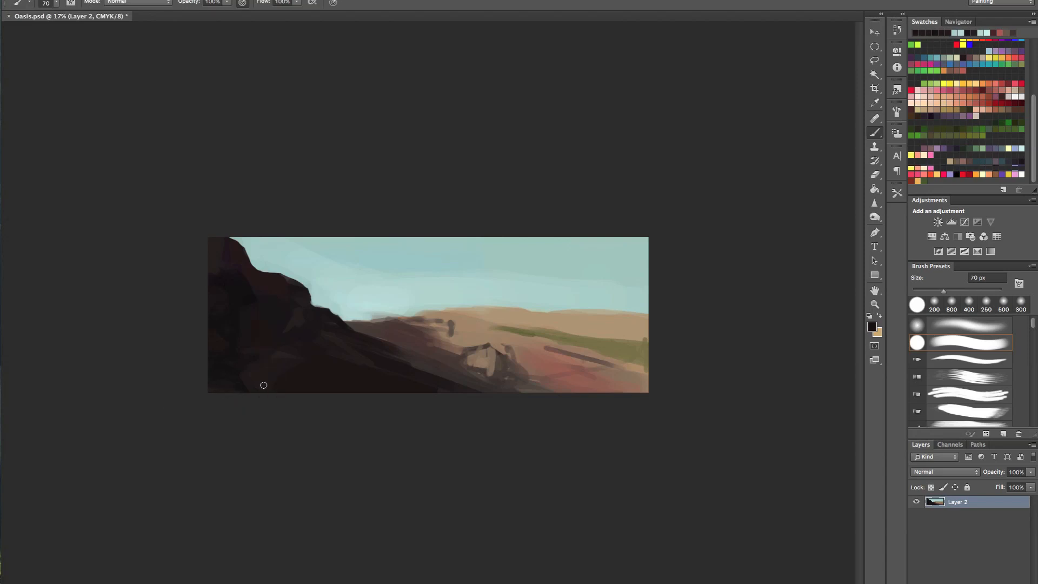
alt+click(257, 367)
alt+click(297, 319)
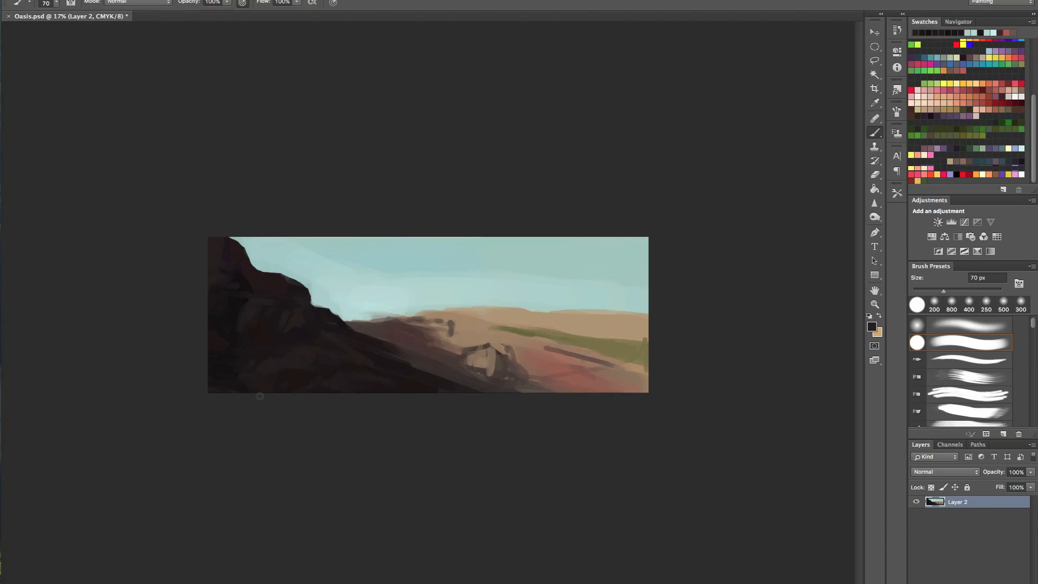
Step: Add subtle dark strokes on the left rock from tones sampled across the cliff
click(296, 379)
alt+click(271, 357)
alt+click(268, 323)
drag(267, 297, 236, 323)
alt+click(245, 280)
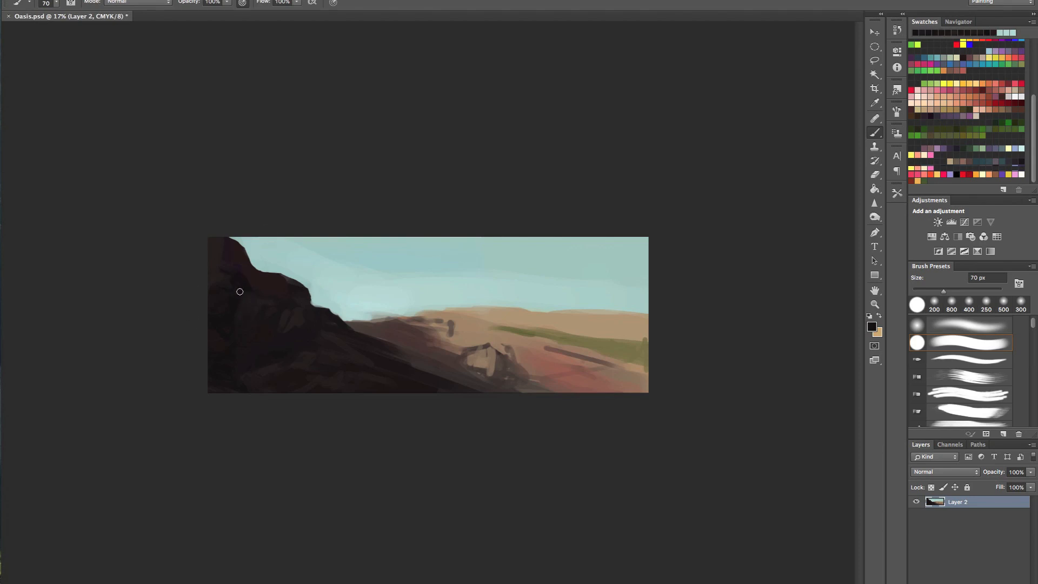
alt+click(299, 333)
alt+click(297, 315)
alt+click(286, 300)
alt+click(255, 294)
Step: Shrink the brush to 50 px and sample more dark rock colours for tonal variation
key(bracketleft)
key(bracketleft)
alt+click(307, 330)
alt+click(296, 310)
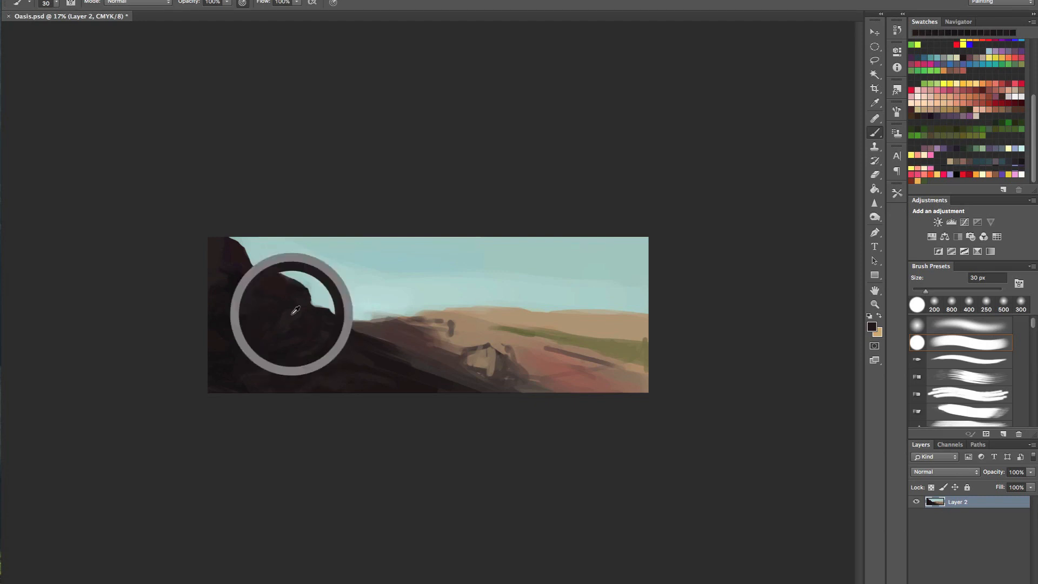
alt+click(241, 292)
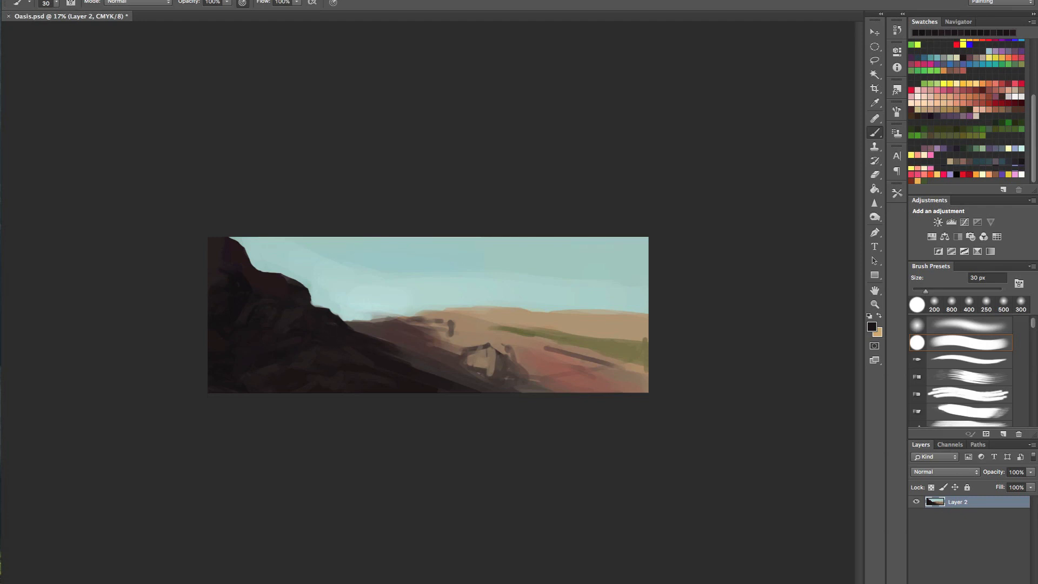
click(291, 280)
click(222, 273)
Step: Sample cliff browns, set a 60 px brush and darken the slope's edge
alt+click(304, 311)
drag(392, 356, 365, 344)
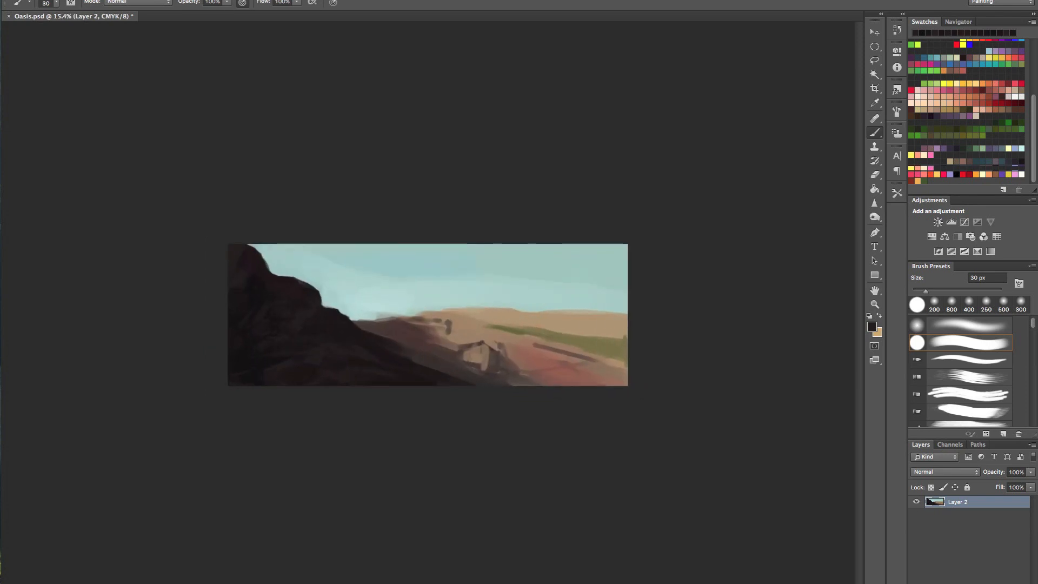
alt+click(339, 328)
alt+click(420, 348)
key(bracketright)
key(bracketright)
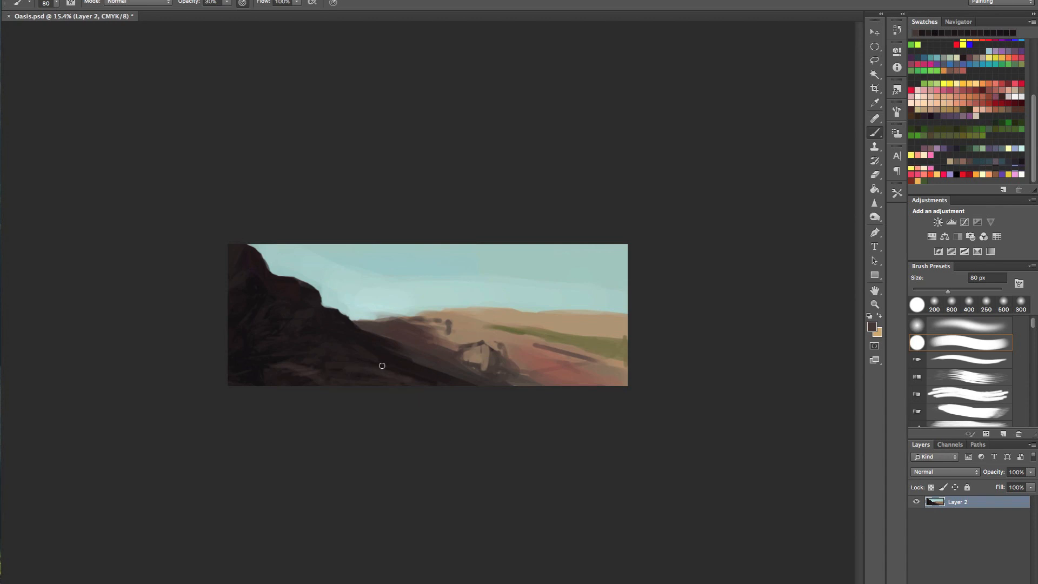
key(bracketleft)
key(bracketleft)
alt+click(347, 370)
mouse_move(493, 356)
mouse_down()
mouse_move(445, 352)
mouse_move(475, 347)
mouse_move(547, 82)
mouse_up()
alt+click(443, 352)
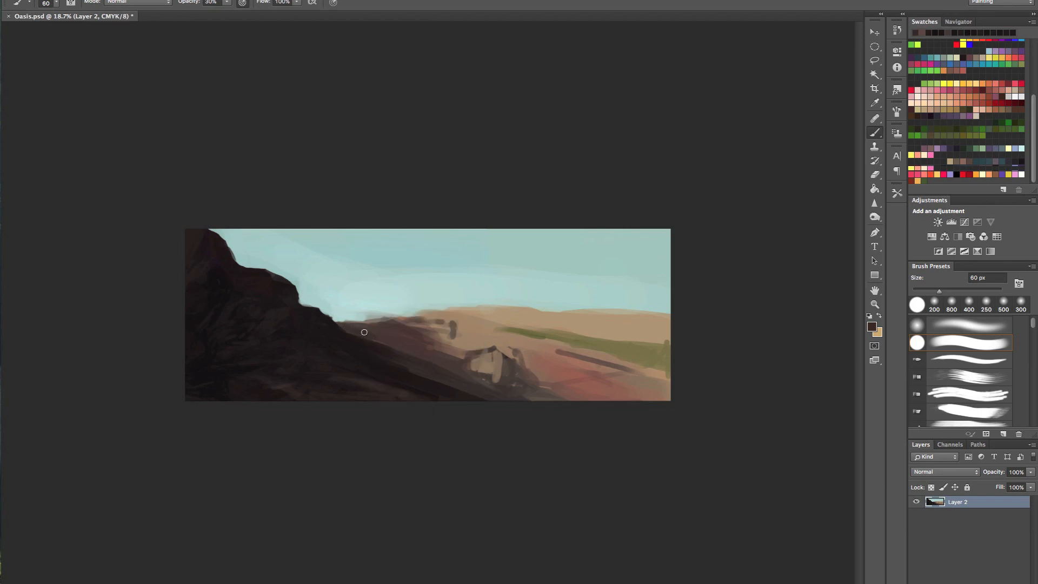
mouse_move(364, 331)
mouse_down()
mouse_move(344, 327)
mouse_move(399, 310)
mouse_move(378, 306)
mouse_up()
Step: Sample sky blue and sand tan along the ridge with the brush enlarged to 150 px
alt+click(378, 303)
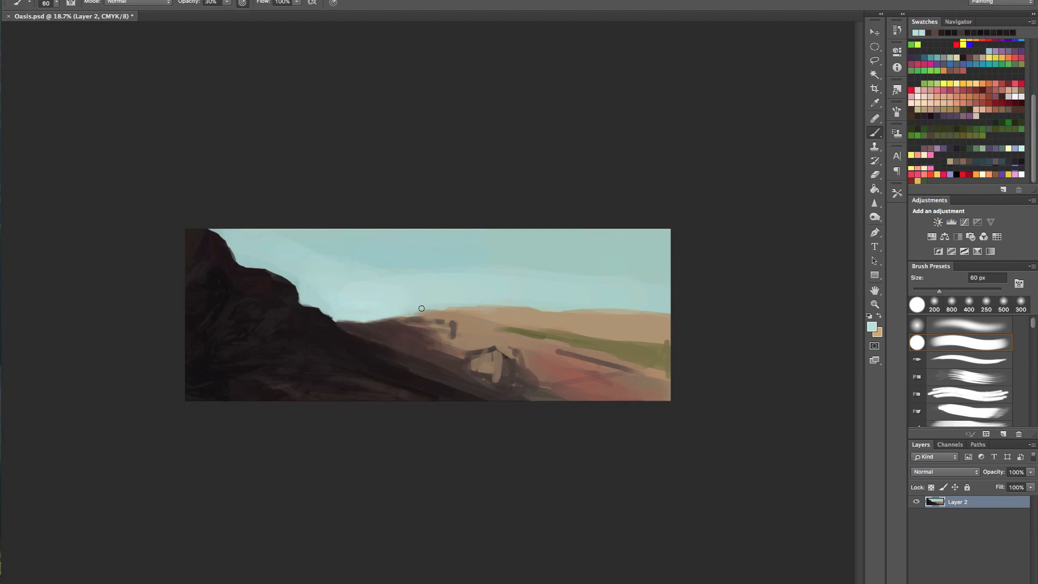
alt+click(469, 333)
alt+click(423, 292)
key(bracketright)
key(bracketright)
key(bracketright)
key(bracketright)
key(bracketright)
key(bracketright)
alt+click(432, 311)
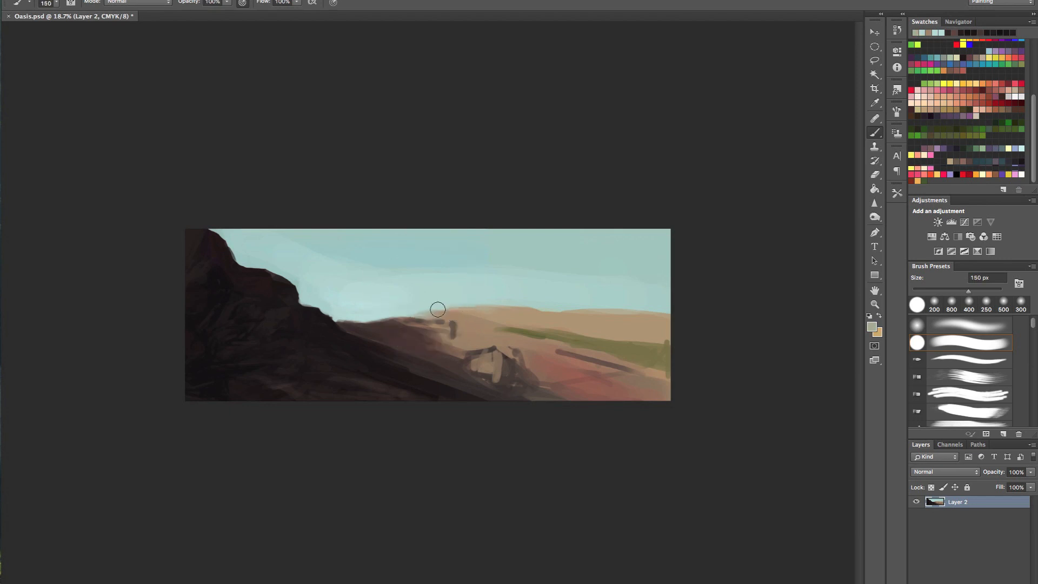
Step: Set a 400 px brush at 10% opacity and sample sky tones and a pale green
key(3)
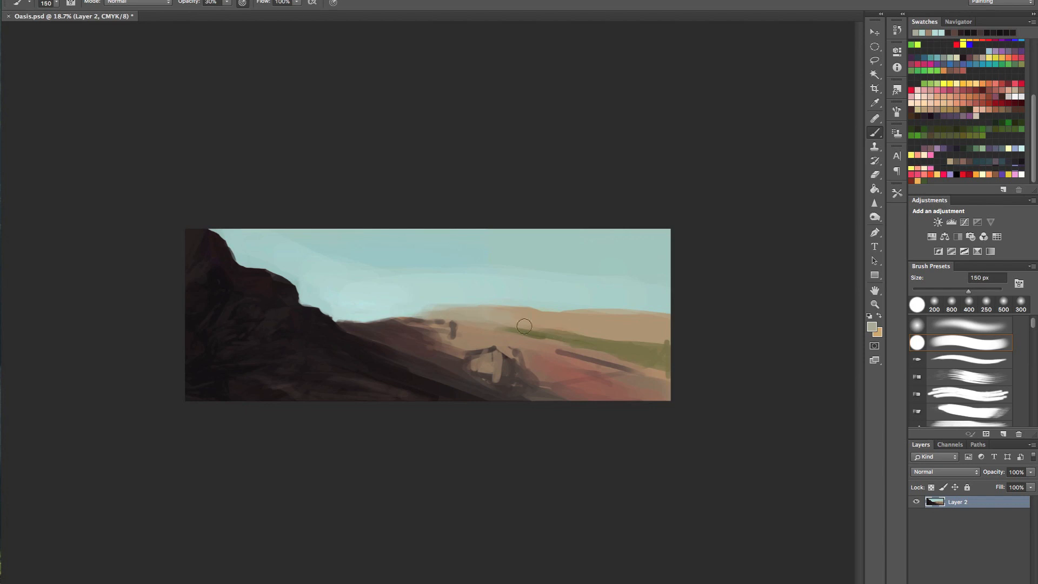
alt+click(457, 299)
key(1)
key(bracketright)
key(bracketright)
key(bracketright)
key(bracketright)
key(bracketright)
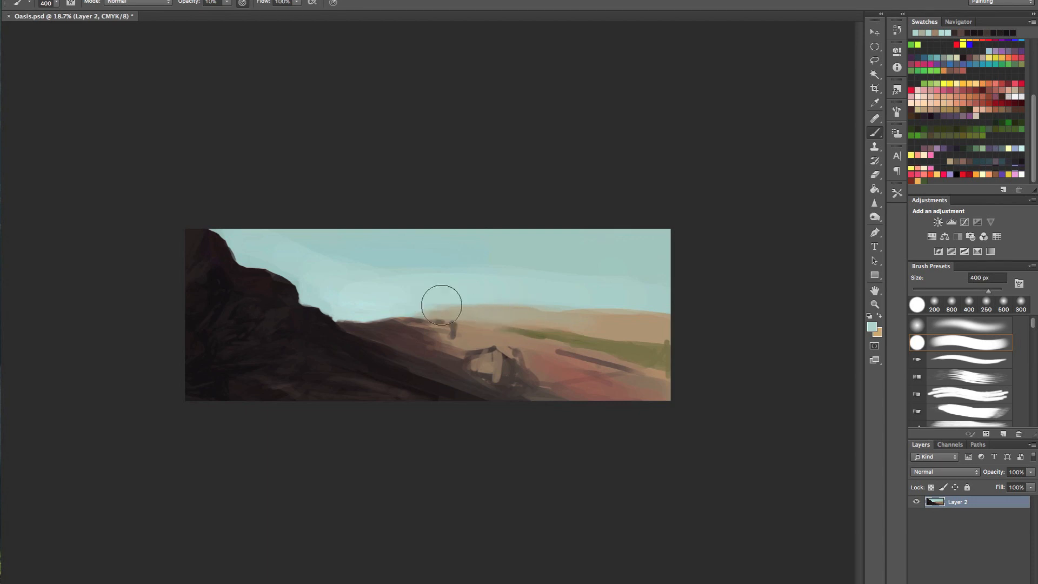
alt+click(474, 271)
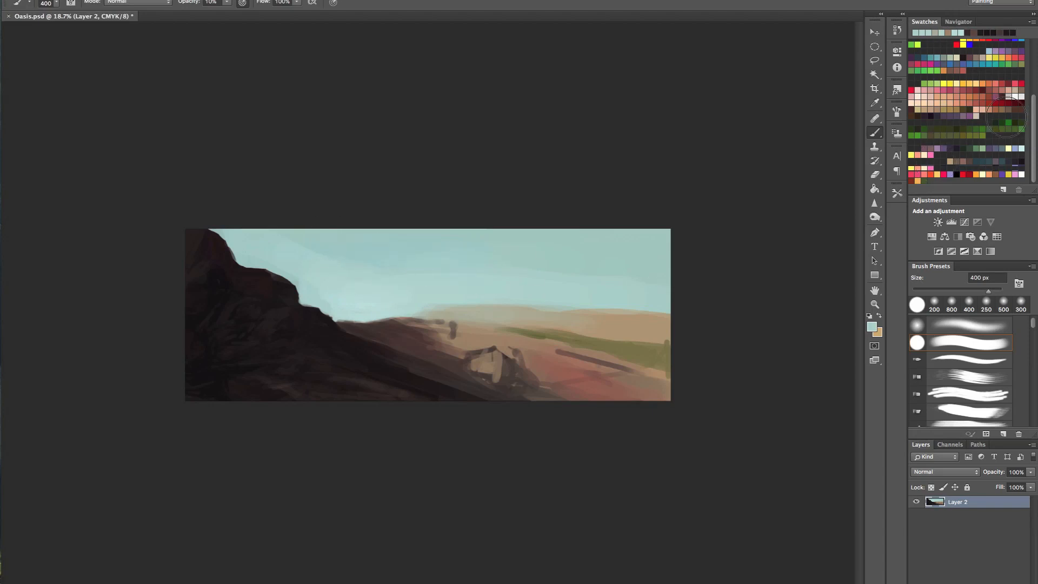
click(987, 148)
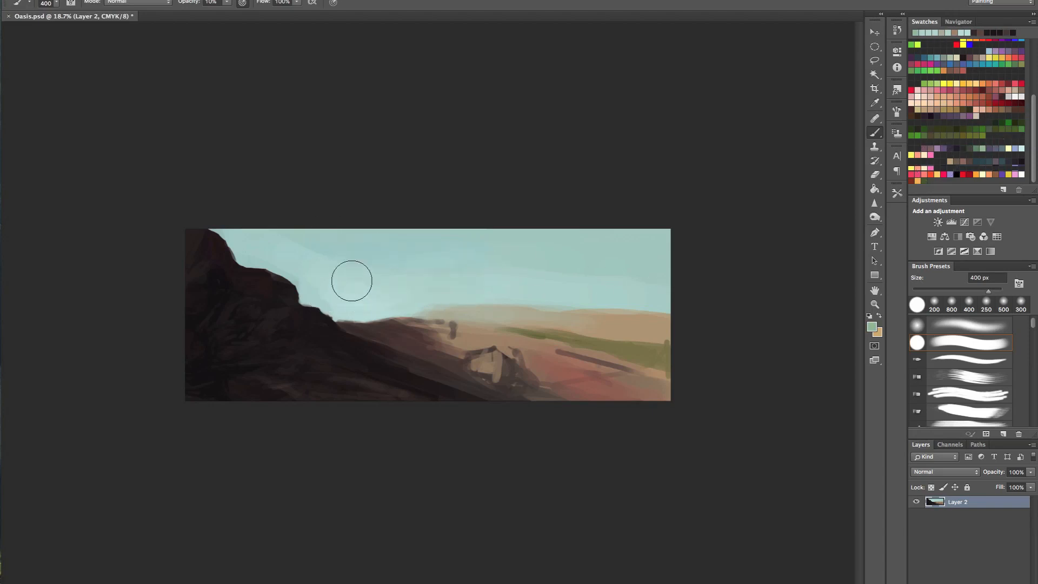
alt+click(465, 275)
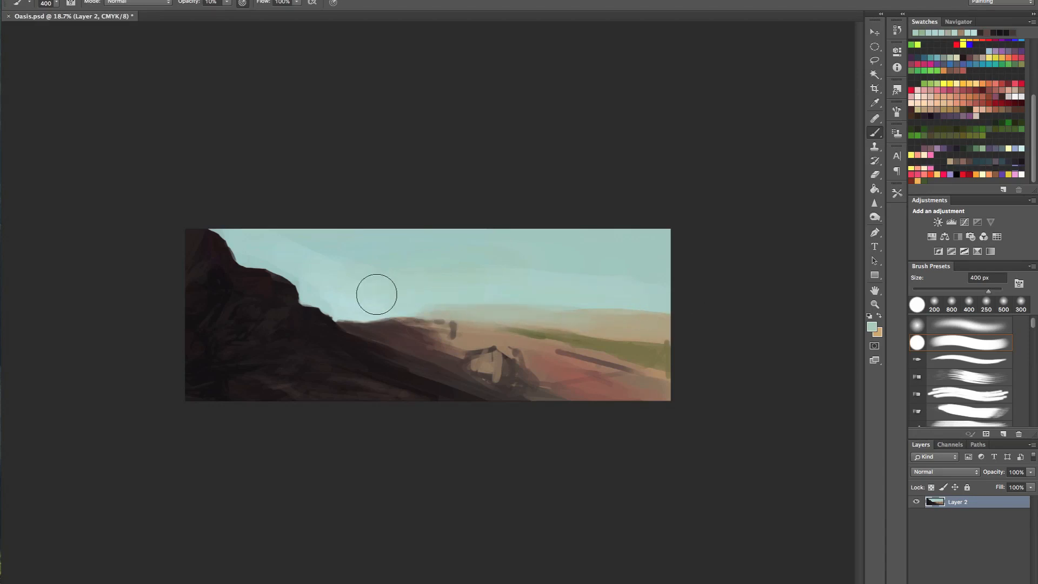
alt+click(543, 324)
Step: At 100% opacity and 90 px, lay beige haze along the horizon to the right
key(0)
key([)
key([)
key([)
key([)
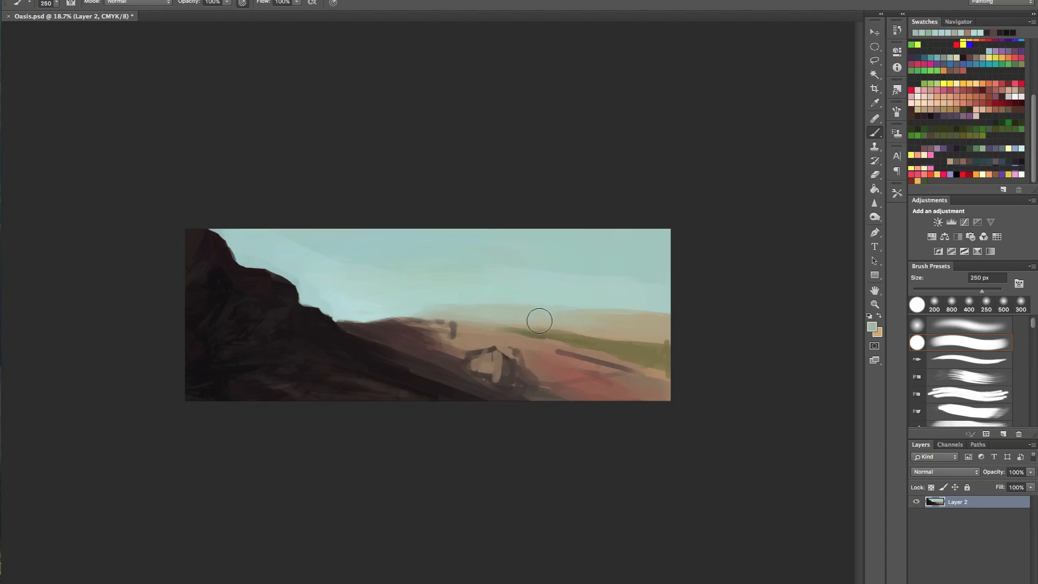
key(bracketleft)
key(bracketleft)
key(bracketleft)
key(bracketleft)
mouse_move(606, 303)
mouse_down()
mouse_move(557, 309)
mouse_move(657, 324)
mouse_move(566, 312)
mouse_move(652, 316)
mouse_move(575, 311)
mouse_move(609, 305)
mouse_move(561, 302)
mouse_move(705, 309)
mouse_move(558, 306)
mouse_move(674, 298)
mouse_move(594, 300)
mouse_move(686, 308)
mouse_move(673, 317)
mouse_move(681, 321)
mouse_move(544, 312)
mouse_move(694, 333)
mouse_move(676, 341)
mouse_move(566, 325)
mouse_up()
alt+click(595, 306)
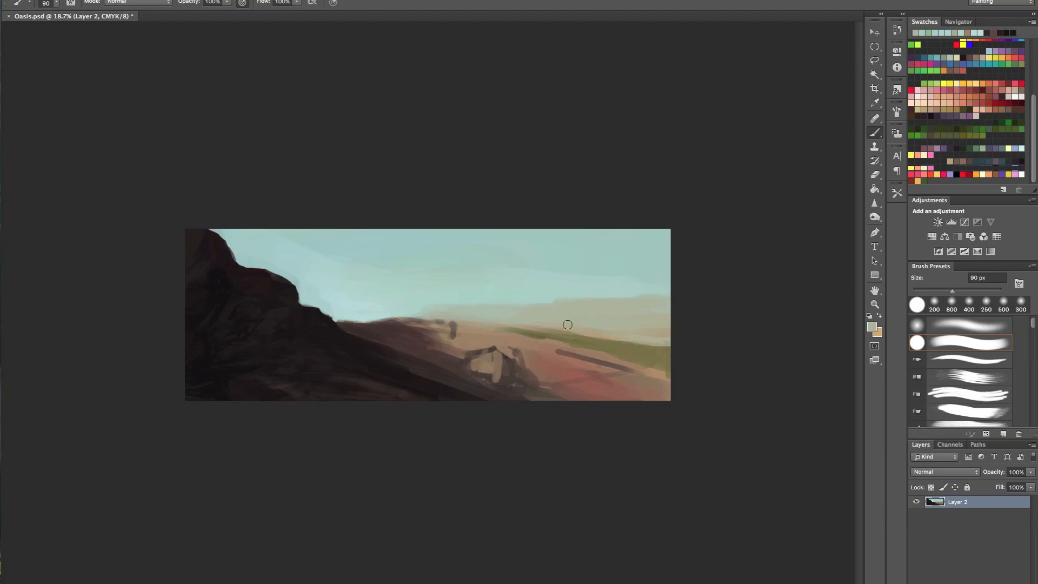
alt+click(559, 305)
drag(566, 303, 666, 293)
Step: At 30% opacity, brush faint horizon and light teal haze, then sample olive with a 50 px brush
alt+click(597, 281)
key(3)
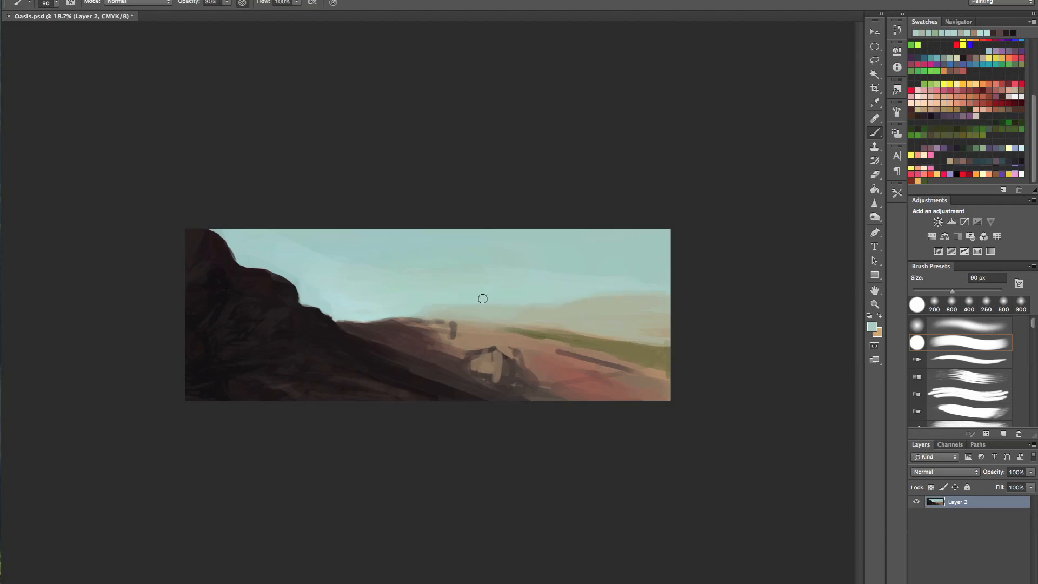
alt+click(412, 304)
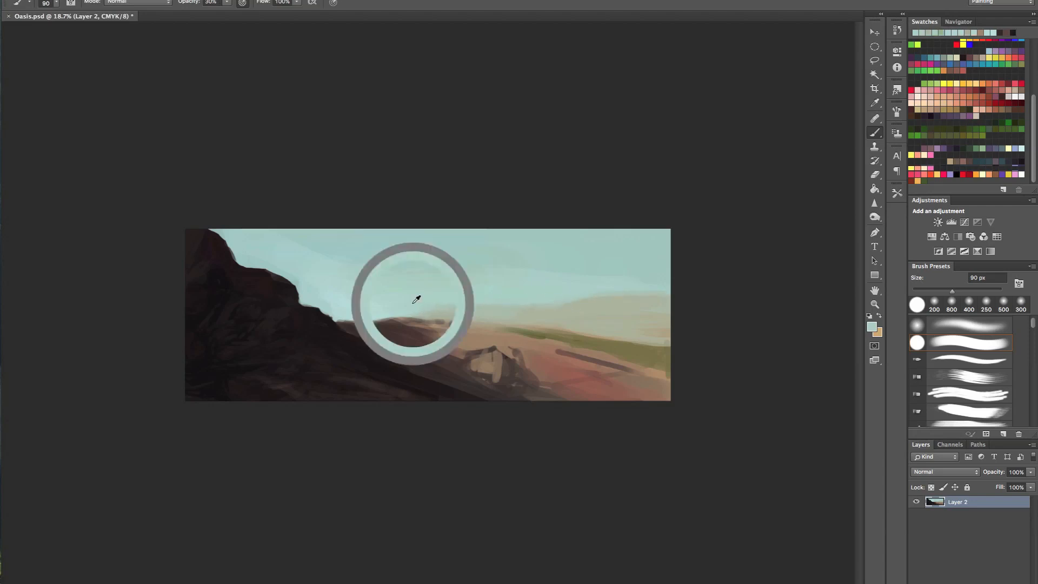
alt+click(453, 315)
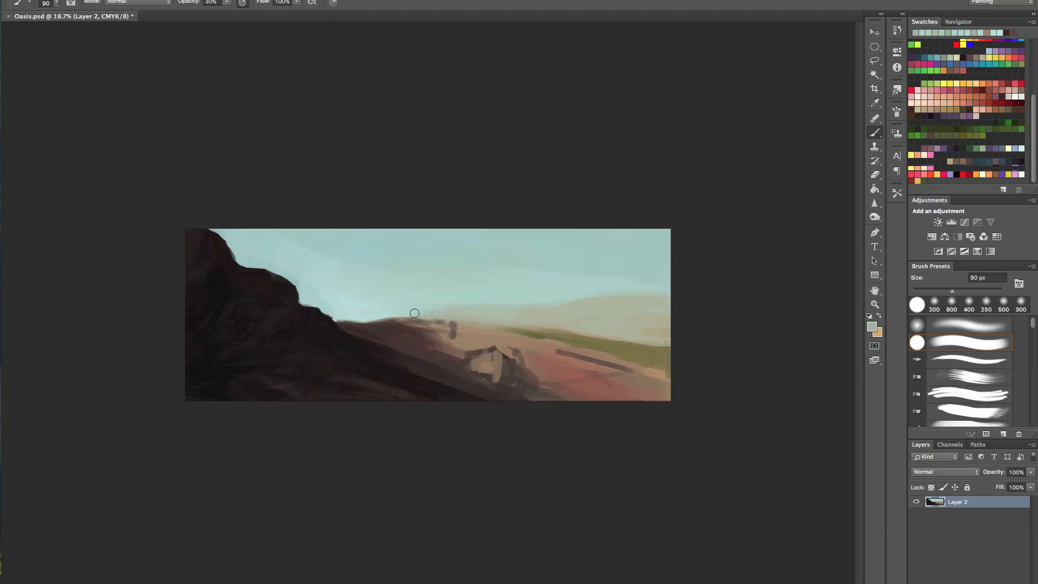
alt+click(573, 308)
mouse_move(575, 312)
mouse_down()
mouse_move(539, 301)
mouse_move(470, 308)
mouse_move(531, 299)
mouse_move(513, 313)
mouse_move(564, 330)
mouse_move(477, 308)
mouse_move(589, 327)
mouse_move(534, 325)
mouse_move(550, 324)
mouse_up()
alt+click(455, 296)
alt+click(465, 312)
alt+click(532, 331)
key(bracketleft)
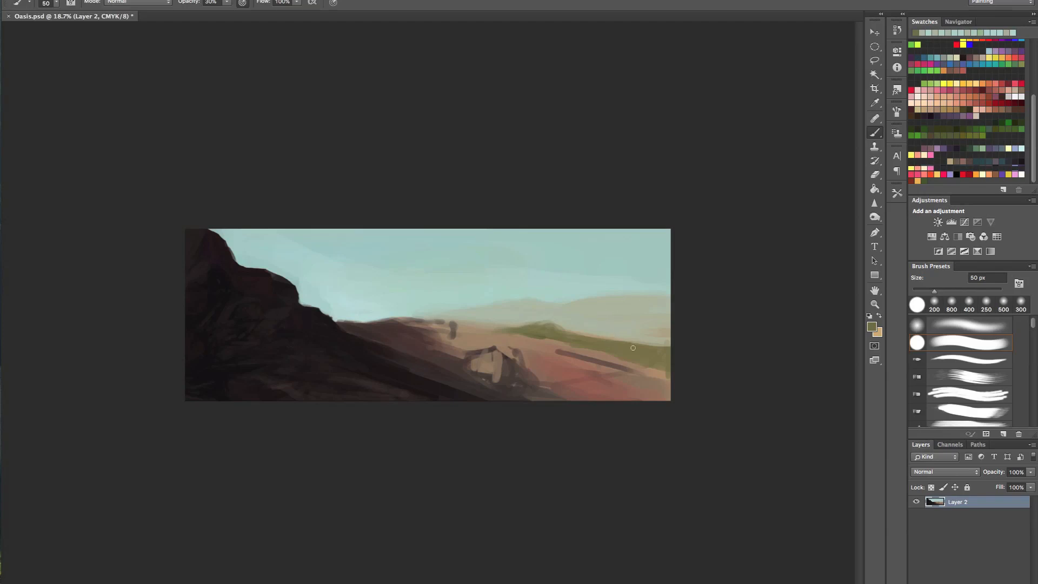
Step: Repaint the right-hand horizon hills in greyish olive and green, then brighten the band with pale haze
drag(652, 333, 641, 345)
drag(672, 338, 562, 330)
alt+click(568, 324)
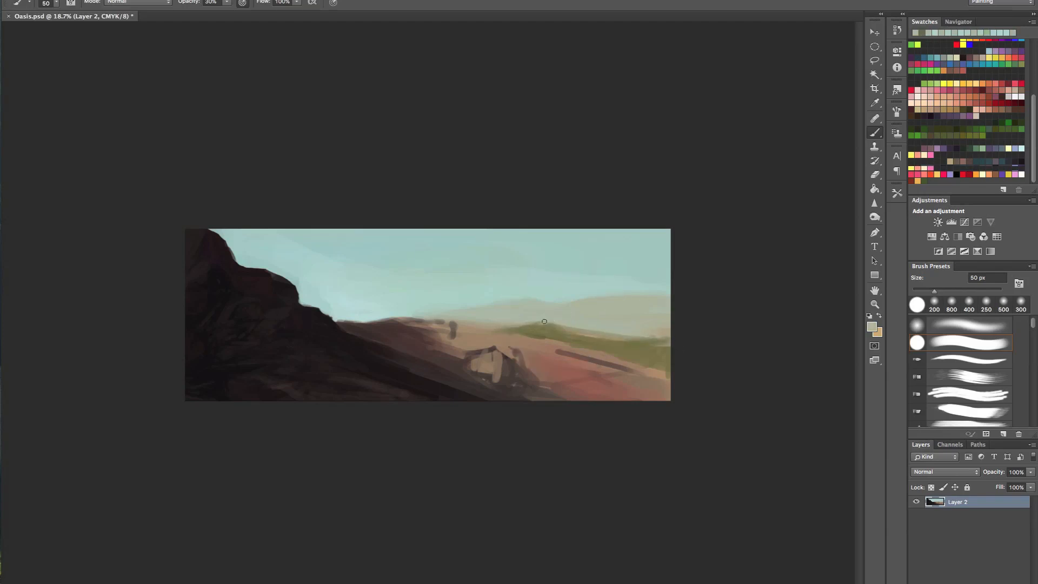
drag(569, 326, 585, 335)
Step: Paint ochre and light tan patches over the dunes and dark slope streak with a 100 px brush
click(944, 109)
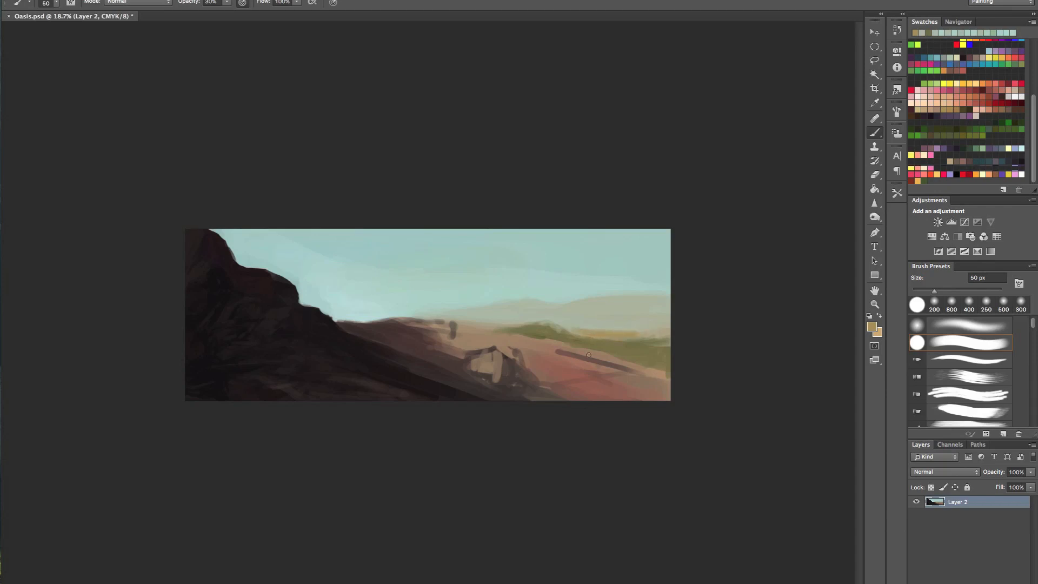
mouse_move(592, 355)
mouse_down()
mouse_move(614, 368)
mouse_move(573, 371)
mouse_move(558, 354)
mouse_move(637, 373)
mouse_move(552, 353)
mouse_move(632, 373)
mouse_up()
key(])
key(super+minus)
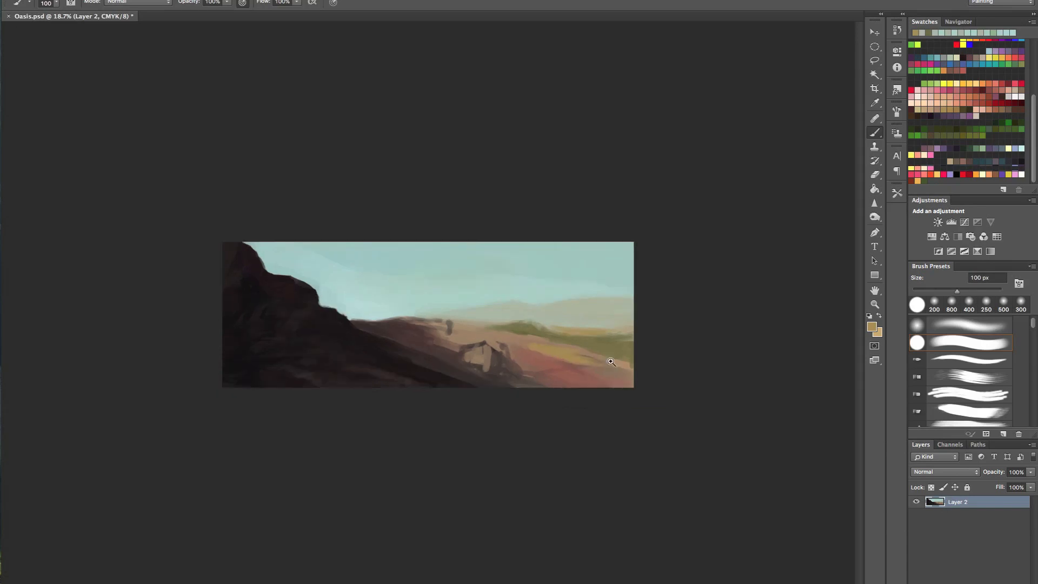
click(950, 161)
mouse_move(514, 344)
mouse_down()
mouse_move(552, 355)
mouse_move(511, 342)
mouse_move(534, 347)
mouse_move(559, 329)
mouse_move(586, 336)
mouse_move(562, 322)
mouse_move(528, 326)
mouse_move(564, 328)
mouse_up()
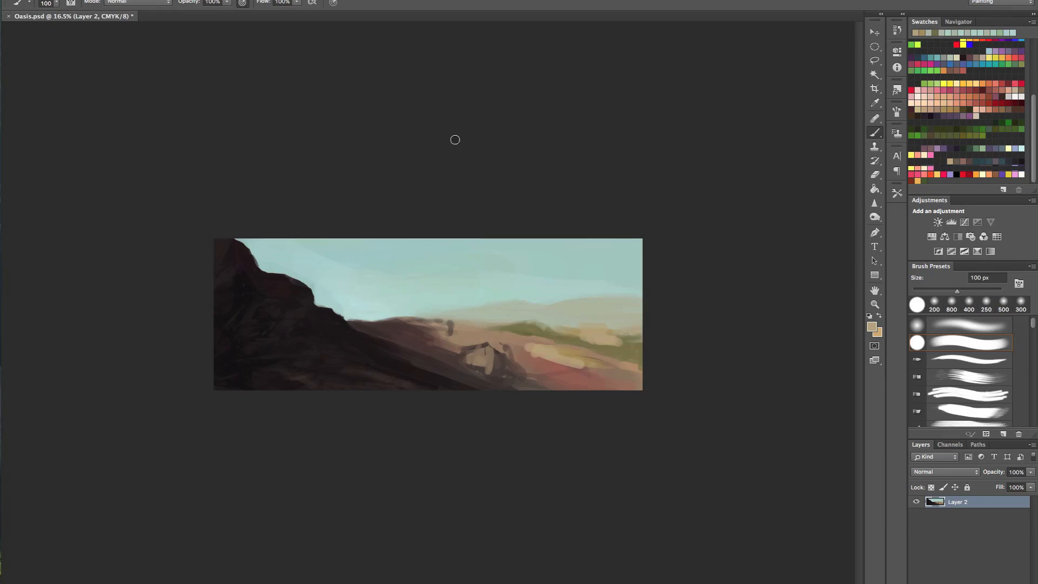
Step: Paint sky blue over the dark ridge edge and sample browns from the ridge
alt+click(407, 294)
mouse_move(395, 314)
mouse_down()
mouse_move(423, 322)
mouse_move(373, 313)
mouse_move(446, 318)
mouse_up()
alt+click(420, 322)
alt+click(441, 322)
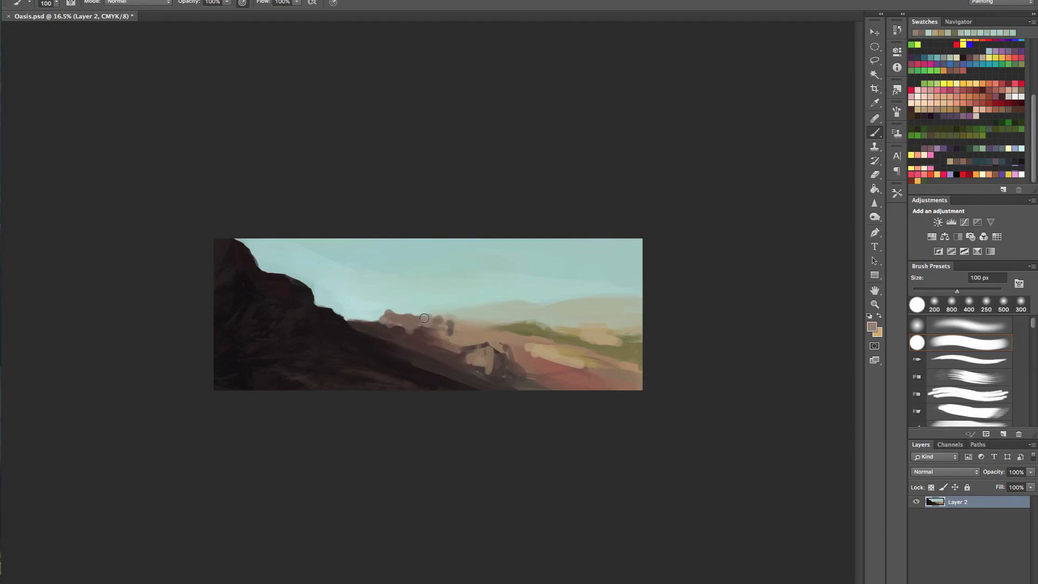
alt+click(435, 314)
alt+click(418, 318)
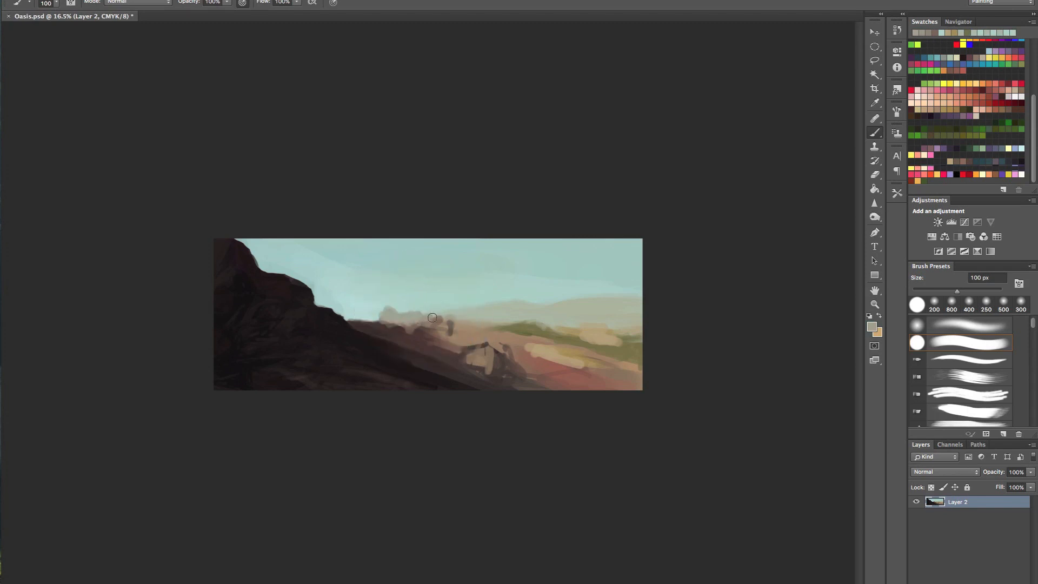
Step: Cover the grey hill bumps with sampled sky blue, then pick up dark brown from the slope
alt+click(378, 297)
mouse_move(373, 311)
mouse_down()
mouse_move(401, 304)
mouse_move(381, 301)
mouse_up()
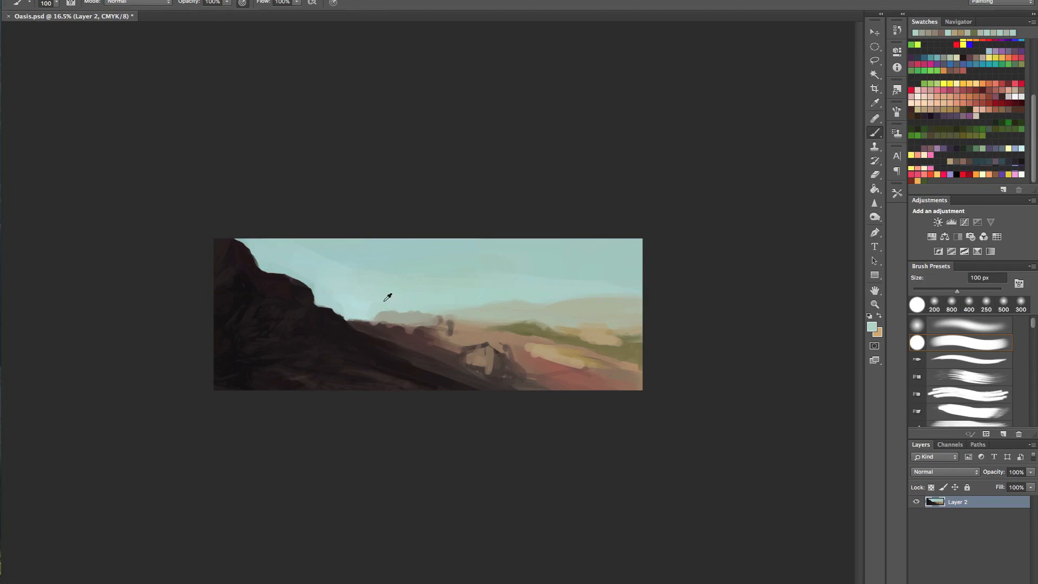
alt+click(380, 299)
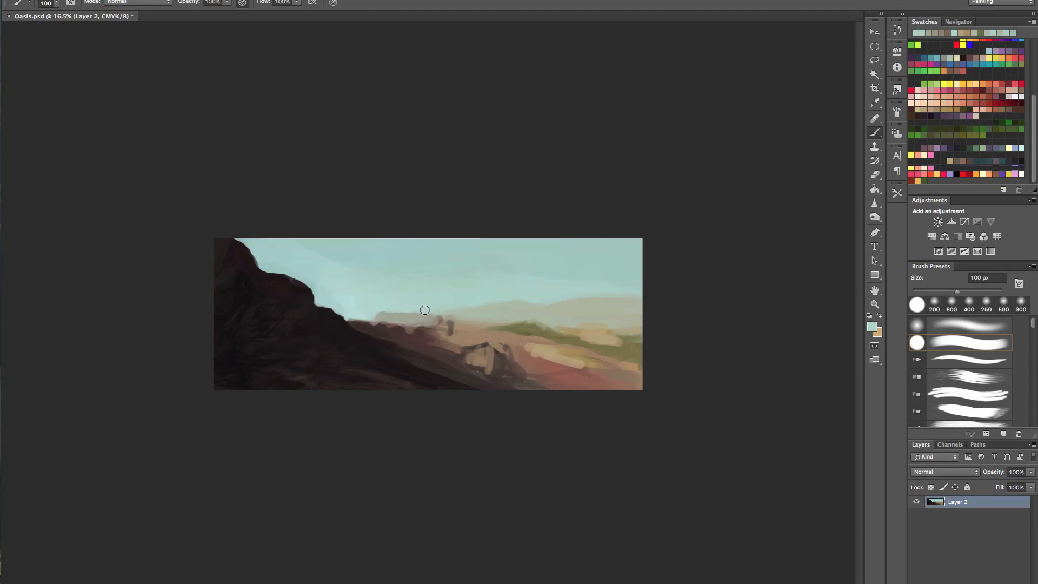
alt+click(425, 338)
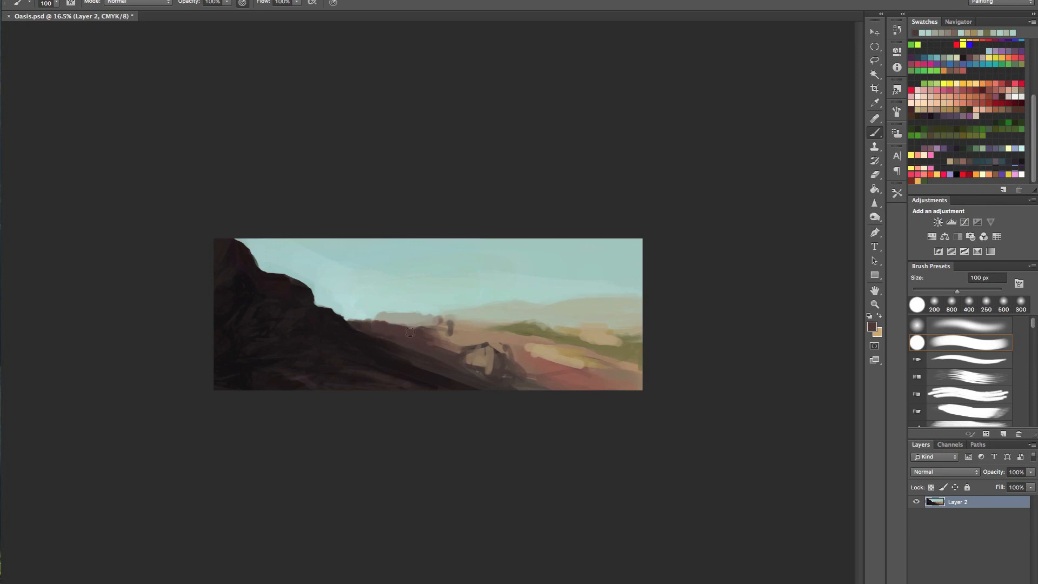
scroll(410, 332, down, 4)
Step: Save Oasis.psd, confirming the maximum compatibility option
scroll(433, 338, up, 2)
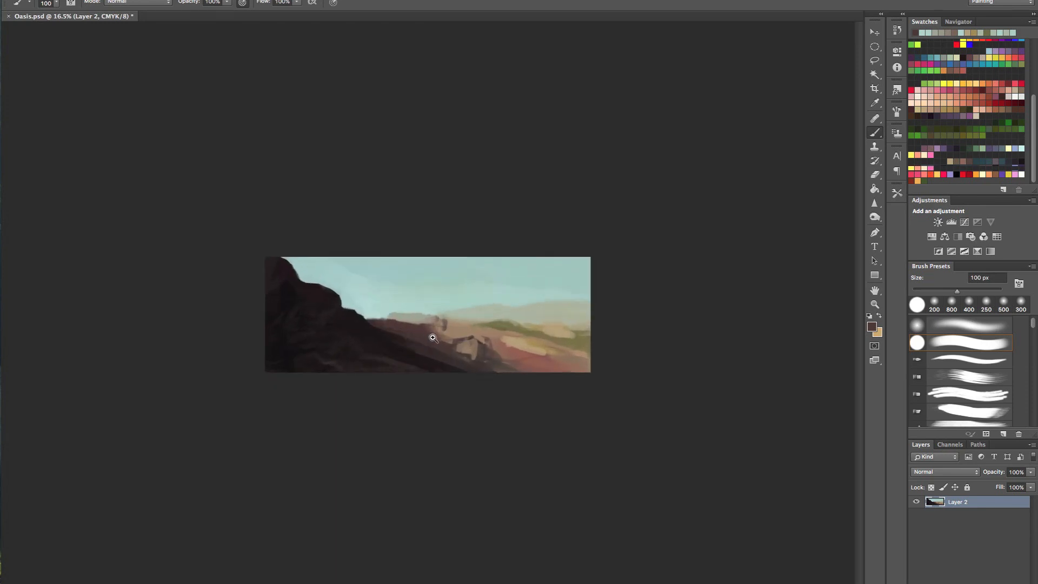
scroll(433, 338, up, 1)
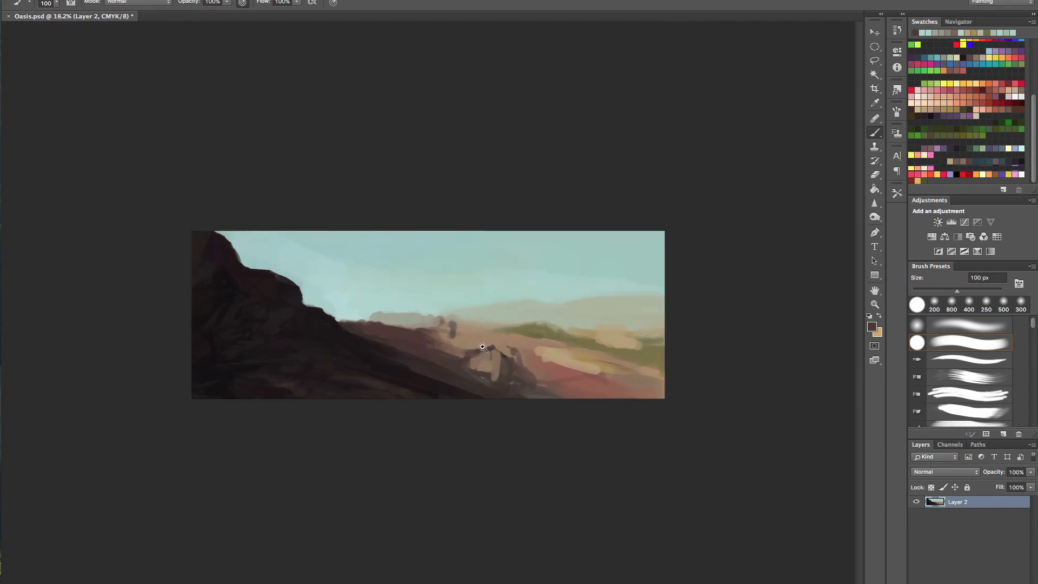
scroll(522, 351, up, 4)
key(super+s)
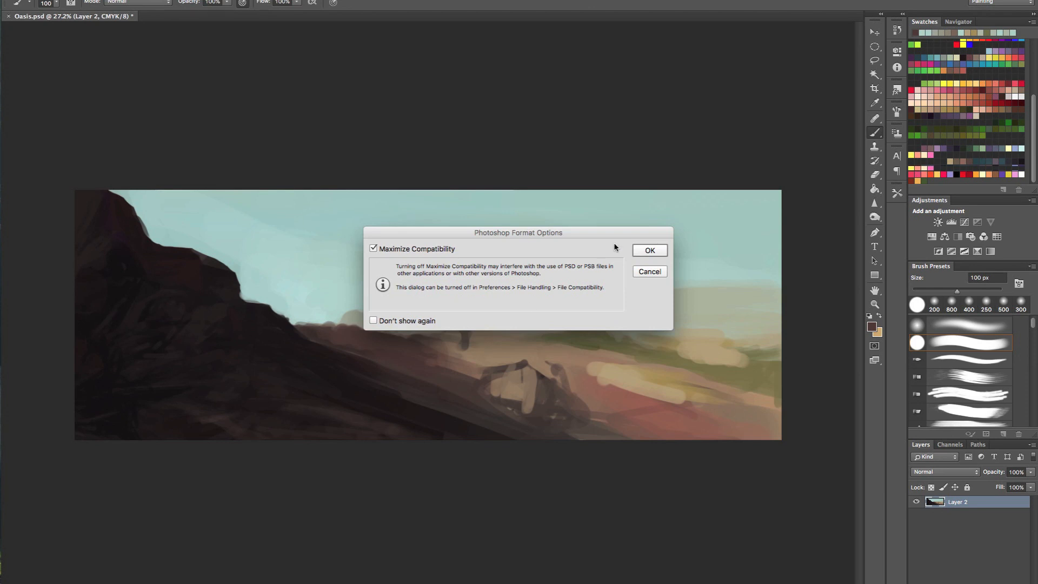
click(649, 250)
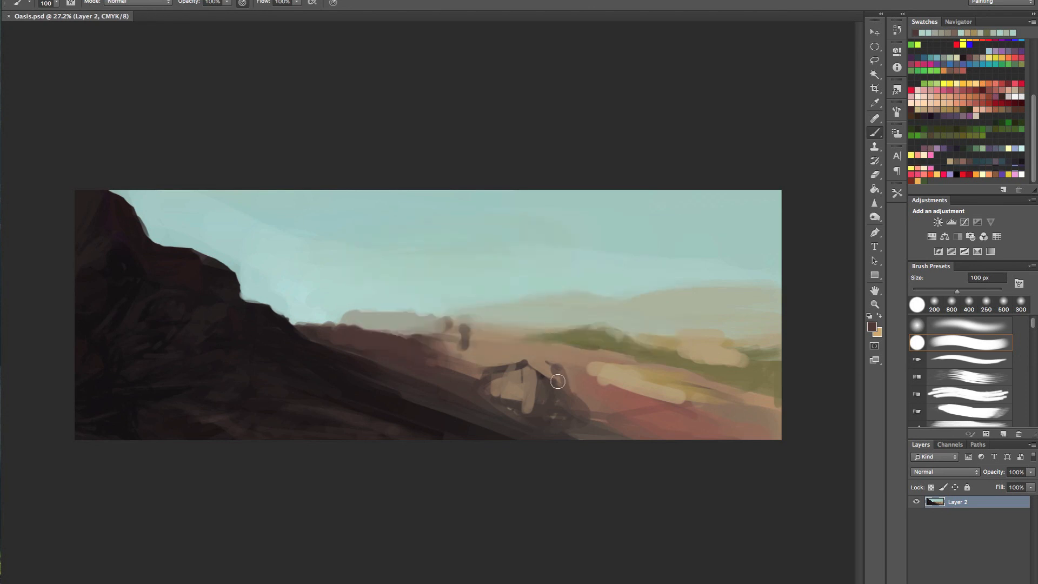
Step: Add a small tan stroke with a 50 px brush and soften the distant hilltop with pale blue
alt+click(508, 335)
key(bracketleft)
key(bracketleft)
key(bracketleft)
key(bracketleft)
key(bracketleft)
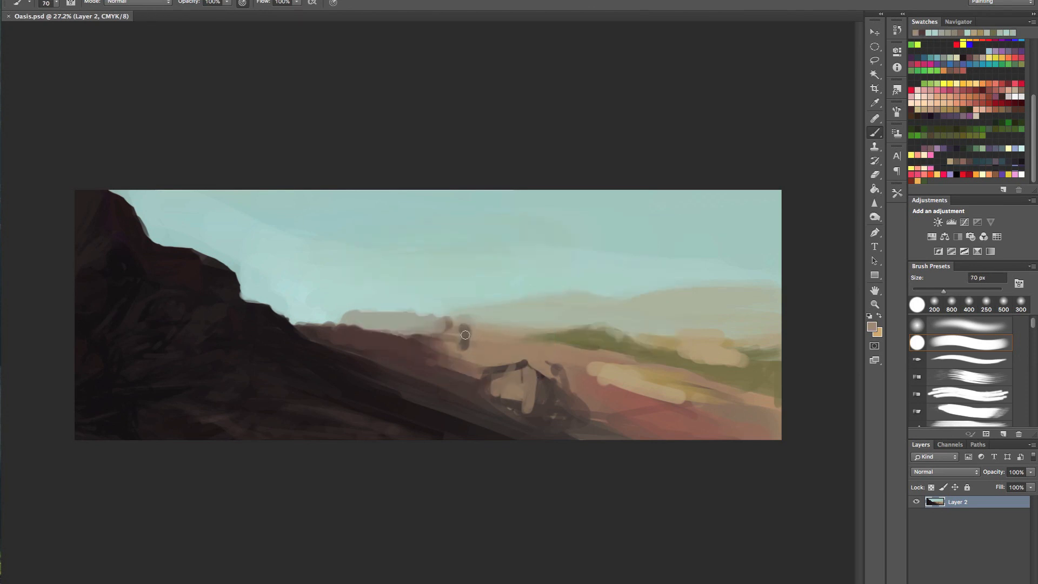
drag(472, 337, 462, 338)
alt+click(477, 318)
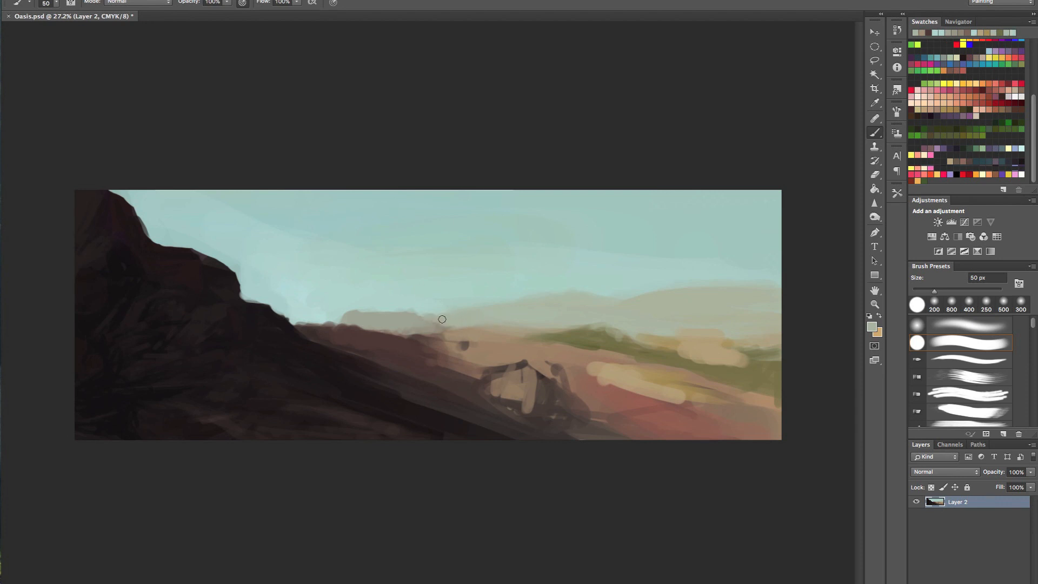
alt+click(418, 304)
mouse_move(393, 313)
mouse_down()
mouse_move(419, 310)
mouse_move(366, 330)
mouse_move(380, 307)
mouse_move(398, 314)
mouse_move(334, 318)
mouse_move(394, 307)
mouse_move(325, 313)
mouse_move(303, 286)
mouse_move(300, 311)
mouse_up()
Step: Lighten the sky along the cliff edge with pale sky blue using a 200 px brush
alt+click(305, 292)
key(bracketright)
key(bracketright)
key(bracketright)
key(bracketright)
key(bracketright)
key(bracketright)
key(bracketright)
key(bracketright)
key(bracketright)
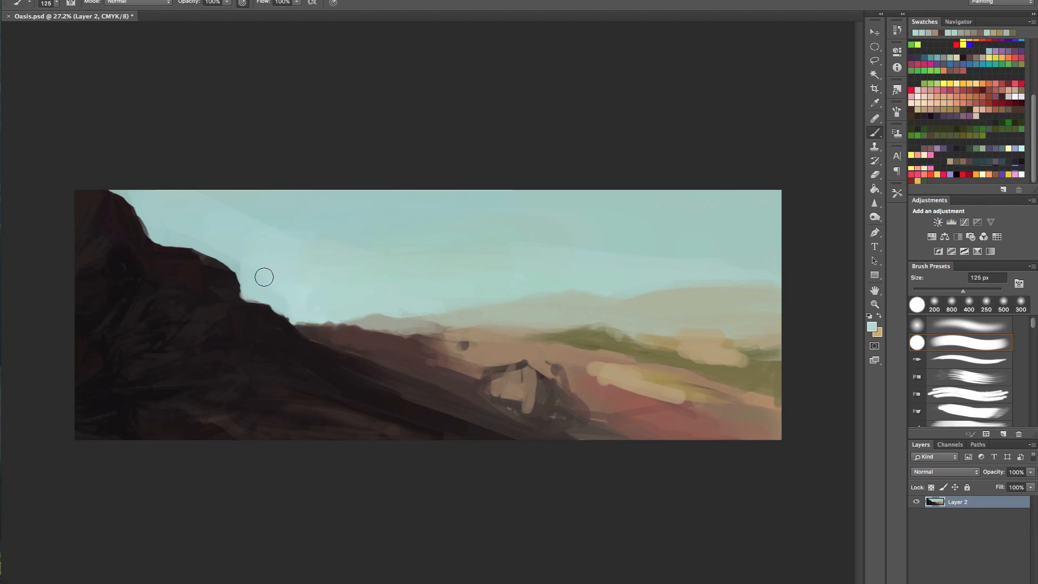
mouse_move(255, 279)
mouse_down()
mouse_move(240, 237)
mouse_move(268, 293)
mouse_move(296, 303)
mouse_up()
alt+click(219, 222)
mouse_move(222, 241)
mouse_down()
mouse_move(265, 269)
mouse_move(156, 221)
mouse_move(302, 309)
mouse_up()
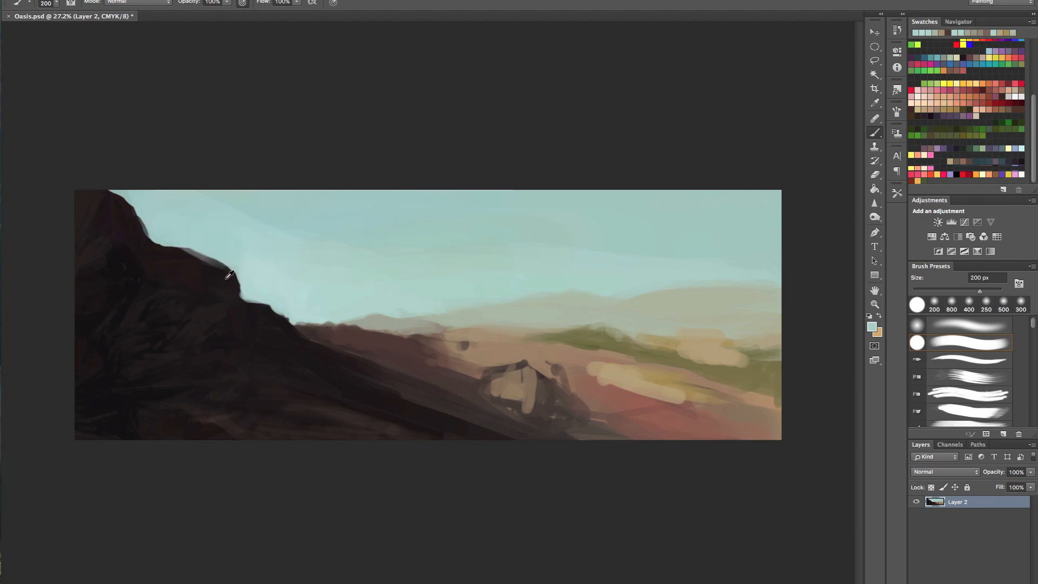
key(ctrl+z)
alt+click(273, 265)
drag(201, 232, 249, 262)
mouse_move(629, 277)
mouse_down()
mouse_move(577, 281)
mouse_move(617, 281)
mouse_up()
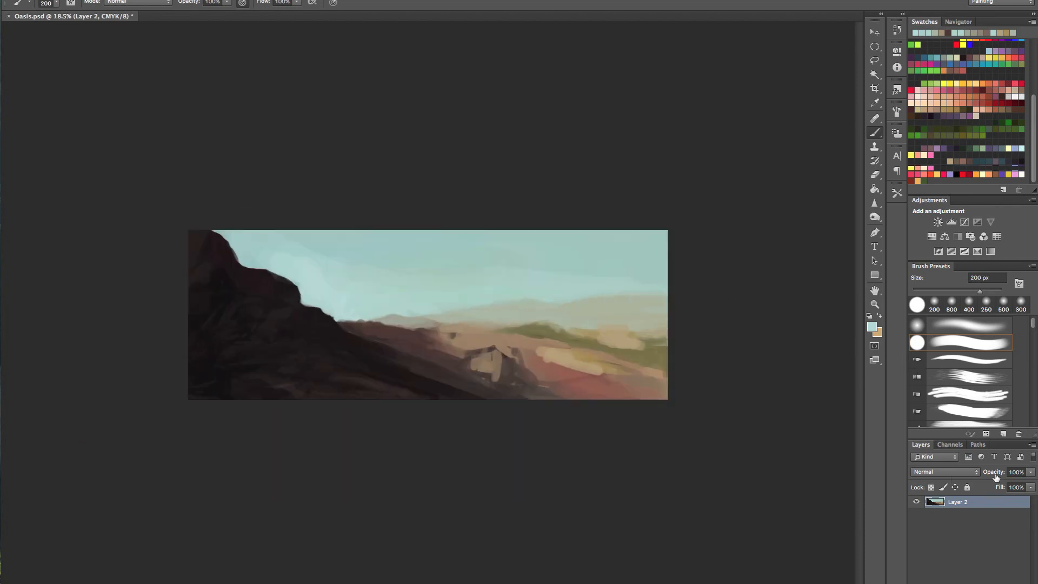
Step: Select the 150 px brush tip and zoom in on the painting
click(56, 3)
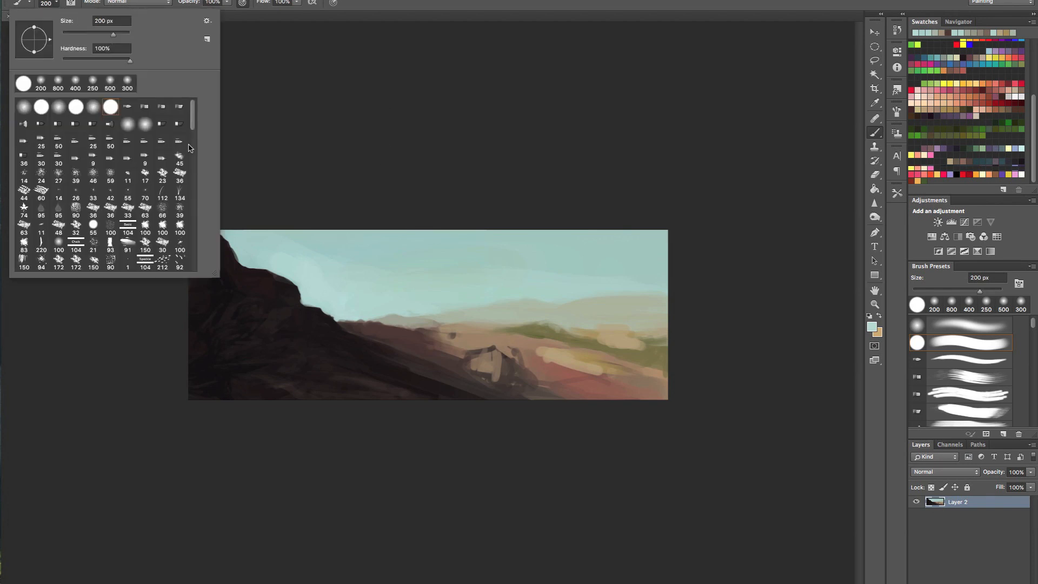
drag(193, 117, 193, 142)
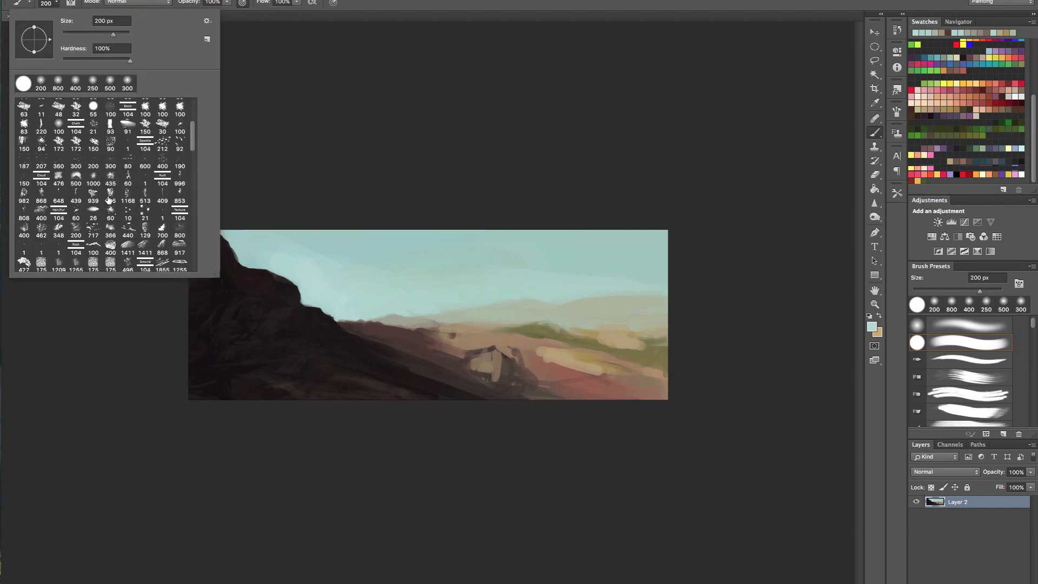
click(97, 145)
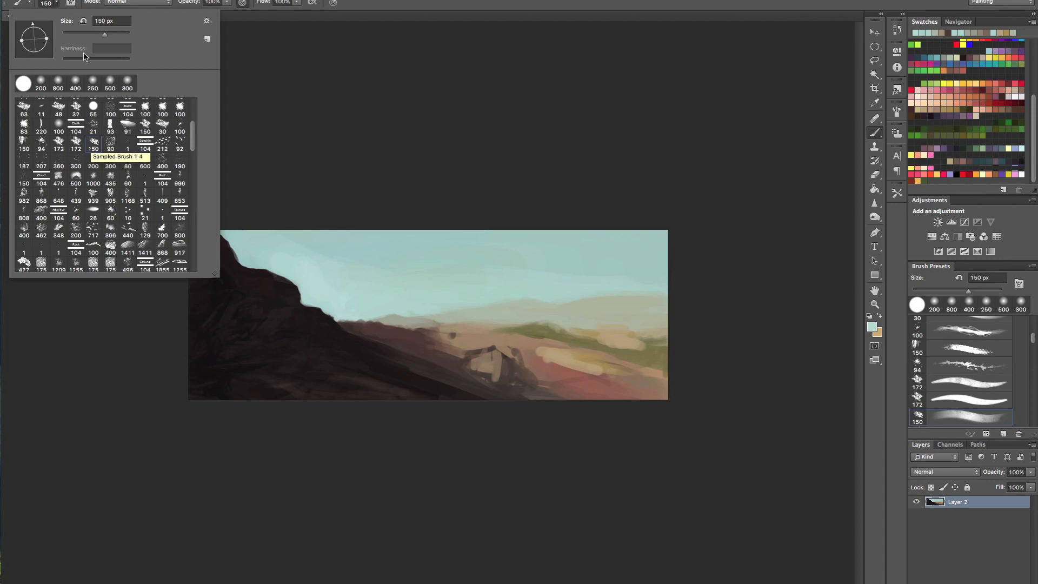
click(219, 201)
key(super+equal)
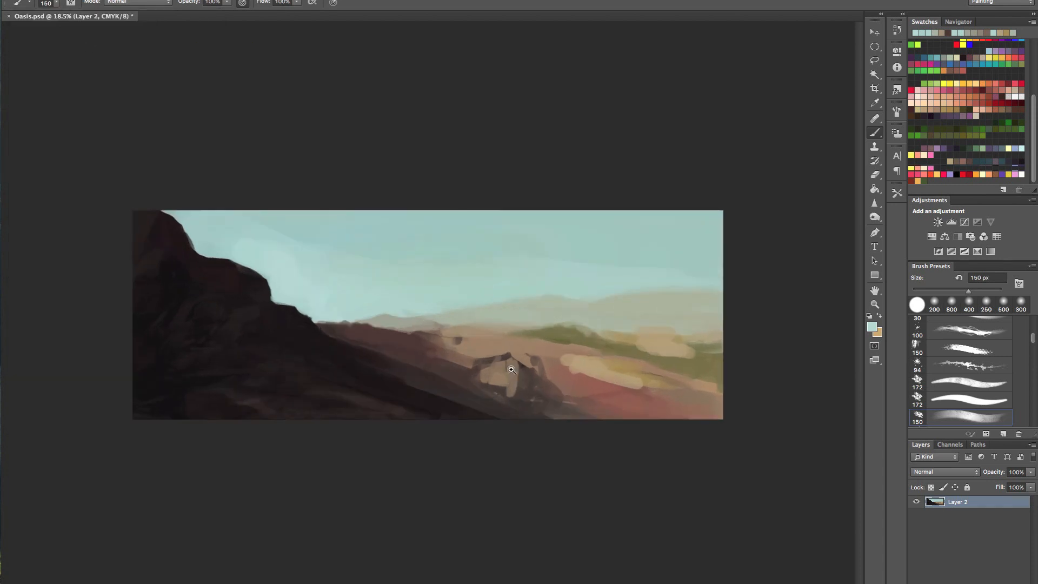
key(super+equal)
Step: Dismiss the keychain password prompt and pick dark brown with an 80 px brush
alt+click(433, 342)
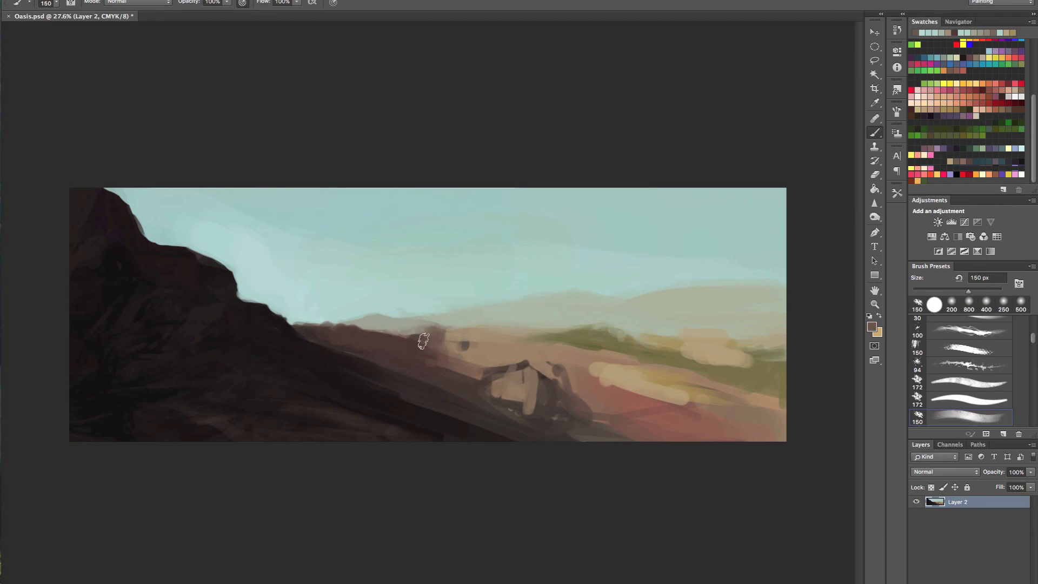
alt+click(421, 340)
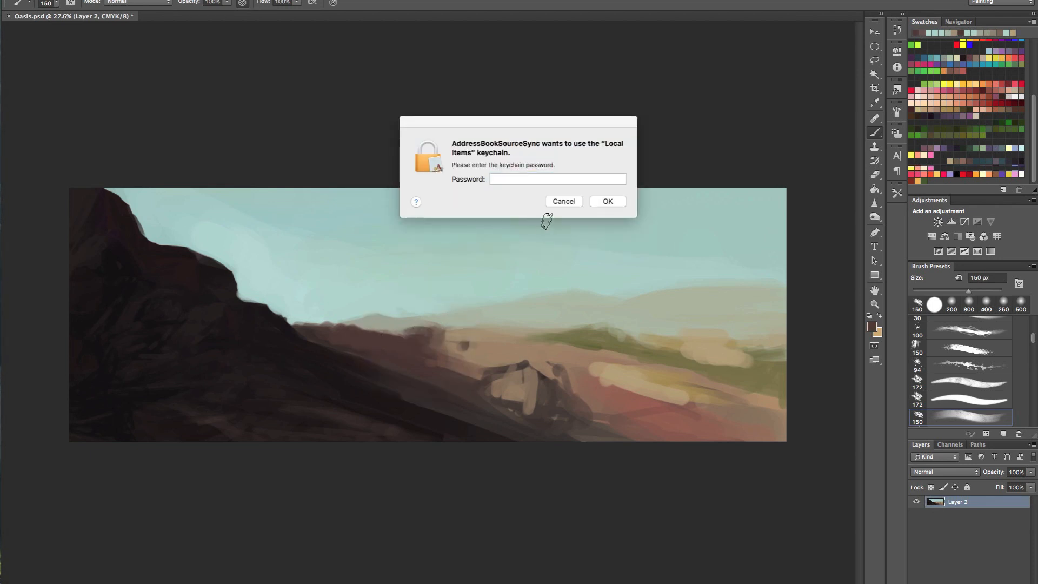
click(562, 201)
alt+click(420, 333)
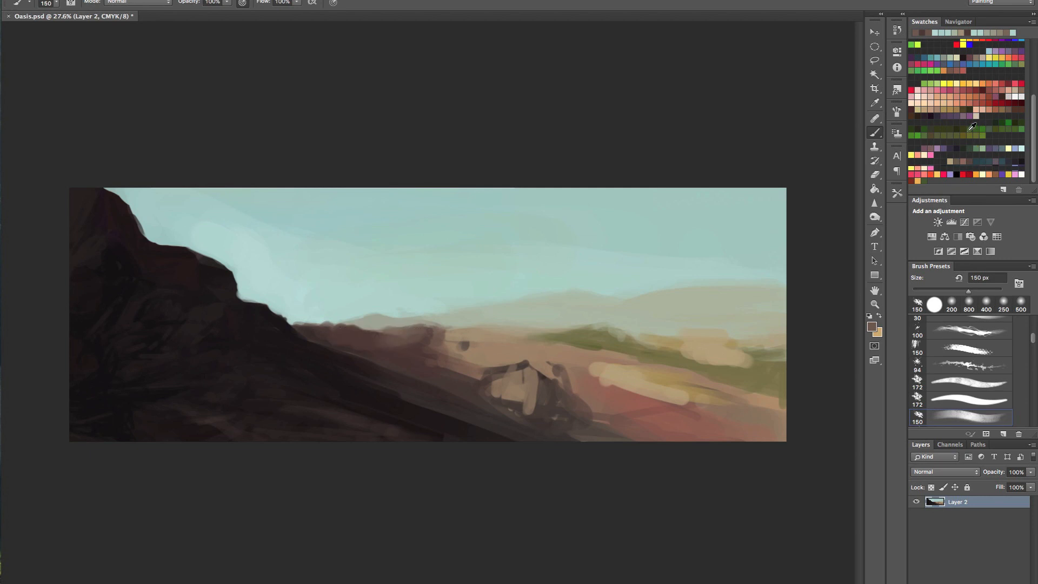
click(972, 110)
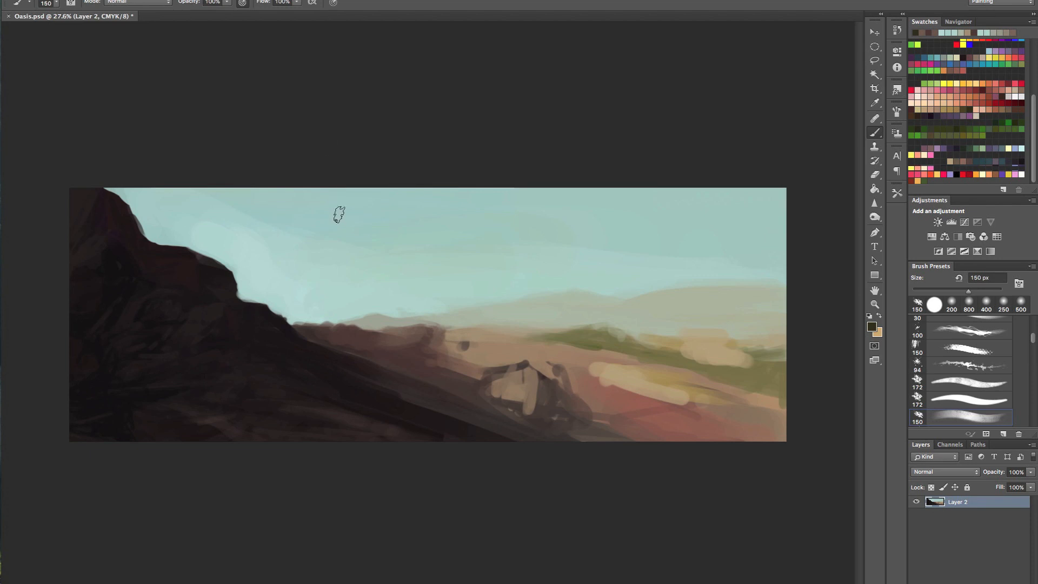
key(bracketleft)
key(bracketleft)
key(bracketleft)
key(bracketleft)
text(a)
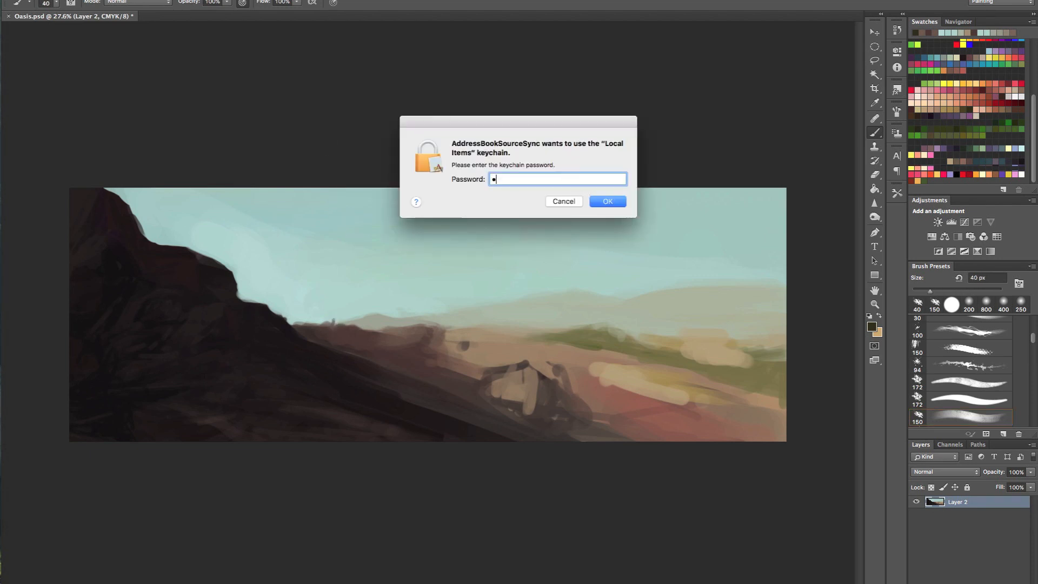
key(Return)
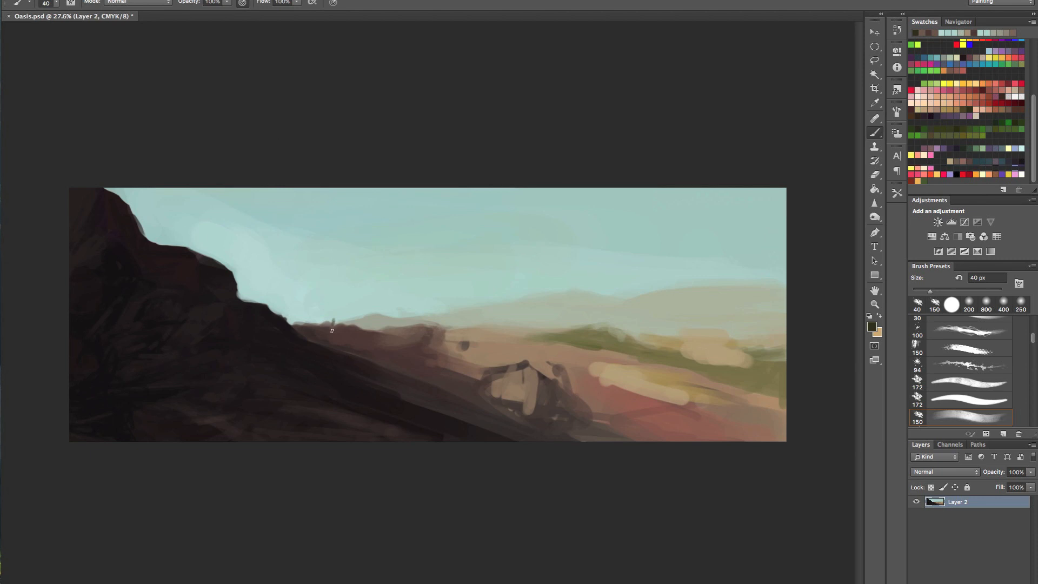
Step: Paint a dark brown stroke along the hill edge and stamp a grey cloud shape into the sky
alt+click(324, 303)
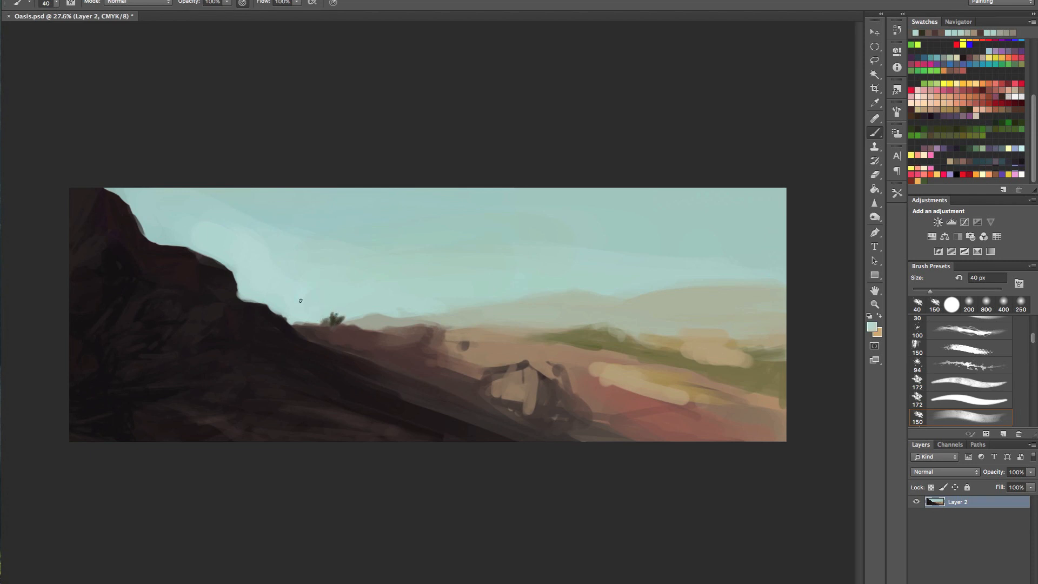
alt+click(301, 298)
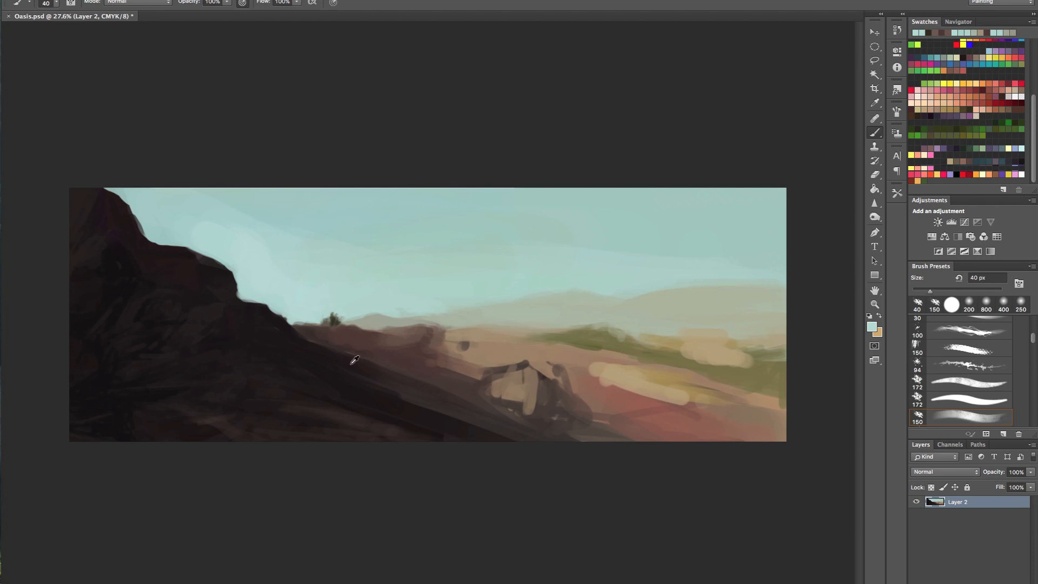
alt+click(332, 352)
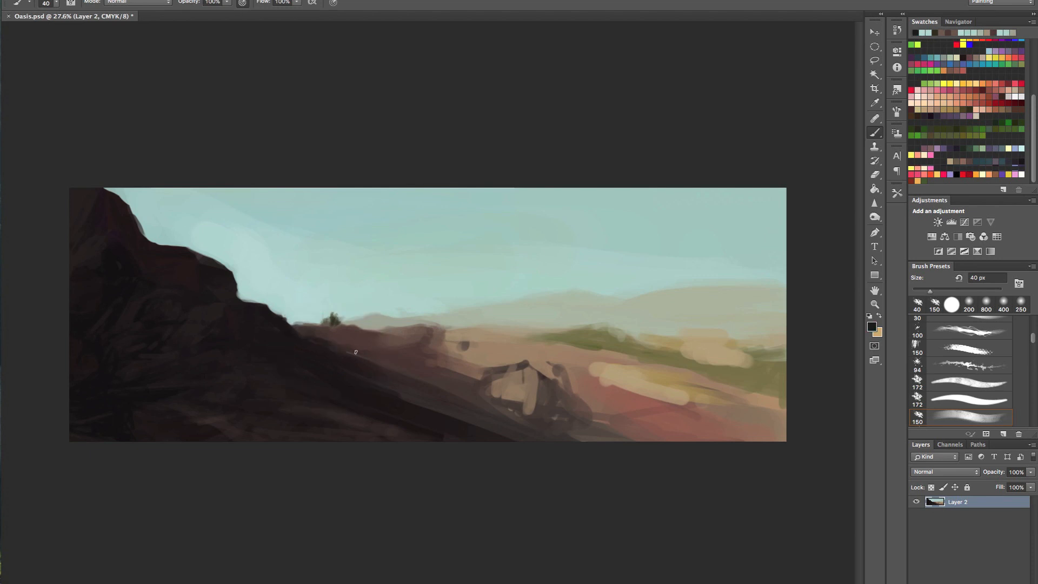
mouse_move(296, 331)
mouse_down()
mouse_move(409, 352)
mouse_move(292, 326)
mouse_move(381, 351)
mouse_up()
alt+click(431, 336)
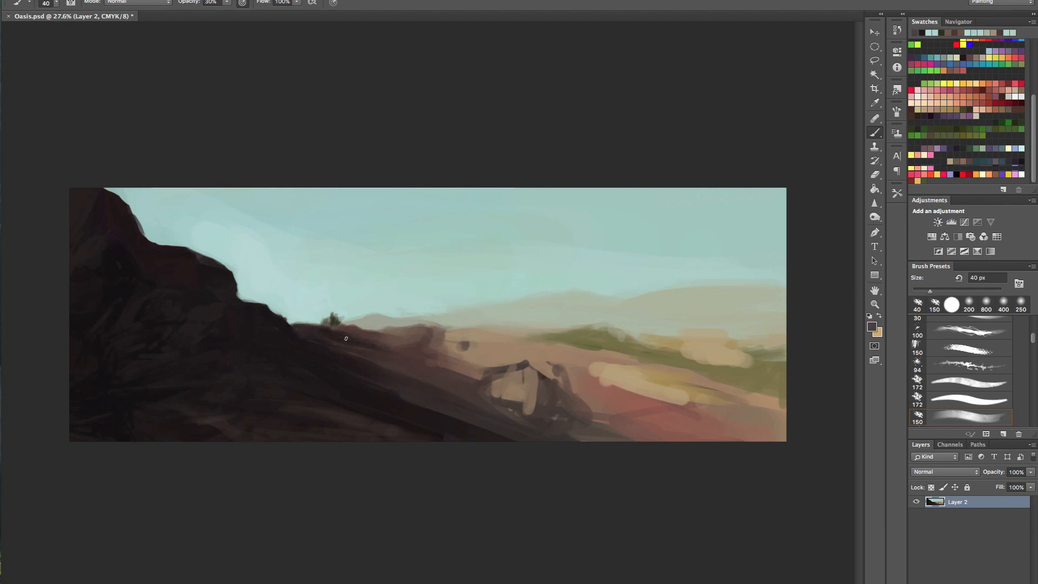
click(390, 265)
drag(379, 246, 308, 259)
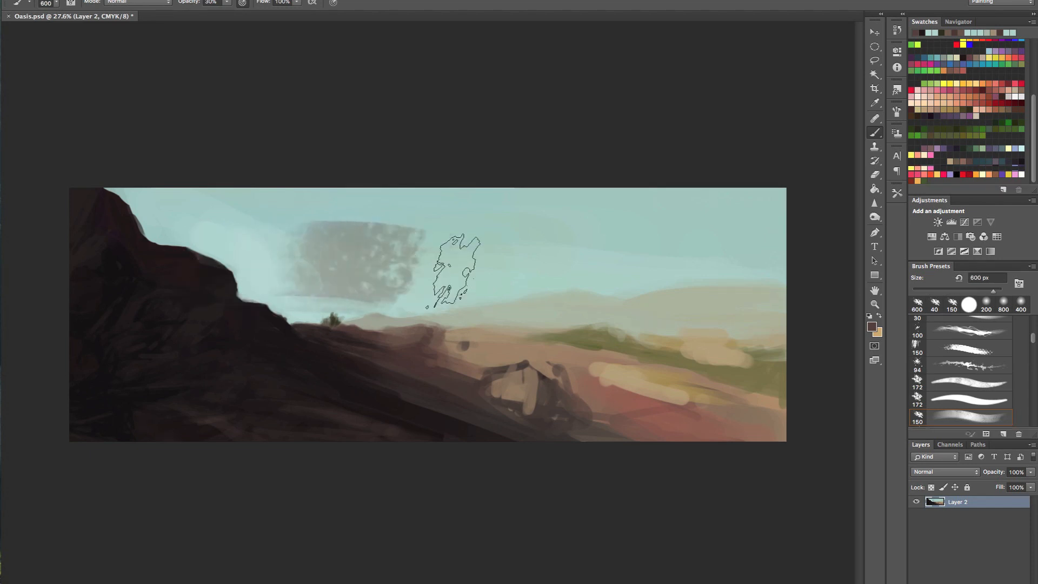
mouse_move(437, 275)
mouse_down()
mouse_move(463, 270)
mouse_move(498, 301)
mouse_move(454, 321)
mouse_move(405, 279)
mouse_move(395, 303)
mouse_up()
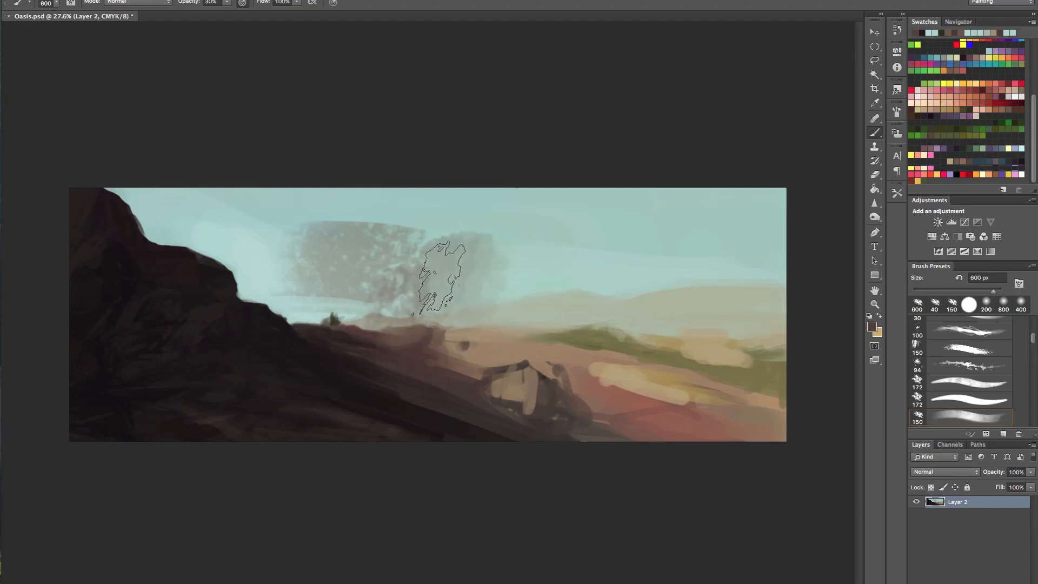
drag(439, 265, 435, 259)
mouse_move(409, 334)
mouse_down()
mouse_move(470, 260)
mouse_move(478, 255)
mouse_move(457, 281)
mouse_move(466, 291)
mouse_move(500, 265)
mouse_move(417, 300)
mouse_up()
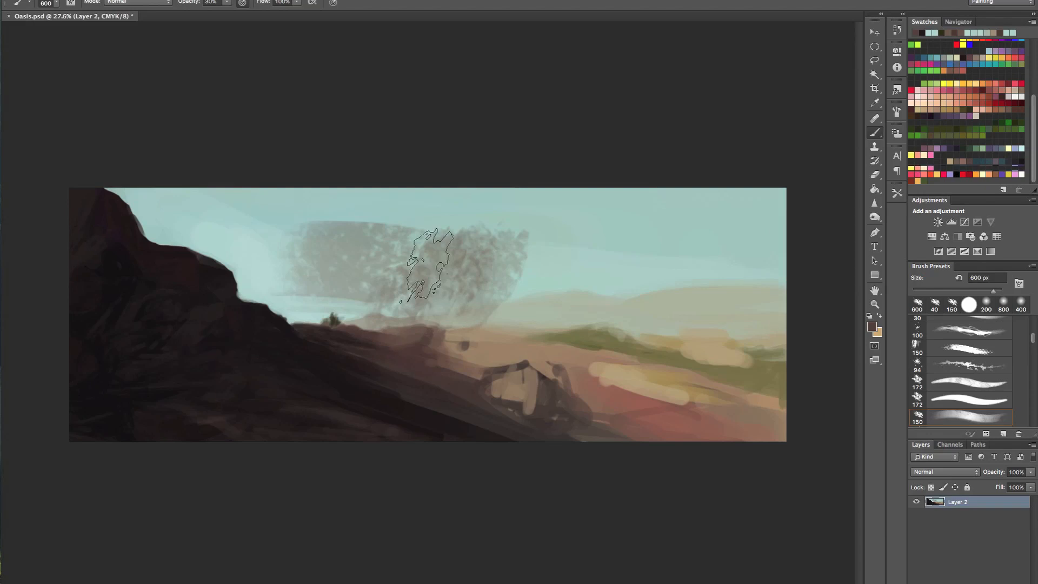
key(ctrl+z)
key(ctrl+alt+z)
key(ctrl+alt+z)
key(ctrl+alt+z)
key(ctrl+alt+z)
key(ctrl+alt+z)
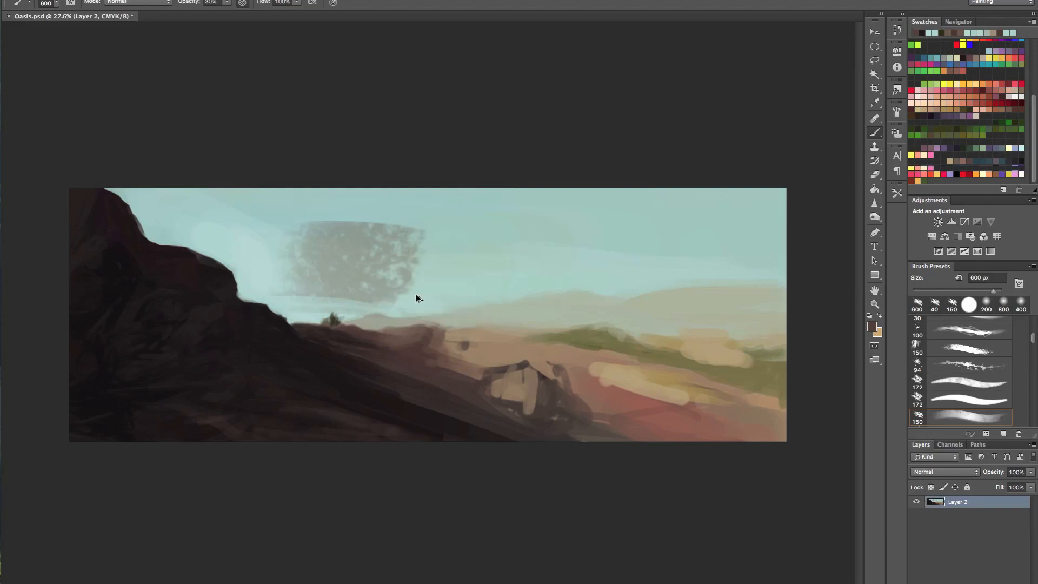
key(ctrl+alt+z)
drag(325, 338, 369, 334)
key(bracketleft)
key(0)
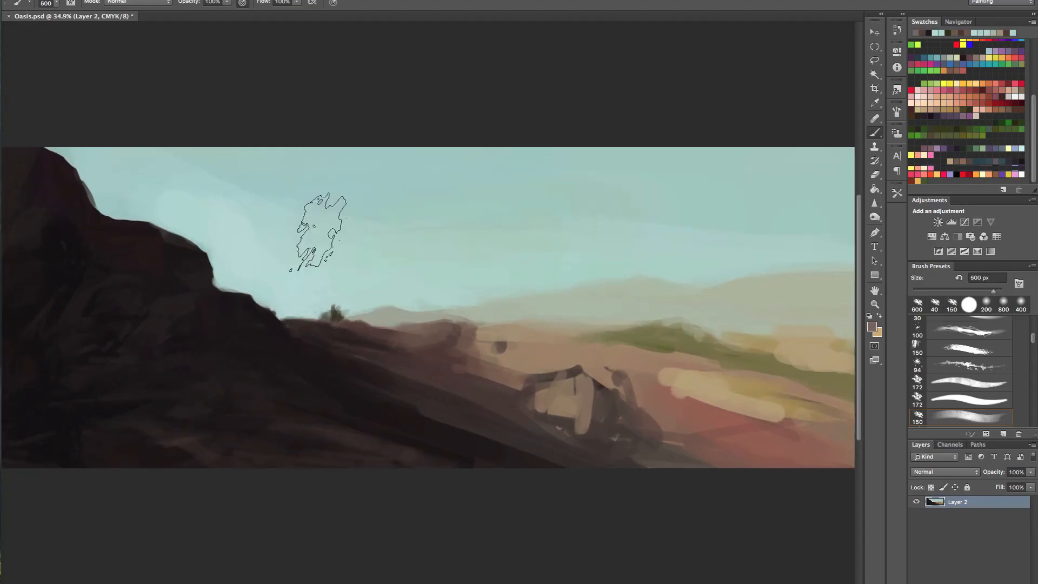
Step: With a 45 px brush, sample near-black rock and dab dark bumps where the cliff meets the sky
key(bracketleft)
key(bracketleft)
key(bracketleft)
key(bracketleft)
key(bracketleft)
key(bracketleft)
key(bracketleft)
key(bracketleft)
key(bracketleft)
key(bracketleft)
key(bracketleft)
key(bracketleft)
key(bracketleft)
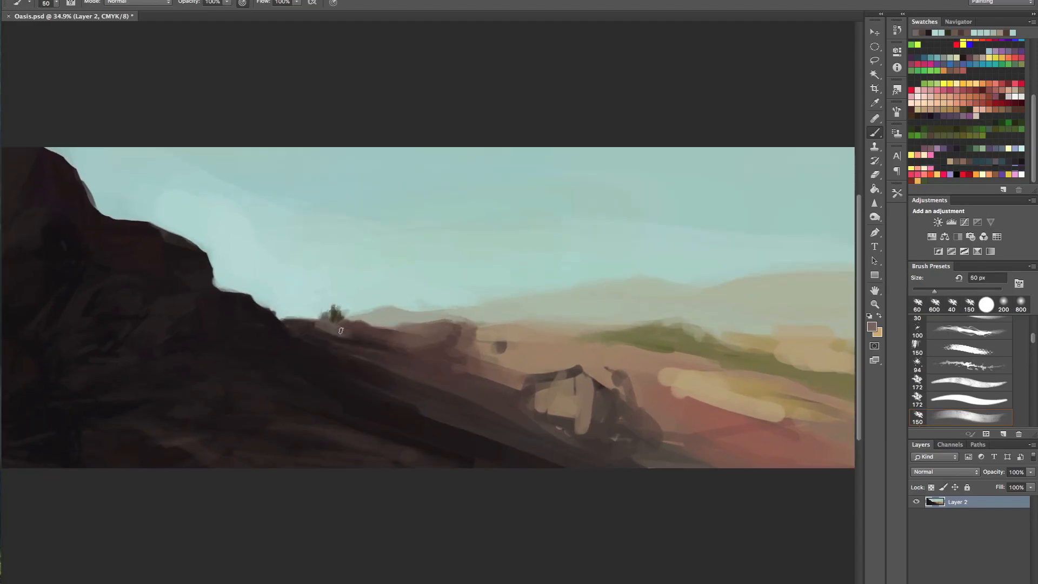
key(bracketleft)
alt+click(365, 334)
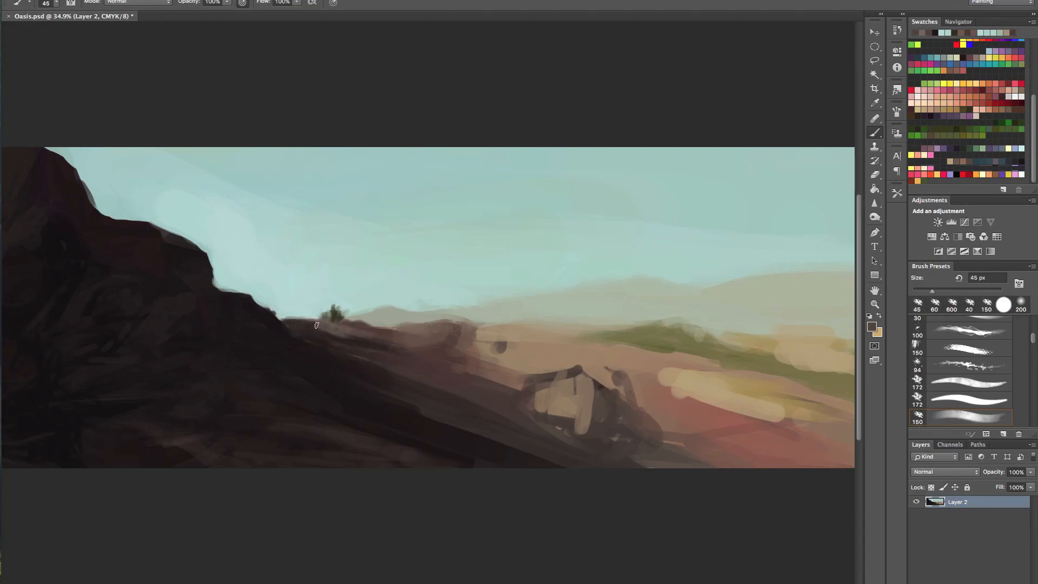
alt+click(335, 320)
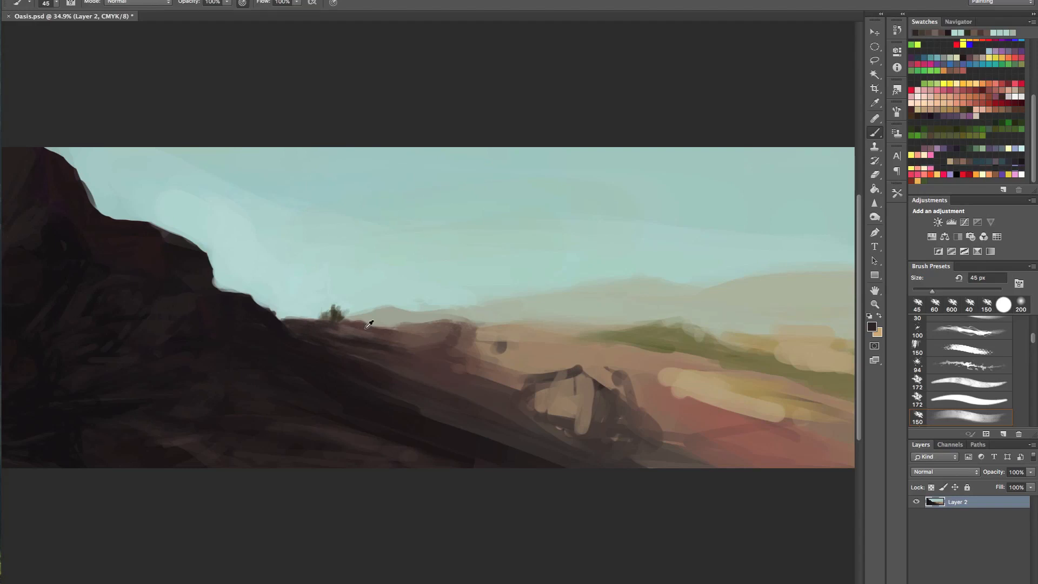
alt+click(330, 327)
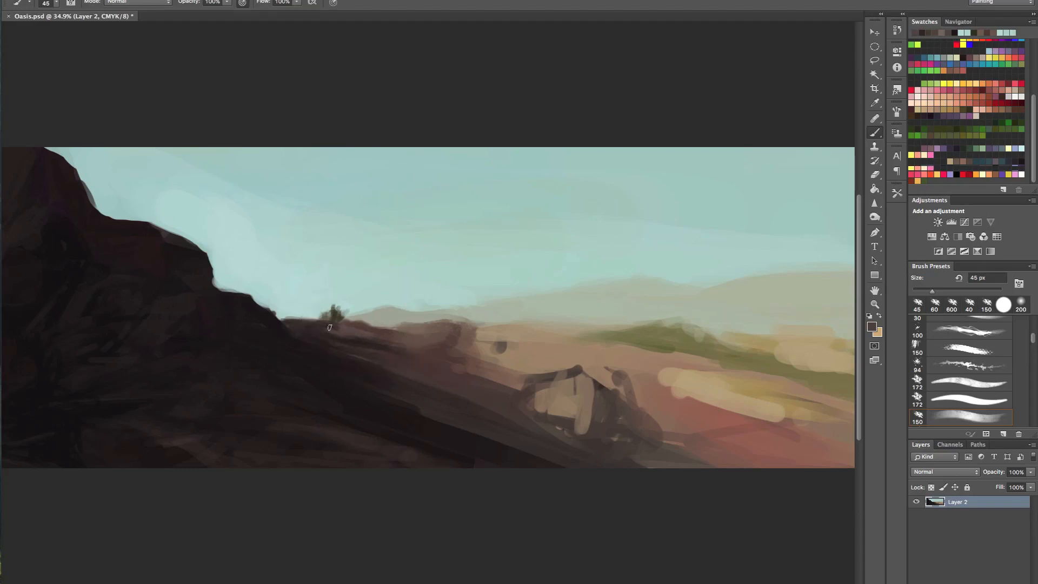
alt+click(288, 308)
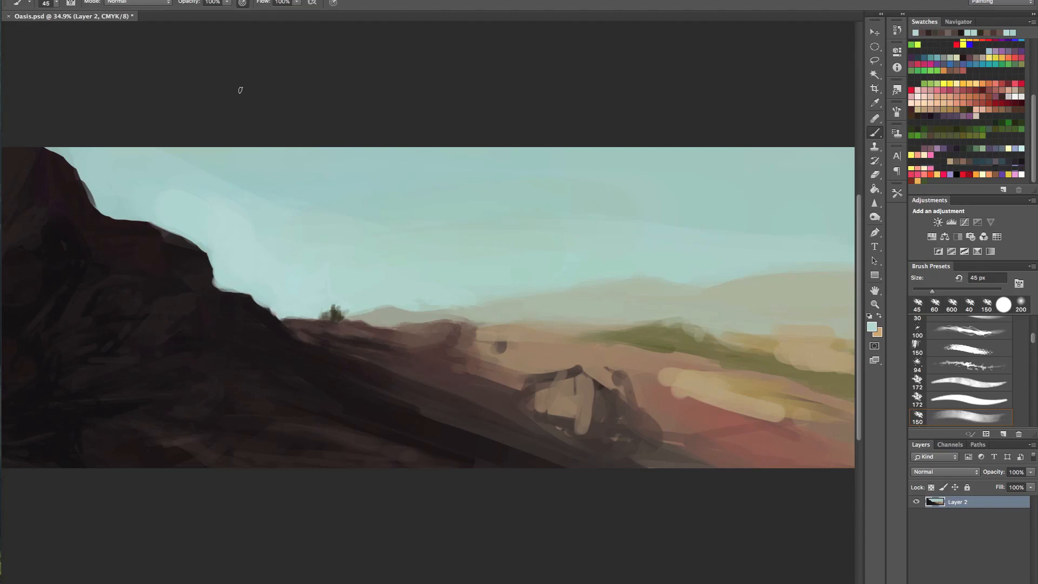
alt+click(283, 324)
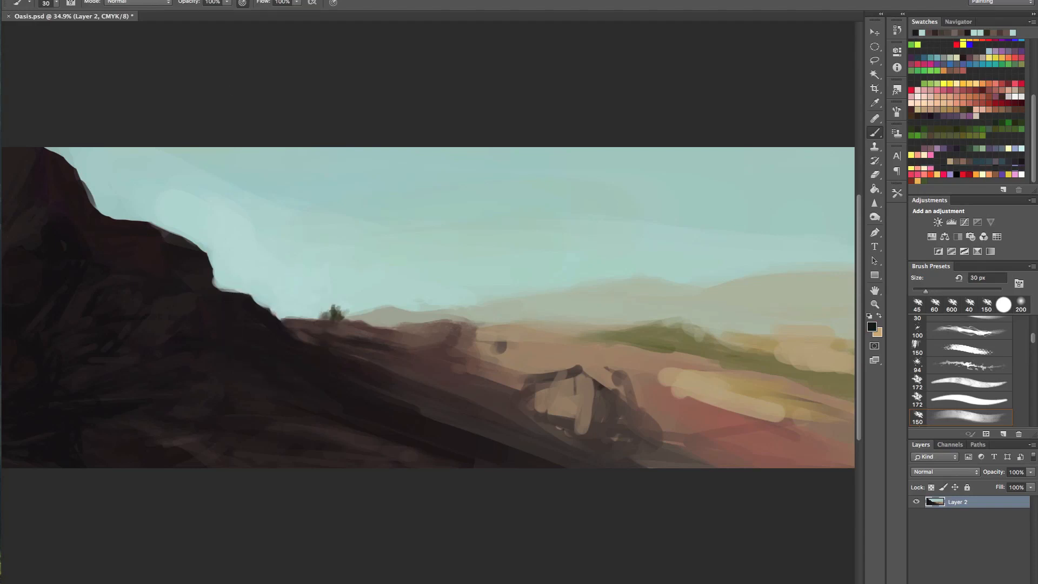
click(280, 313)
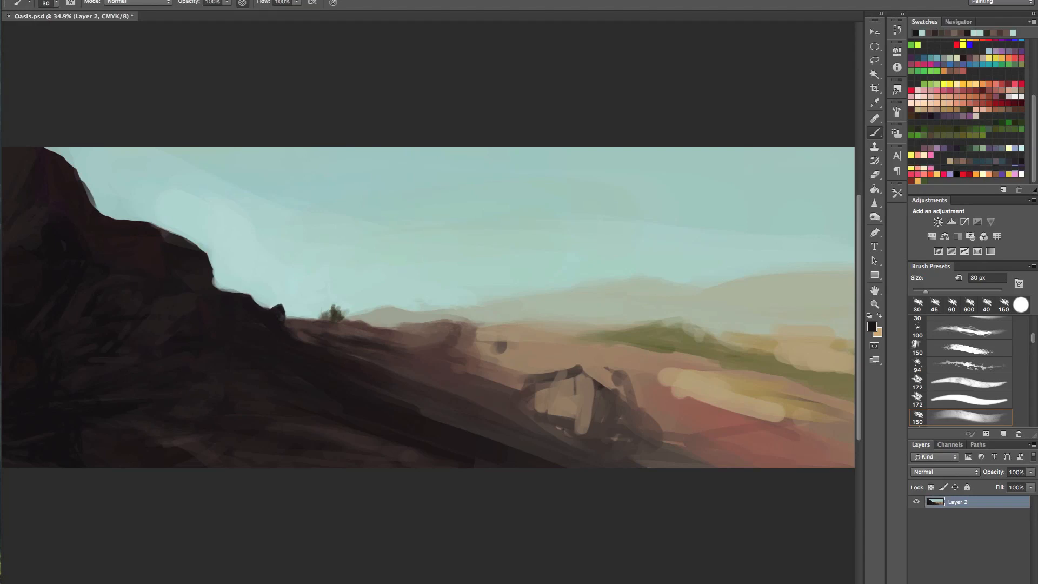
alt+click(284, 317)
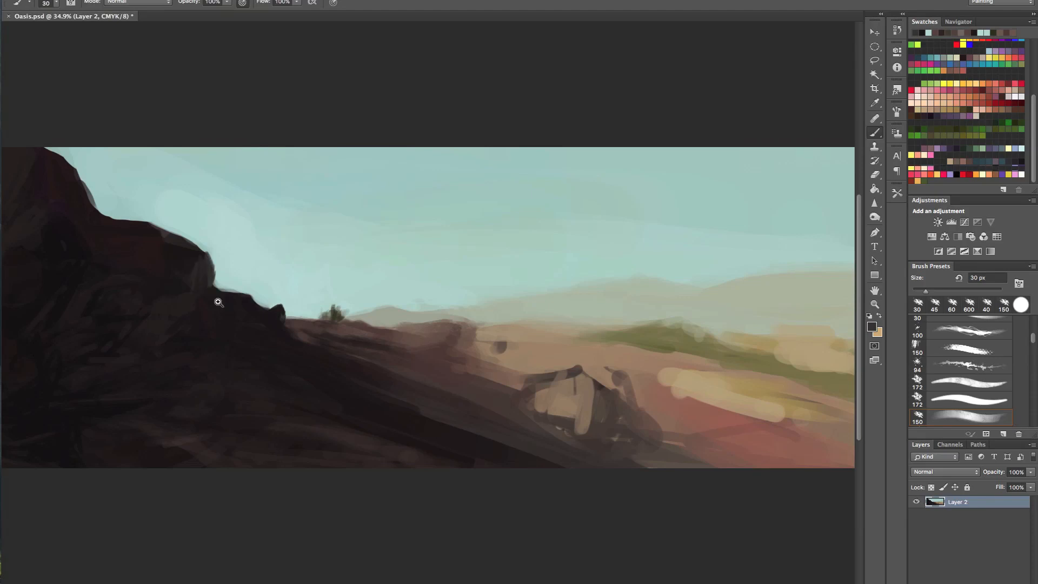
drag(228, 283, 201, 308)
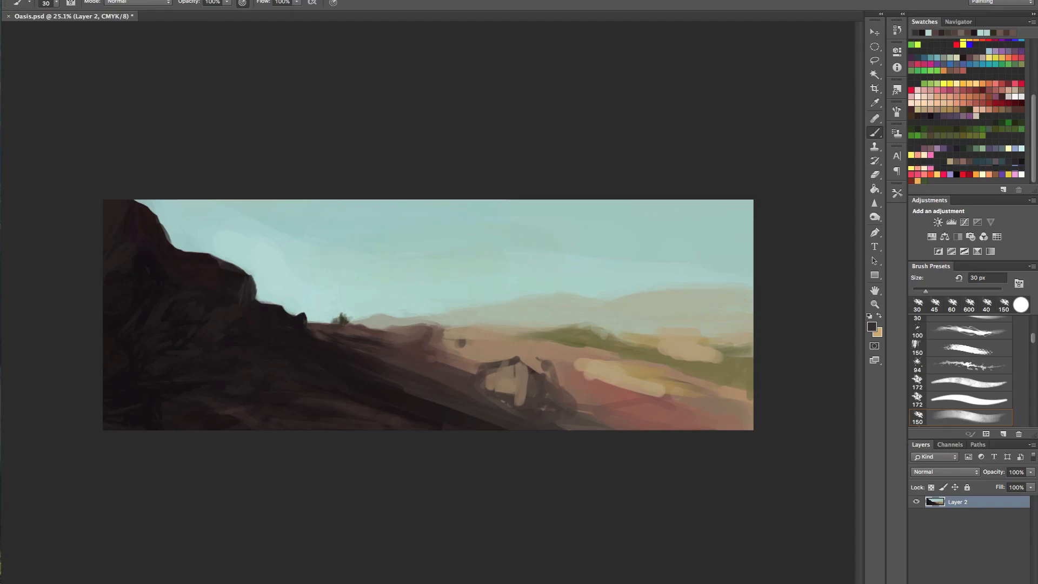
Step: Zoom in on the cliff and paint a faint dark 10 px stroke up its edge
drag(239, 307, 691, 406)
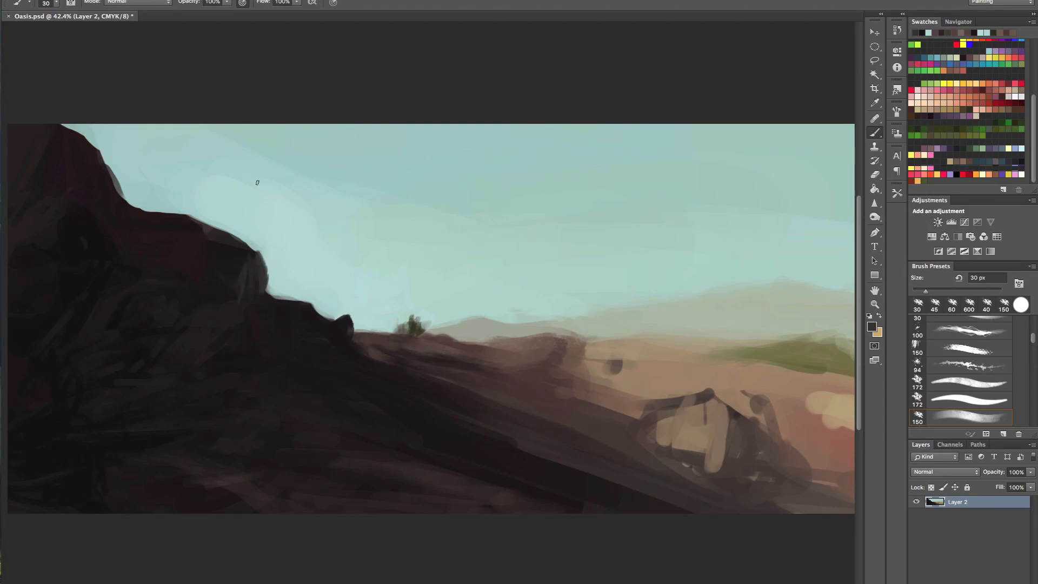
key(bracketleft)
drag(262, 265, 257, 253)
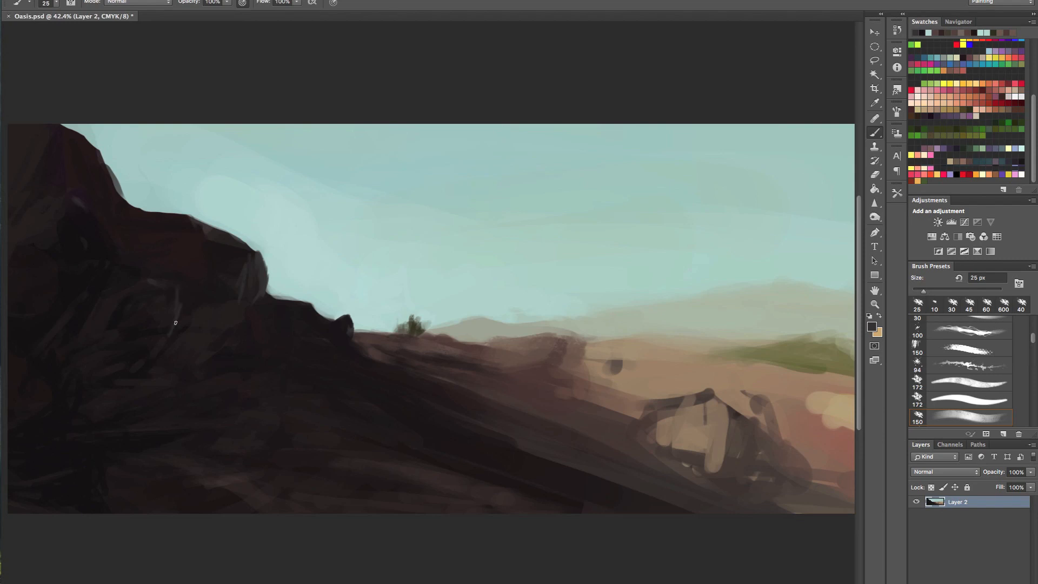
mouse_move(213, 306)
mouse_down()
mouse_move(170, 311)
mouse_move(206, 311)
mouse_up()
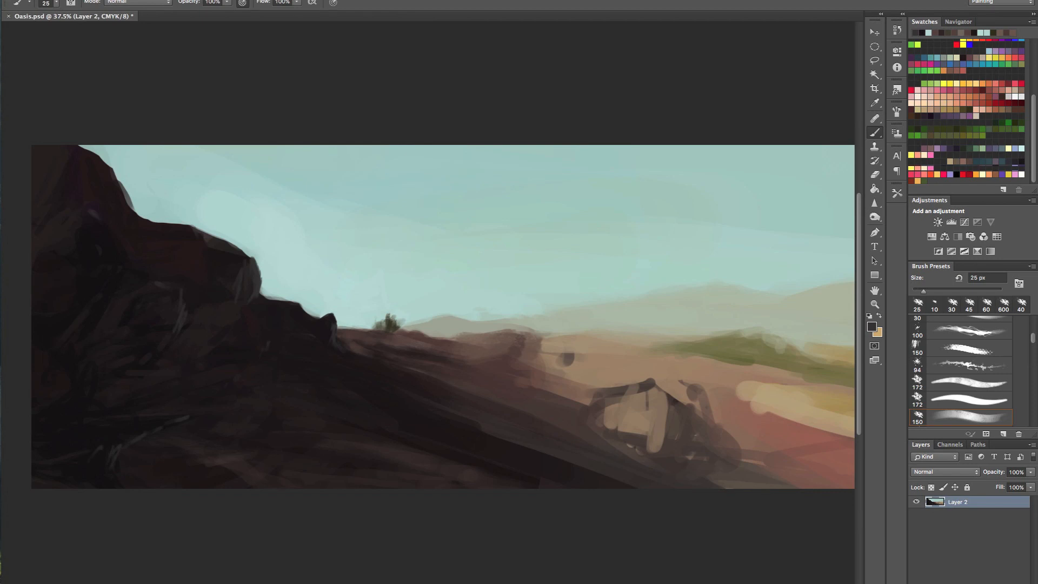
Step: Sample dark rock colours and paint light and dark strokes on the cliff face with an 80 px brush
alt+click(131, 427)
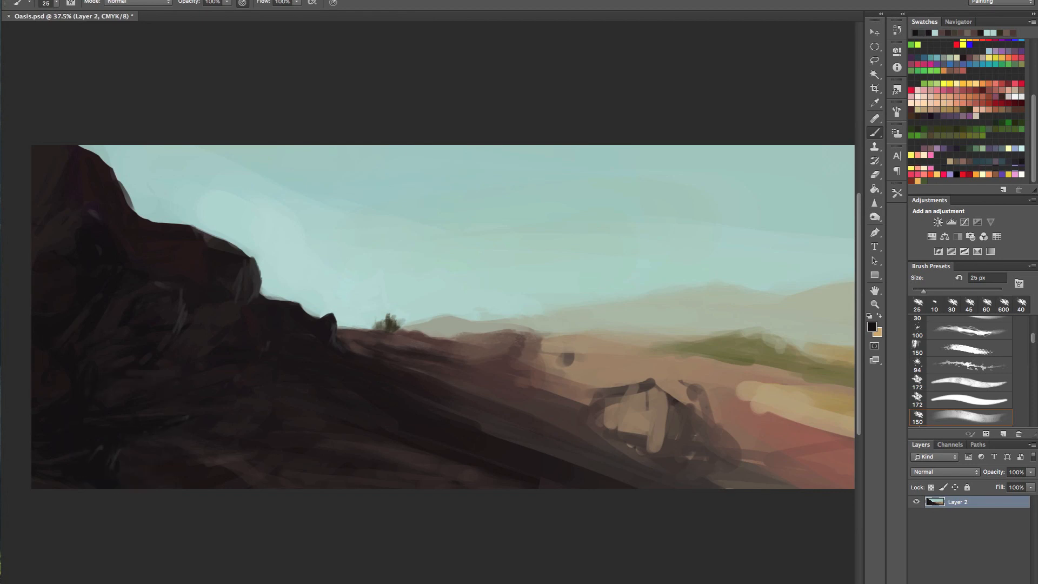
alt+click(181, 430)
alt+click(172, 327)
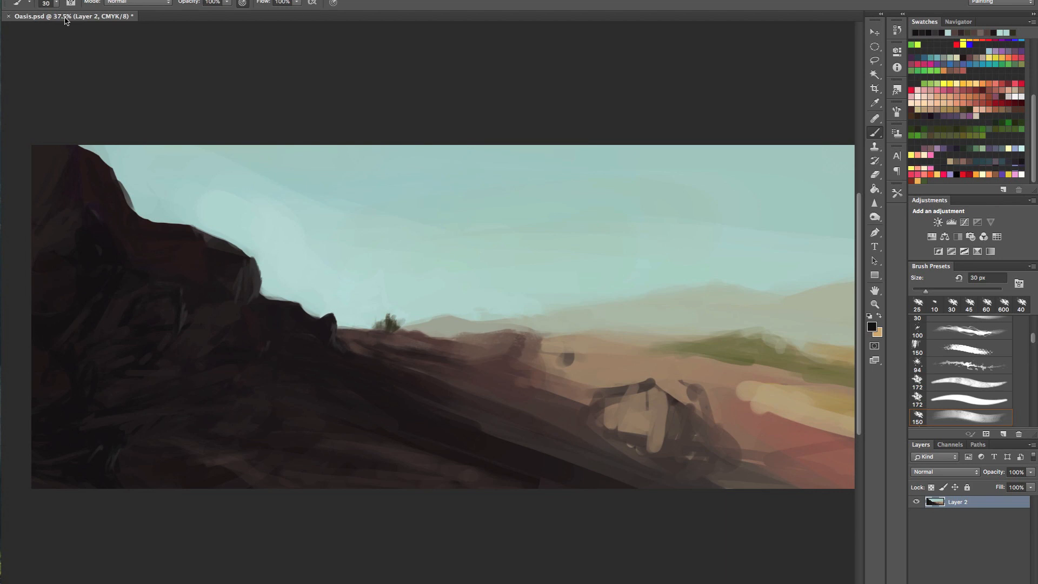
key(bracketright)
key(bracketright)
key(bracketright)
key(bracketright)
key(bracketright)
key(bracketright)
key(bracketright)
key(bracketright)
key(bracketright)
key(bracketleft)
key(bracketleft)
key(bracketleft)
key(bracketleft)
alt+click(271, 302)
ctrl+click(272, 301)
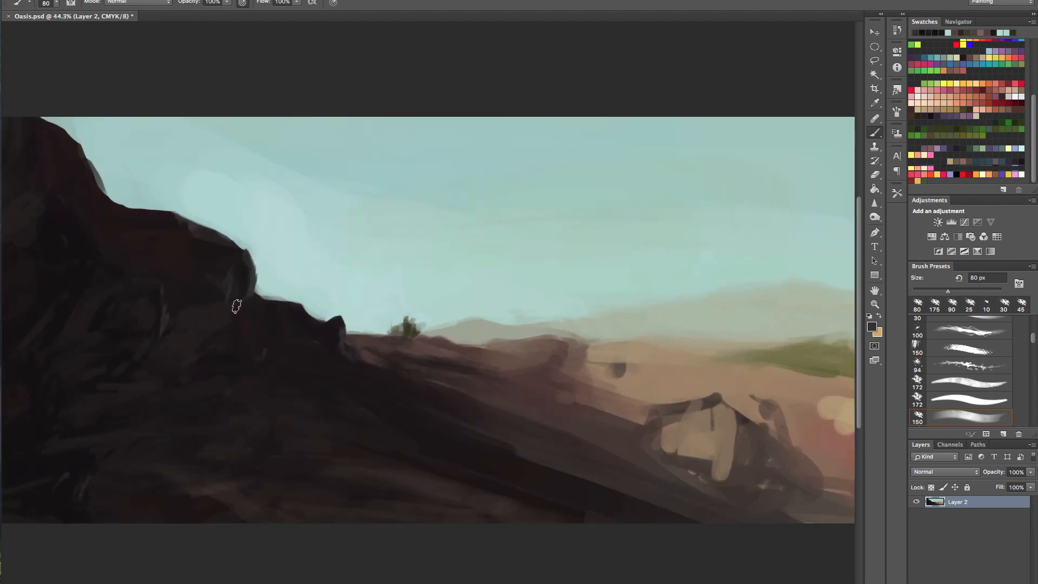
mouse_move(202, 315)
mouse_down()
mouse_move(193, 241)
mouse_move(193, 250)
mouse_up()
drag(183, 334, 165, 340)
alt+click(179, 315)
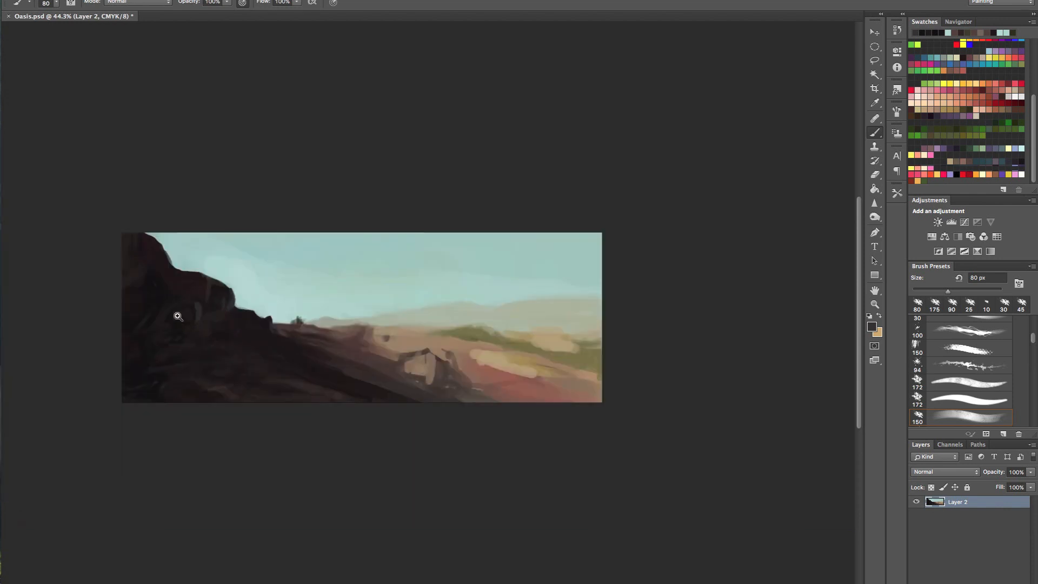
Step: Paint dark strokes on the rock face and a short faint stroke on the slope
alt+click(184, 325)
ctrl+click(184, 325)
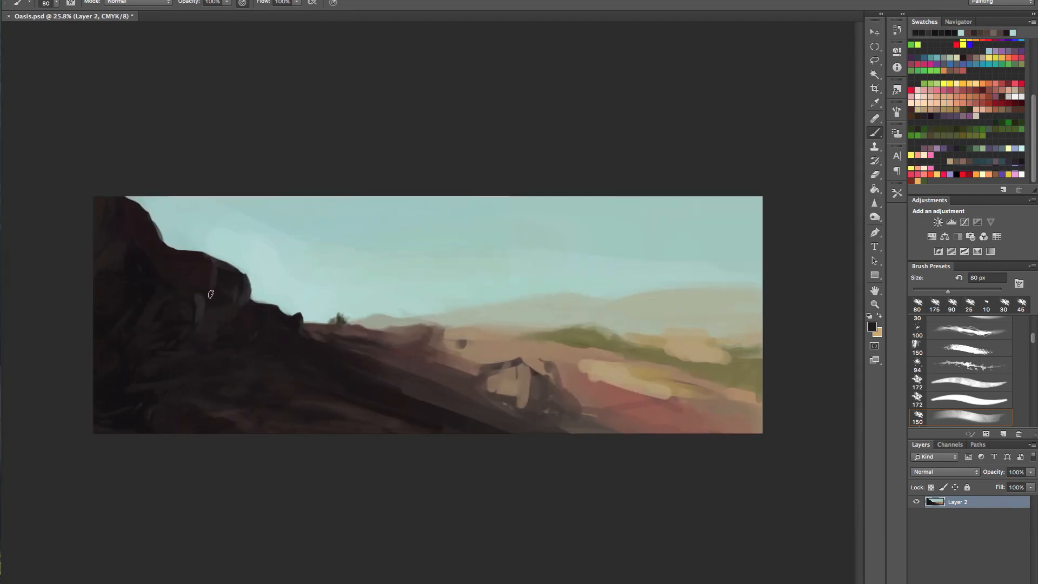
mouse_move(205, 275)
mouse_down()
mouse_move(178, 254)
mouse_move(205, 269)
mouse_move(203, 300)
mouse_up()
alt+click(245, 297)
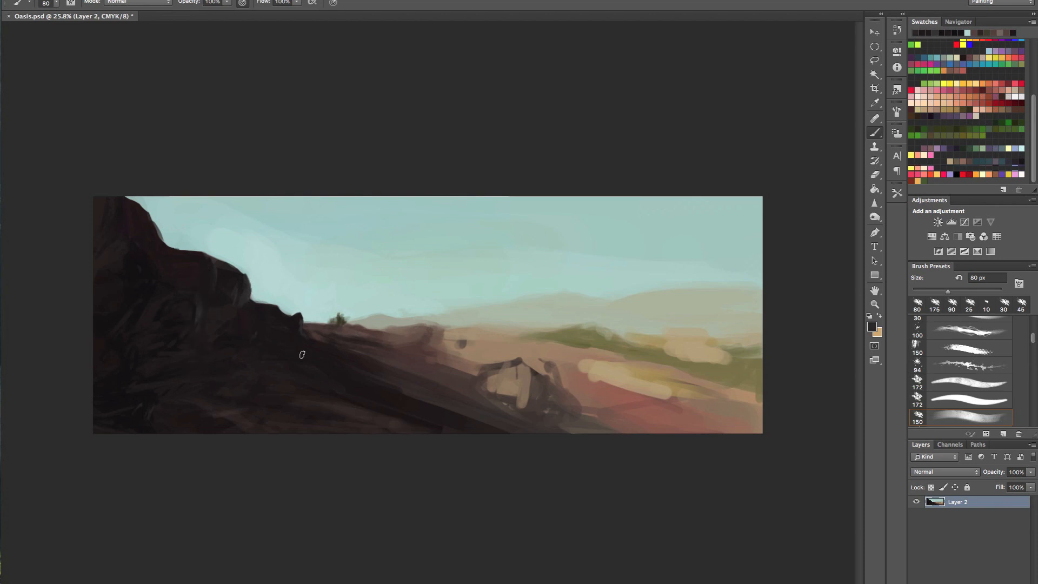
drag(302, 339, 316, 348)
alt+click(335, 359)
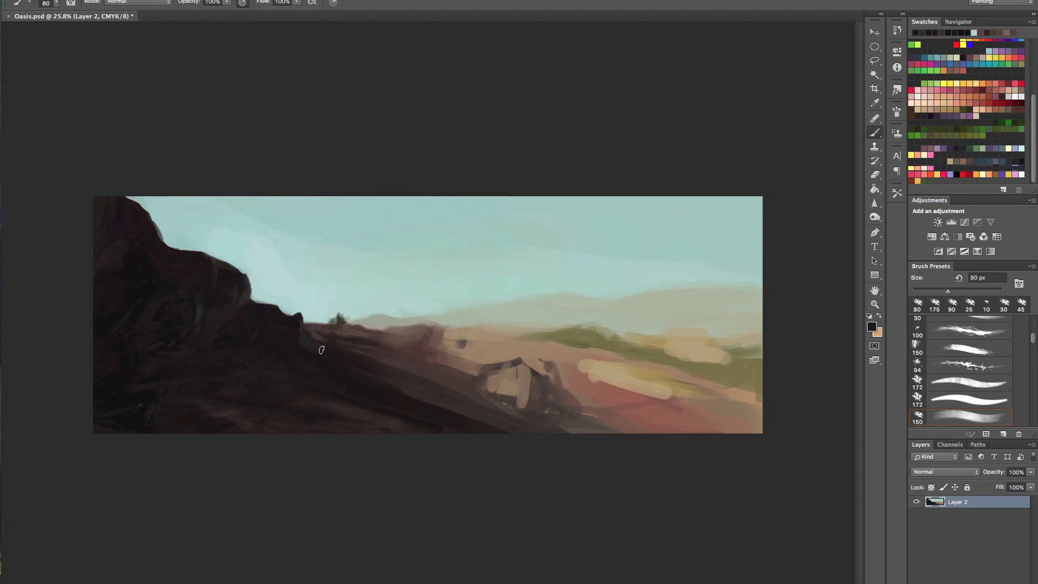
alt+click(301, 330)
drag(241, 320, 286, 306)
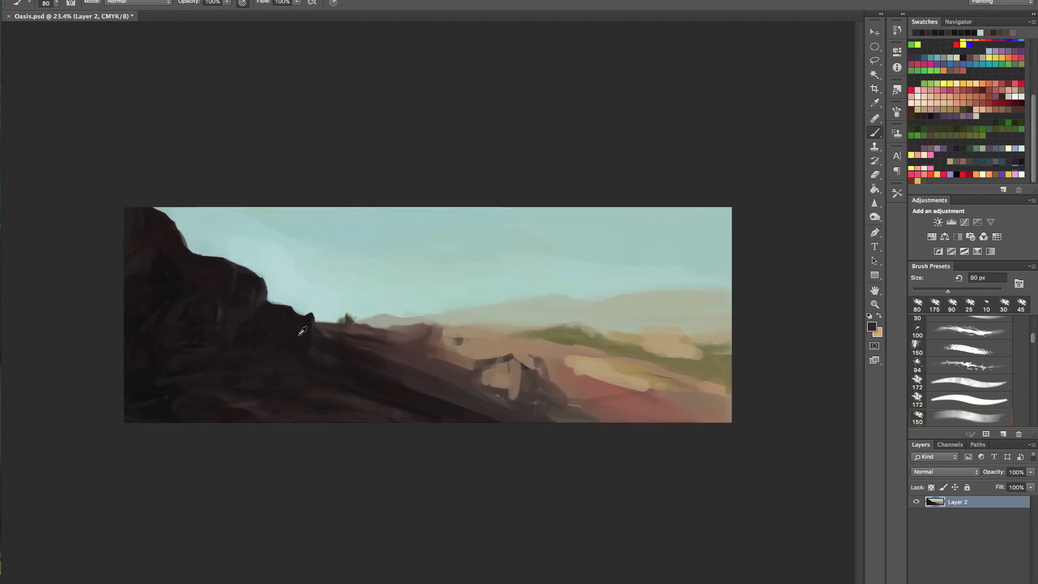
Step: Darken the lower cliff with a 250 px brush and paint dark strokes along the bottom edge at 175 px
alt+click(305, 320)
alt+click(341, 392)
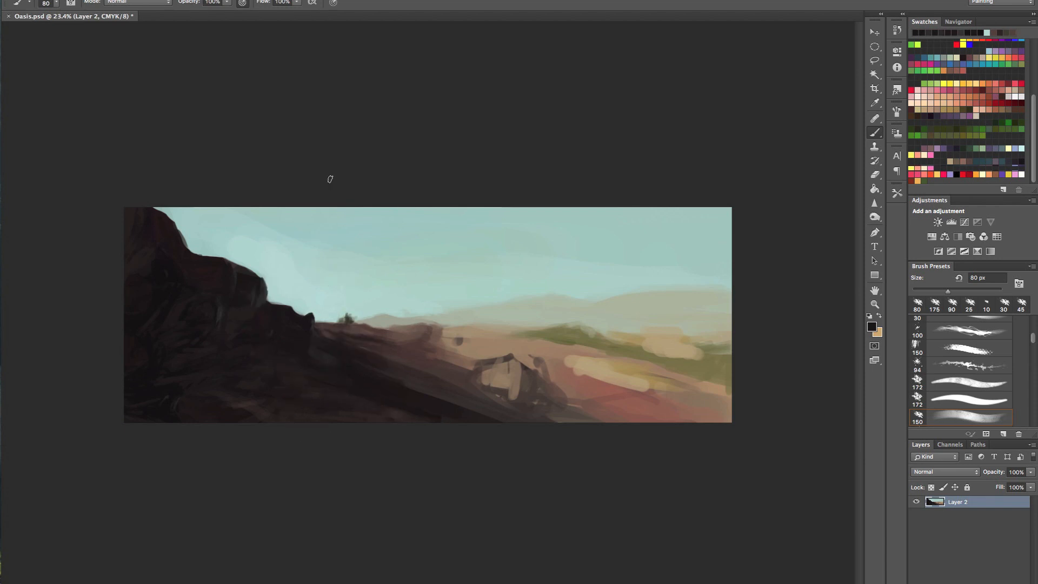
alt+click(173, 383)
key(bracketright)
key(bracketright)
key(bracketright)
key(bracketright)
key(bracketright)
key(bracketright)
key(bracketright)
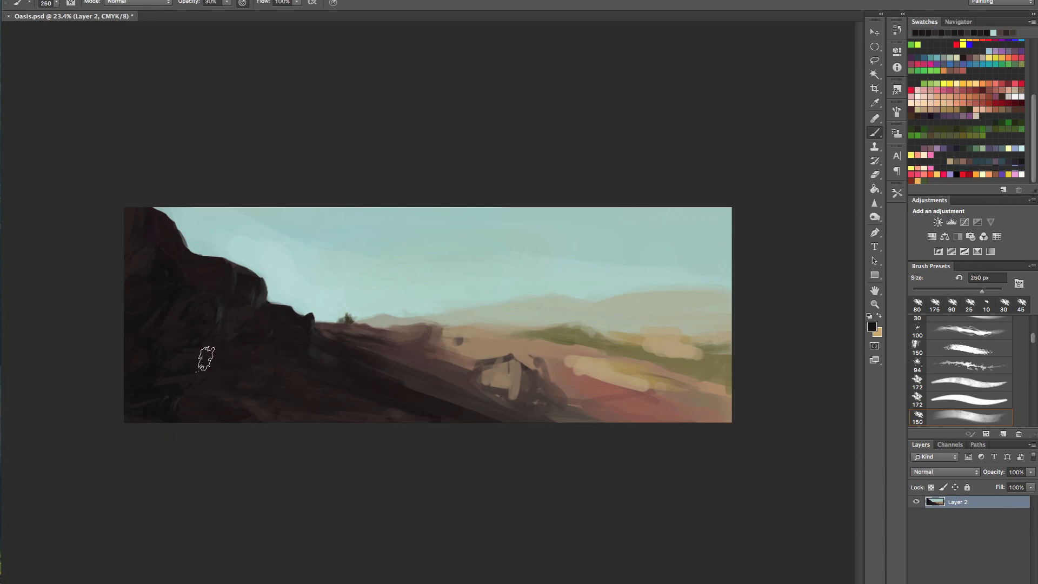
mouse_move(243, 384)
mouse_down()
mouse_move(355, 414)
mouse_move(276, 381)
mouse_move(183, 372)
mouse_up()
key(bracketleft)
key(bracketleft)
key(bracketleft)
key(bracketleft)
key(bracketleft)
key(bracketleft)
key(bracketleft)
key(bracketleft)
mouse_move(651, 420)
mouse_down()
mouse_move(562, 410)
mouse_move(715, 414)
mouse_move(725, 423)
mouse_move(720, 410)
mouse_move(708, 416)
mouse_move(732, 417)
mouse_up()
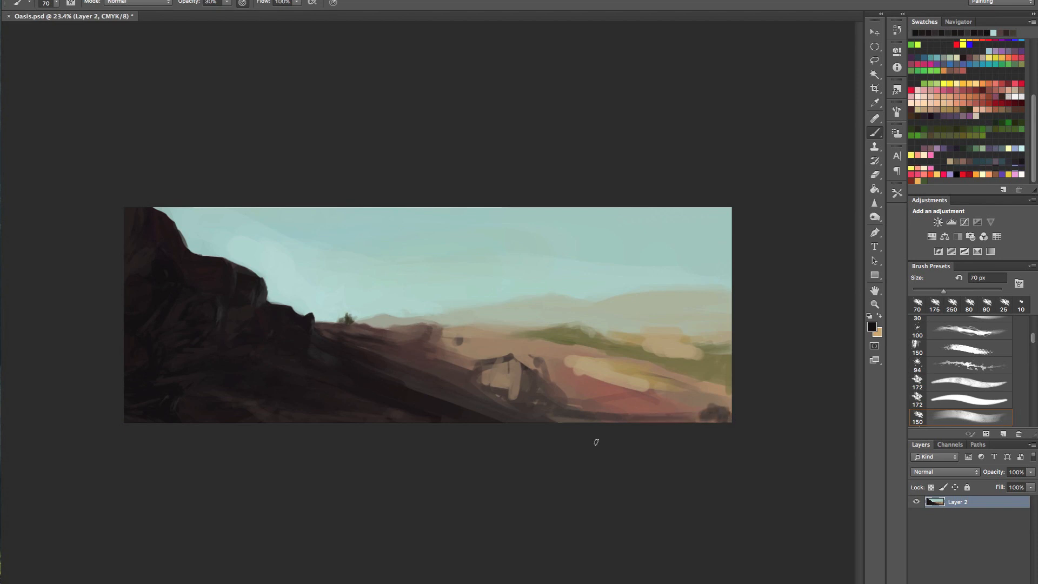
alt+click(420, 400)
key(bracketright)
key(bracketright)
key(bracketright)
key(bracketright)
key(bracketright)
key(bracketright)
key(bracketright)
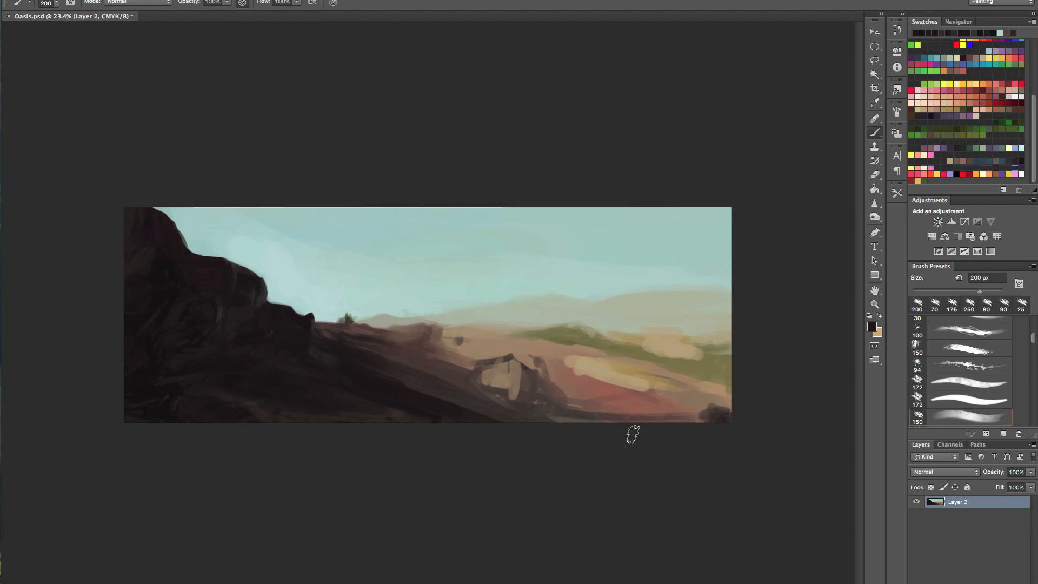
Step: Dab dark shrubs along the bottom edge and build up the dark midground rock with a 100 px brush
mouse_move(631, 427)
mouse_down()
mouse_move(588, 426)
mouse_move(637, 412)
mouse_move(547, 397)
mouse_move(585, 394)
mouse_move(546, 388)
mouse_move(520, 373)
mouse_move(521, 358)
mouse_move(526, 387)
mouse_move(524, 375)
mouse_move(516, 404)
mouse_move(516, 390)
mouse_move(531, 398)
mouse_move(460, 396)
mouse_move(473, 404)
mouse_move(467, 383)
mouse_move(483, 399)
mouse_up()
key(bracketleft)
key(bracketleft)
key(bracketleft)
key(bracketleft)
key(bracketleft)
mouse_move(517, 363)
mouse_down()
mouse_move(542, 371)
mouse_move(537, 391)
mouse_move(546, 379)
mouse_move(552, 422)
mouse_up()
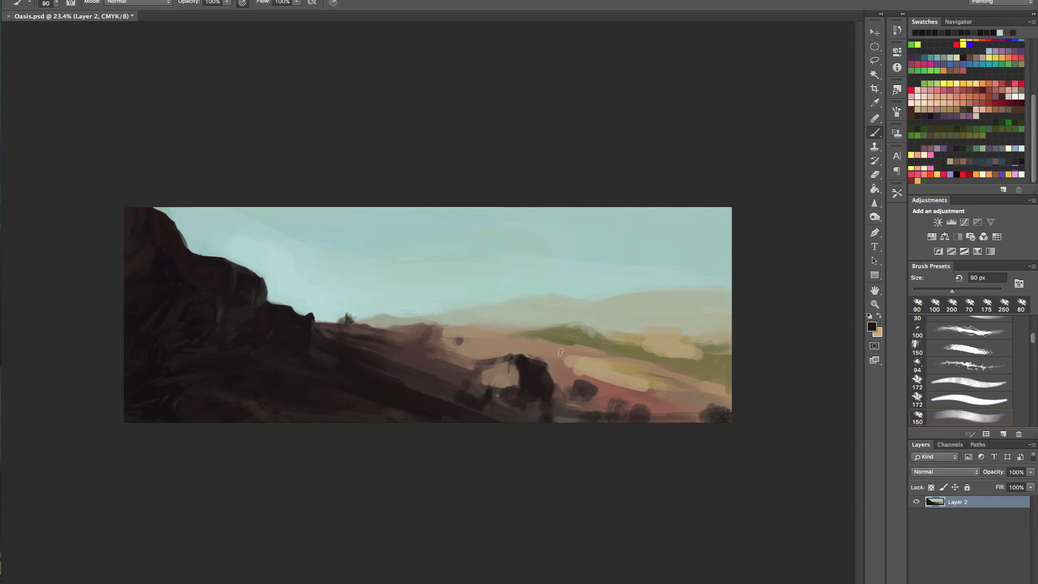
mouse_move(472, 373)
mouse_down()
mouse_move(489, 368)
mouse_move(482, 381)
mouse_move(465, 370)
mouse_up()
Step: Add a short dark stroke on the rocks and sample tan and light tan from the dunes
alt+click(466, 369)
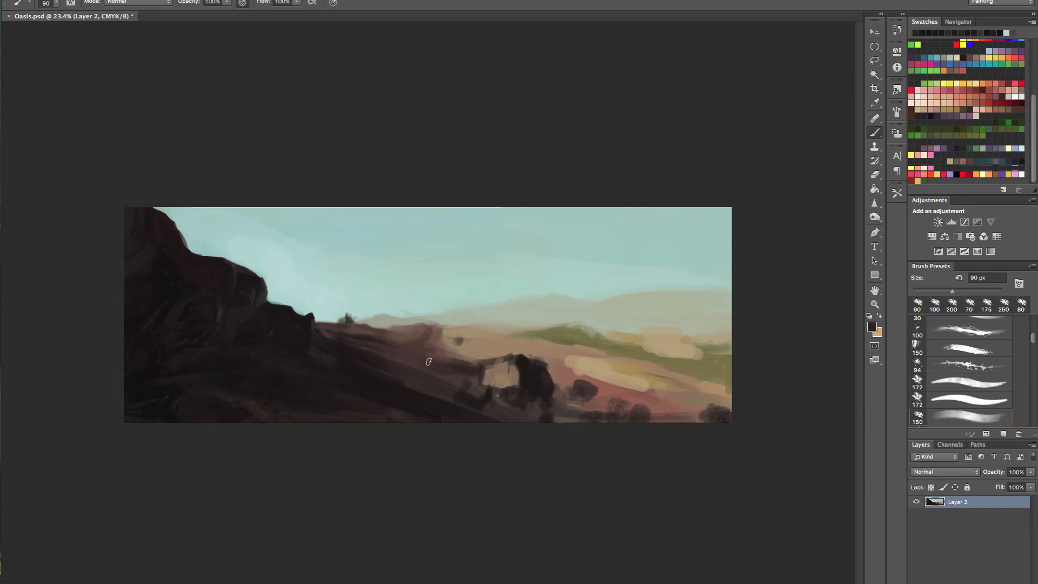
drag(435, 356, 445, 360)
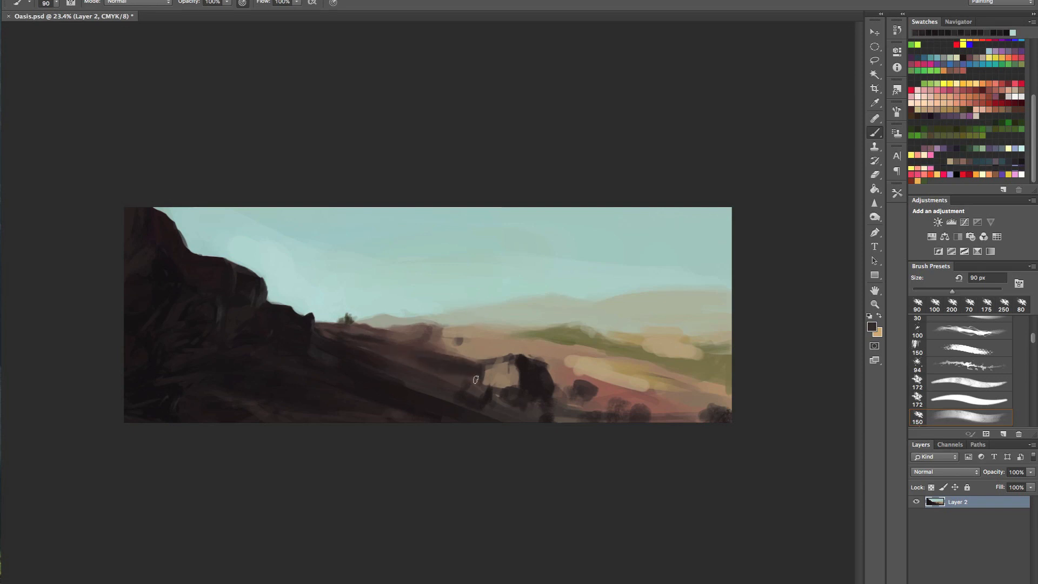
click(442, 381)
alt+click(486, 351)
alt+click(595, 371)
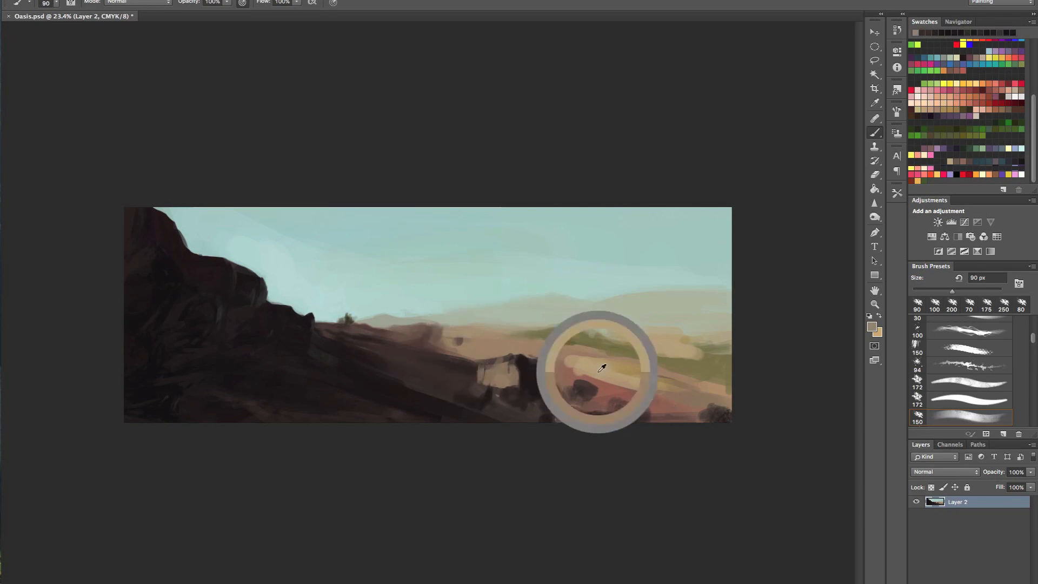
Step: Paint a light tan patch beside the dark rock and darken its lower part with brown
mouse_move(483, 388)
mouse_down()
mouse_move(516, 359)
mouse_move(517, 370)
mouse_move(515, 359)
mouse_move(524, 389)
mouse_move(520, 369)
mouse_move(525, 386)
mouse_move(484, 375)
mouse_move(516, 366)
mouse_move(492, 374)
mouse_move(510, 368)
mouse_move(485, 358)
mouse_move(479, 368)
mouse_move(516, 349)
mouse_move(514, 375)
mouse_move(496, 358)
mouse_move(518, 367)
mouse_move(461, 366)
mouse_move(540, 367)
mouse_up()
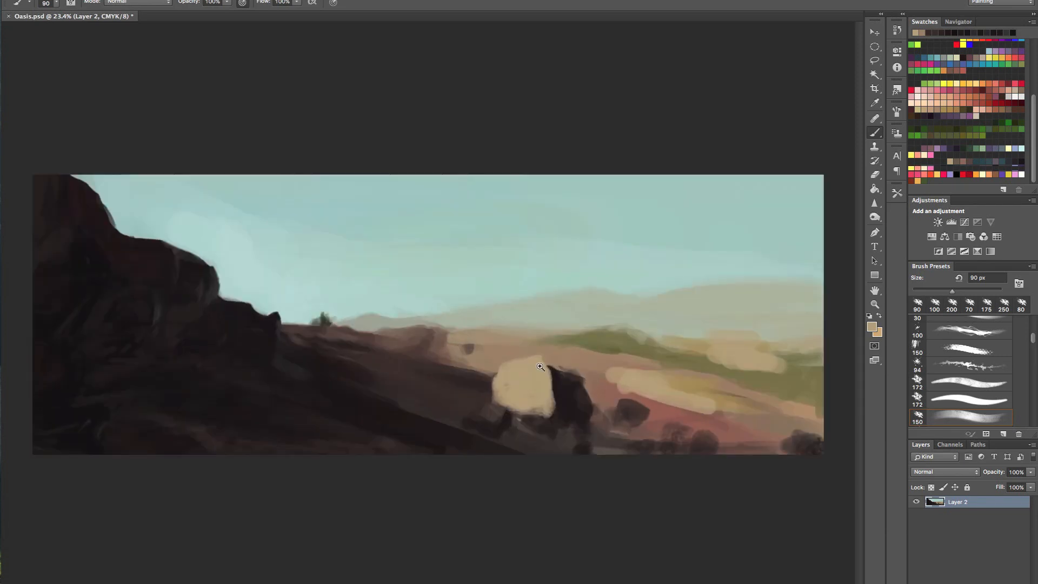
alt+click(536, 420)
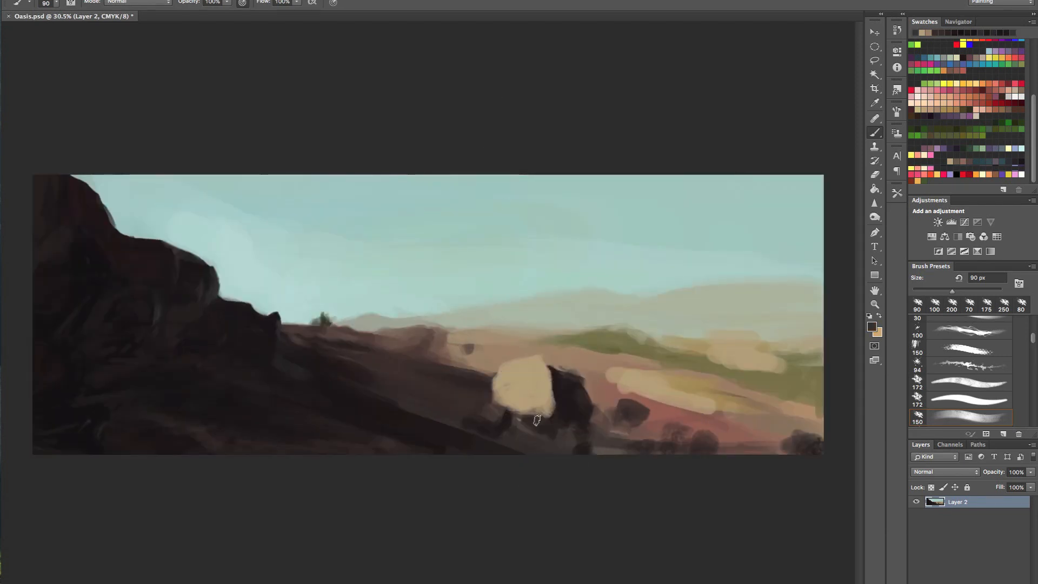
mouse_move(537, 420)
mouse_down()
mouse_move(516, 421)
mouse_move(535, 405)
mouse_move(512, 426)
mouse_move(548, 404)
mouse_move(556, 423)
mouse_move(476, 407)
mouse_up()
Step: With a 40 px brush, add a salmon highlight along the ridge and darken the pale rock's left edge
click(960, 99)
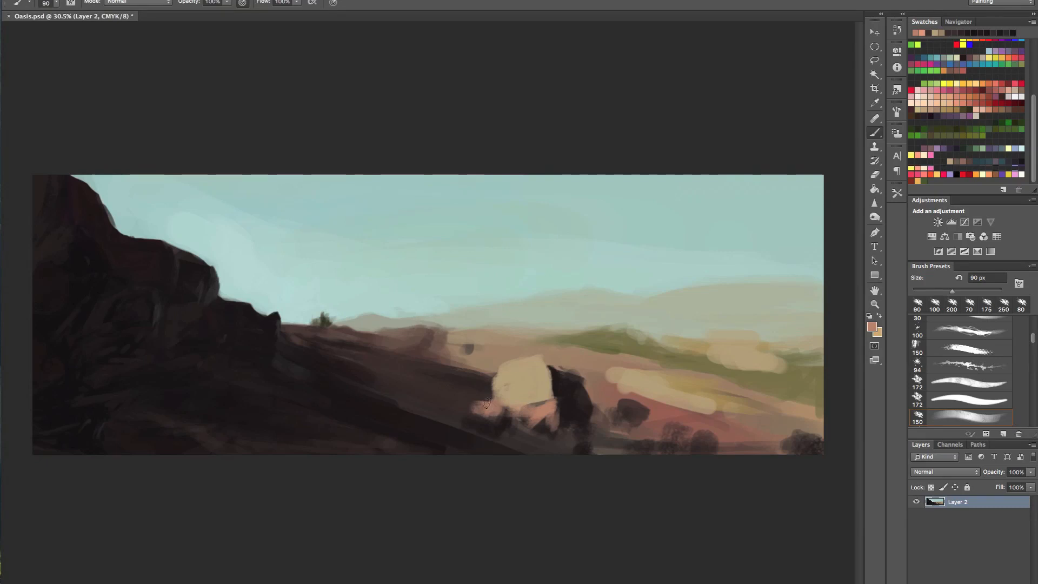
key(bracketleft)
key(bracketleft)
key(bracketleft)
mouse_move(476, 370)
mouse_down()
mouse_move(428, 363)
mouse_move(487, 368)
mouse_move(482, 385)
mouse_move(497, 395)
mouse_move(503, 365)
mouse_up()
alt+click(482, 383)
alt+click(506, 355)
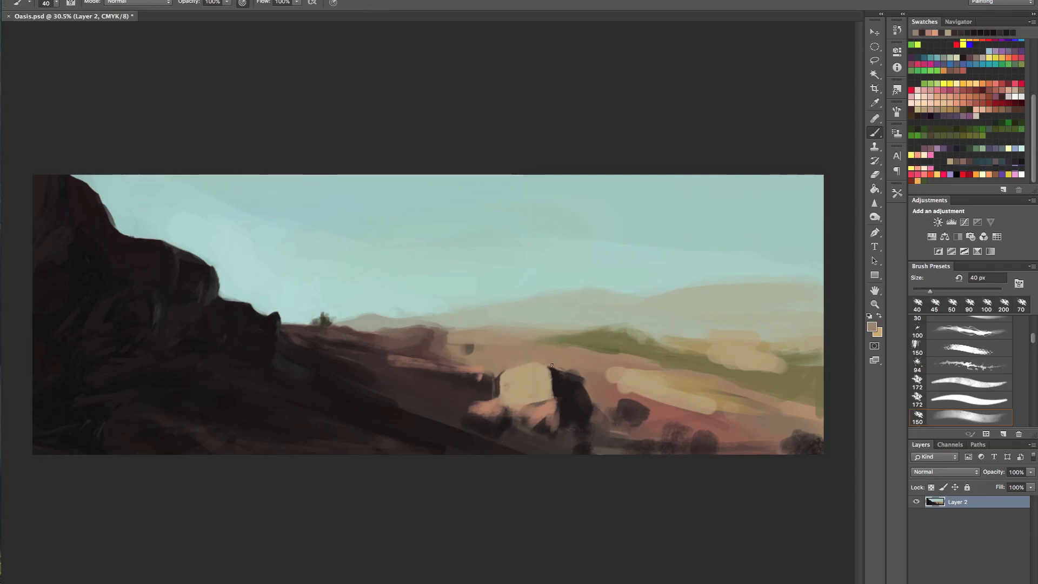
Step: Flatten the pale rock's peaked top and darken its right and top edges
mouse_move(517, 366)
mouse_down()
mouse_move(535, 367)
mouse_move(500, 373)
mouse_move(557, 368)
mouse_up()
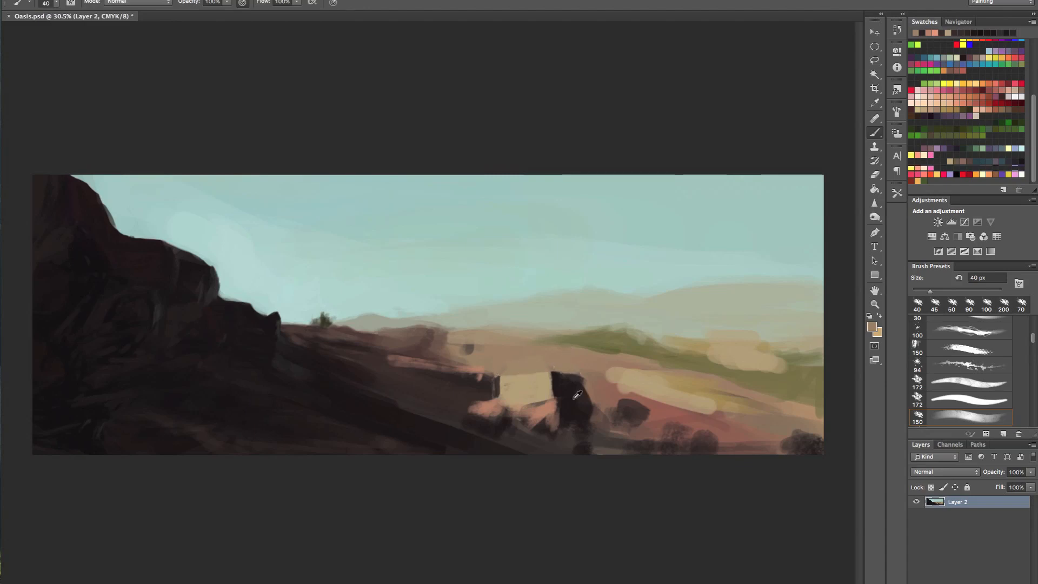
alt+click(565, 381)
mouse_move(548, 379)
mouse_down()
mouse_move(552, 410)
mouse_move(510, 401)
mouse_move(520, 419)
mouse_move(501, 377)
mouse_move(533, 373)
mouse_move(511, 373)
mouse_move(520, 375)
mouse_move(505, 388)
mouse_move(507, 376)
mouse_move(532, 370)
mouse_move(561, 385)
mouse_up()
alt+click(521, 419)
alt+click(527, 384)
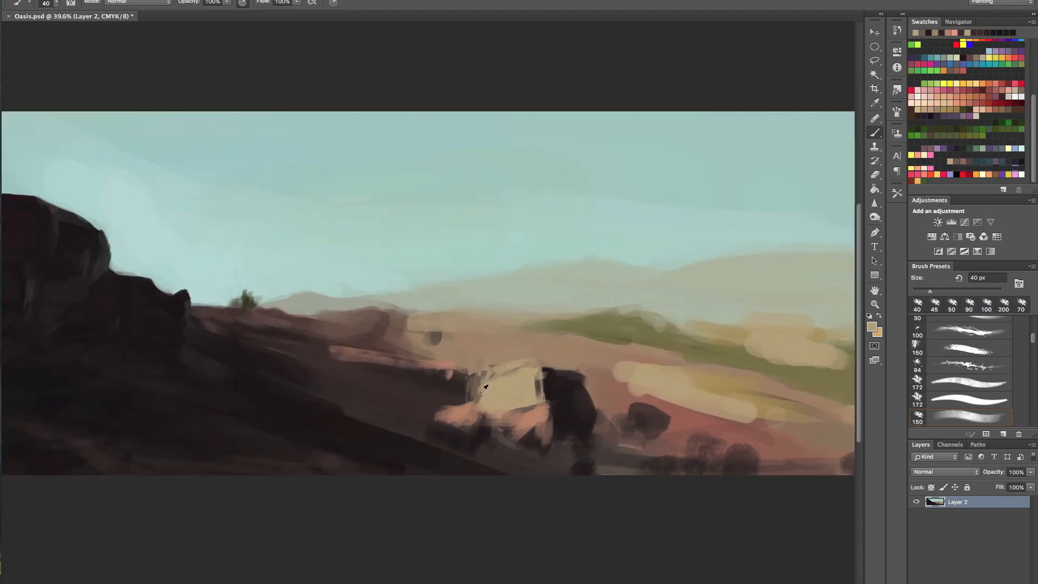
alt+click(484, 388)
Step: Reshape the pale rock with sampled dark browns on its edges and dune tan on its flank
mouse_move(480, 403)
mouse_down()
mouse_move(495, 411)
mouse_move(569, 393)
mouse_move(587, 438)
mouse_up()
alt+click(642, 440)
alt+click(578, 404)
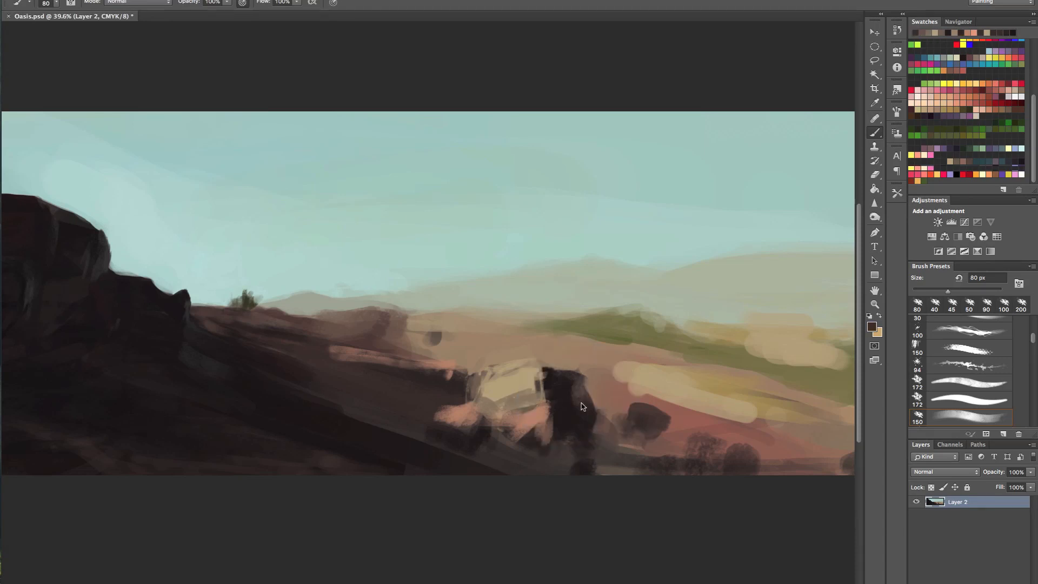
drag(578, 383, 586, 434)
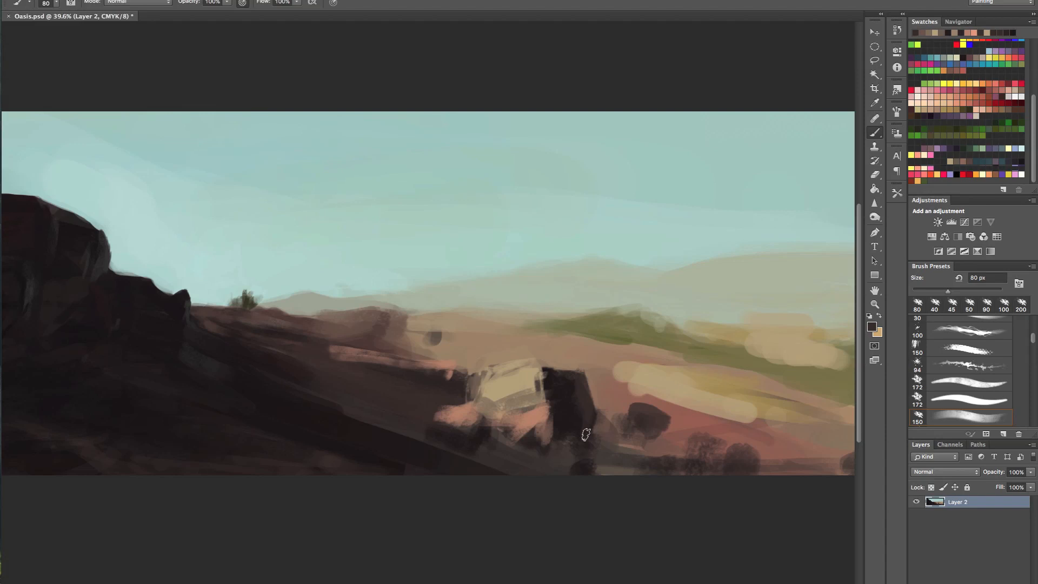
alt+click(555, 394)
mouse_move(546, 363)
mouse_down()
mouse_move(540, 383)
mouse_move(580, 368)
mouse_move(587, 386)
mouse_move(576, 402)
mouse_up()
alt+click(536, 344)
mouse_move(592, 367)
mouse_down()
mouse_move(615, 385)
mouse_move(475, 349)
mouse_move(525, 373)
mouse_up()
Step: At 200 px, paint reddish-brown over the tan rock top and near-black on the lower slope
alt+click(614, 385)
key(bracketright)
key(bracketright)
key(bracketright)
key(bracketright)
key(bracketright)
key(bracketright)
drag(464, 361, 533, 371)
alt+click(621, 386)
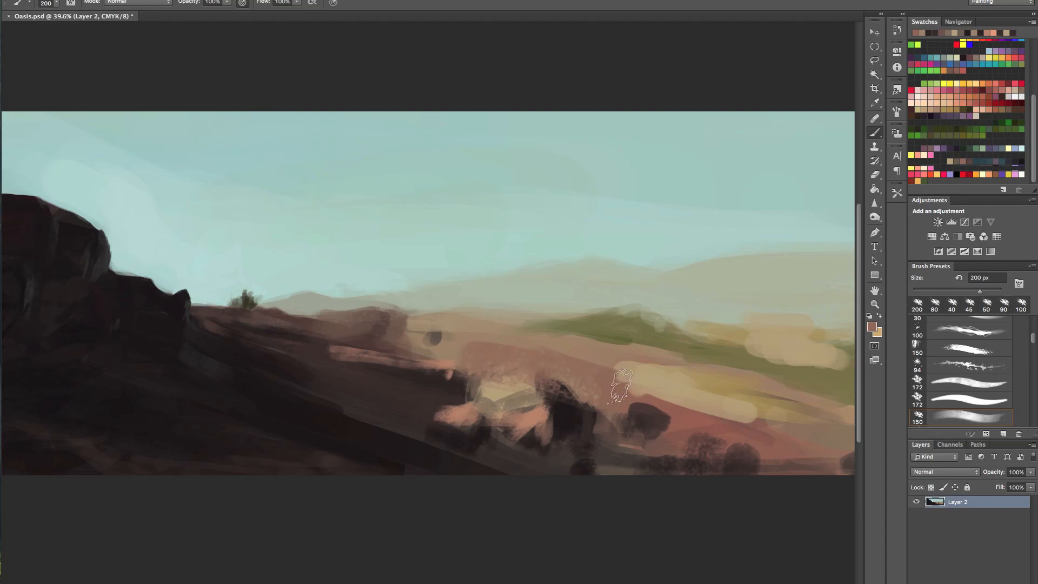
alt+click(284, 410)
drag(407, 429, 428, 440)
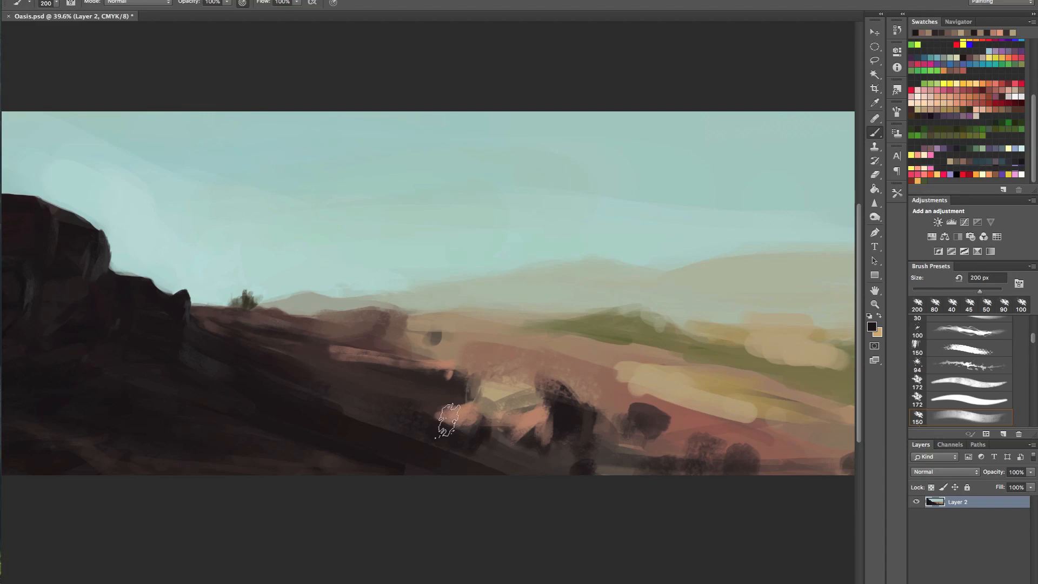
Step: Zoom out to view the whole painting and browse the brush presets list
drag(510, 403, 622, 444)
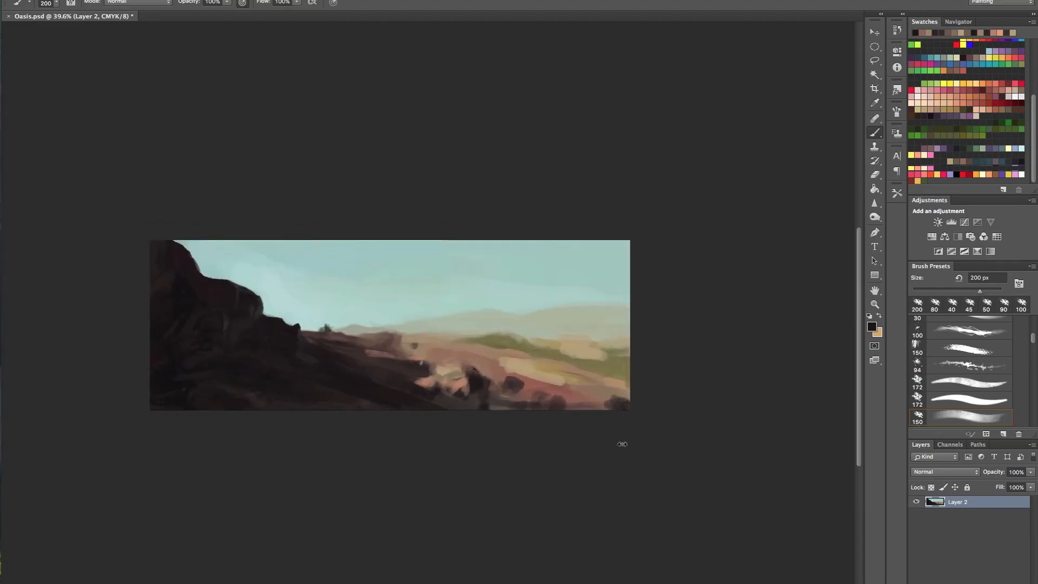
click(56, 4)
drag(193, 141, 193, 260)
Step: Load the 140 px foliage brush preset and zoom in on the hills
click(111, 203)
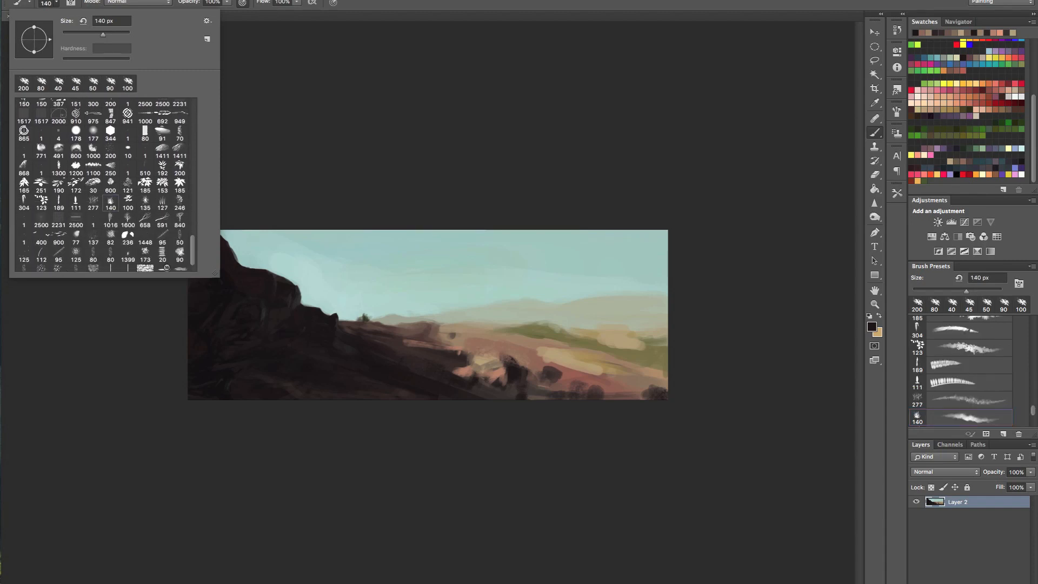
click(58, 4)
mouse_move(623, 343)
mouse_down()
mouse_move(693, 343)
mouse_move(684, 358)
mouse_move(776, 371)
mouse_move(767, 360)
mouse_move(530, 327)
mouse_move(558, 331)
mouse_move(541, 337)
mouse_up()
Step: With a dark colour at 30% opacity, darken the green band across the right-hand hills
click(917, 116)
key(bracketright)
key(bracketright)
key(bracketright)
key(bracketright)
key(bracketright)
key(bracketright)
key(3)
key(bracketleft)
key(bracketleft)
Step: Paint dark green tree-line strokes at 100% opacity, undoing the stroke left of the bush
key(bracketleft)
click(743, 365)
key(bracketleft)
mouse_move(658, 360)
mouse_down()
mouse_move(774, 375)
mouse_move(770, 364)
mouse_move(747, 362)
mouse_move(756, 367)
mouse_move(765, 344)
mouse_move(770, 375)
mouse_move(720, 362)
mouse_move(756, 362)
mouse_move(616, 344)
mouse_move(766, 368)
mouse_move(701, 359)
mouse_up()
click(957, 131)
key(0)
key(bracketleft)
key(bracketleft)
key(bracketleft)
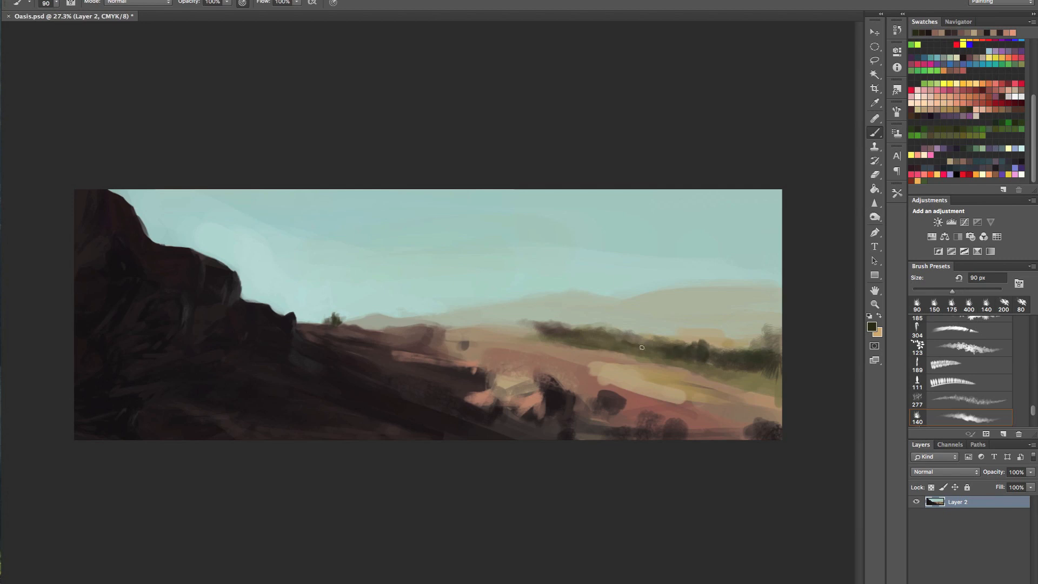
drag(569, 339, 598, 333)
key(bracketleft)
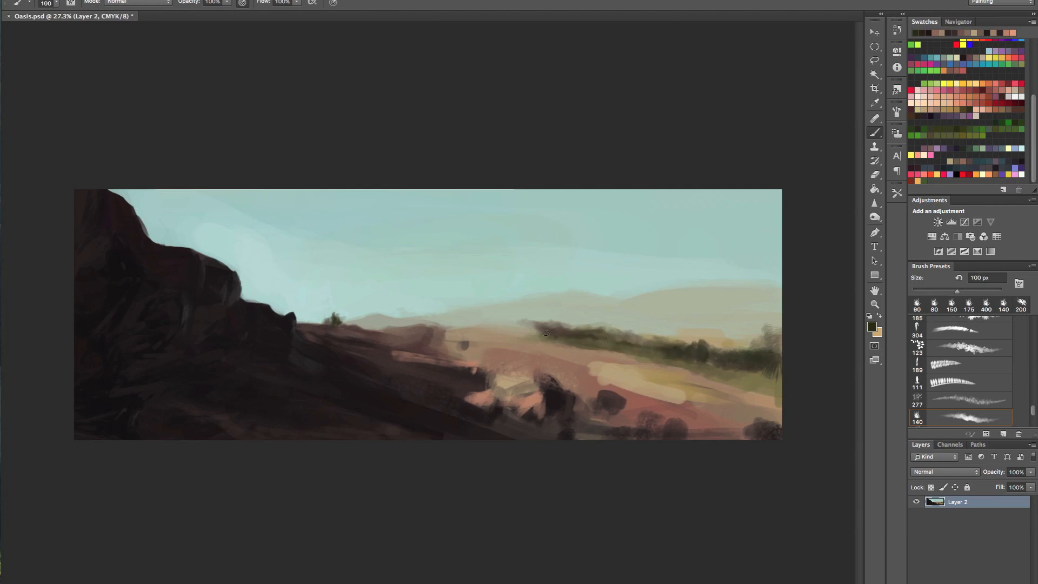
key(bracketright)
mouse_move(535, 326)
mouse_down()
mouse_move(497, 323)
mouse_move(511, 331)
mouse_up()
key(ctrl+z)
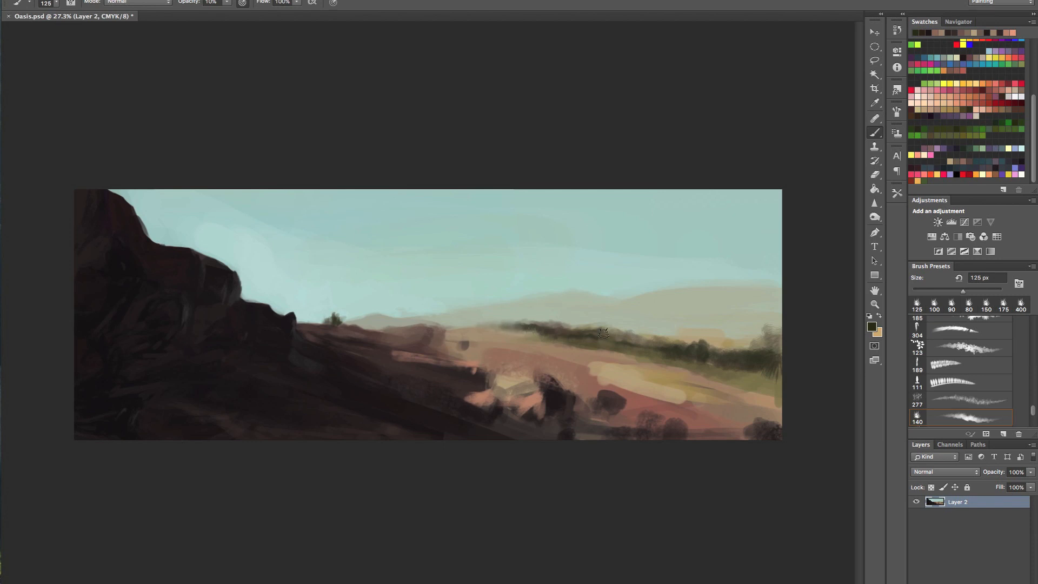
Step: Faintly darken part of the tree line with a 60 px brush, then pick a brown colour
key(p)
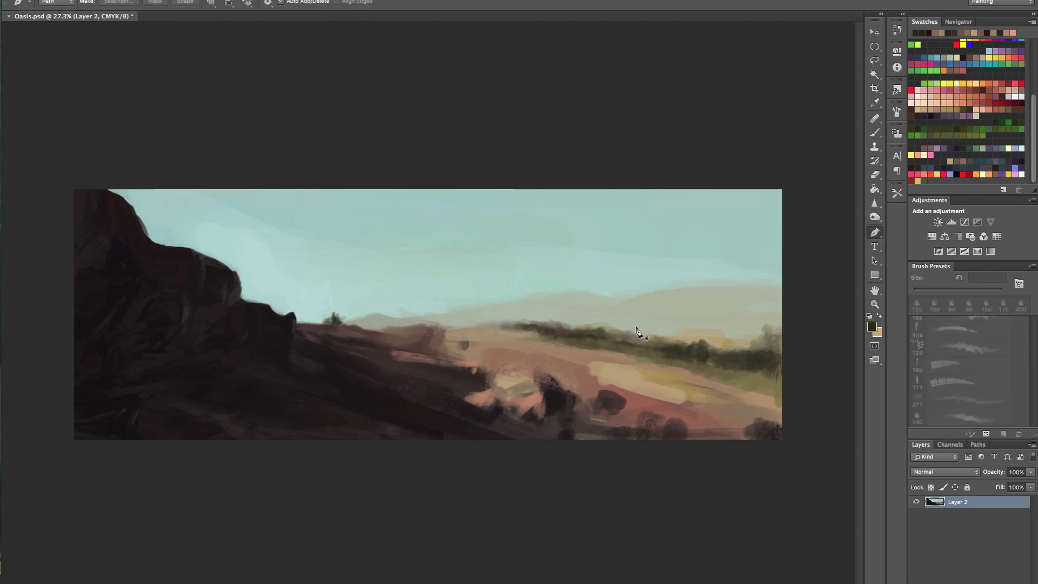
key(b)
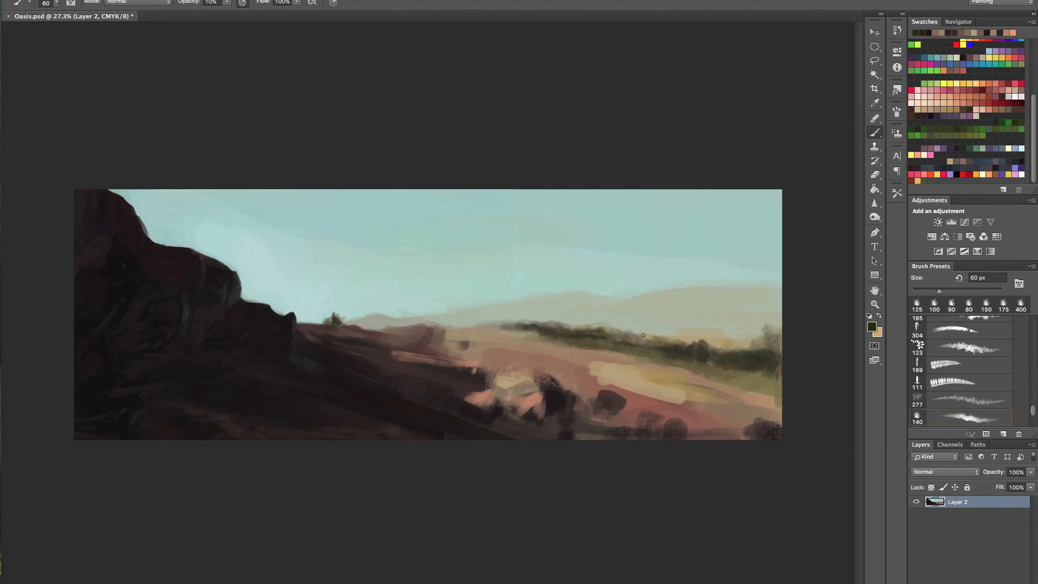
drag(643, 334, 651, 330)
drag(662, 335, 705, 337)
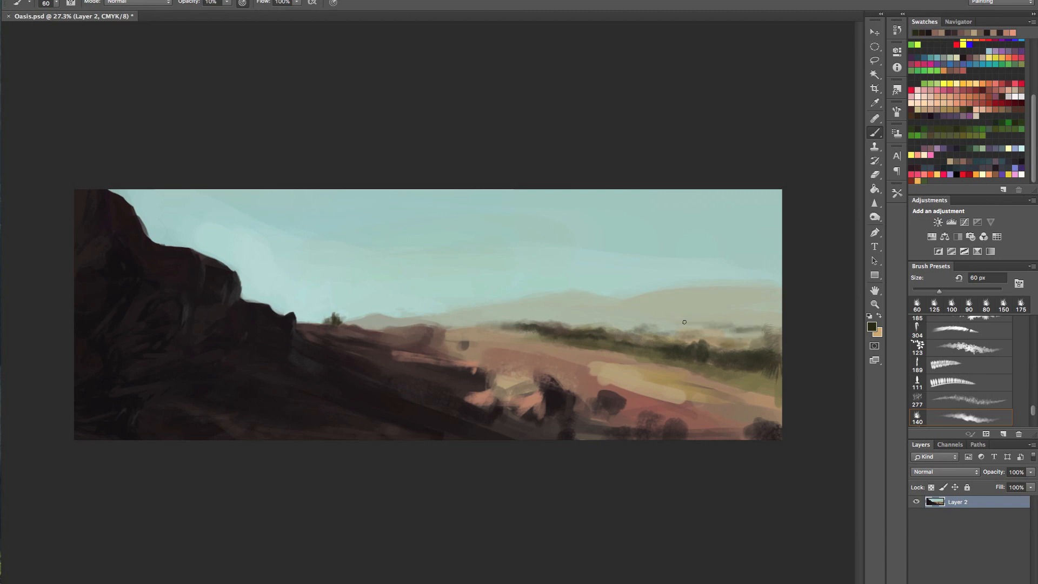
click(911, 113)
click(55, 3)
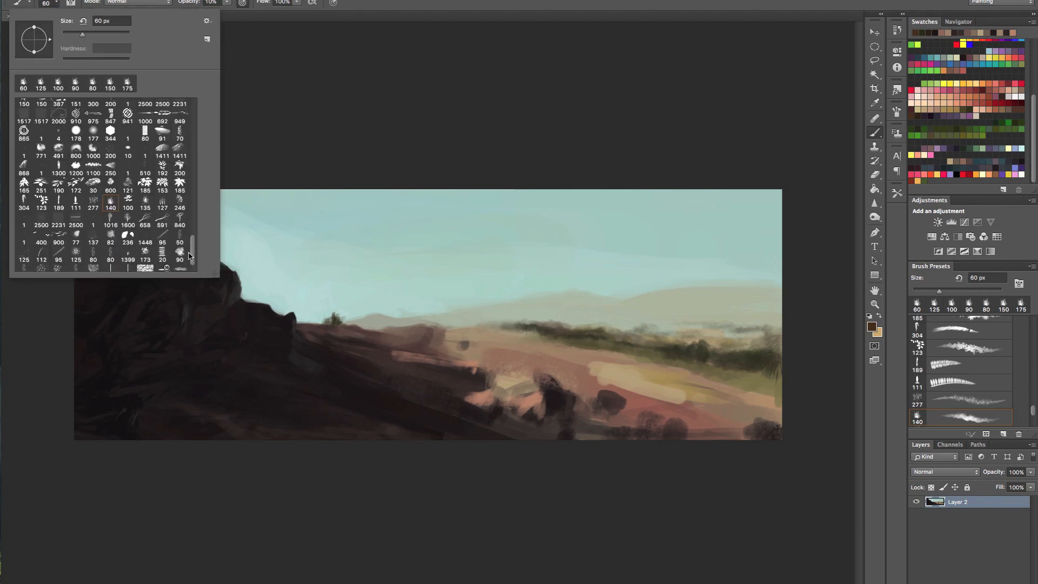
Step: Switch to the 150 px brush preset at 100% opacity and a smaller size
mouse_move(190, 255)
mouse_down()
mouse_move(199, 208)
mouse_move(193, 102)
mouse_up()
click(94, 250)
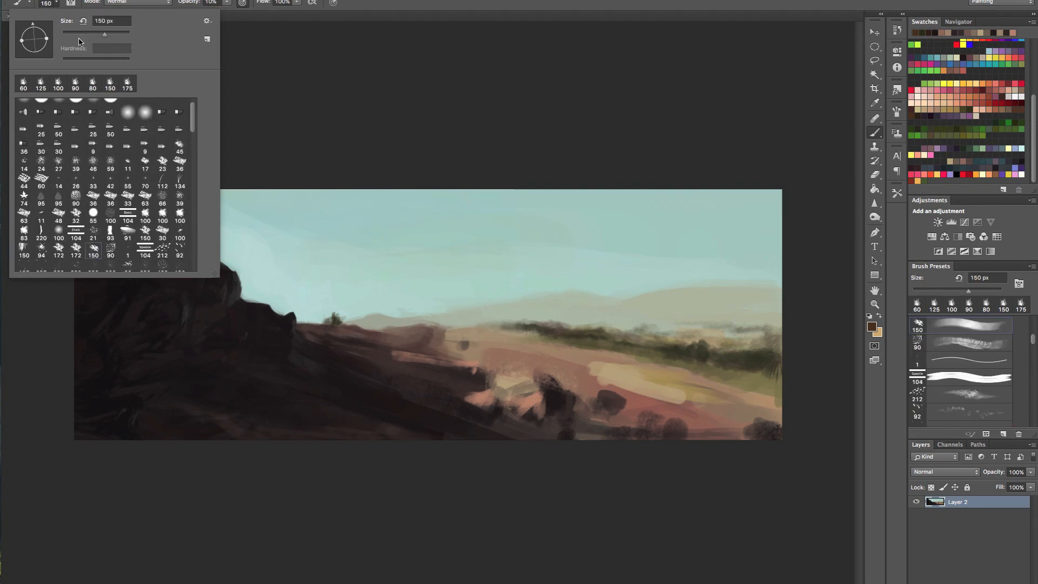
click(577, 400)
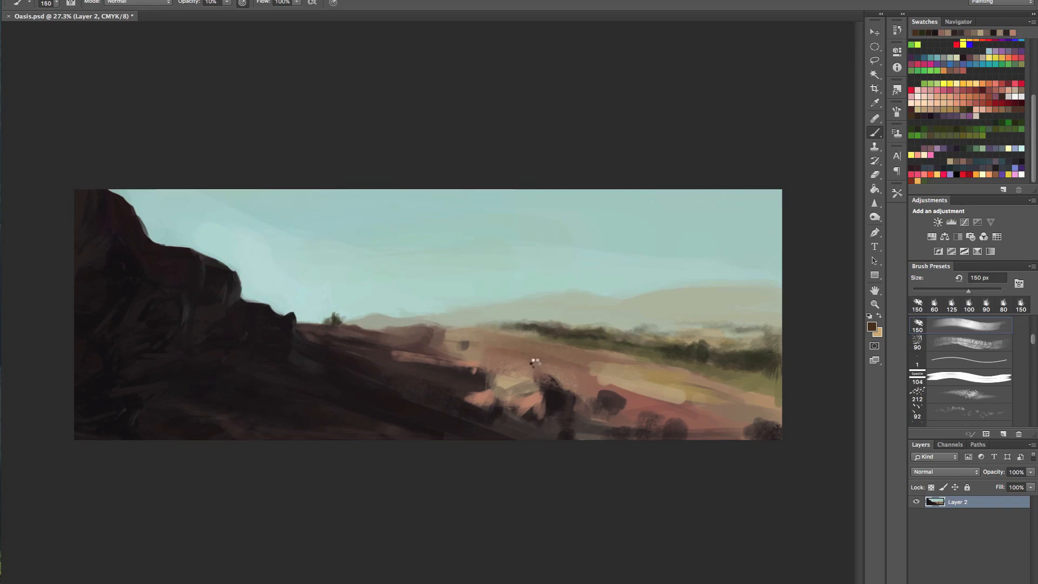
key(F2)
key(0)
key(bracketleft)
key(bracketleft)
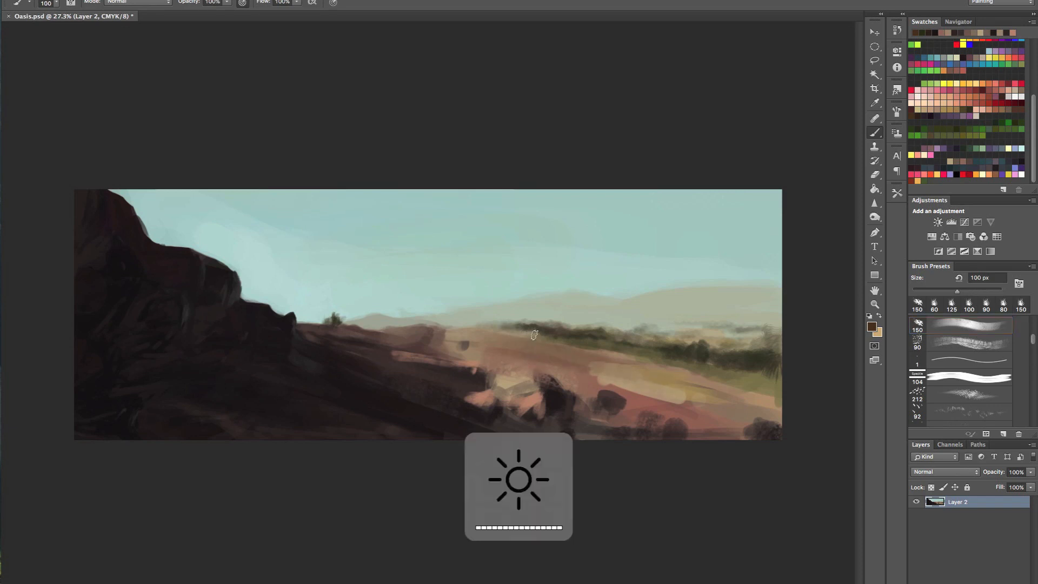
Step: Paint brown strokes over the midground rocks and slope, redoing the first stroke
drag(588, 360, 646, 369)
key(ctrl+z)
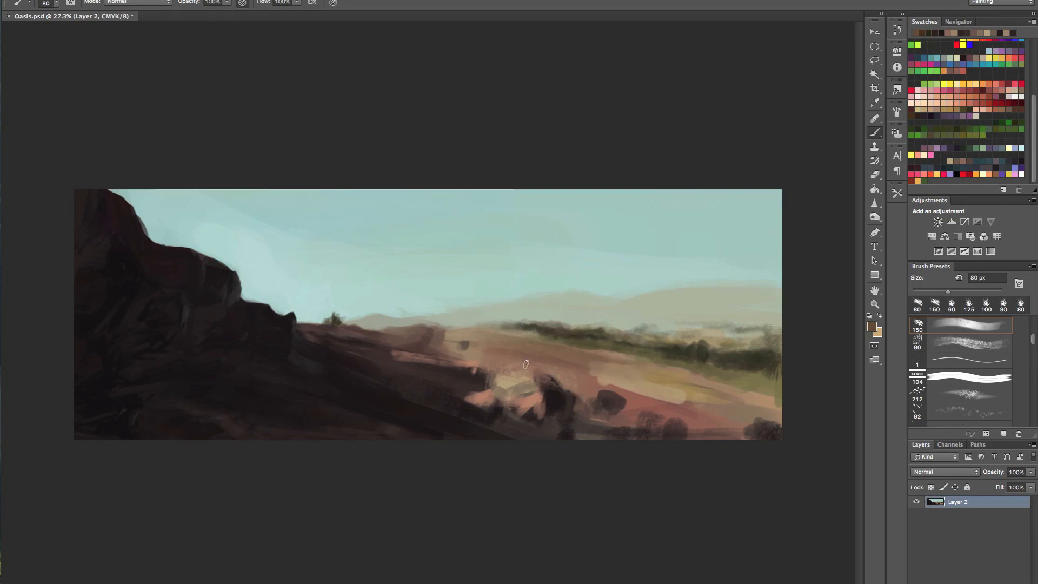
mouse_move(547, 368)
mouse_down()
mouse_move(557, 373)
mouse_move(521, 361)
mouse_move(647, 408)
mouse_move(631, 400)
mouse_move(676, 401)
mouse_move(627, 386)
mouse_up()
drag(504, 348, 595, 372)
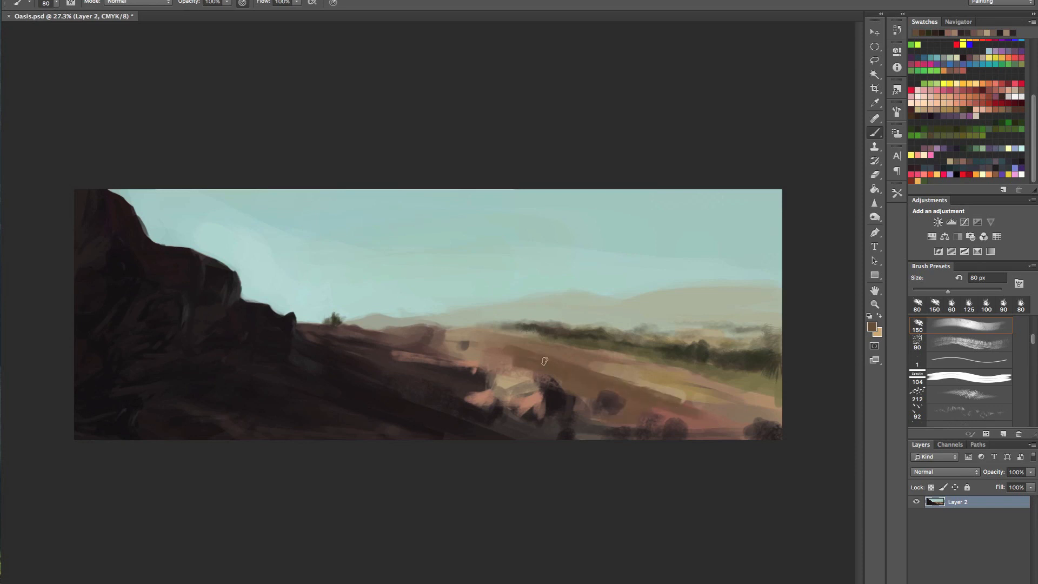
key(bracketright)
key(bracketright)
key(bracketright)
key(bracketright)
key(bracketright)
mouse_move(499, 347)
mouse_down()
mouse_move(514, 347)
mouse_move(476, 334)
mouse_move(544, 340)
mouse_move(600, 365)
mouse_up()
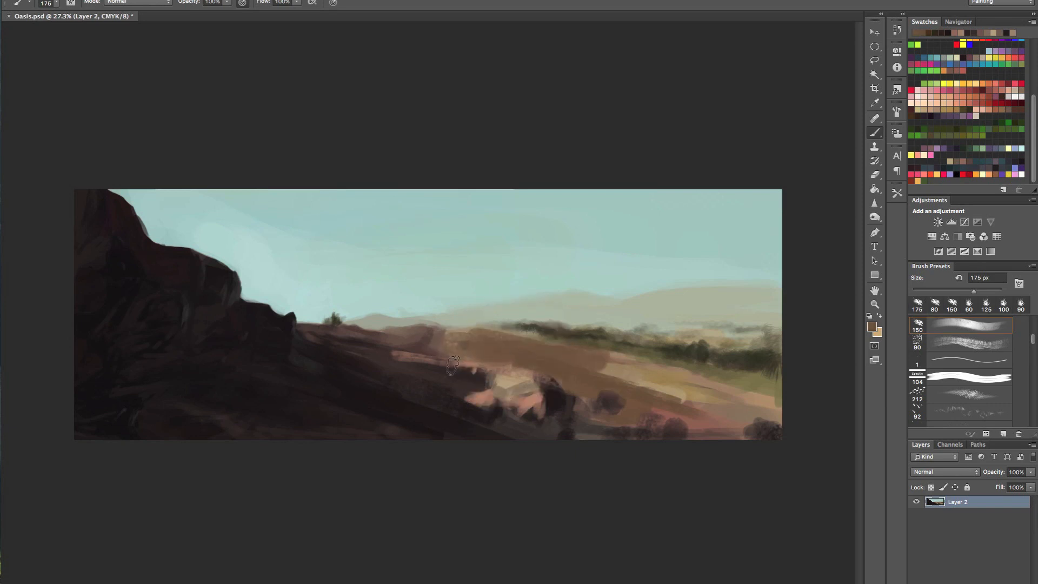
Step: Glaze the slope with sampled dark brown at 30% opacity, then load a salmon-brown colour
alt+click(403, 357)
key(3)
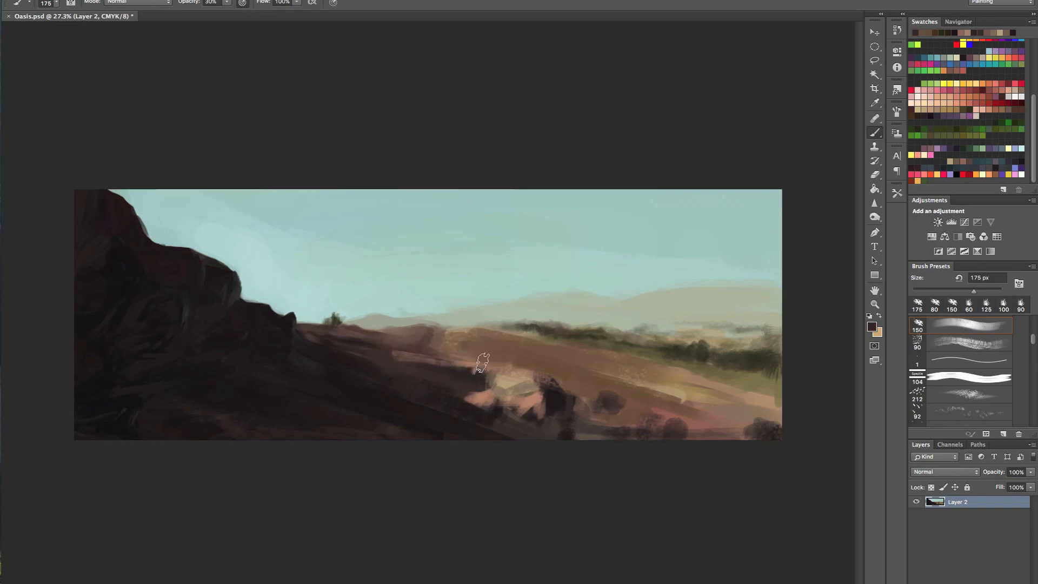
mouse_move(483, 363)
mouse_down()
mouse_move(348, 356)
mouse_move(550, 368)
mouse_up()
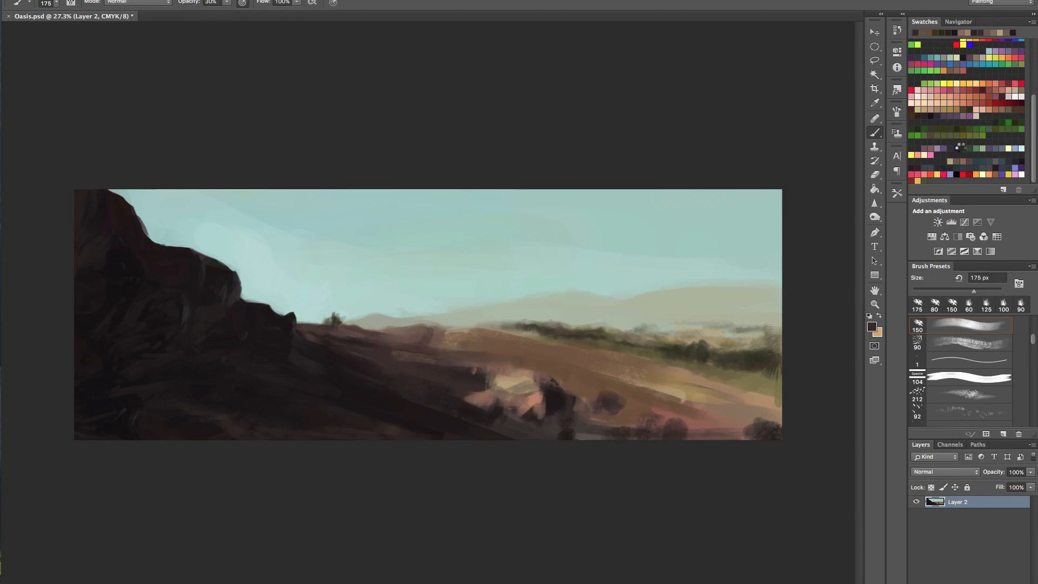
click(1000, 109)
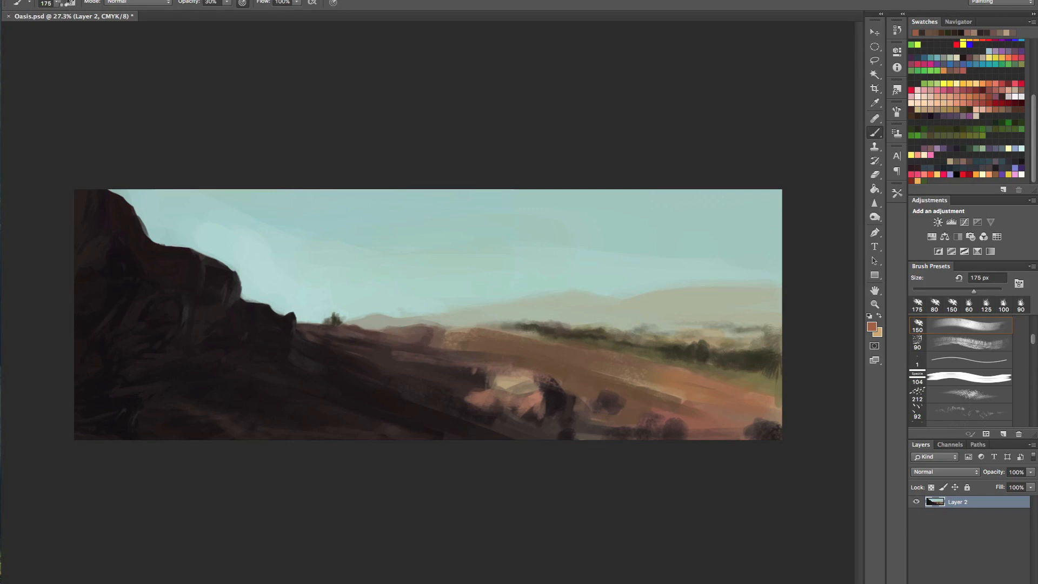
click(63, 3)
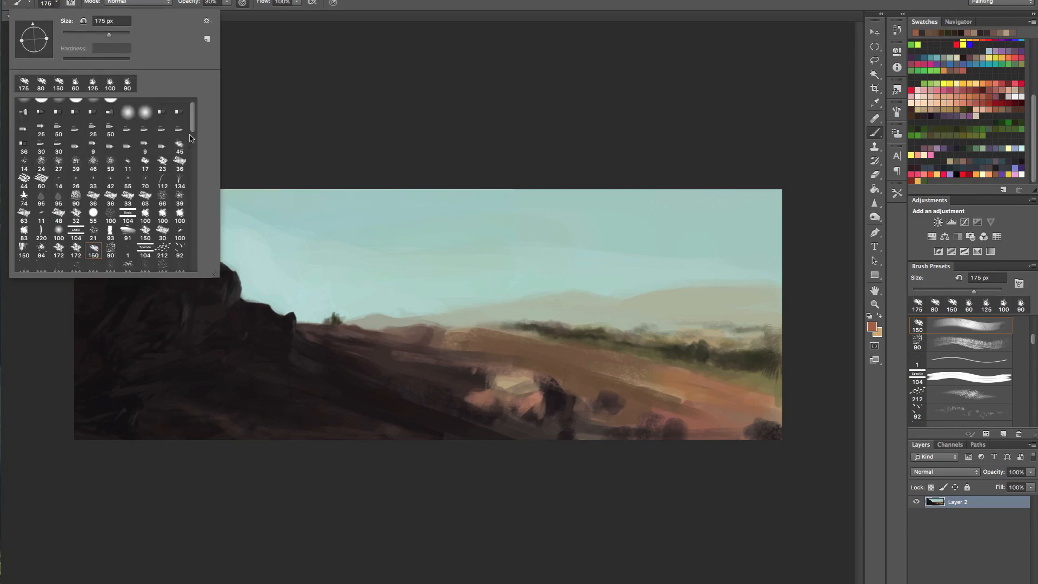
Step: Choose the 1411 px textured brush and paint faint sampled tan haze over the distant hills
scroll(190, 139, down, 10)
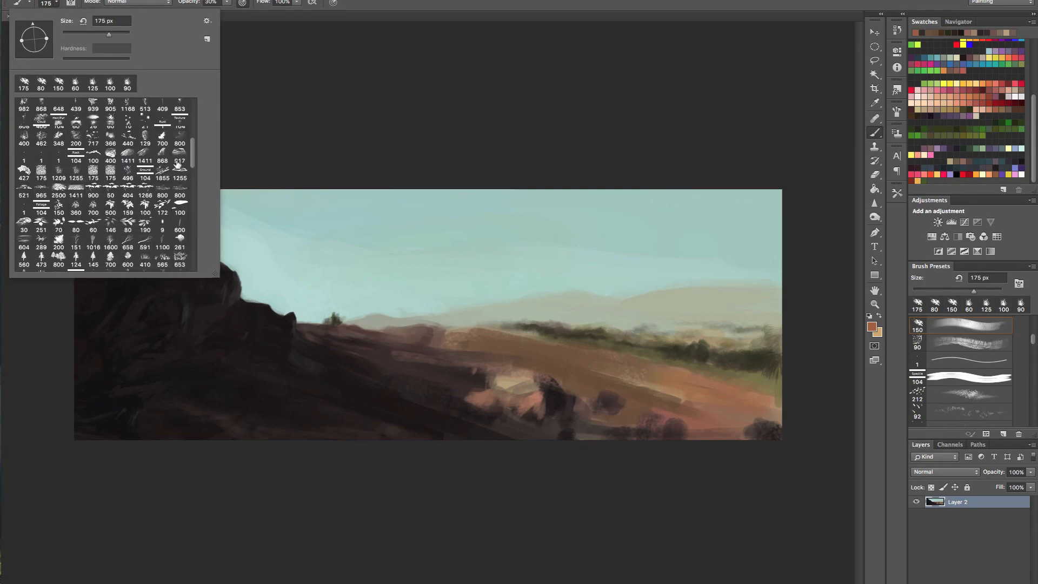
click(134, 154)
click(58, 2)
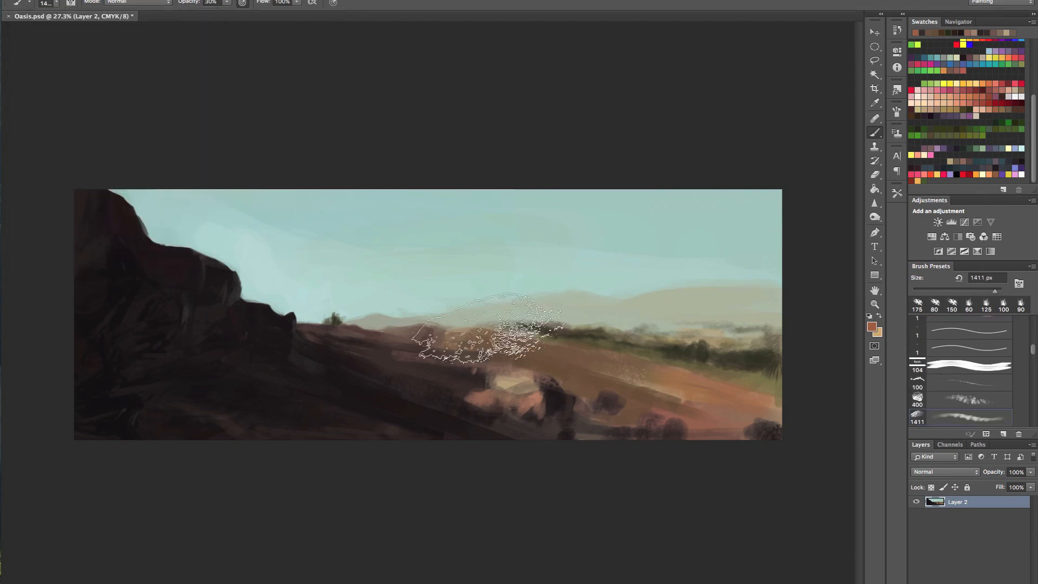
alt+click(723, 346)
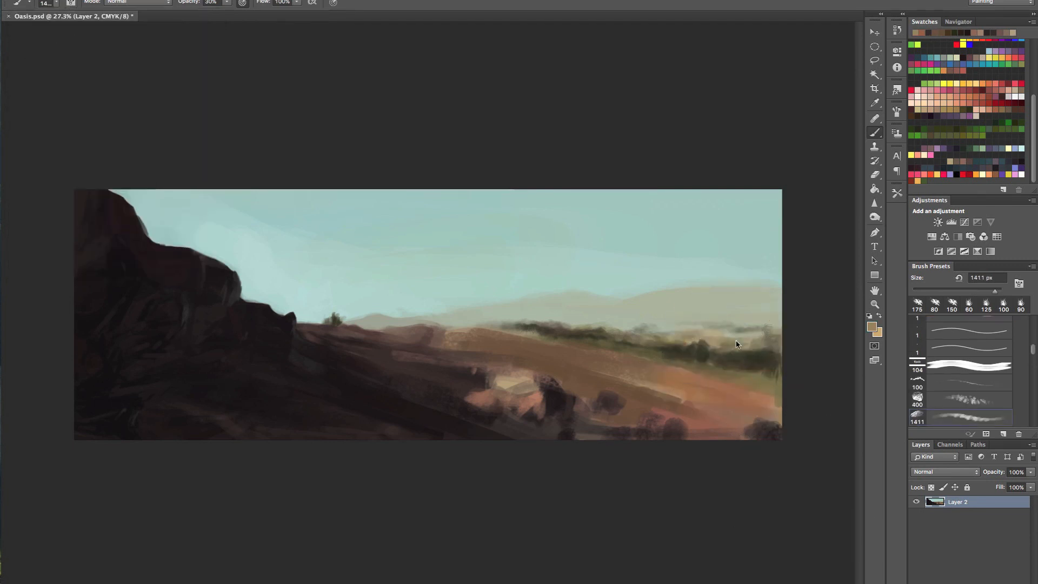
key(bracketleft)
key(bracketleft)
key(bracketleft)
key(bracketleft)
key(bracketleft)
key(bracketleft)
key(bracketleft)
key(bracketleft)
mouse_move(724, 327)
mouse_down()
mouse_move(757, 308)
mouse_move(739, 320)
mouse_move(755, 328)
mouse_move(781, 317)
mouse_move(723, 301)
mouse_up()
key(bracketleft)
key(bracketleft)
key(bracketleft)
key(bracketleft)
key(bracketleft)
key(bracketleft)
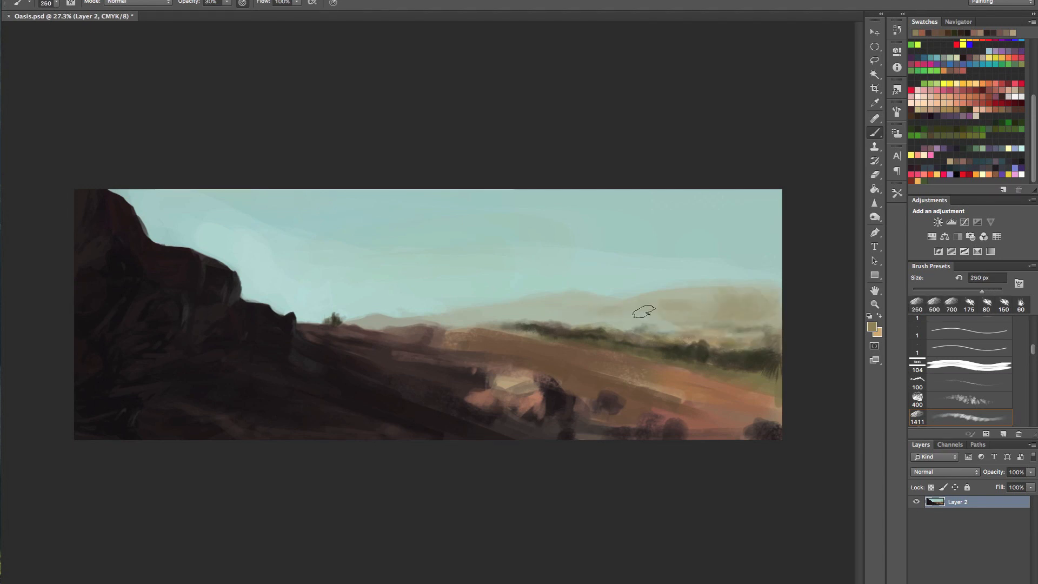
Step: Add browner tan haze along the hill line and full-opacity tan cloud-like bumps above it
alt+click(485, 338)
key(bracketleft)
mouse_move(481, 315)
mouse_down()
mouse_move(558, 294)
mouse_move(537, 301)
mouse_up()
alt+click(547, 315)
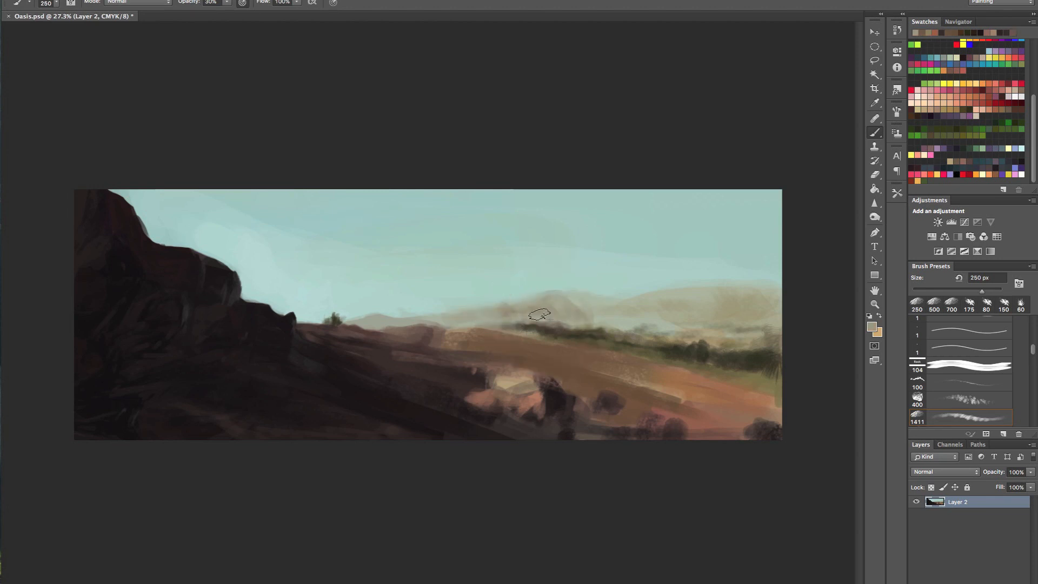
key(0)
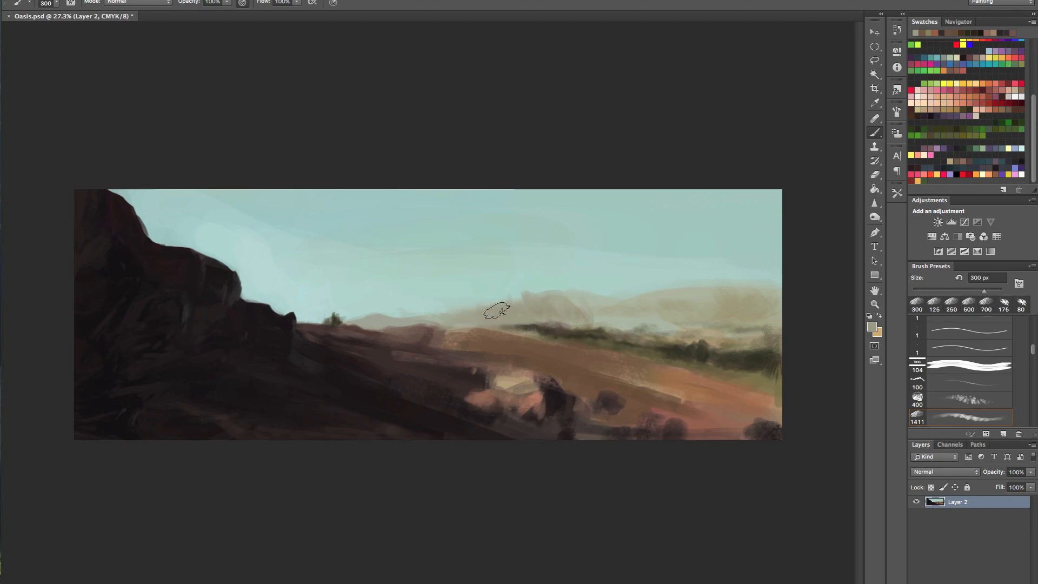
key(bracketright)
key(bracketright)
key(bracketright)
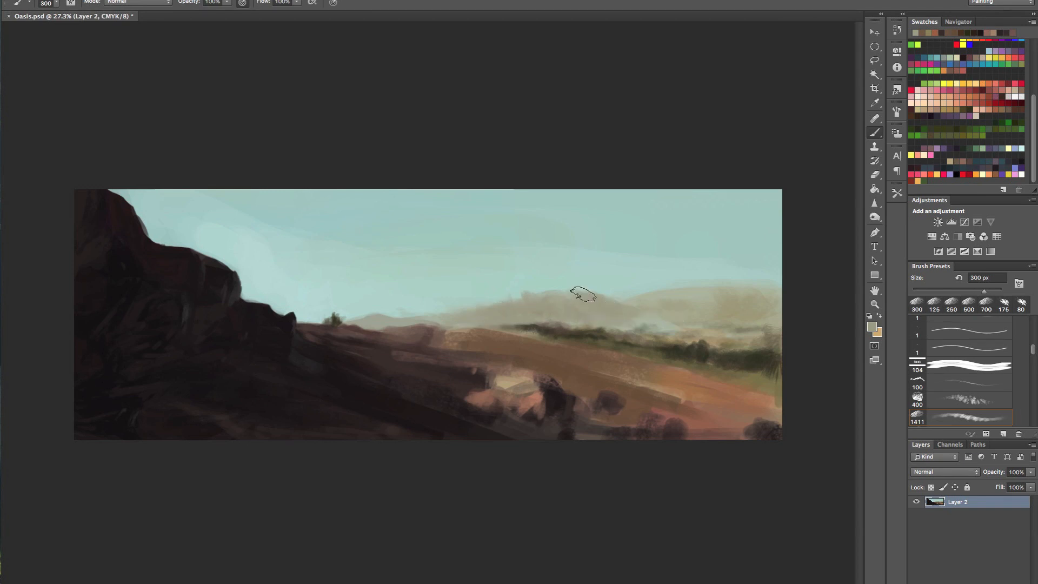
mouse_move(582, 294)
mouse_down()
mouse_move(607, 297)
mouse_move(587, 304)
mouse_up()
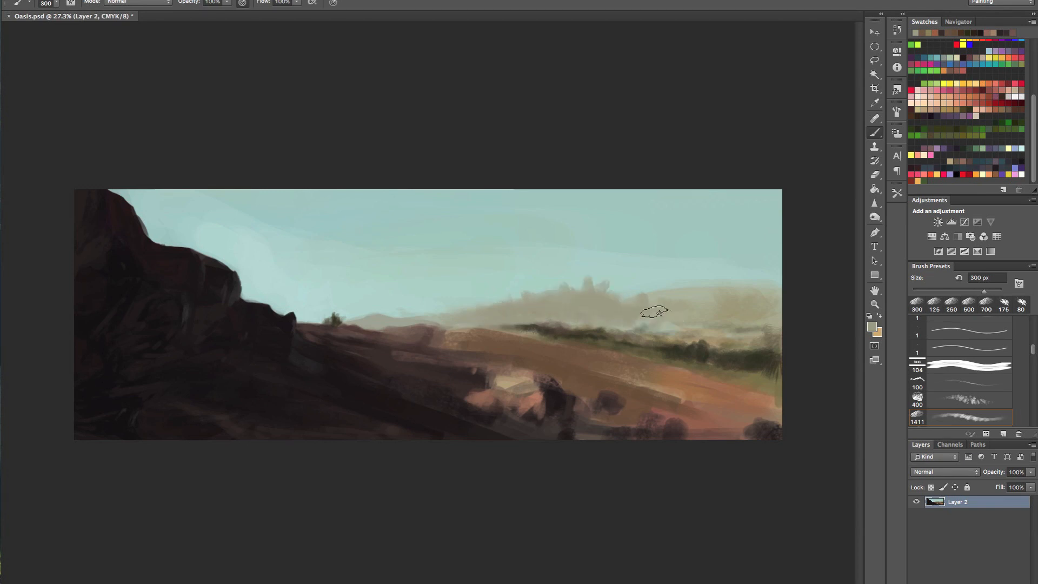
Step: Paint peach highlights across the distant hills with a 200 px brush
alt+click(649, 281)
key(bracketleft)
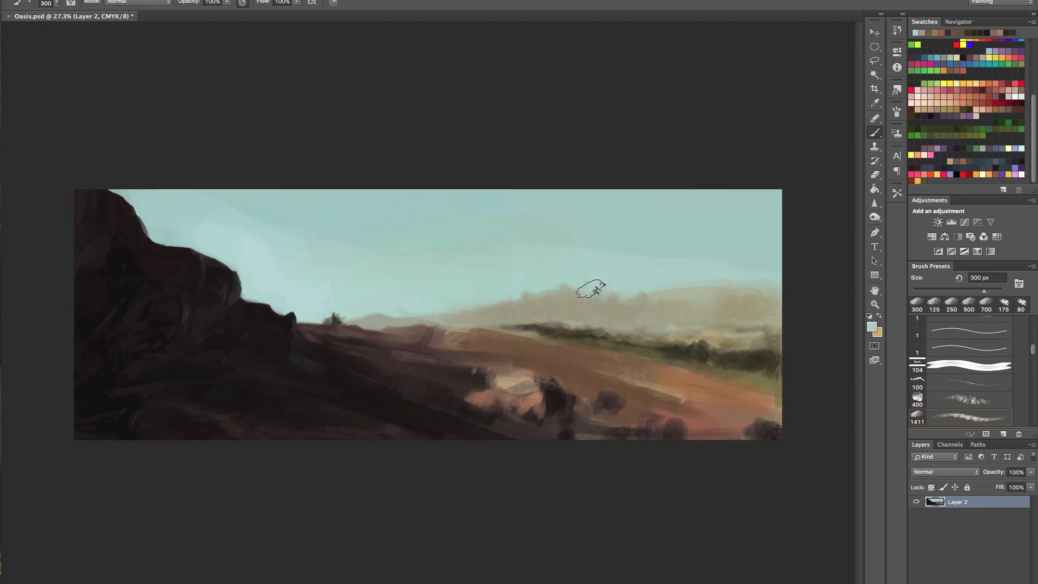
key(bracketright)
key(bracketright)
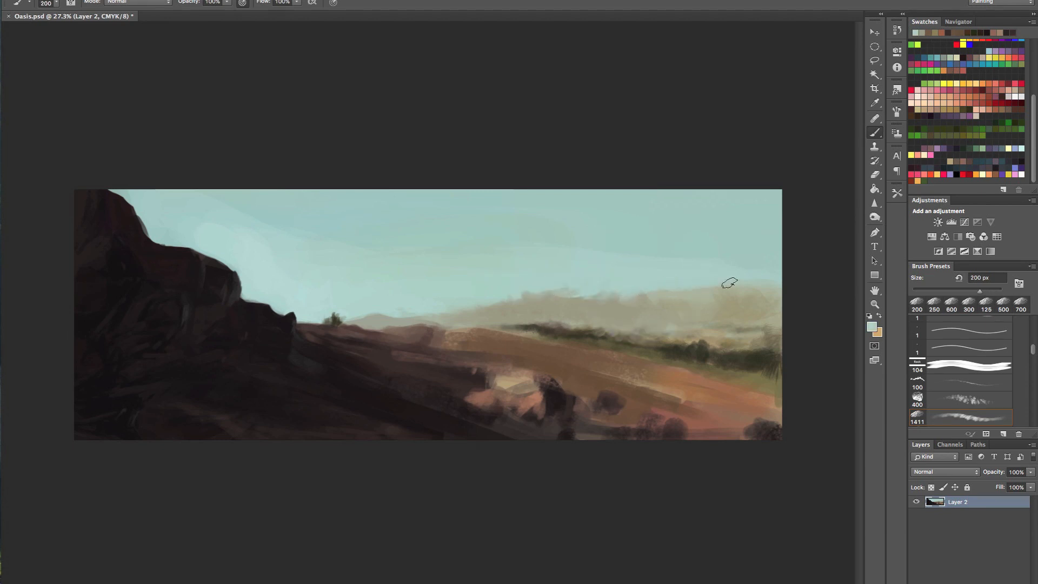
alt+click(732, 303)
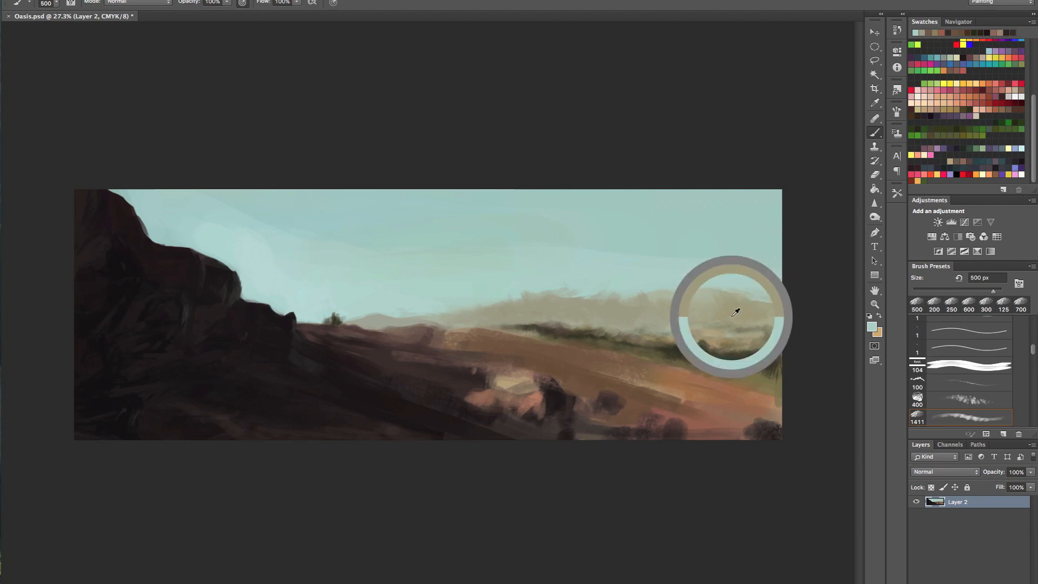
key(bracketleft)
key(bracketleft)
key(bracketleft)
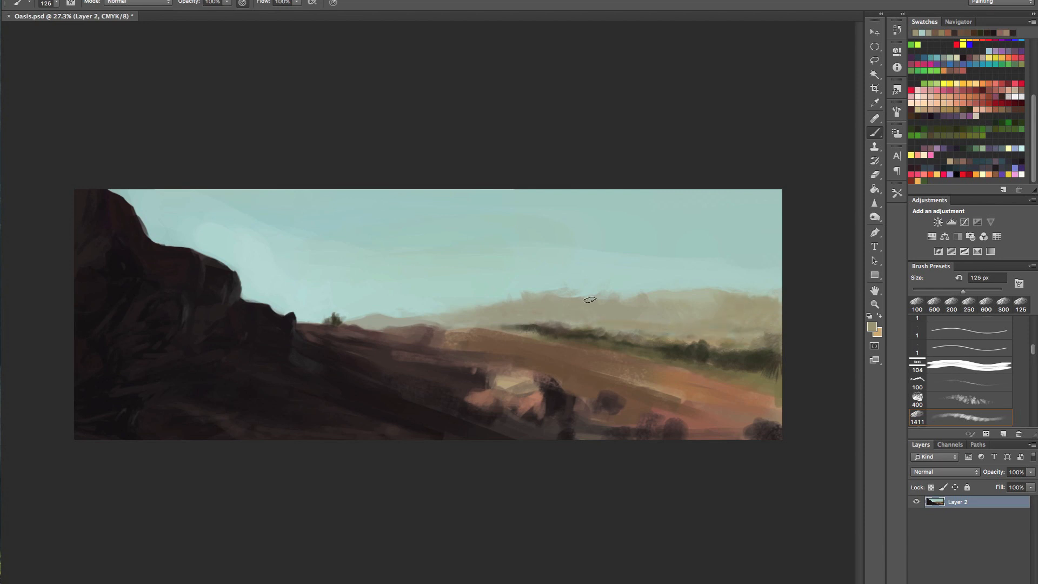
key(bracketright)
key(bracketright)
key(bracketright)
click(950, 96)
drag(555, 302, 495, 307)
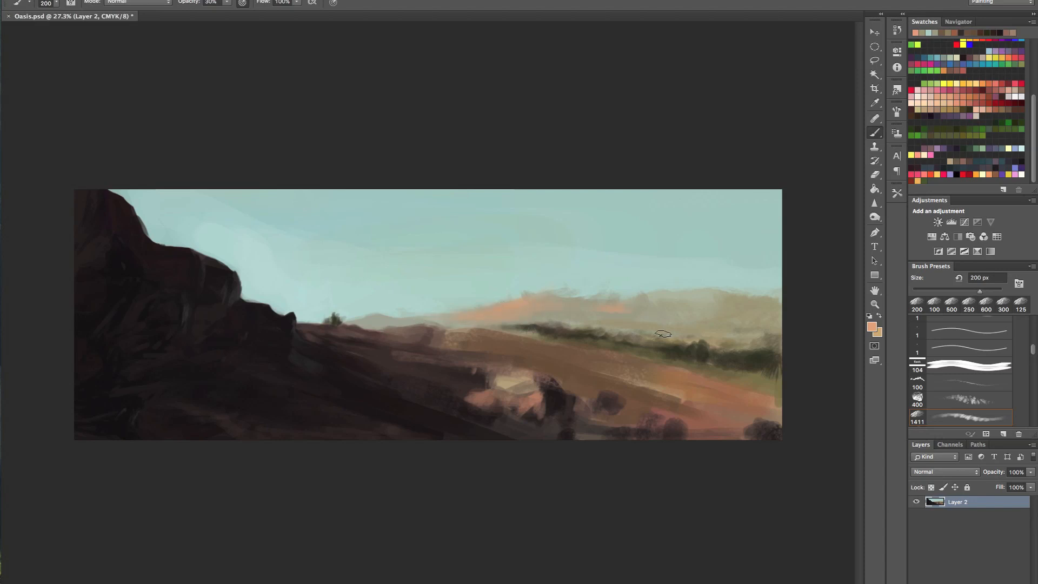
Step: Stroke greyish tan along the hilltops, then zoom out and sample a reddish brown
alt+click(602, 328)
mouse_move(601, 308)
mouse_down()
mouse_move(567, 295)
mouse_move(620, 307)
mouse_up()
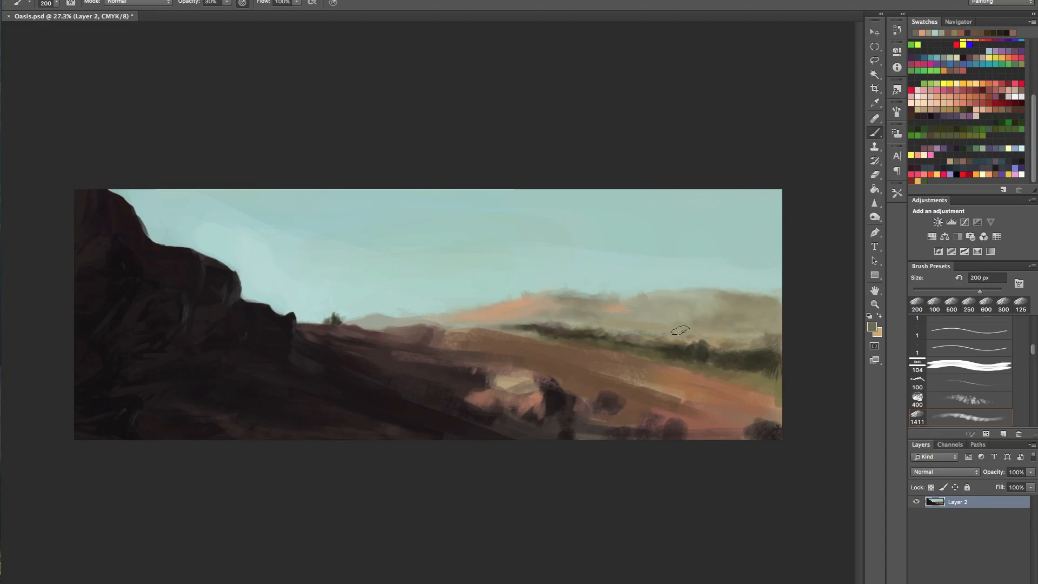
mouse_move(664, 314)
mouse_down()
mouse_move(587, 317)
mouse_move(600, 365)
mouse_up()
alt+click(610, 366)
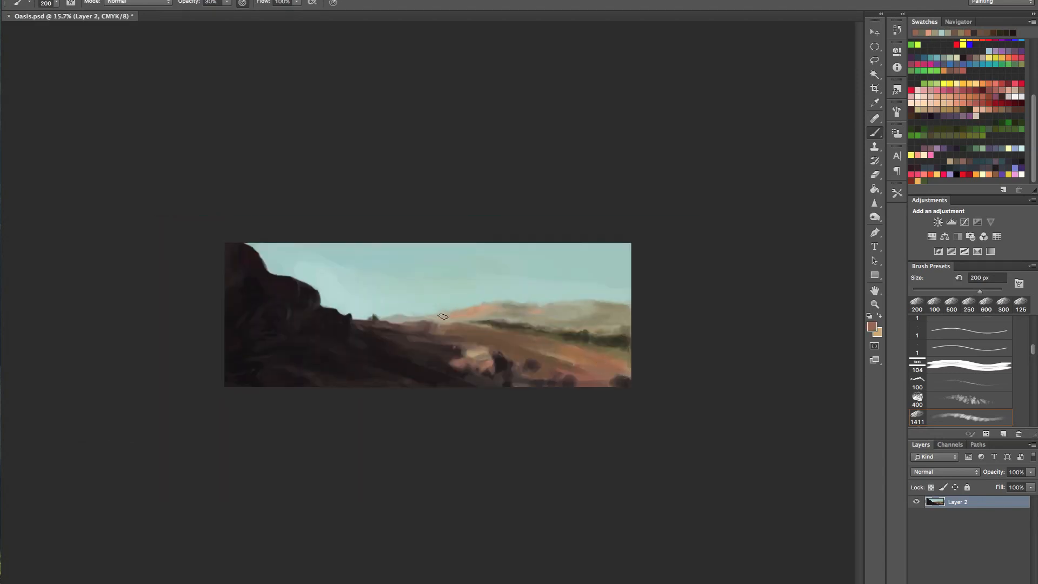
Step: Zoom to 23.7% and switch to the 150 px brush preset
alt+click(488, 358)
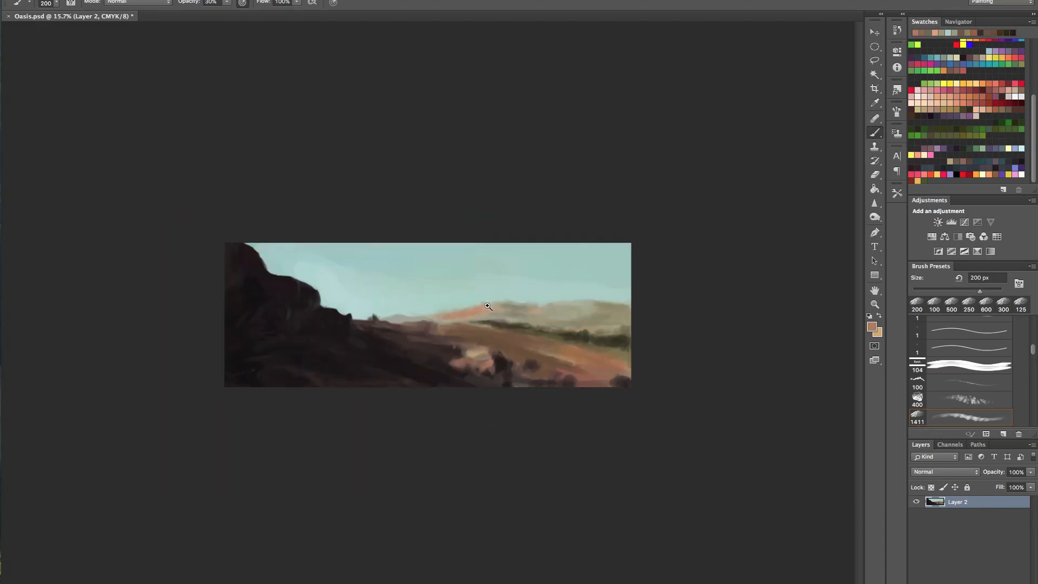
drag(512, 307, 546, 308)
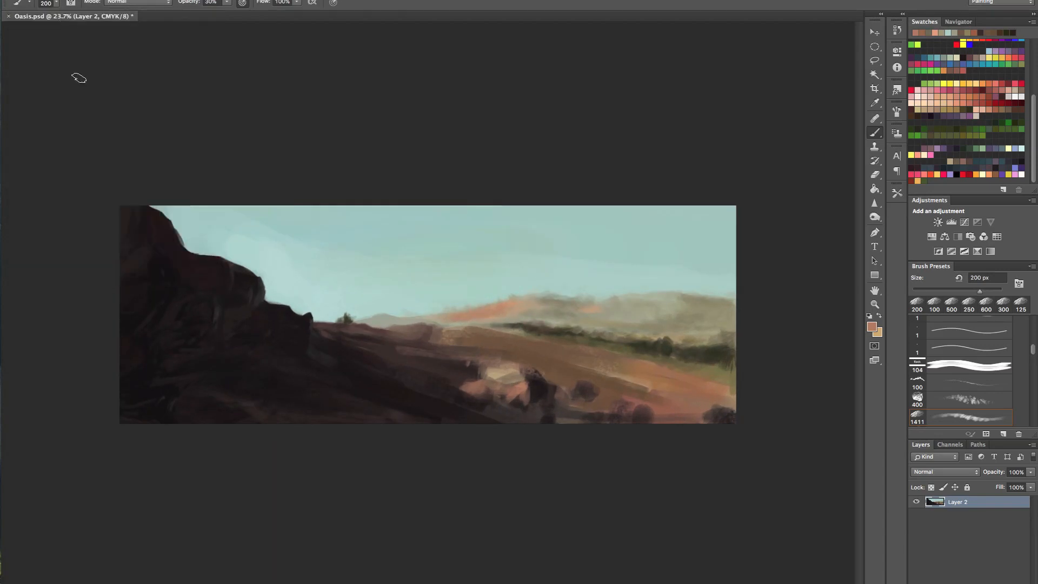
click(60, 3)
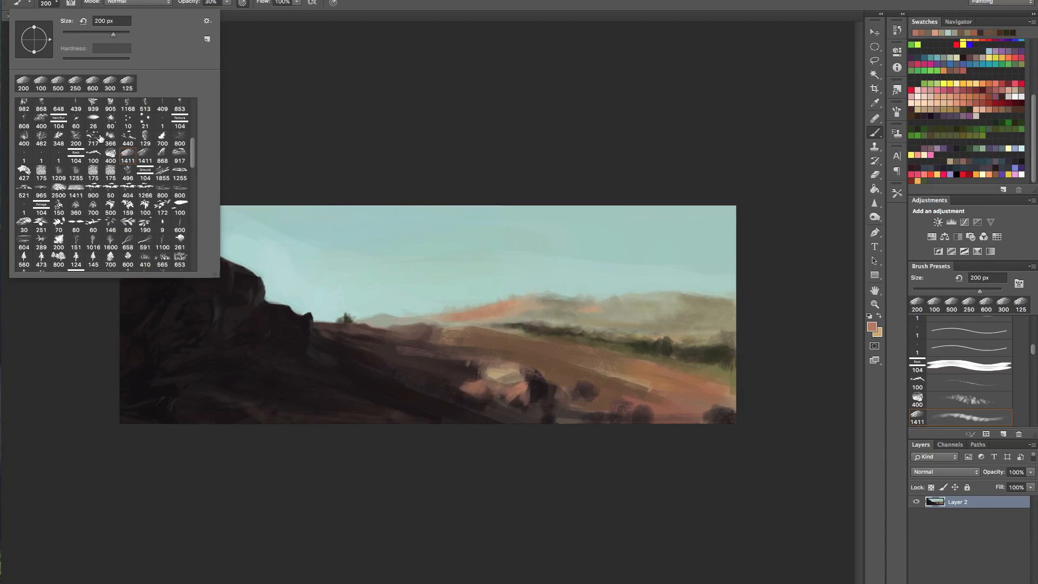
scroll(194, 158, up, 1)
scroll(195, 158, up, 10)
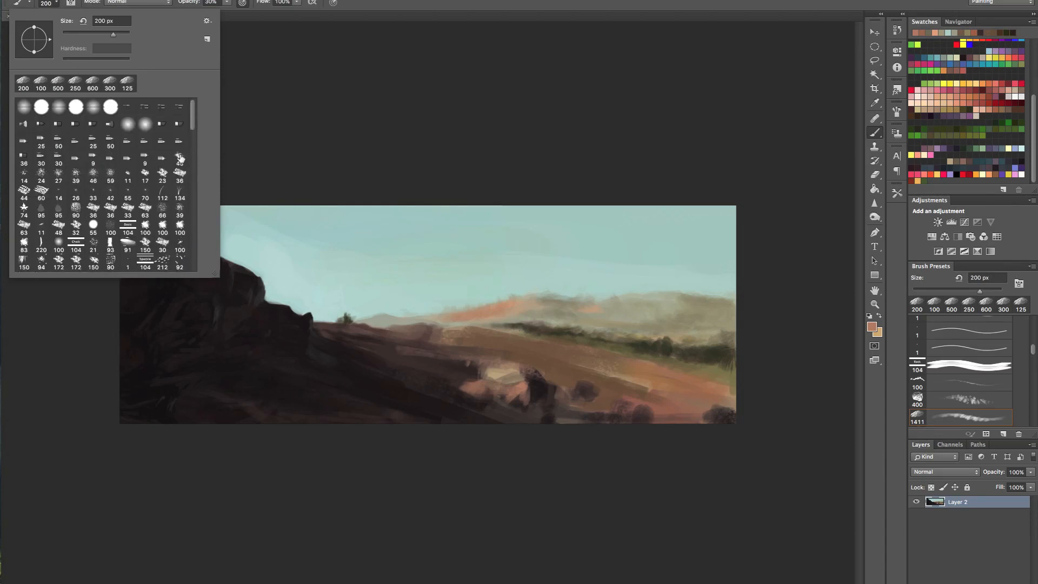
click(92, 263)
click(56, 3)
Step: Trim the orange hill's top edge with sampled sky blue at full opacity
alt+click(463, 294)
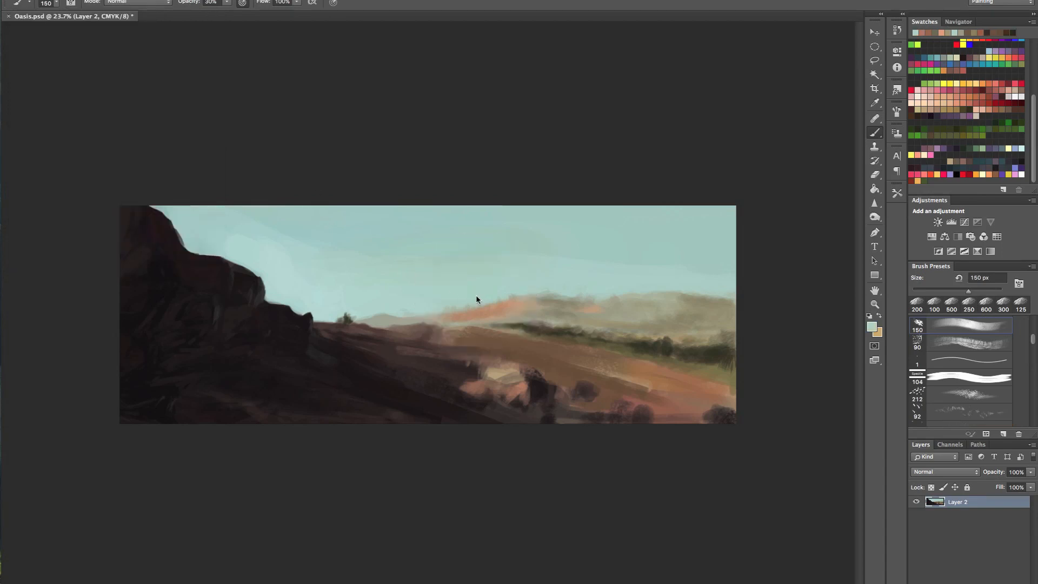
key(0)
key(bracketleft)
key(bracketleft)
key(bracketleft)
mouse_move(452, 309)
mouse_down()
mouse_move(513, 299)
mouse_move(461, 306)
mouse_up()
Step: Set up a smaller brush with a light peach colour at low opacity
key(bracketleft)
key(bracketleft)
key(bracketleft)
key(bracketleft)
key(bracketleft)
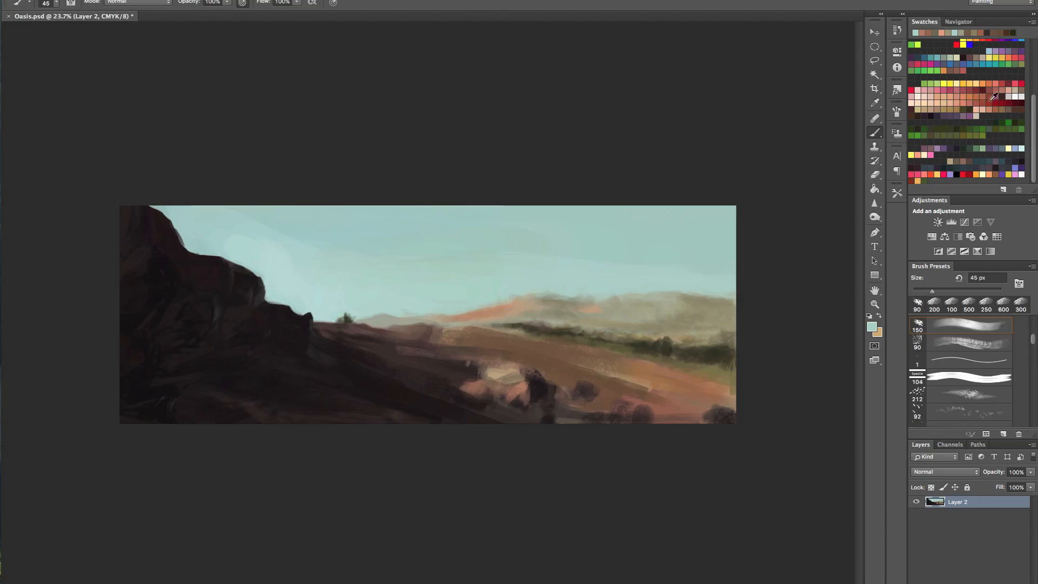
click(1019, 90)
key(1)
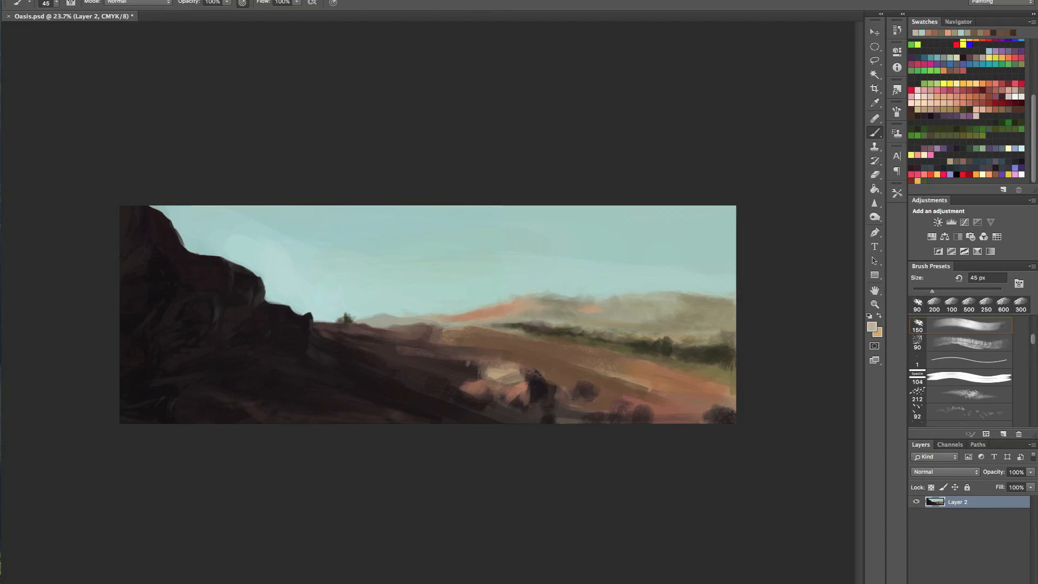
key(bracketleft)
key(bracketleft)
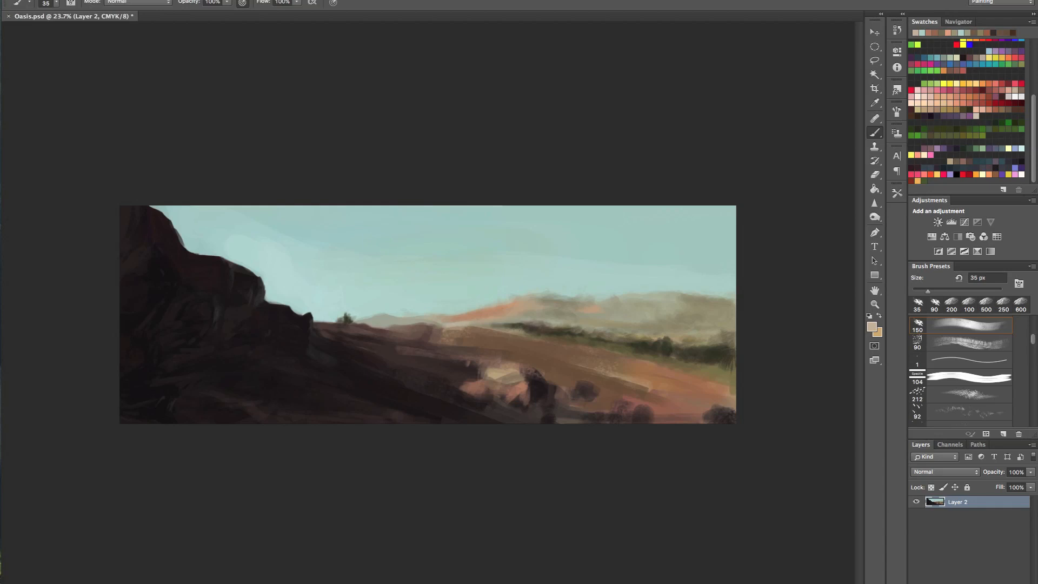
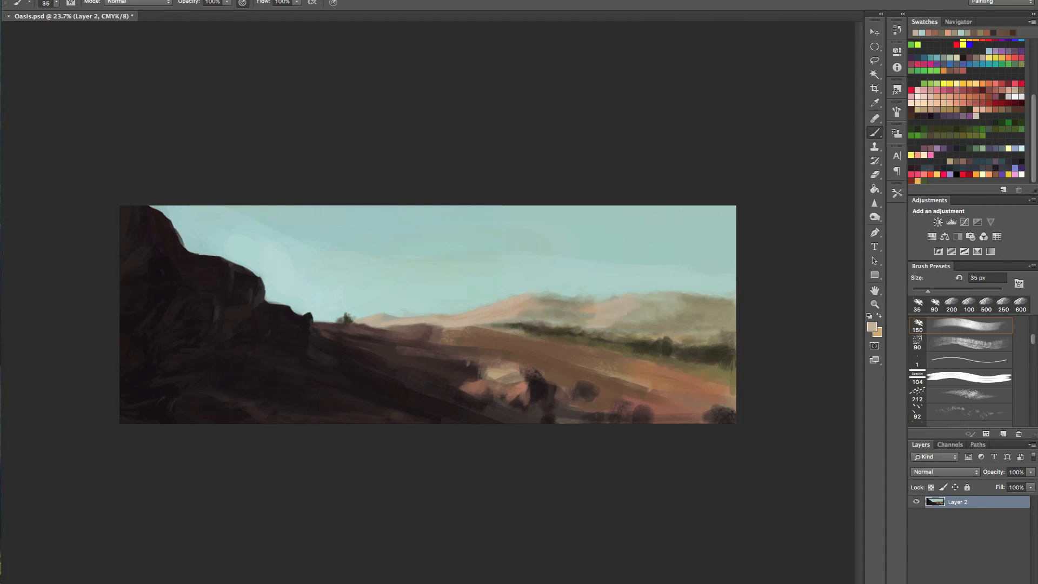
Step: Paint pale pink strokes over the distant hill to lighten the dark tree band
mouse_move(574, 325)
mouse_down()
mouse_move(586, 325)
mouse_move(576, 308)
mouse_move(553, 310)
mouse_move(564, 299)
mouse_up()
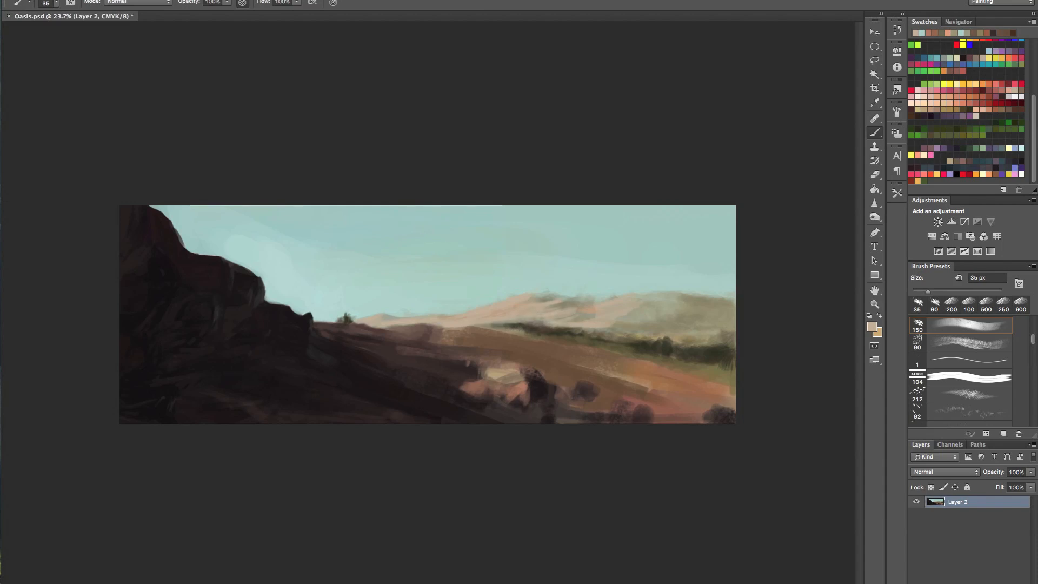
drag(503, 323, 542, 323)
drag(513, 324, 522, 322)
drag(611, 324, 707, 330)
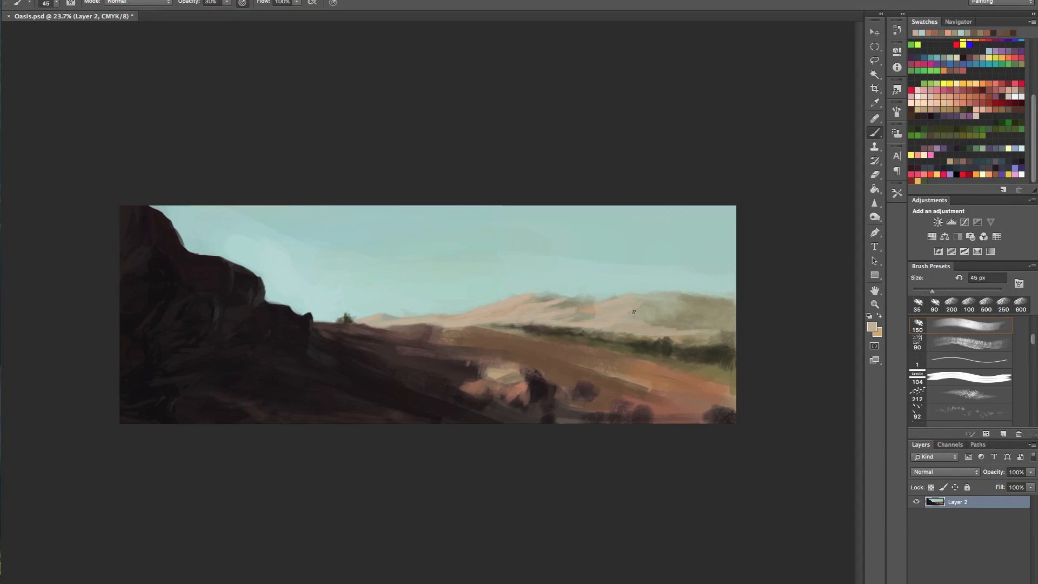
Step: At 50 px, undo a stray translucent hillside stroke and paint sampled sky teal near the hills
key(bracketright)
mouse_move(567, 347)
mouse_down()
mouse_move(510, 356)
mouse_move(580, 353)
mouse_move(534, 361)
mouse_up()
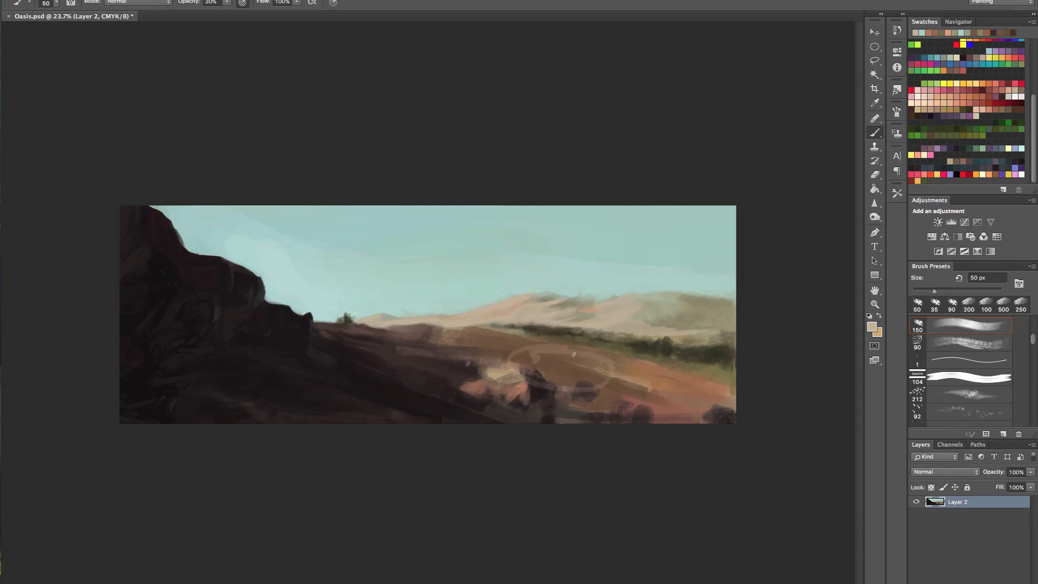
key(super+z)
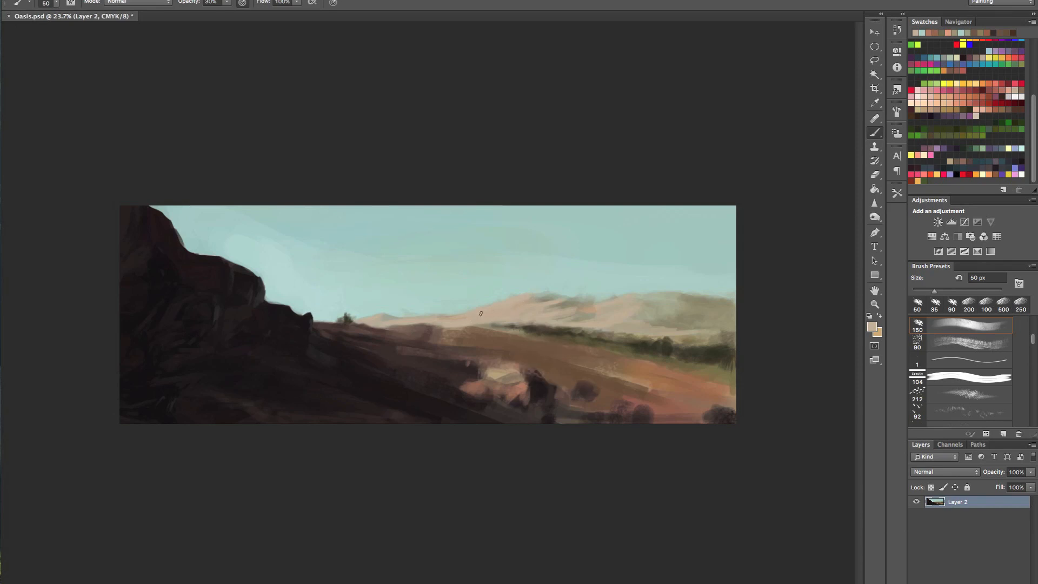
alt+click(508, 290)
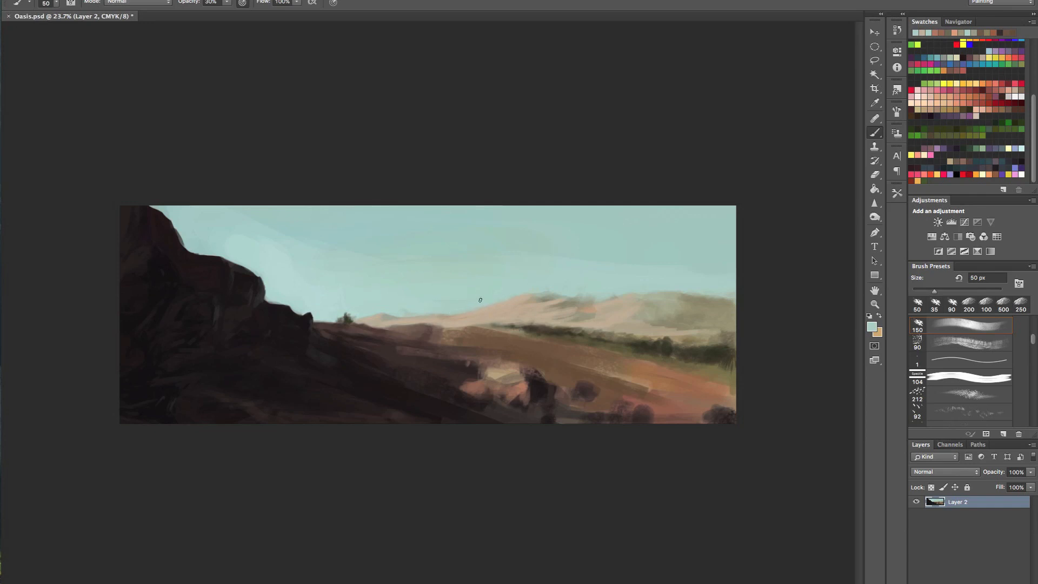
drag(400, 304, 398, 309)
Step: Shrink the brush to 30 px and sample mountain tans and light sky blues
alt+click(549, 298)
key(bracketleft)
key(bracketleft)
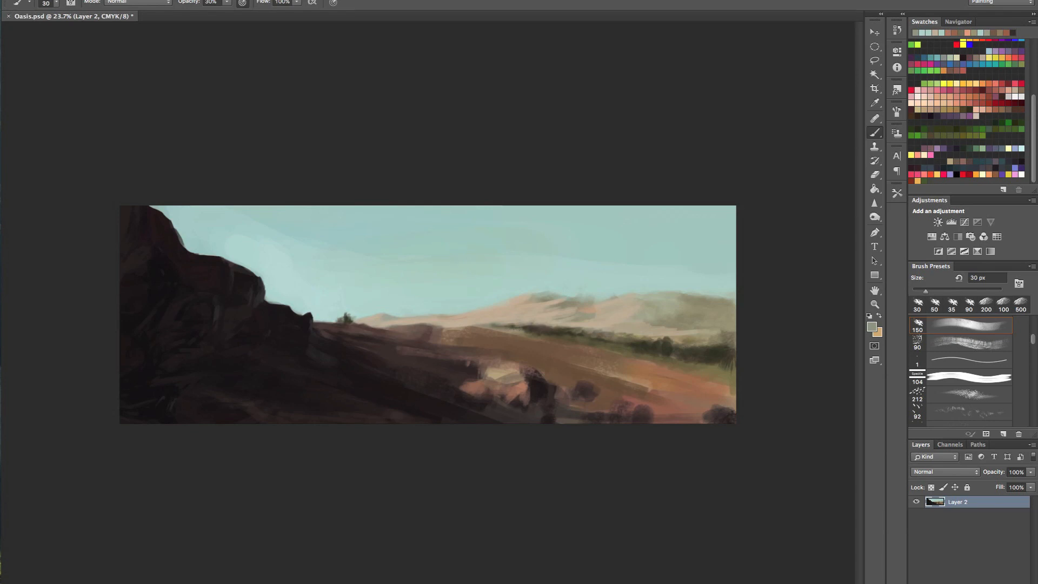
alt+click(528, 295)
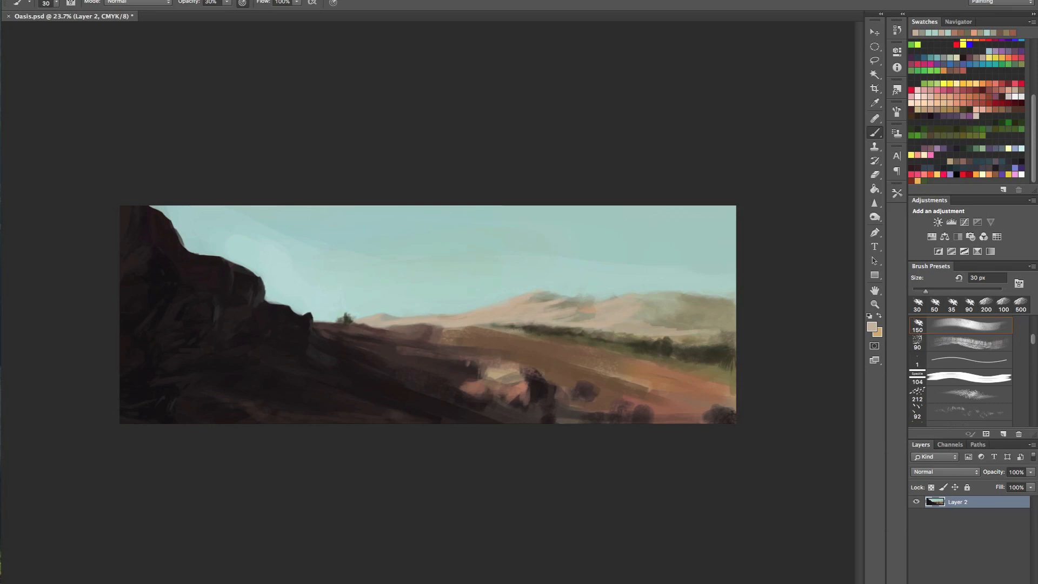
alt+click(551, 287)
alt+click(550, 276)
alt+click(548, 306)
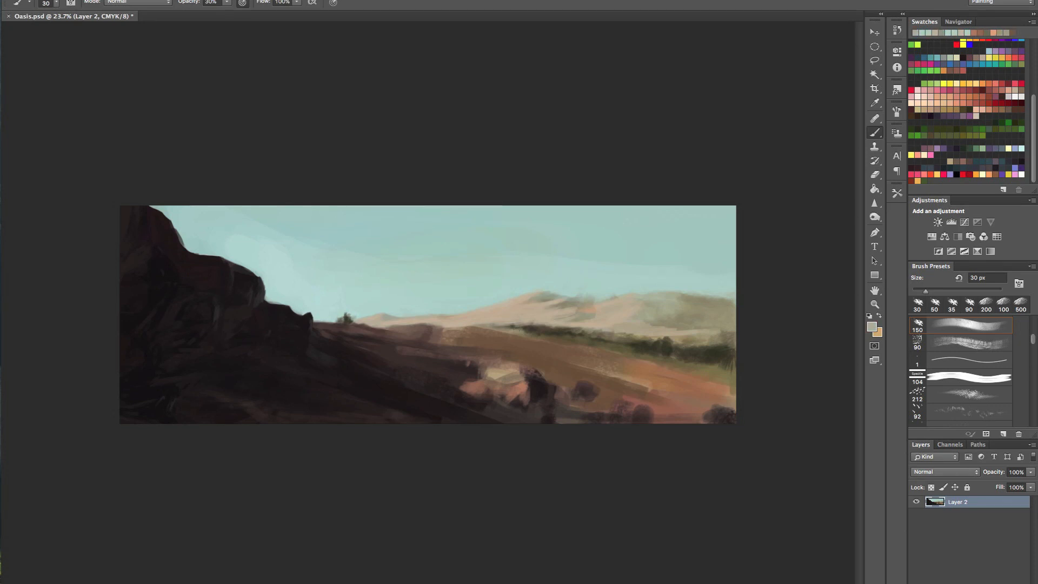
Step: Sample hill browns and beige, then settle on a greyish mauve painting colour
alt+click(481, 330)
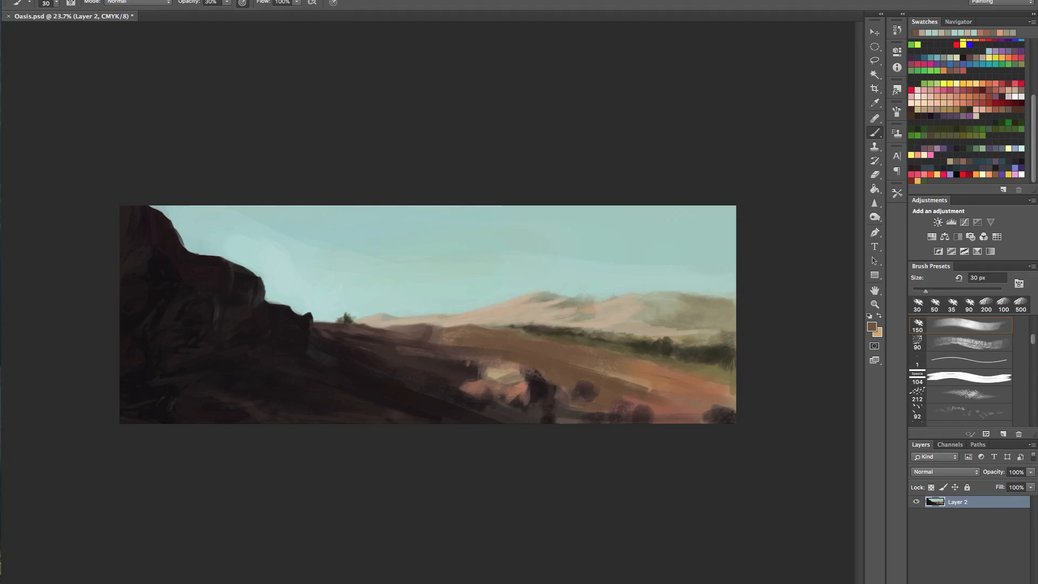
alt+click(542, 327)
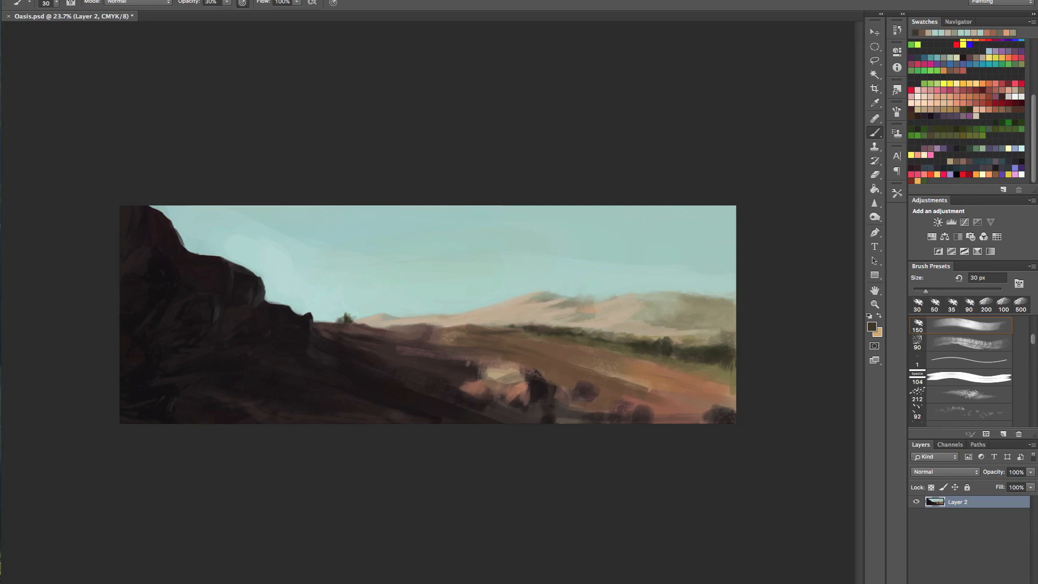
alt+click(543, 295)
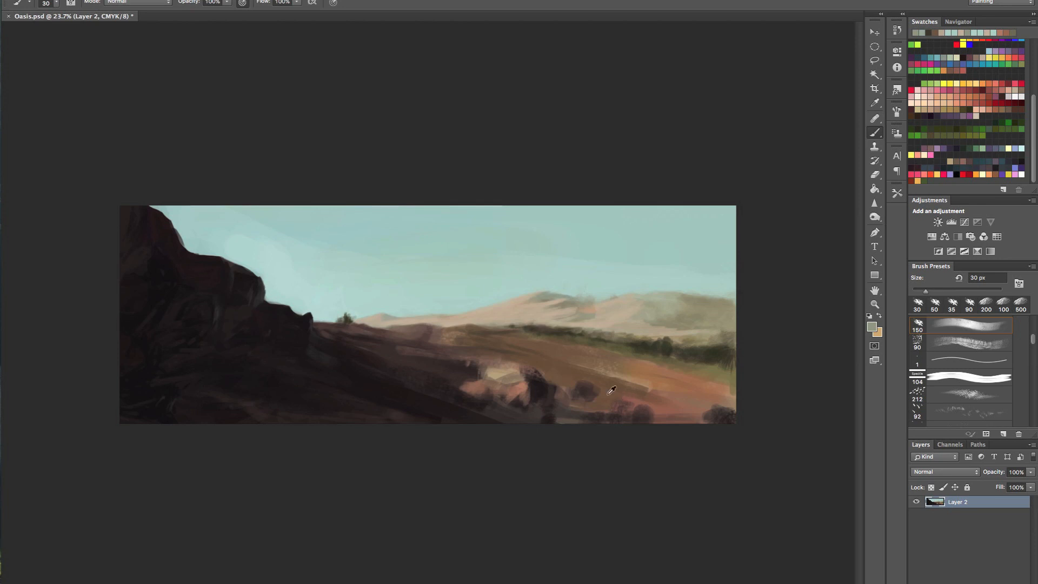
click(949, 143)
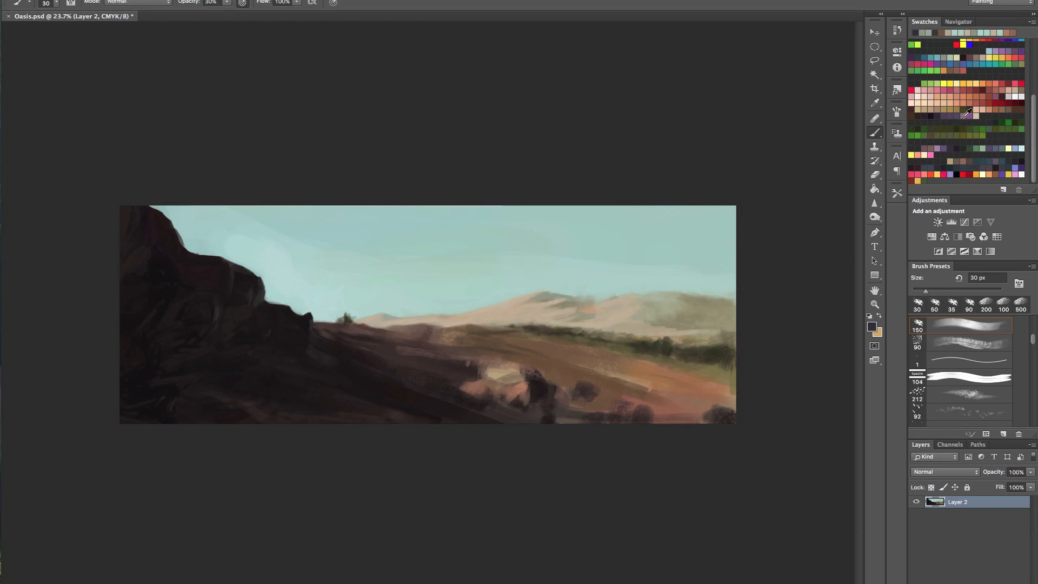
click(949, 145)
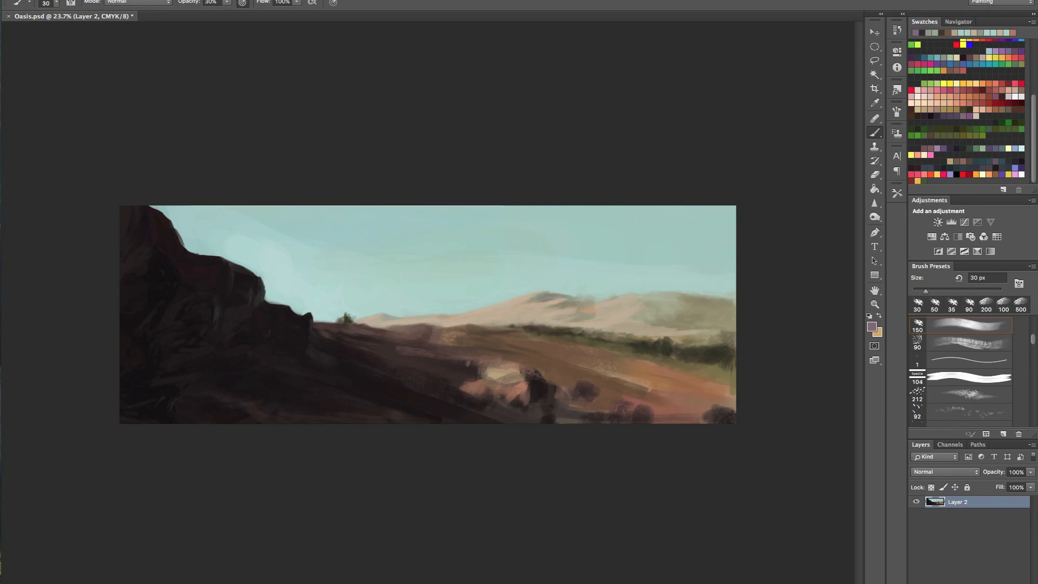
mouse_move(582, 305)
mouse_down()
mouse_move(544, 315)
mouse_move(583, 313)
mouse_up()
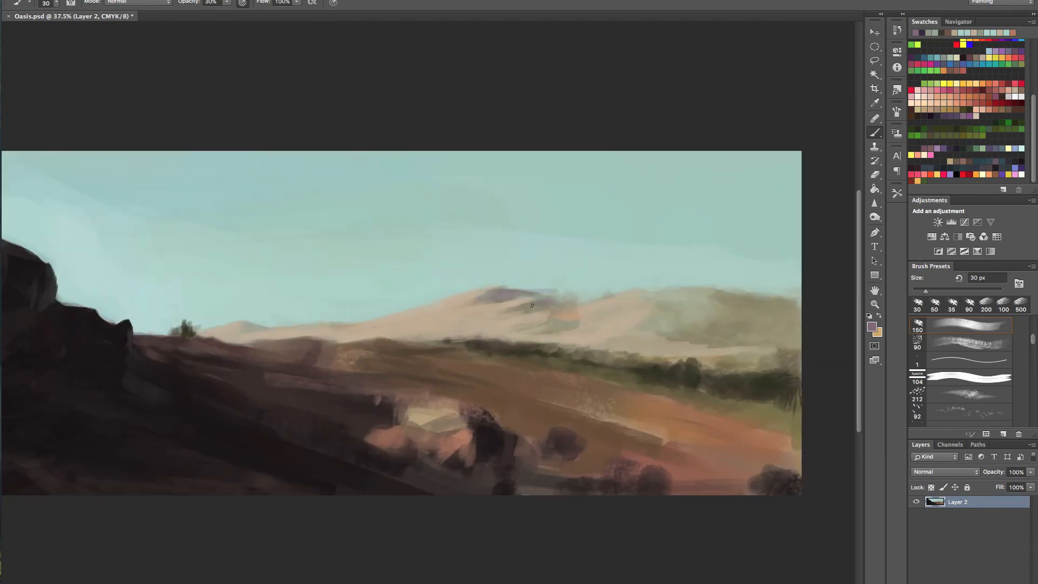
Step: Paint purple strokes on the dune and tint the right hill purple-grey at 125 px
mouse_move(543, 308)
mouse_down()
mouse_move(570, 314)
mouse_move(561, 329)
mouse_up()
key(bracketright)
key(bracketright)
key(bracketright)
key(bracketright)
key(bracketright)
key(bracketright)
key(bracketright)
key(bracketright)
drag(687, 298, 800, 322)
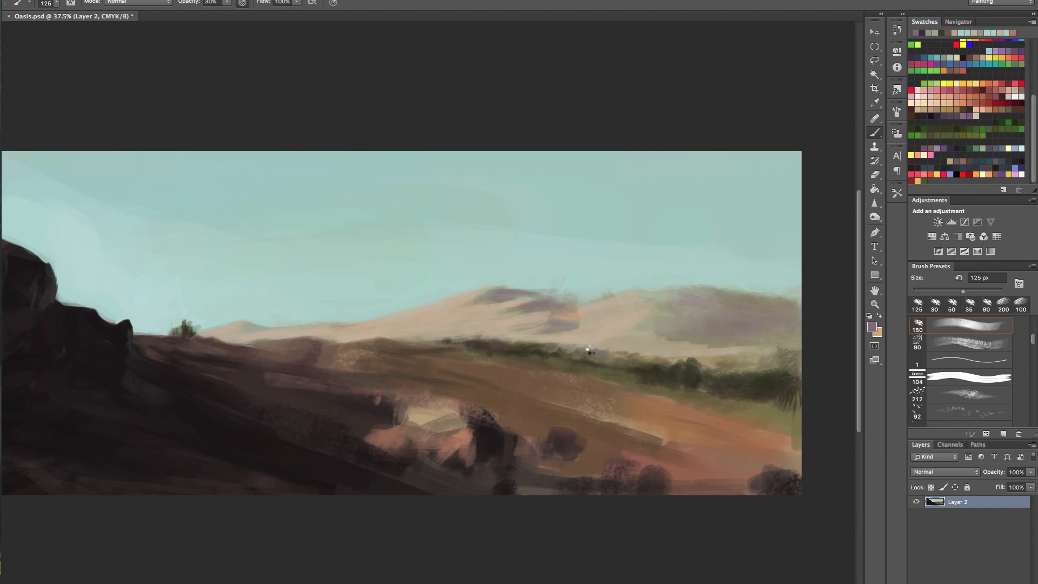
mouse_move(573, 346)
mouse_down()
mouse_move(529, 345)
mouse_move(559, 366)
mouse_move(612, 361)
mouse_up()
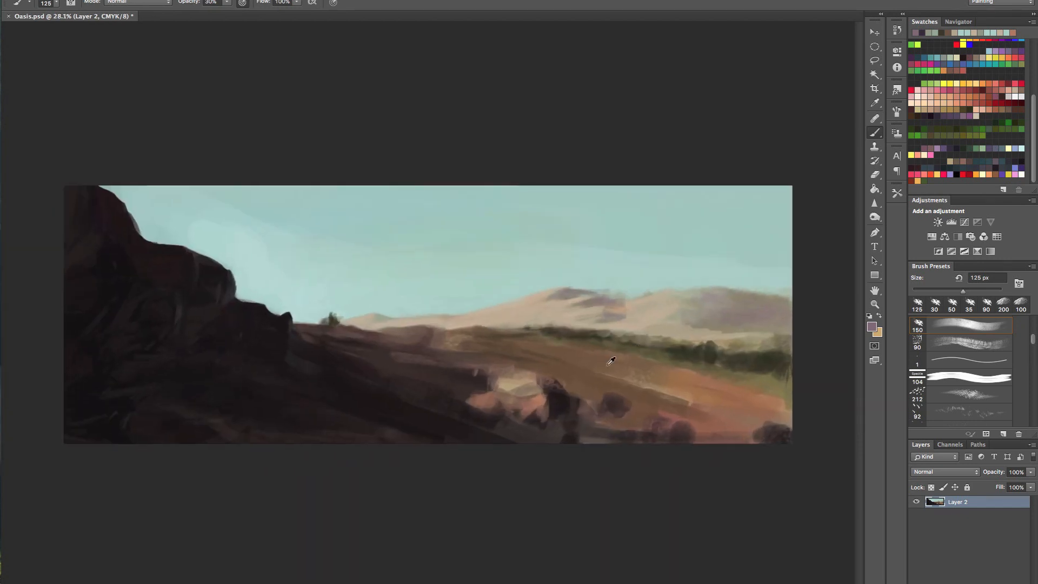
Step: Paint light beige highlights along the distant hill's ridge at 50 px, 100% opacity
alt+click(654, 303)
key(bracketleft)
key(bracketleft)
key(bracketleft)
key(bracketleft)
key(bracketleft)
key(bracketleft)
key(0)
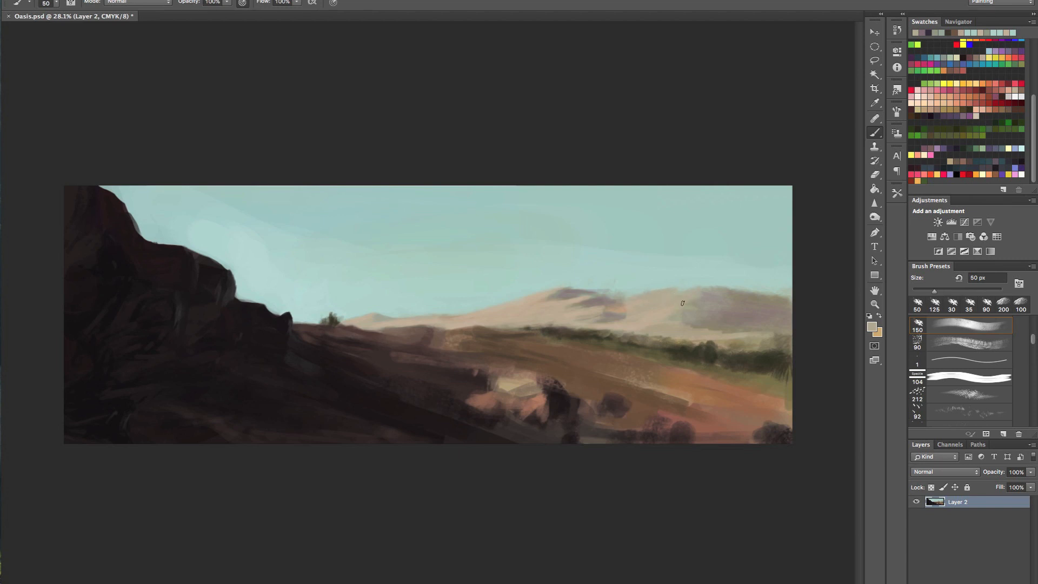
mouse_move(683, 303)
mouse_down()
mouse_move(722, 308)
mouse_move(680, 322)
mouse_move(782, 324)
mouse_move(730, 334)
mouse_move(797, 327)
mouse_move(756, 333)
mouse_move(778, 326)
mouse_move(724, 320)
mouse_move(770, 313)
mouse_up()
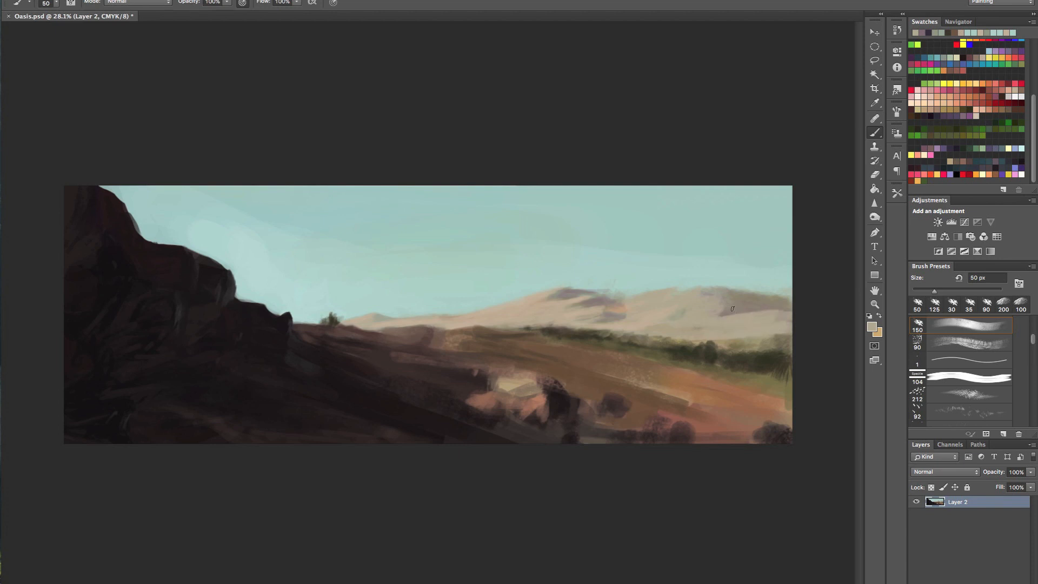
alt+click(779, 312)
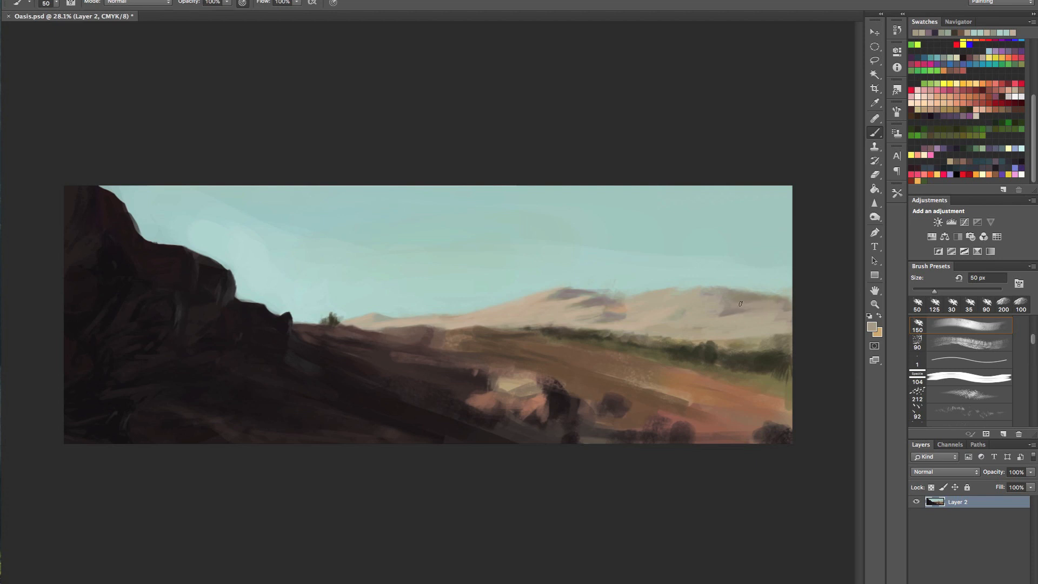
drag(764, 295, 735, 297)
Step: Sample sky blue and hill tans as candidate colours for further strokes
alt+click(782, 277)
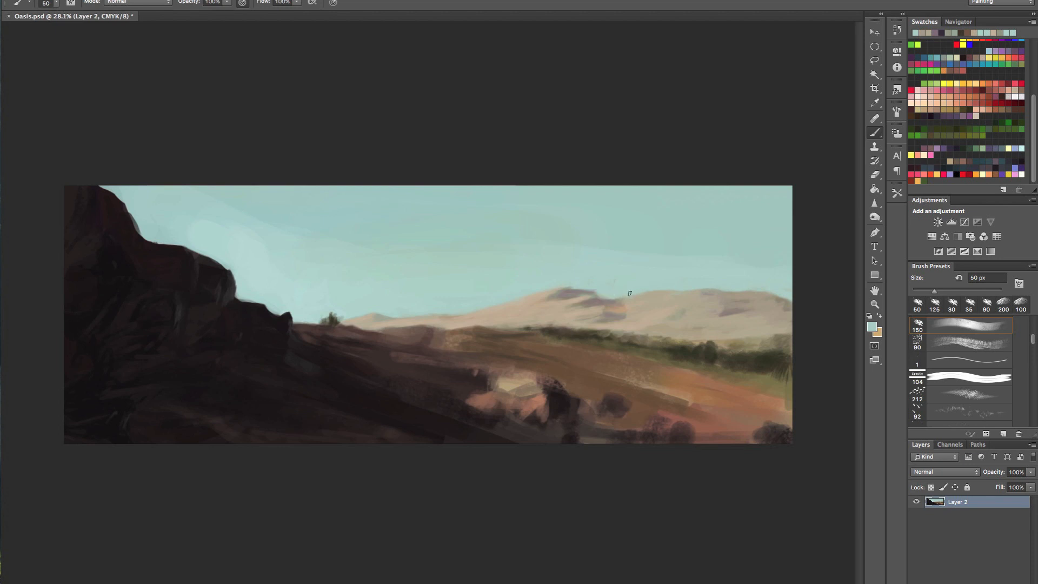
alt+click(613, 304)
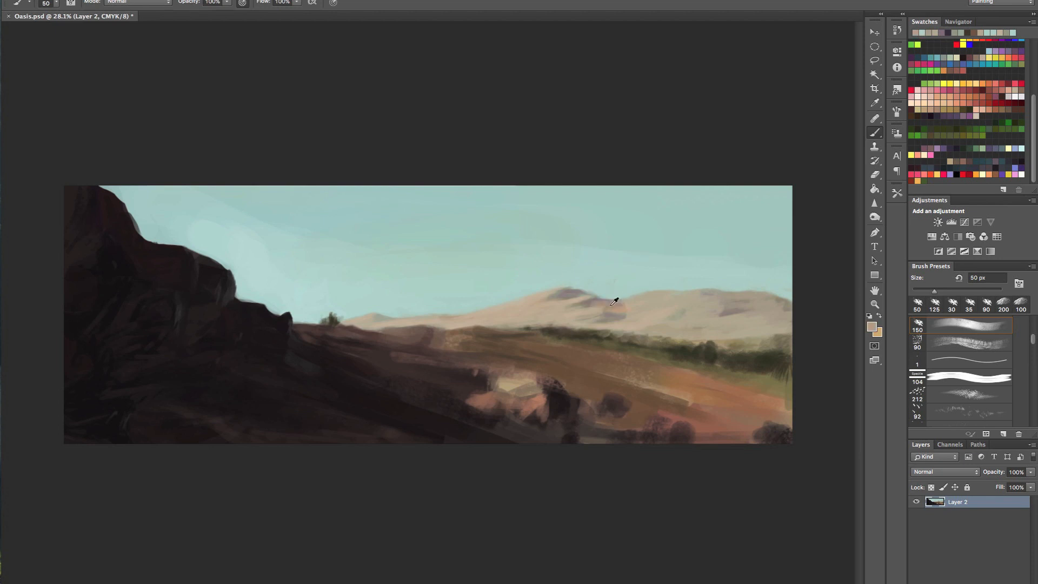
alt+click(586, 297)
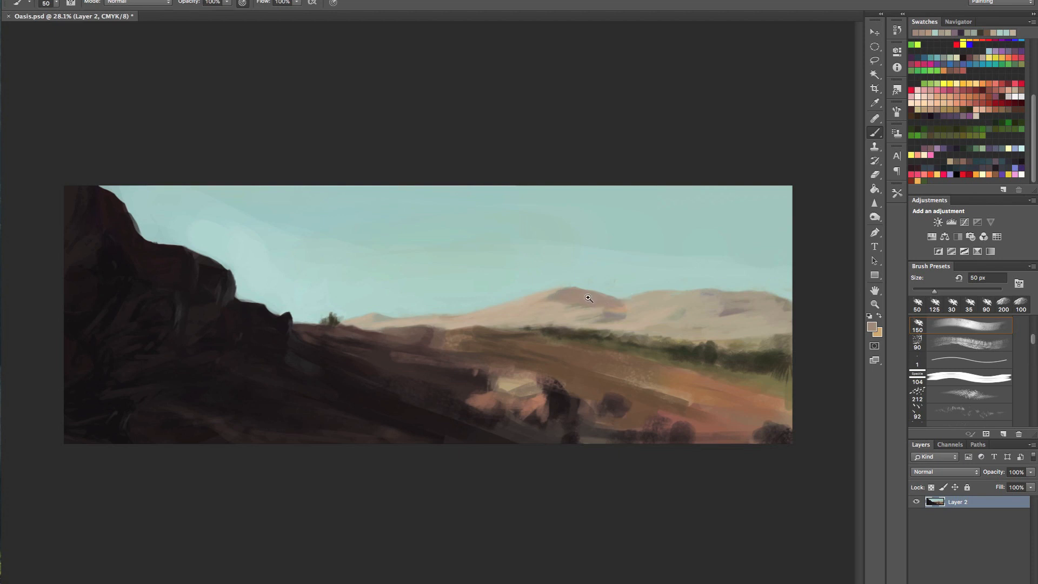
drag(590, 298, 529, 304)
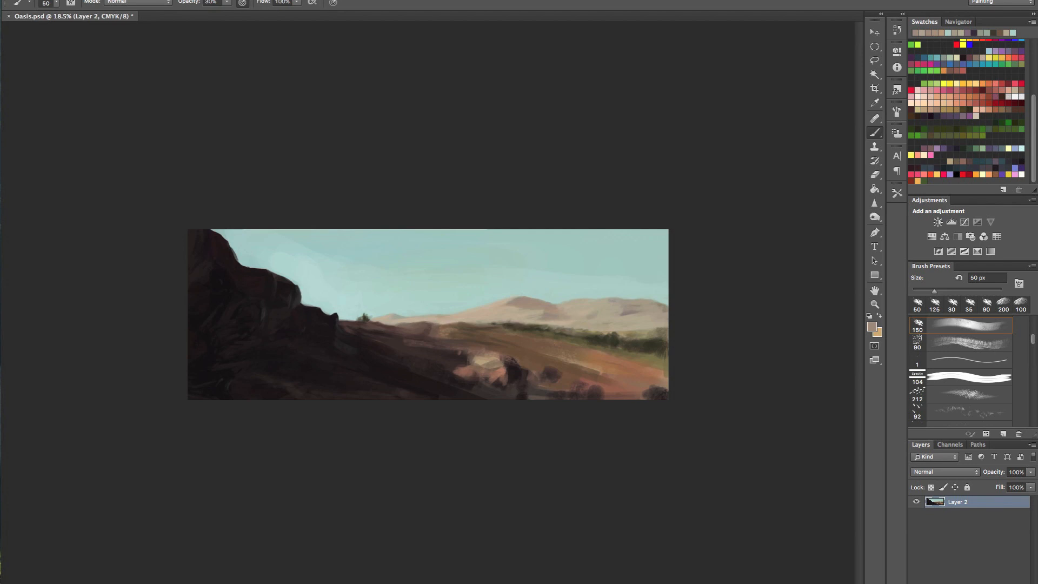
Step: Sample tan and sky colours, set 100% opacity, and resize the brush down from 125 px
alt+click(588, 310)
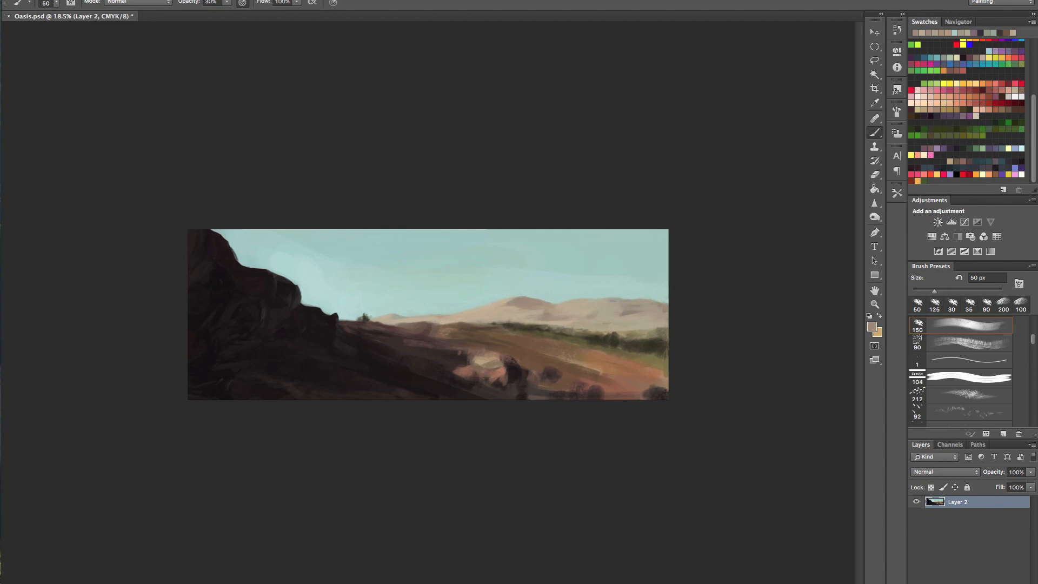
mouse_move(636, 312)
mouse_down()
mouse_move(666, 309)
mouse_move(624, 308)
mouse_move(656, 309)
mouse_up()
alt+click(602, 261)
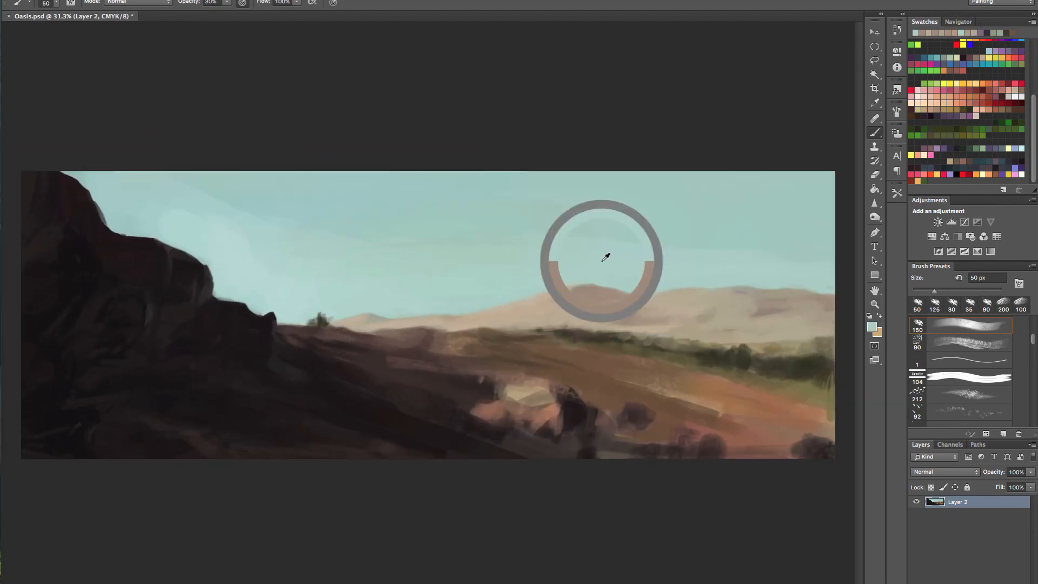
key(0)
key(])
key(])
key(])
key(])
key(])
key(])
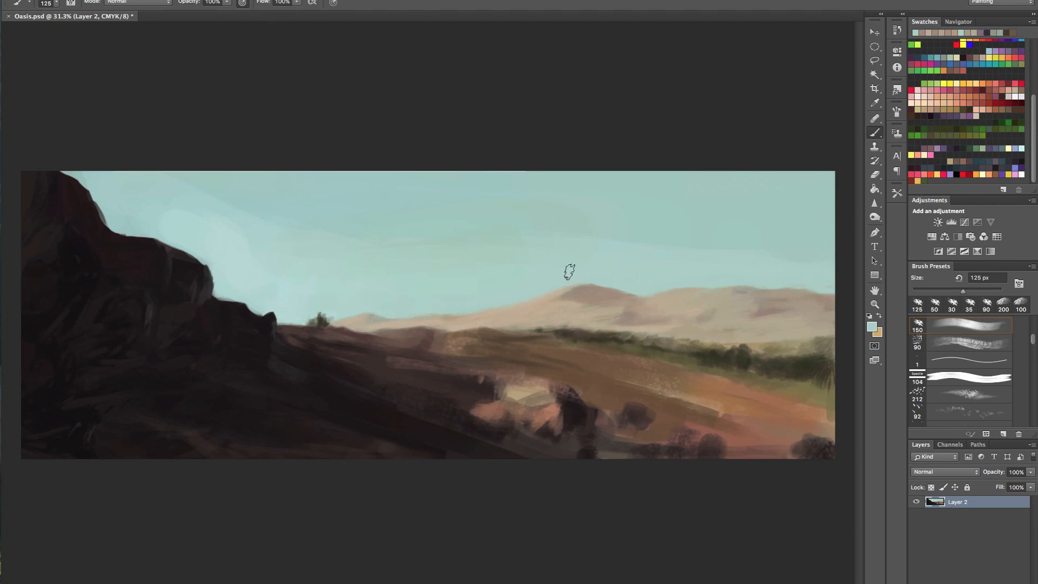
mouse_move(691, 290)
mouse_down()
mouse_move(607, 292)
mouse_move(661, 281)
mouse_up()
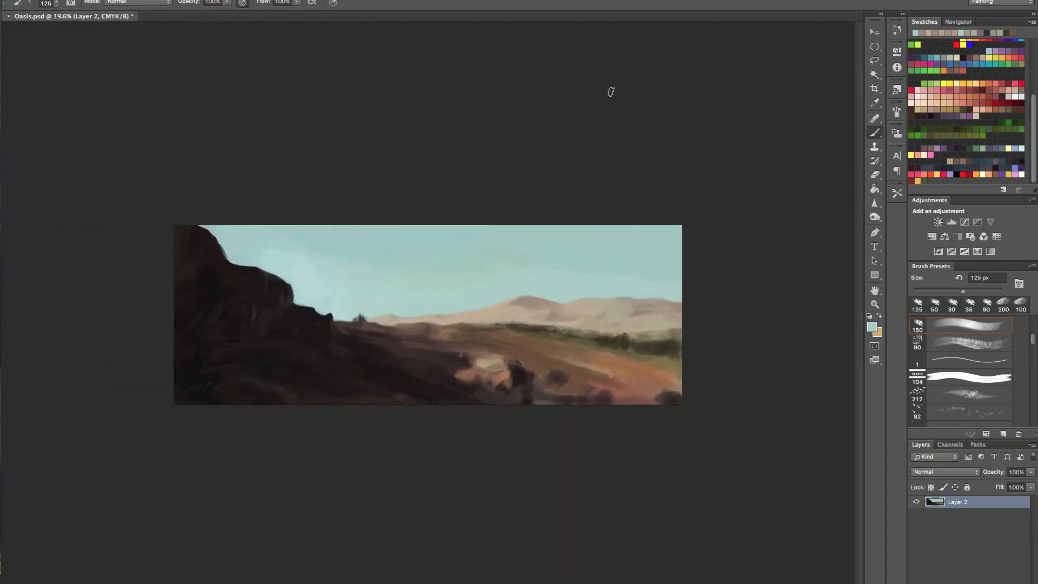
key([)
key([)
Step: Sample dark green and olive, and paint a short light-olive stroke on the field
alt+click(552, 327)
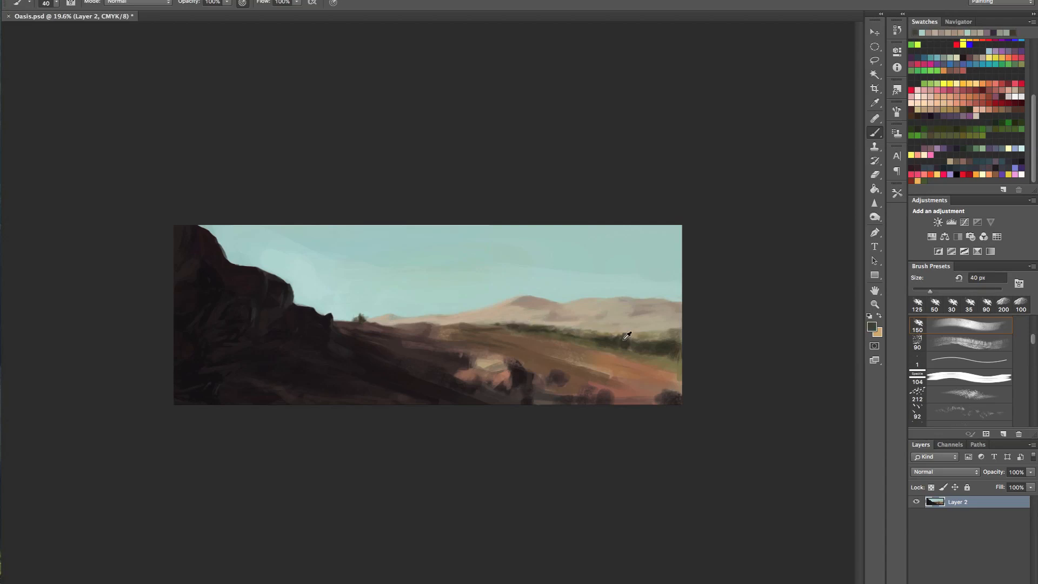
alt+click(627, 337)
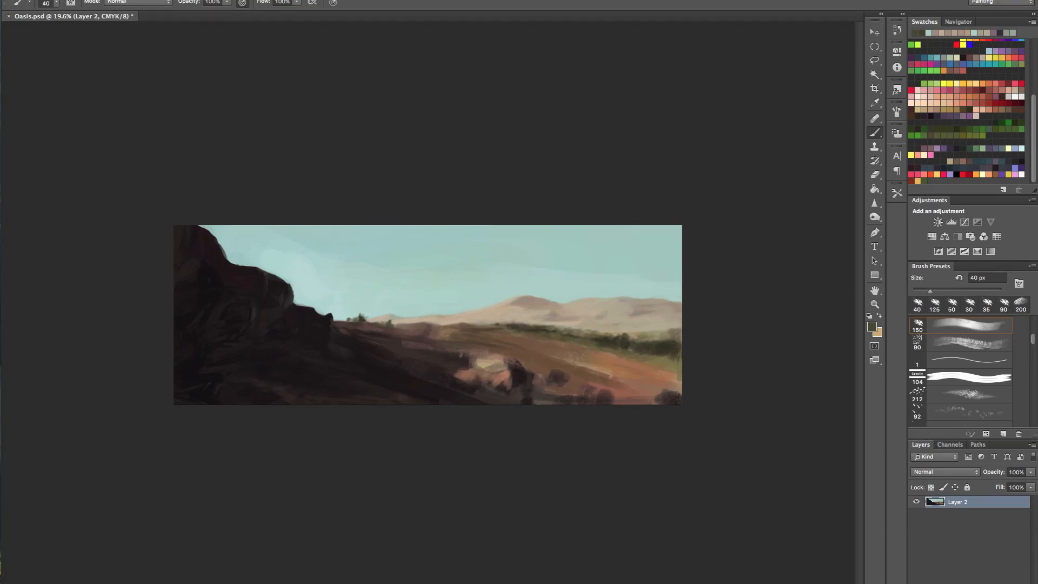
alt+click(632, 337)
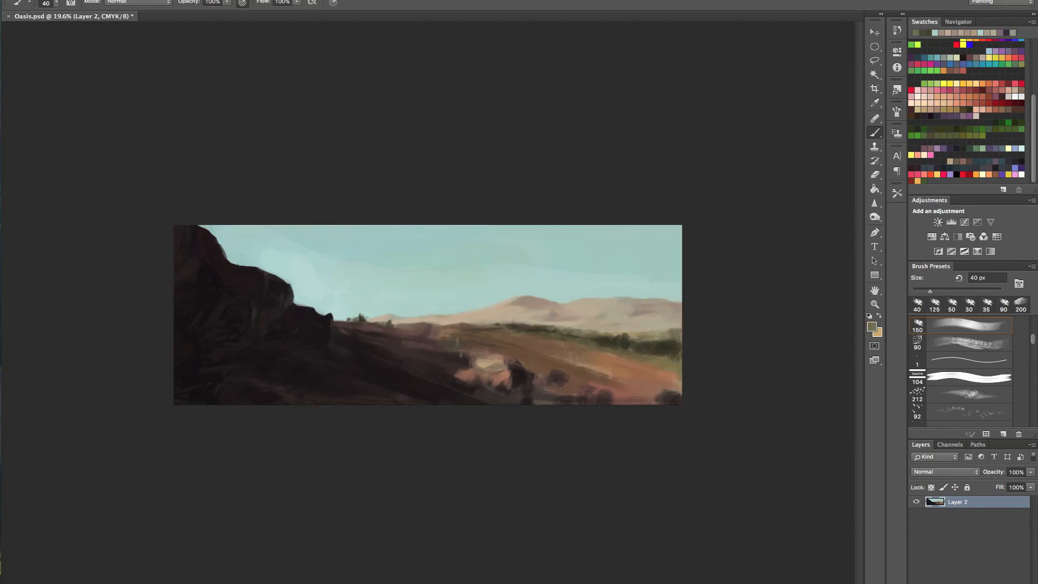
drag(453, 352, 454, 338)
alt+click(619, 339)
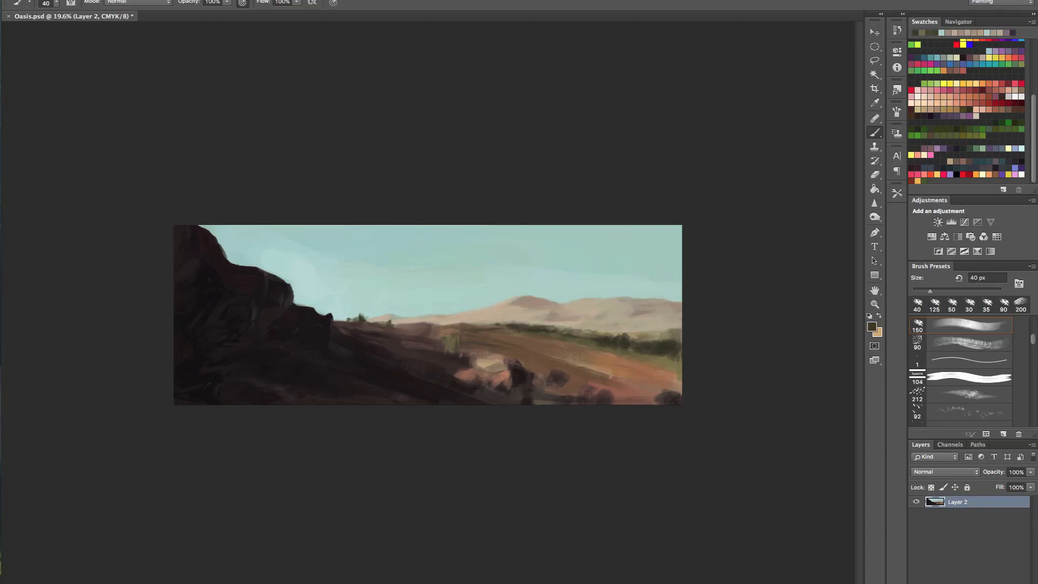
alt+click(439, 351)
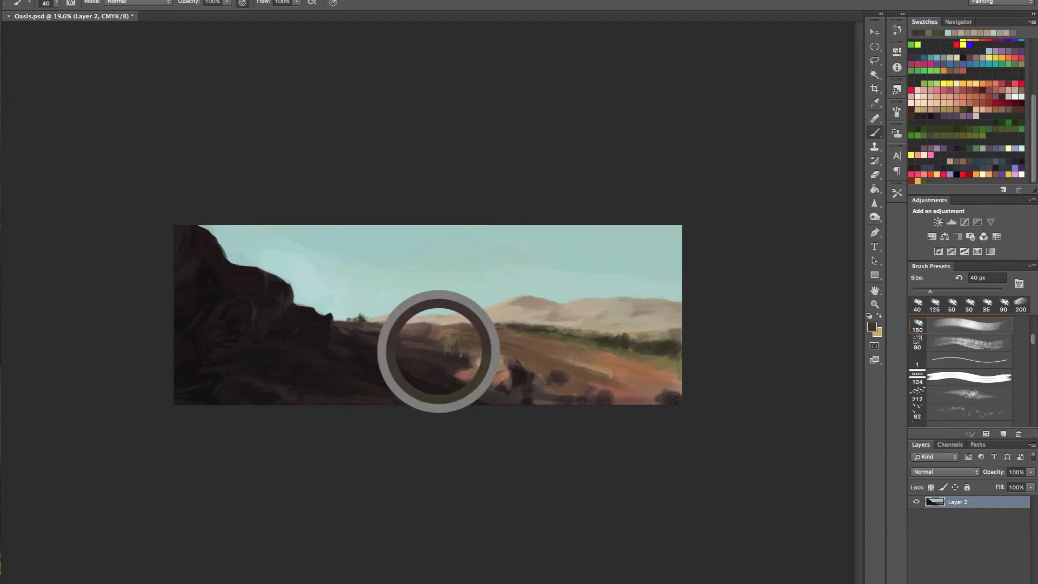
alt+click(468, 342)
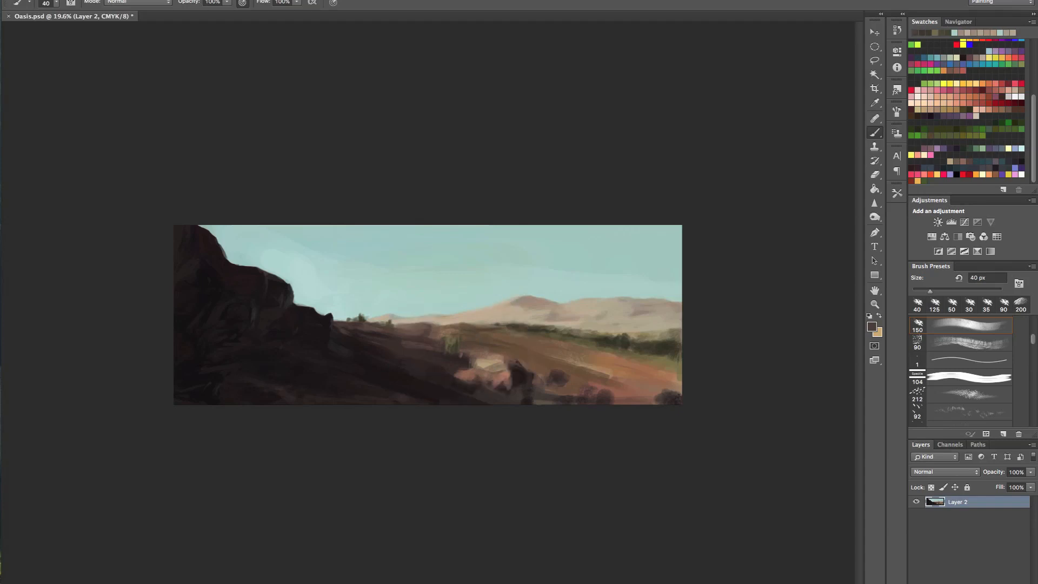
Step: Paint light tan dabs near the ridge and faint strokes along the slope
alt+click(438, 331)
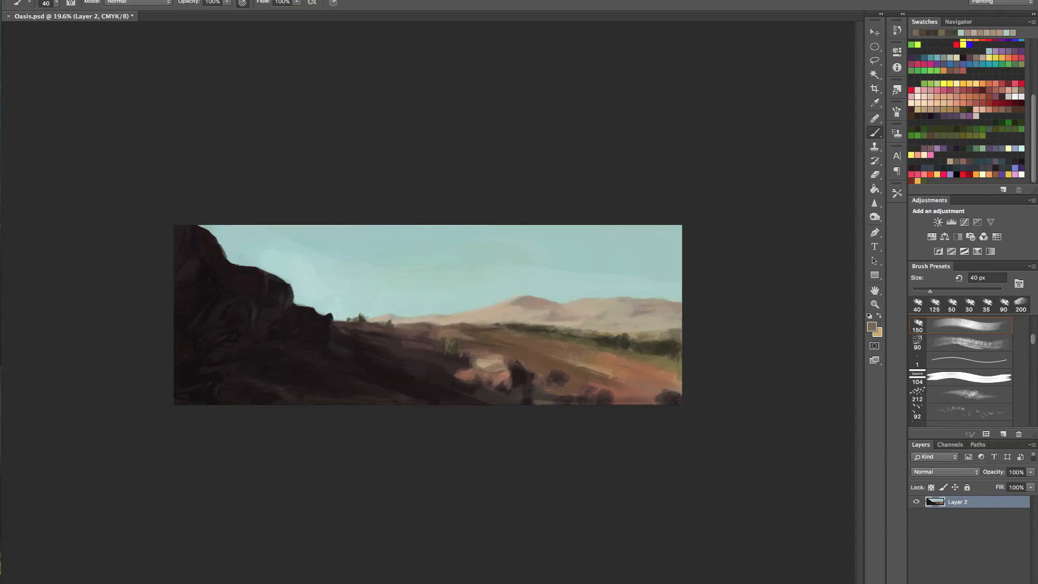
alt+click(618, 366)
alt+click(481, 359)
drag(453, 328, 435, 329)
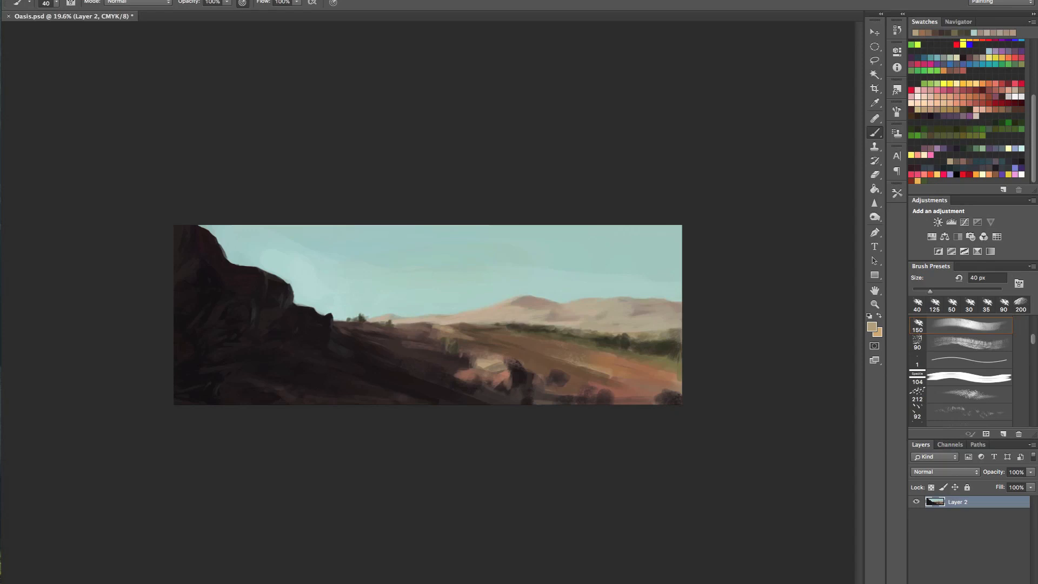
mouse_move(398, 325)
mouse_down()
mouse_move(421, 332)
mouse_move(367, 325)
mouse_up()
Step: Zoom in and paint light strokes along the horizon edge, the slope, and the diagonal sandy streak
scroll(377, 329, up, 4)
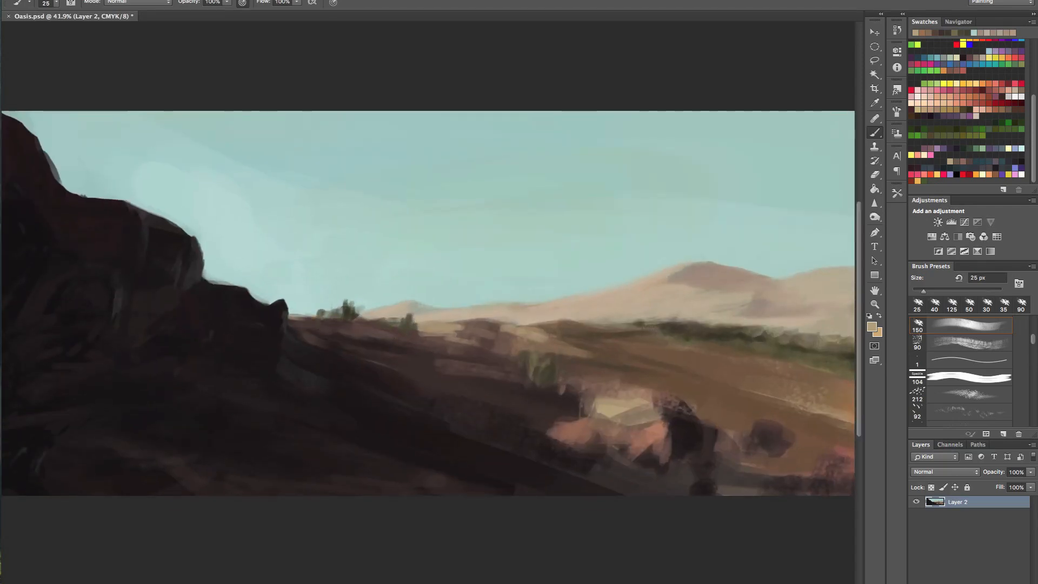
drag(297, 317, 383, 329)
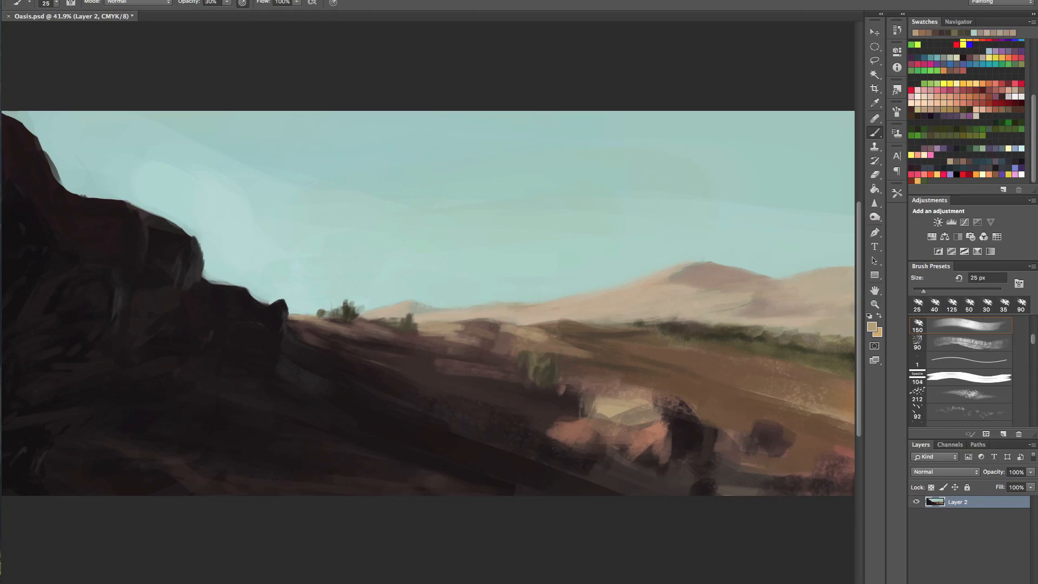
drag(462, 333, 482, 338)
mouse_move(545, 337)
mouse_down()
mouse_move(620, 353)
mouse_move(650, 341)
mouse_move(613, 332)
mouse_move(674, 341)
mouse_move(667, 327)
mouse_move(729, 336)
mouse_move(739, 356)
mouse_move(632, 320)
mouse_up()
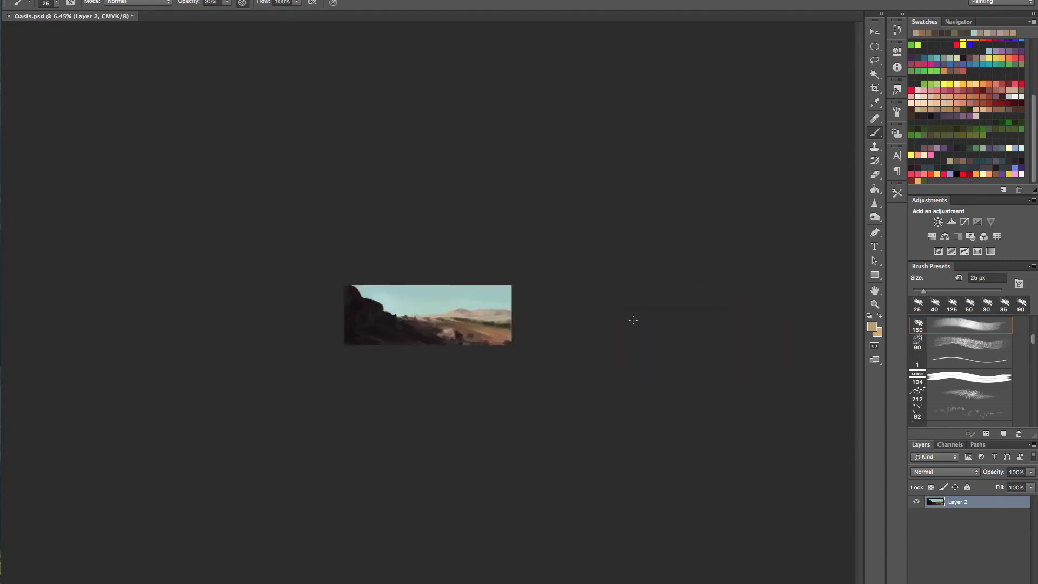
Step: Darken the light foreground patch with dark brown at 300 px
drag(488, 334, 534, 330)
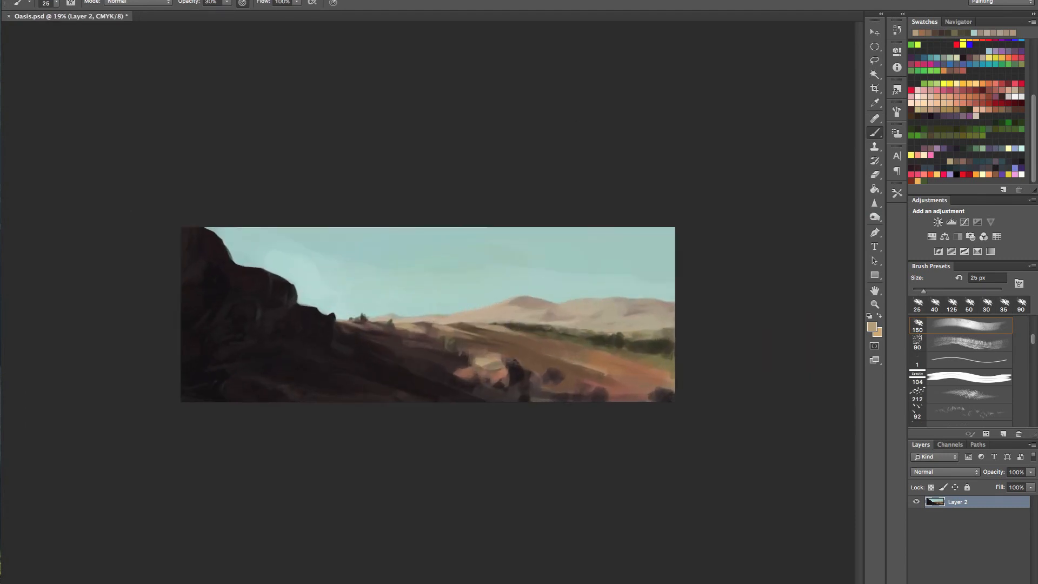
alt+click(503, 342)
key(bracketright)
key(bracketright)
key(bracketright)
key(bracketright)
key(bracketright)
key(bracketright)
key(bracketright)
key(bracketright)
key(bracketright)
key(bracketright)
key(bracketright)
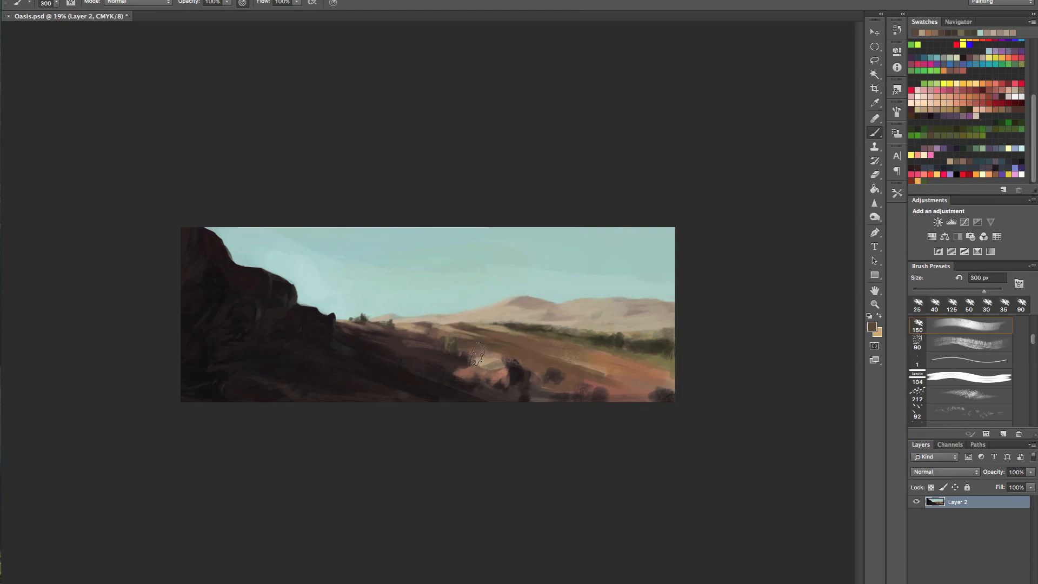
click(483, 361)
alt+click(452, 364)
mouse_move(458, 366)
mouse_down()
mouse_move(486, 366)
mouse_move(543, 395)
mouse_move(586, 390)
mouse_move(519, 347)
mouse_move(476, 352)
mouse_move(567, 392)
mouse_move(492, 361)
mouse_up()
Step: Paint light tan rocks on the hillside with the brush at 150 then 70 px
alt+click(544, 368)
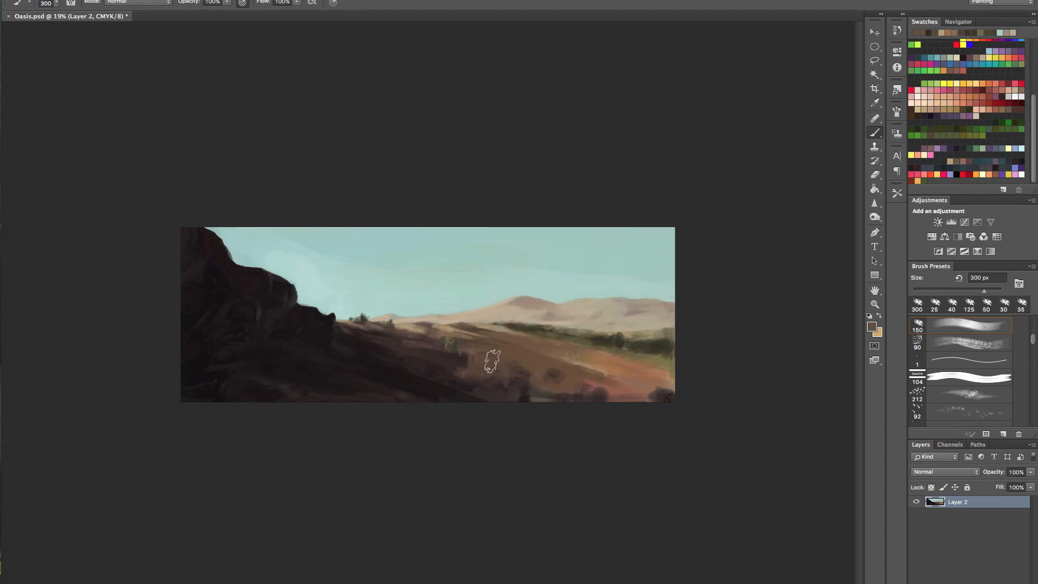
alt+click(454, 328)
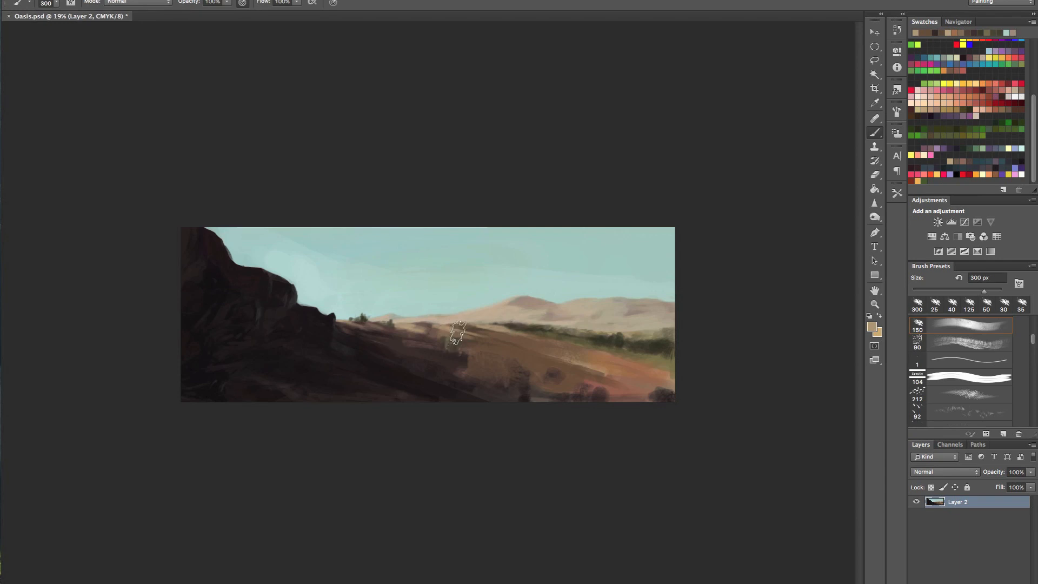
key(bracketleft)
key(bracketleft)
key(bracketleft)
key(bracketleft)
key(bracketleft)
key(bracketleft)
key(bracketleft)
click(506, 372)
key(bracketleft)
key(bracketleft)
click(505, 372)
mouse_move(505, 385)
mouse_down()
mouse_move(502, 372)
mouse_move(484, 372)
mouse_move(505, 377)
mouse_move(502, 362)
mouse_move(543, 370)
mouse_move(534, 369)
mouse_up()
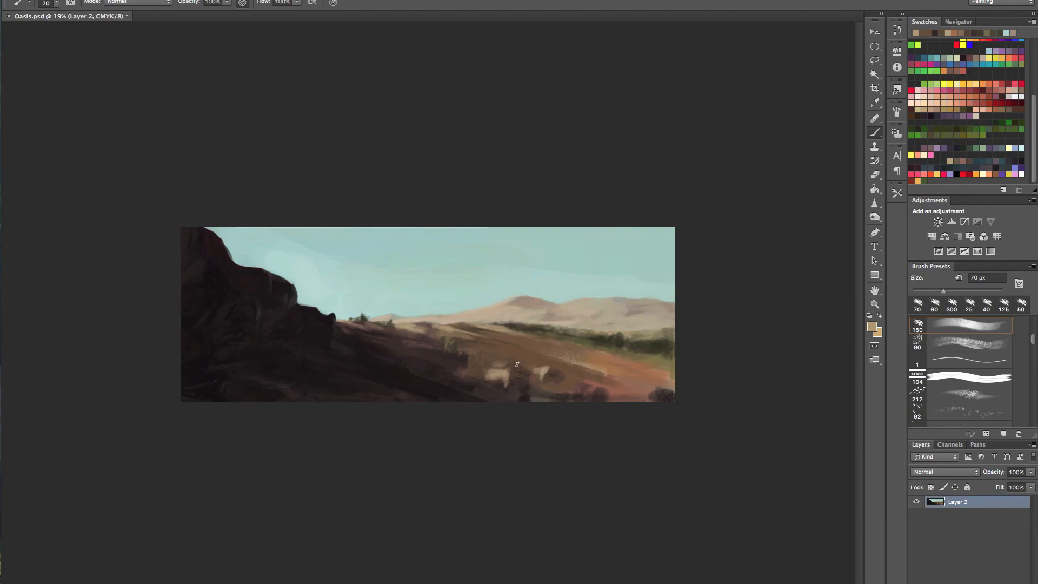
click(478, 358)
Step: Add a light tan block and upright rock at 45 px, and a 125 px rock at the lower-right edge
key(bracketleft)
drag(425, 342, 440, 342)
drag(398, 333, 374, 335)
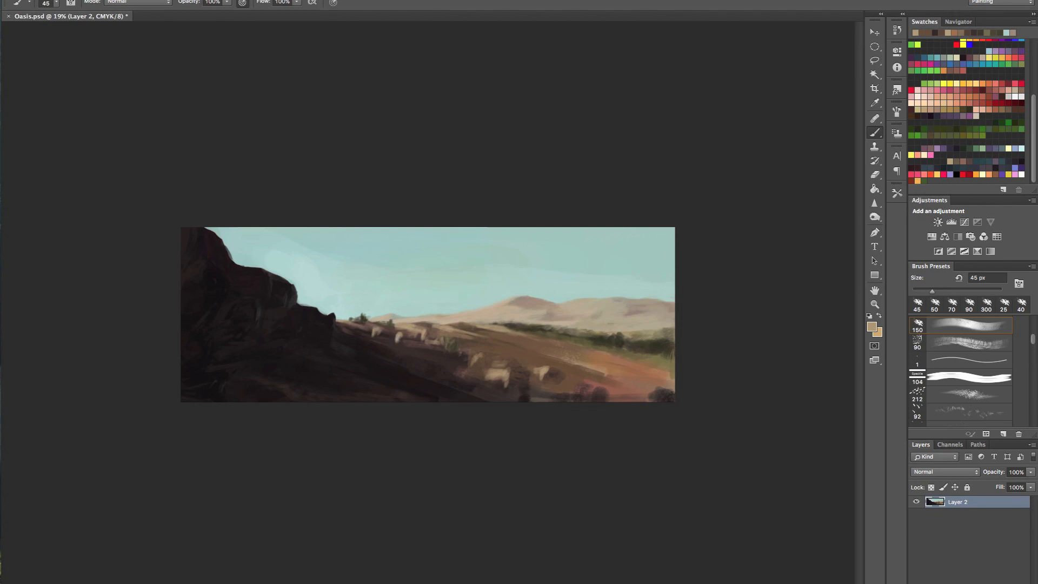
key(bracketright)
key(bracketright)
key(bracketright)
key(bracketright)
key(bracketright)
key(bracketright)
key(bracketright)
mouse_move(651, 396)
mouse_down()
mouse_move(592, 405)
mouse_move(588, 389)
mouse_move(580, 406)
mouse_move(526, 393)
mouse_move(600, 393)
mouse_move(564, 390)
mouse_up()
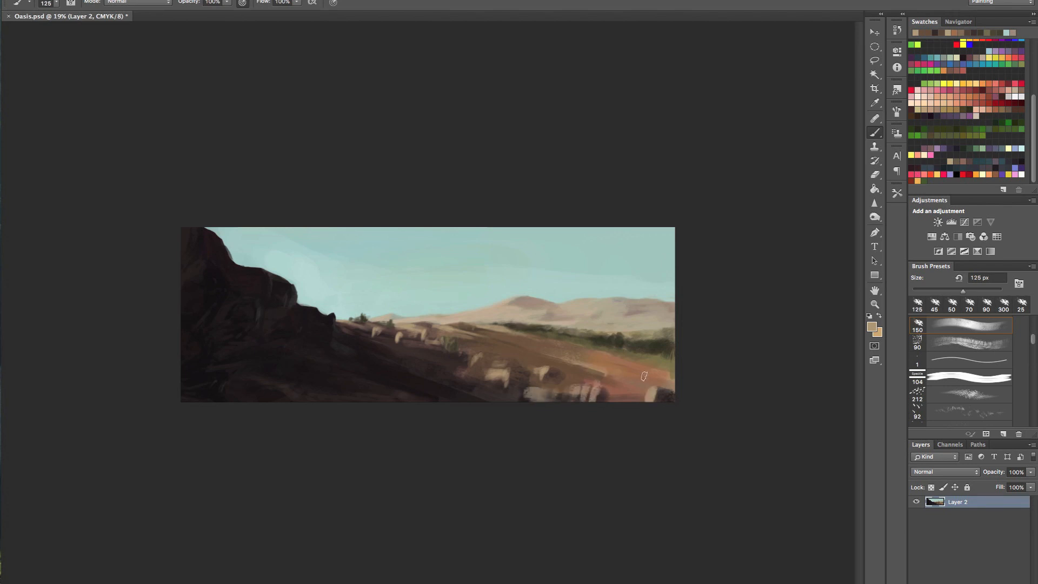
Step: Scatter several small light tan rocks across the field at 70 and 45 px
key(bracketleft)
key(bracketleft)
key(bracketleft)
key(bracketleft)
key(bracketleft)
key(bracketleft)
key(bracketleft)
click(637, 362)
key(bracketleft)
key(bracketleft)
mouse_move(541, 357)
mouse_down()
mouse_move(560, 353)
mouse_move(523, 351)
mouse_up()
drag(491, 350, 510, 338)
mouse_move(502, 340)
mouse_down()
mouse_move(510, 331)
mouse_move(497, 330)
mouse_move(537, 338)
mouse_up()
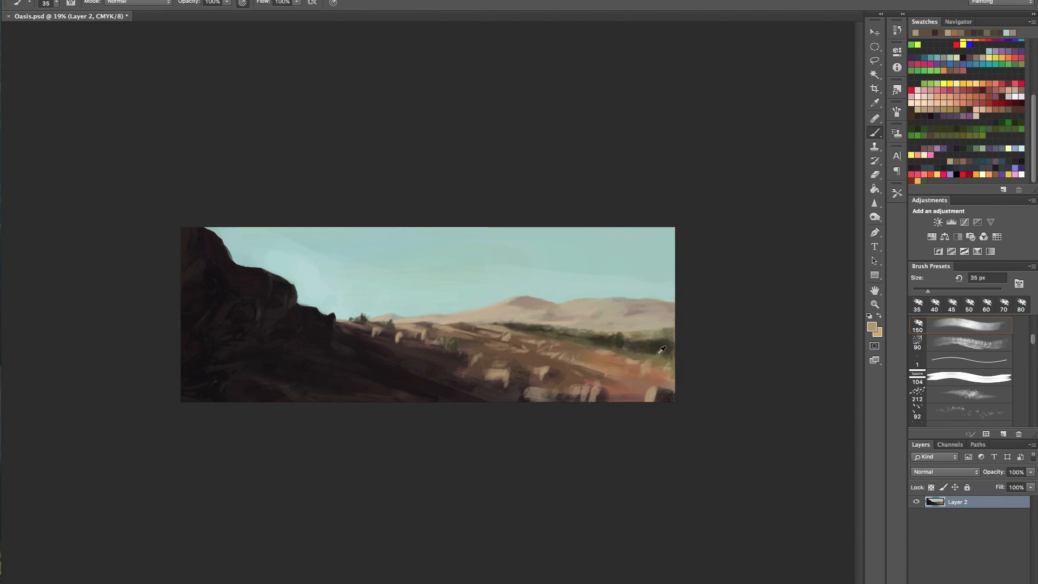
Step: Pick a tan colour and paint a 70 px light stroke over the foreground rocks
click(963, 109)
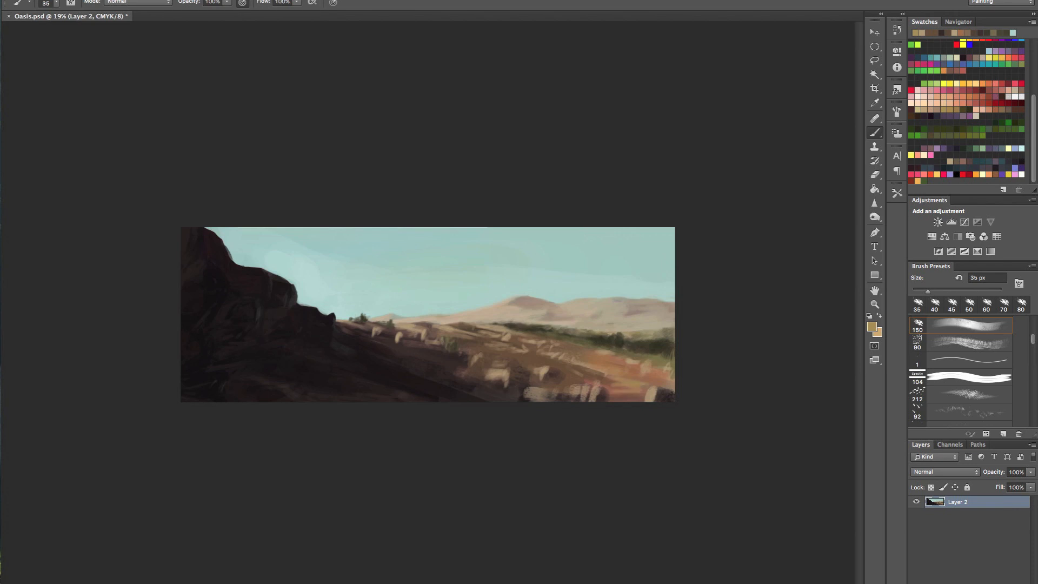
drag(1034, 119, 1036, 48)
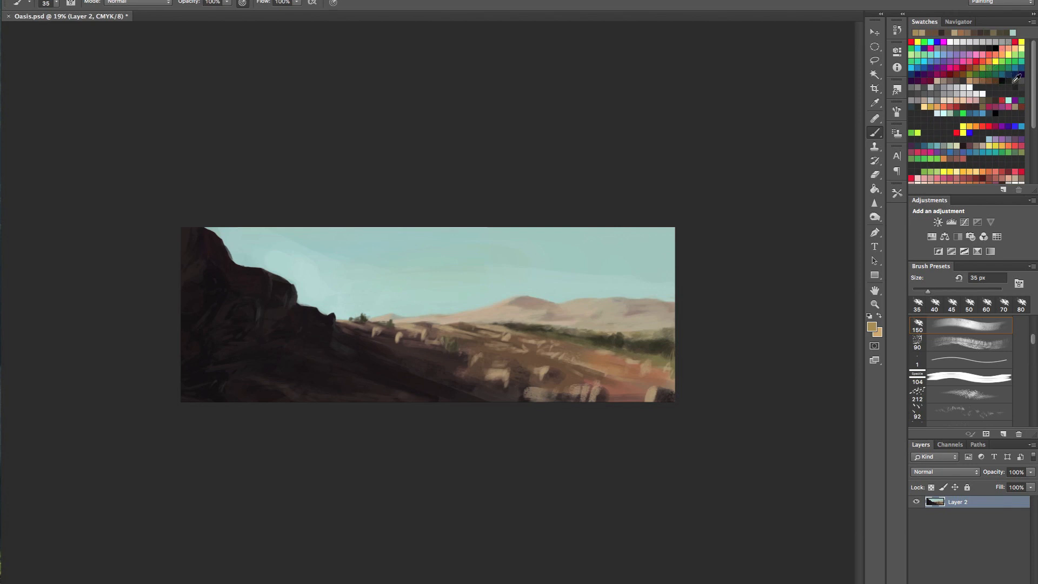
key(bracketright)
key(bracketright)
key(bracketright)
key(bracketright)
mouse_move(653, 393)
mouse_down()
mouse_move(580, 376)
mouse_move(675, 386)
mouse_move(617, 386)
mouse_move(640, 390)
mouse_move(614, 392)
mouse_up()
Step: Paint a near-black shadow beside the light rock block, then sample colours from the right hills
alt+click(594, 373)
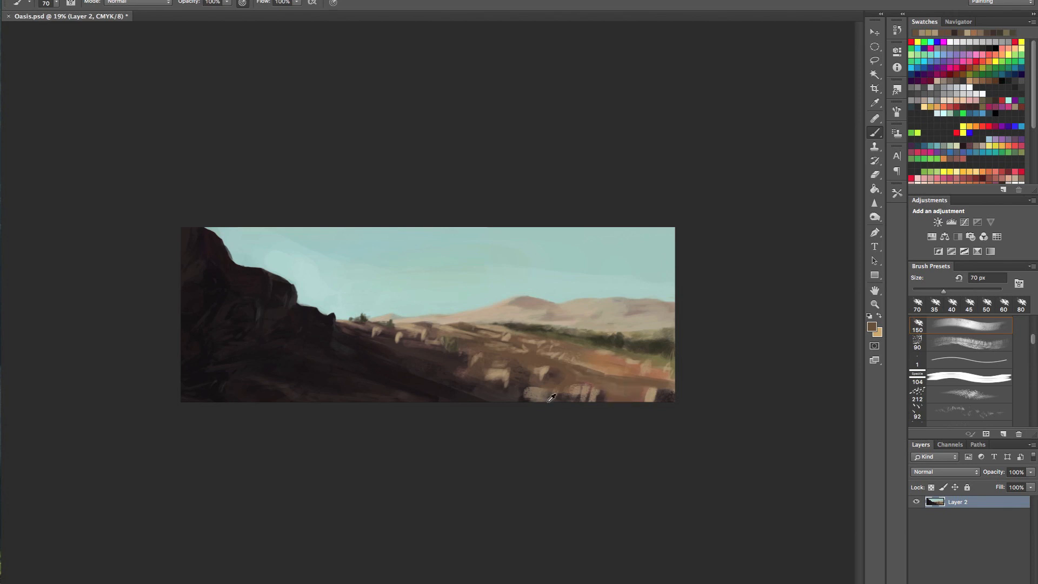
alt+click(469, 385)
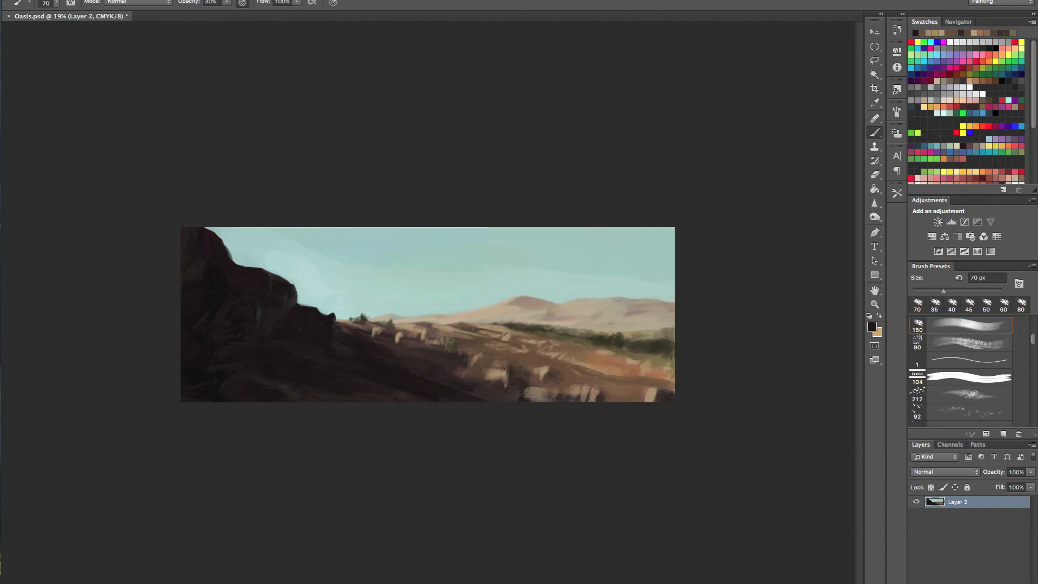
drag(549, 371, 556, 378)
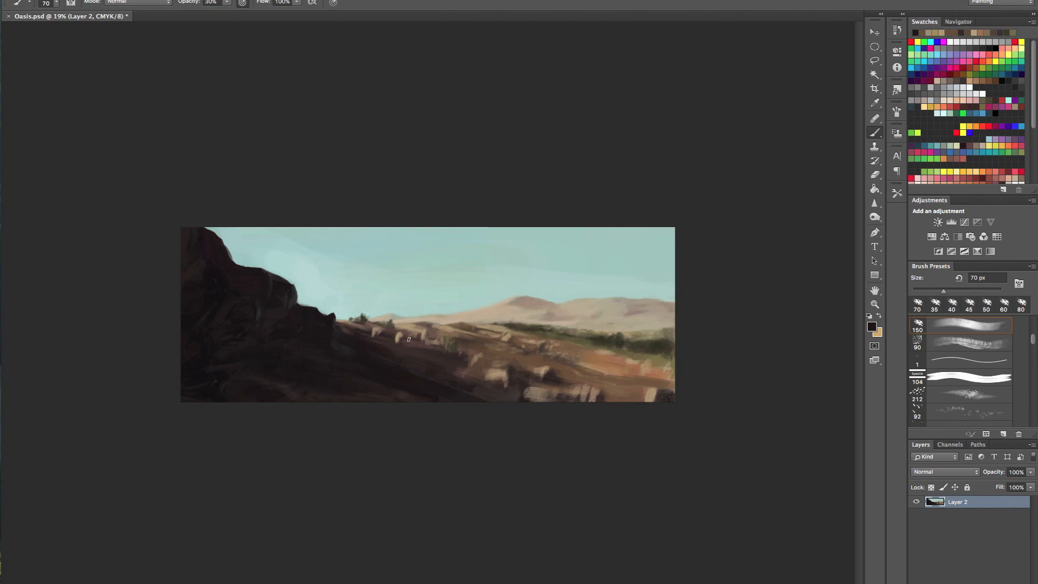
alt+click(352, 340)
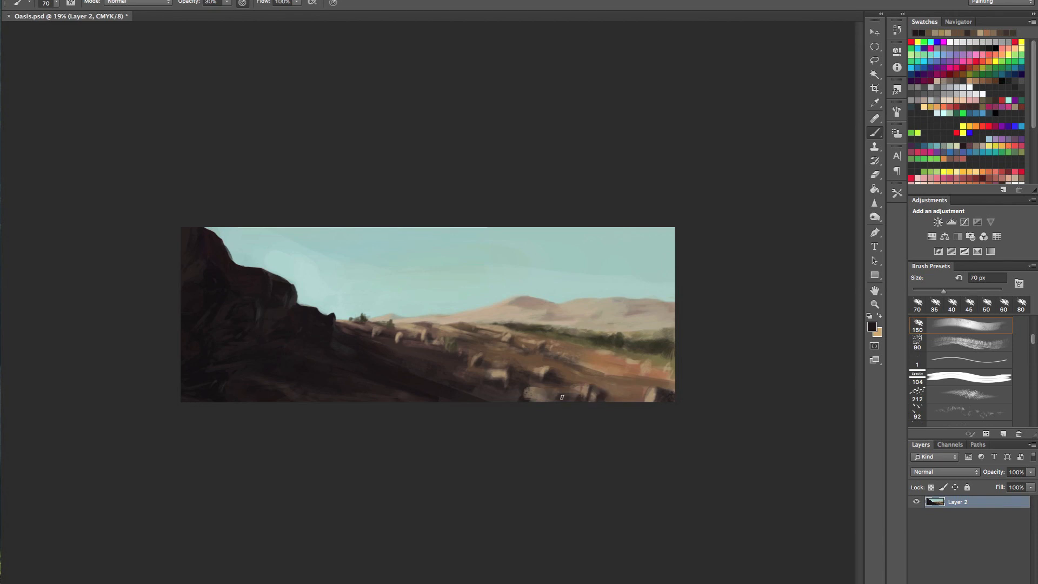
mouse_move(583, 341)
mouse_down()
mouse_move(516, 335)
mouse_move(611, 315)
mouse_up()
alt+click(724, 370)
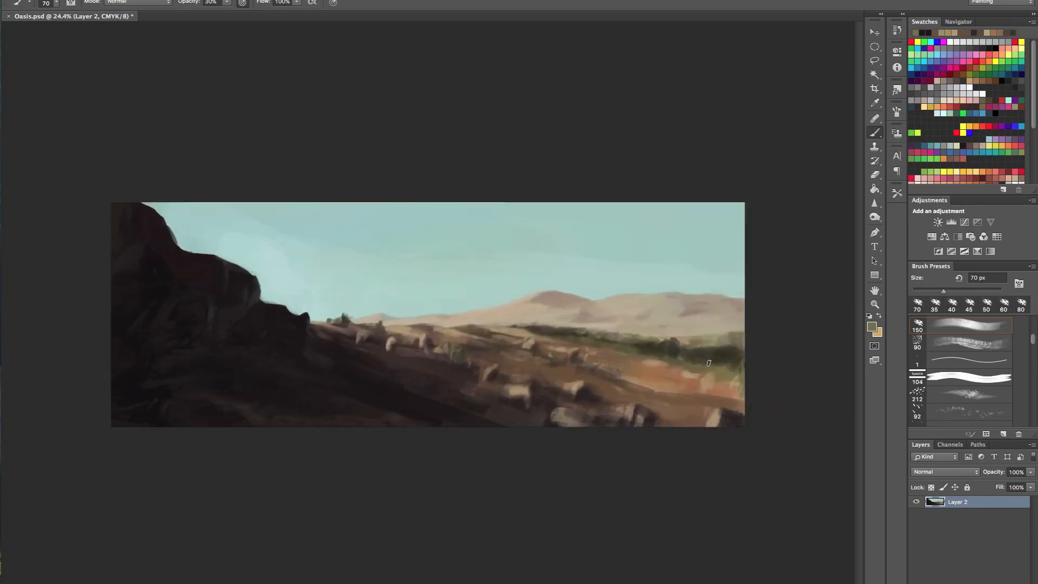
Step: Add a faint darker mark on the reddish ground with a 60 px brush
alt+click(719, 354)
key(bracketleft)
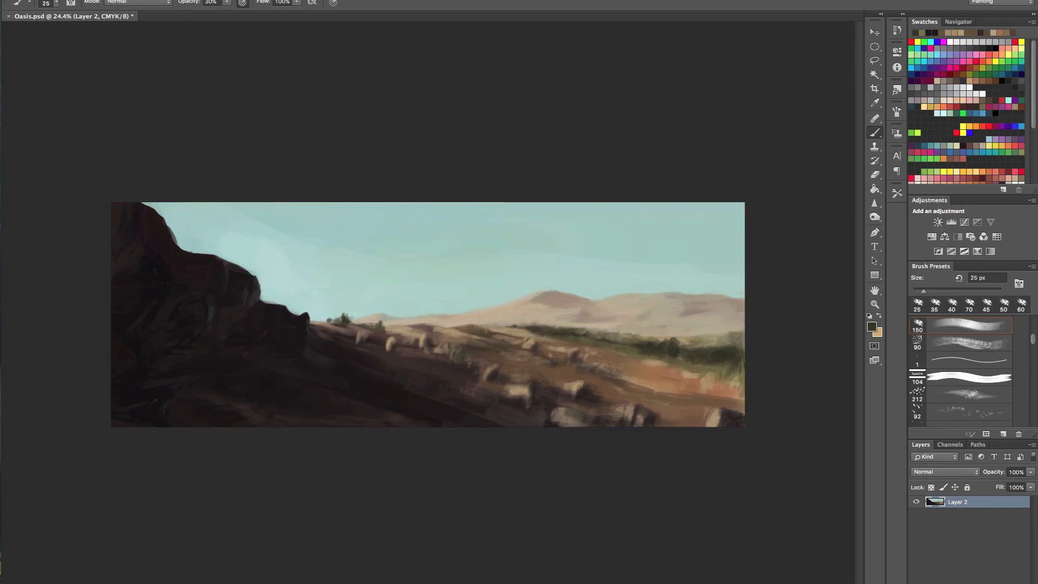
click(958, 161)
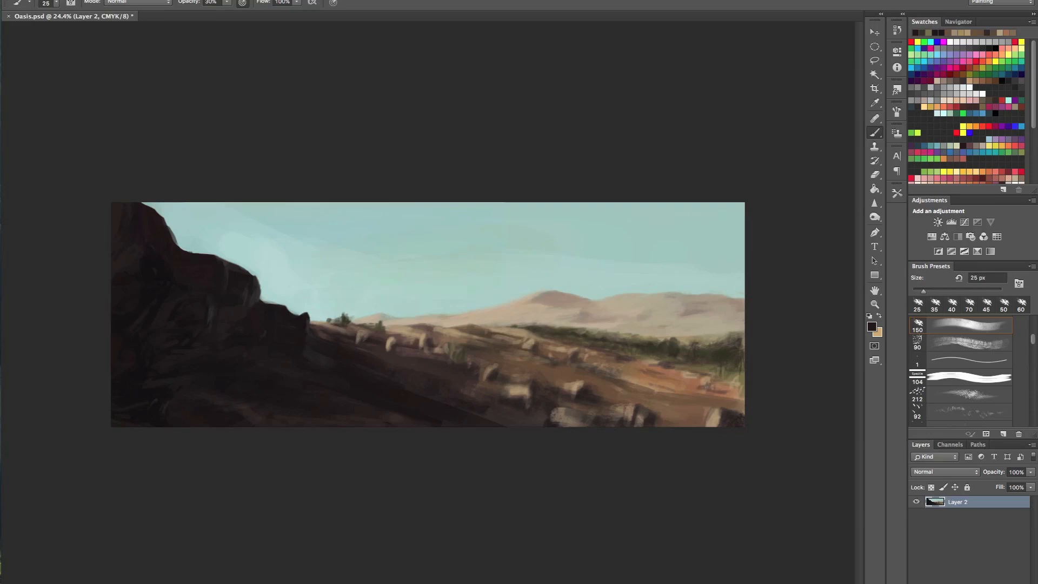
drag(712, 385, 742, 394)
Step: Sample light tan from the rocks and paint light strokes across the right midground terrain
alt+click(707, 402)
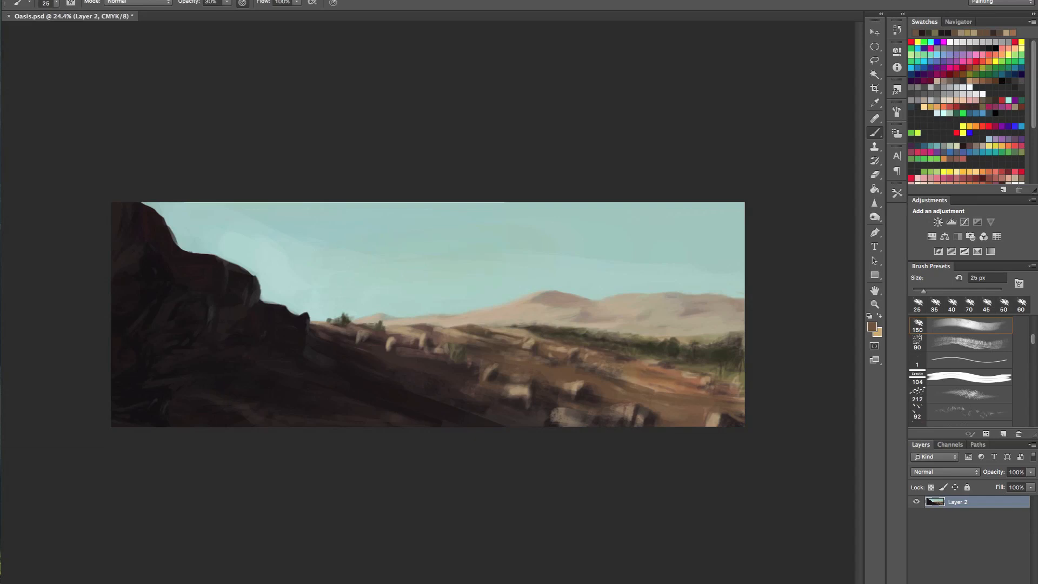
alt+click(521, 324)
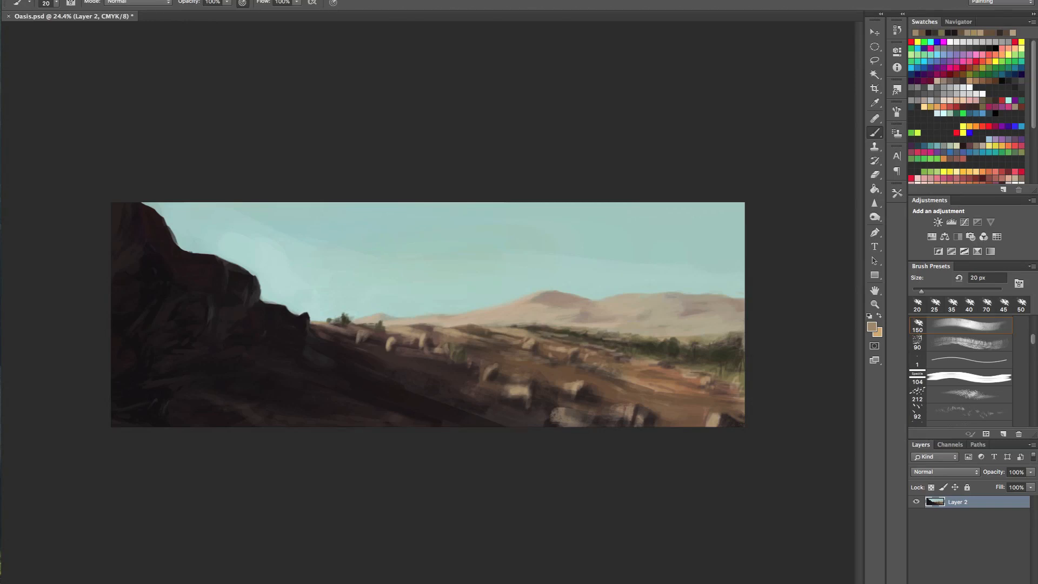
drag(676, 364, 730, 378)
scroll(642, 358, down, 5)
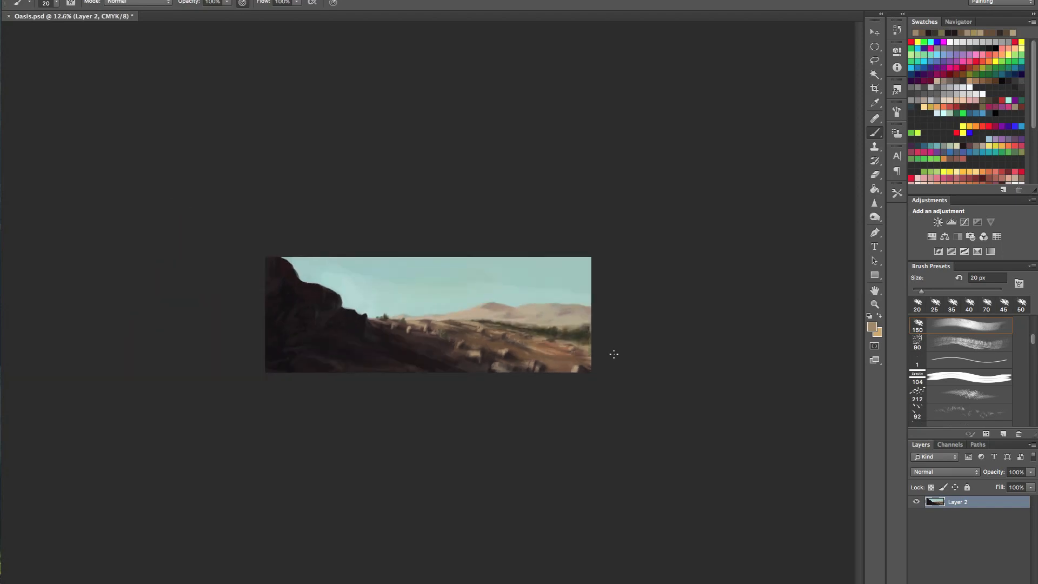
drag(502, 366, 541, 366)
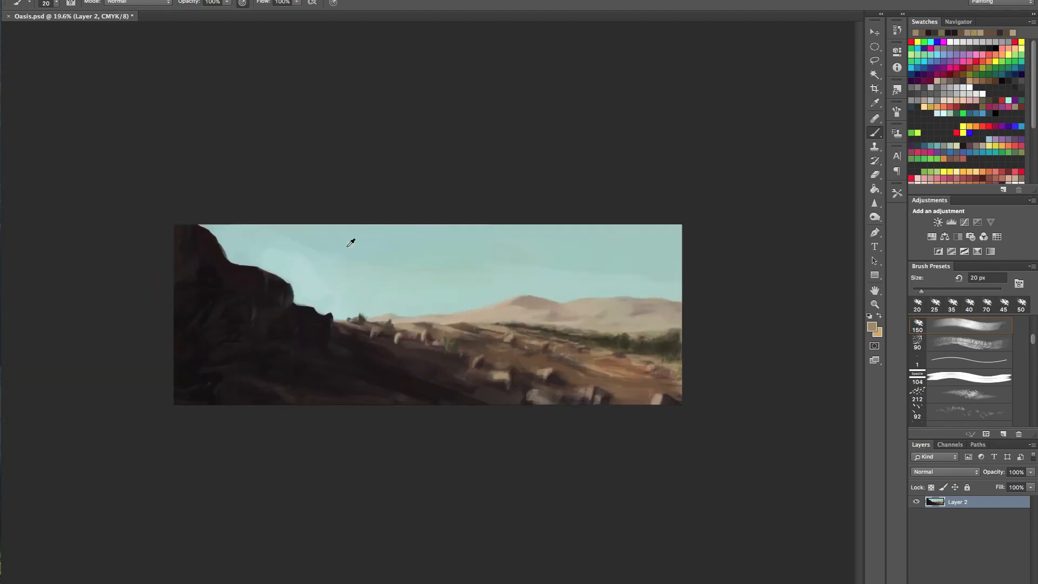
Step: Soften the pale sky patch with sampled blue at 200 px and 30% opacity
alt+click(346, 248)
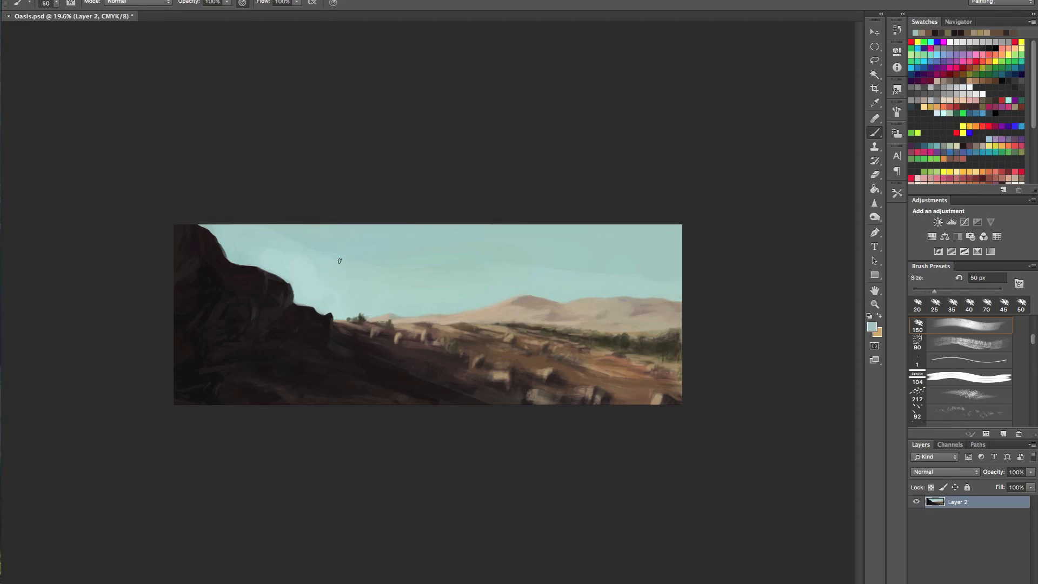
key(bracketright)
key(bracketright)
key(bracketright)
key(bracketright)
key(bracketright)
key(bracketright)
key(bracketright)
key(bracketright)
key(bracketright)
mouse_move(310, 253)
mouse_down()
mouse_move(318, 243)
mouse_move(331, 256)
mouse_up()
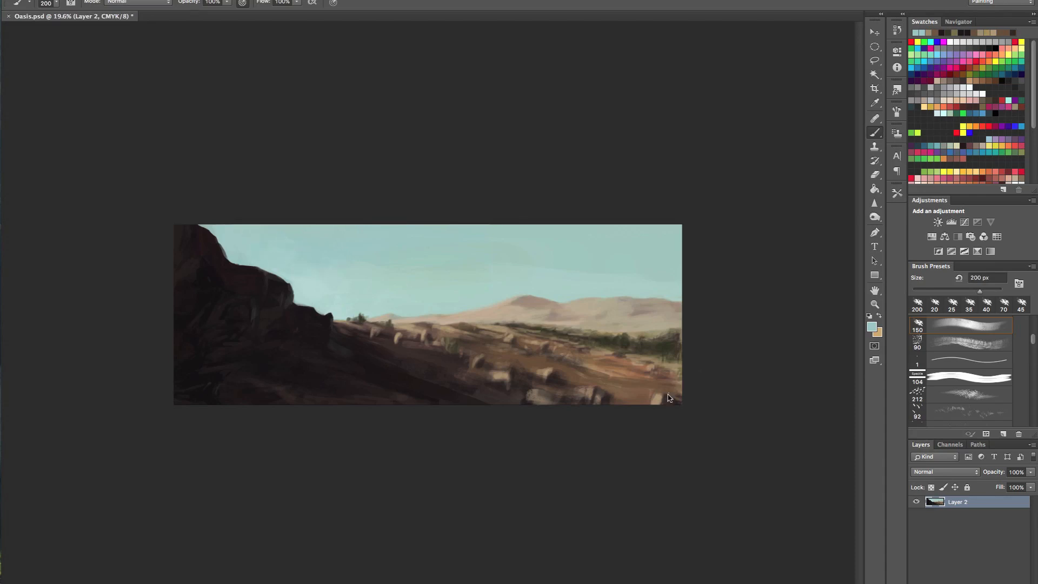
click(590, 267)
alt+click(604, 263)
key(3)
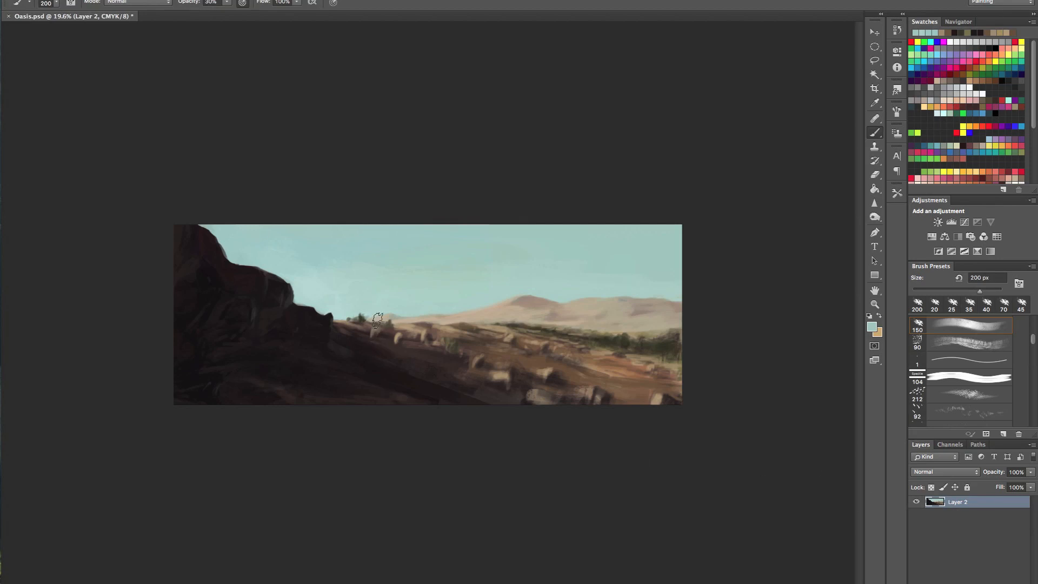
Step: Save Oasis.psd
key(ctrl+s)
mouse_move(506, 348)
mouse_down()
mouse_move(533, 349)
mouse_move(459, 353)
mouse_move(522, 343)
mouse_up()
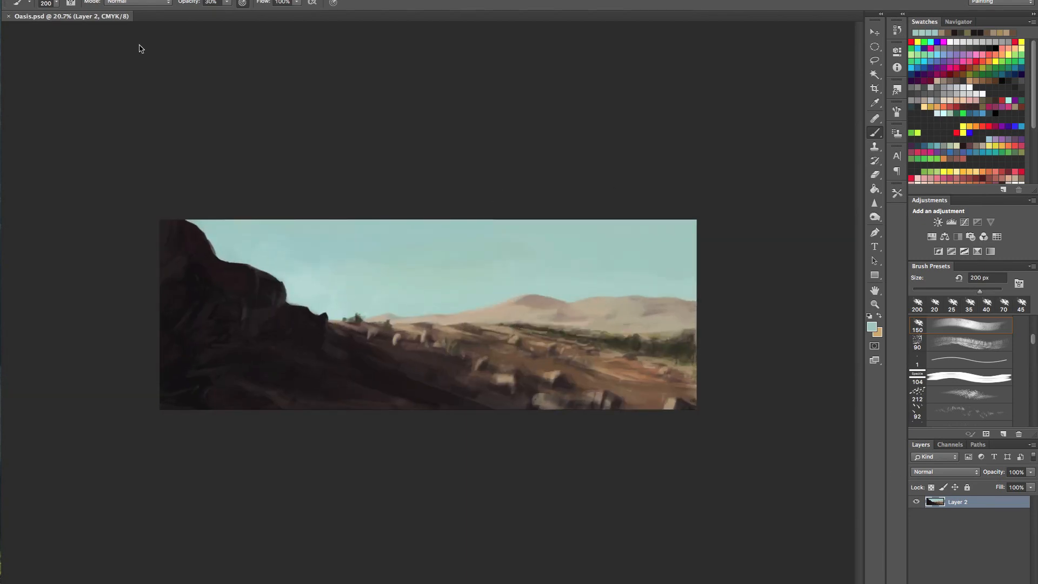
click(57, 3)
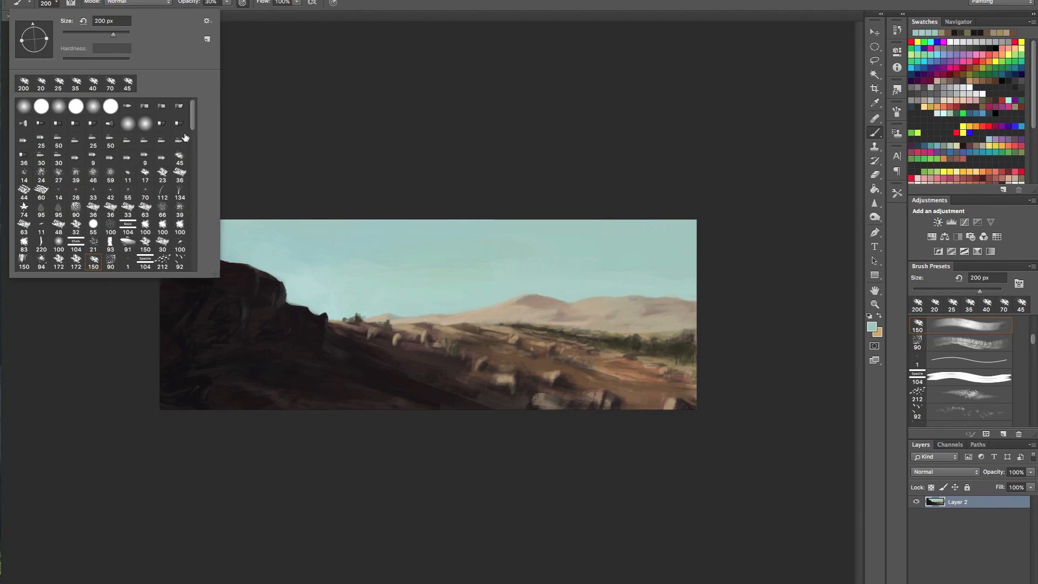
Step: Browse the brush presets and choose the 100 px patterned stamp brush
scroll(192, 116, down, 1)
scroll(192, 105, up, 1)
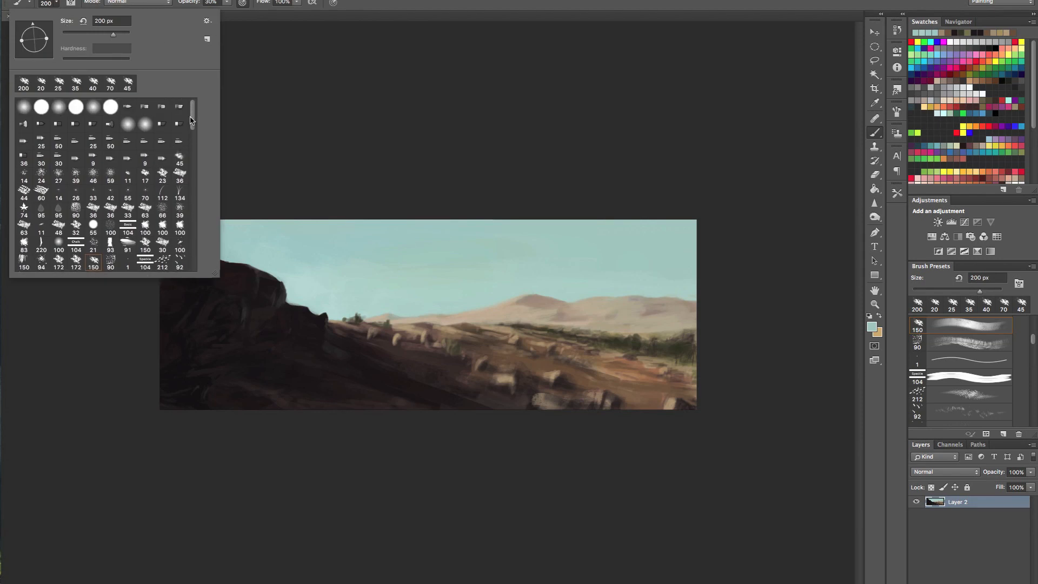
mouse_move(192, 122)
mouse_down()
mouse_move(194, 284)
mouse_move(195, 255)
mouse_move(193, 266)
mouse_up()
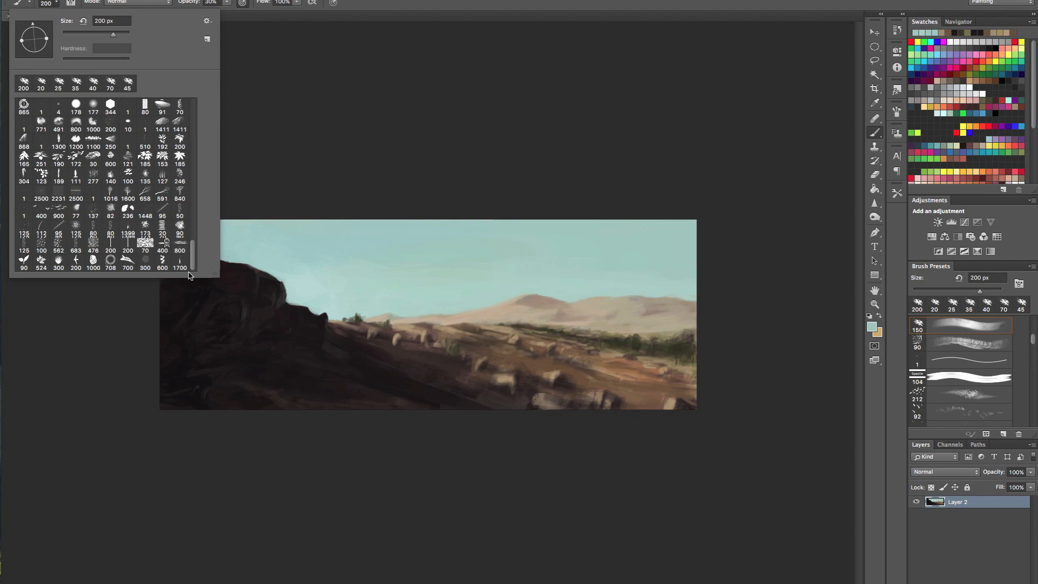
scroll(192, 254, up, 10)
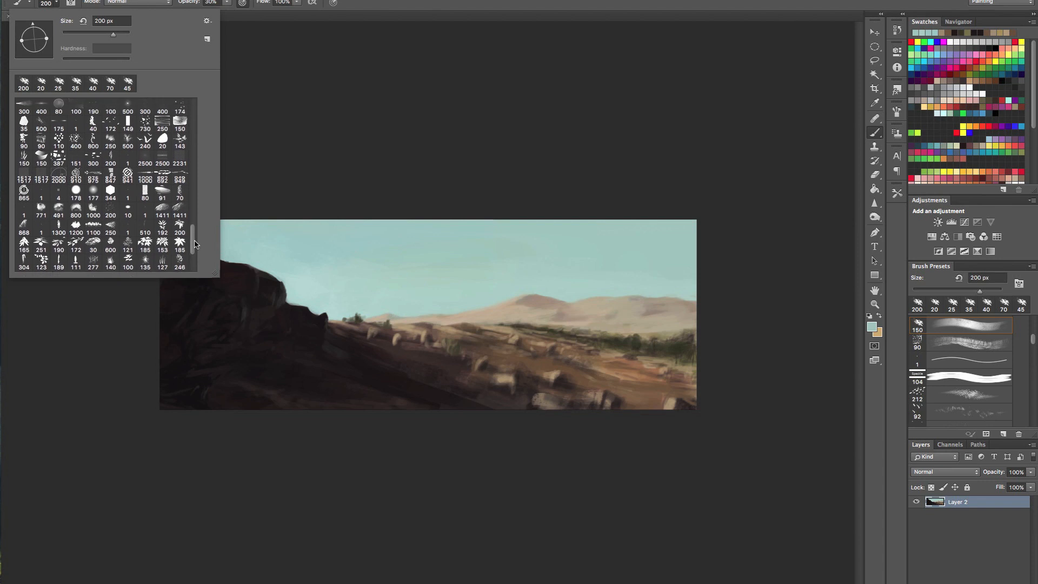
scroll(194, 244, up, 10)
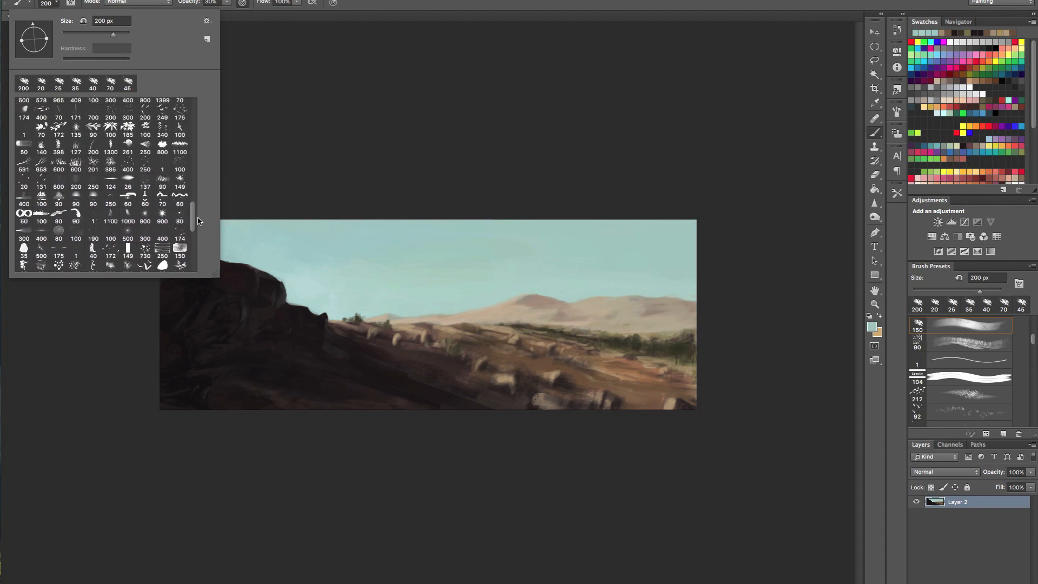
scroll(199, 219, up, 2)
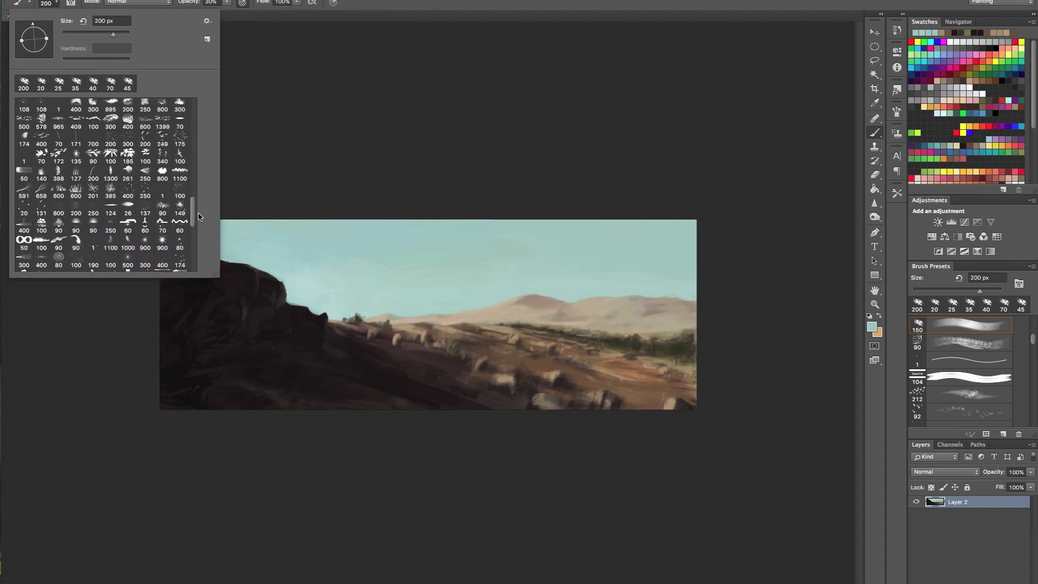
scroll(198, 216, down, 1)
click(39, 228)
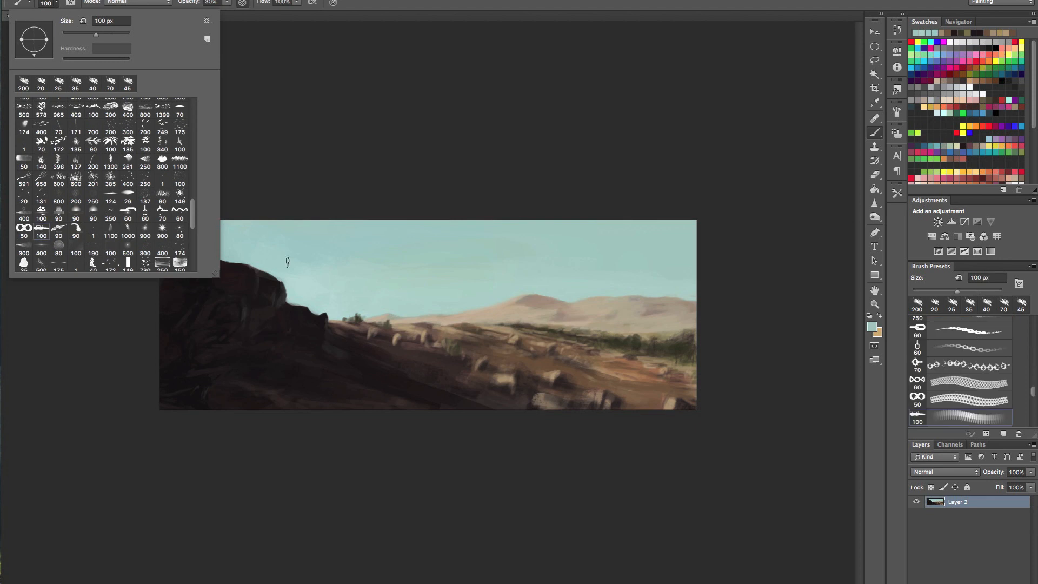
key(Return)
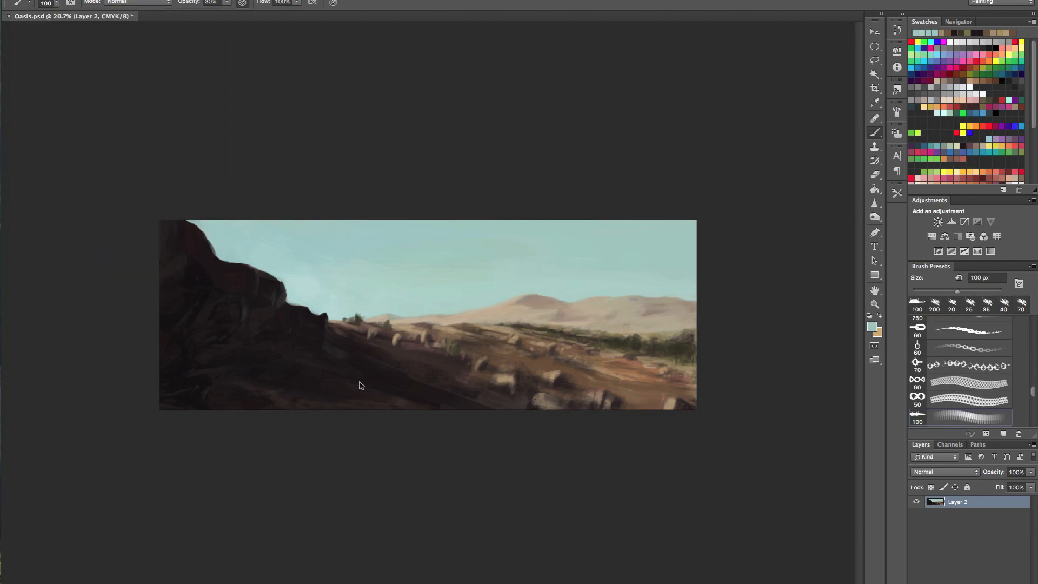
Step: Try dark stamp strokes in the sky at 100 and 200 px, then undo them
alt+click(316, 329)
mouse_move(352, 276)
mouse_down()
mouse_move(378, 278)
mouse_move(403, 301)
mouse_move(490, 287)
mouse_move(534, 301)
mouse_up()
key(ctrl+z)
key(bracketright)
key(bracketright)
key(bracketright)
key(bracketright)
key(bracketright)
key(ctrl+minus)
key(ctrl+minus)
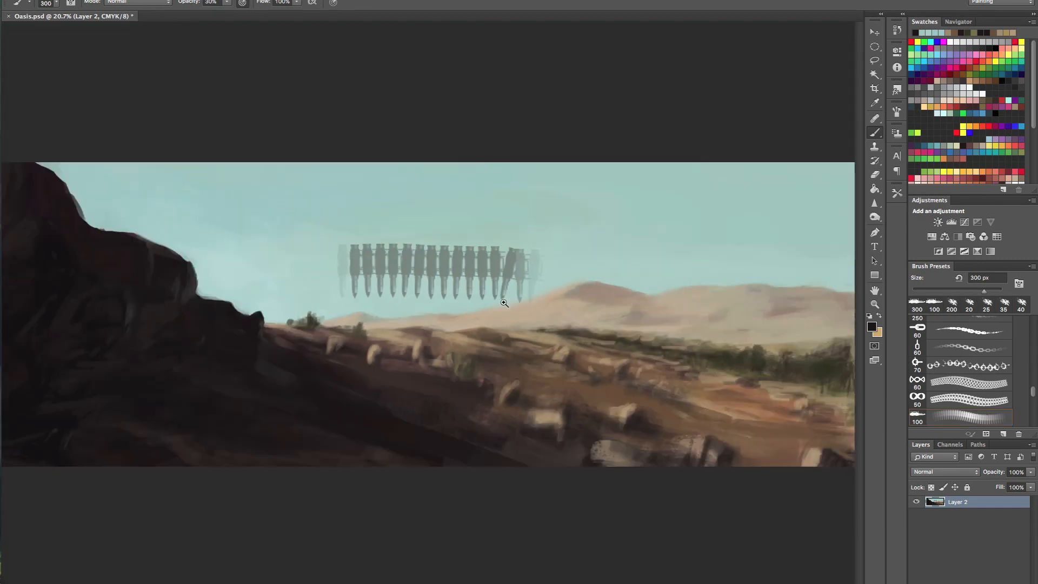
key(ctrl+z)
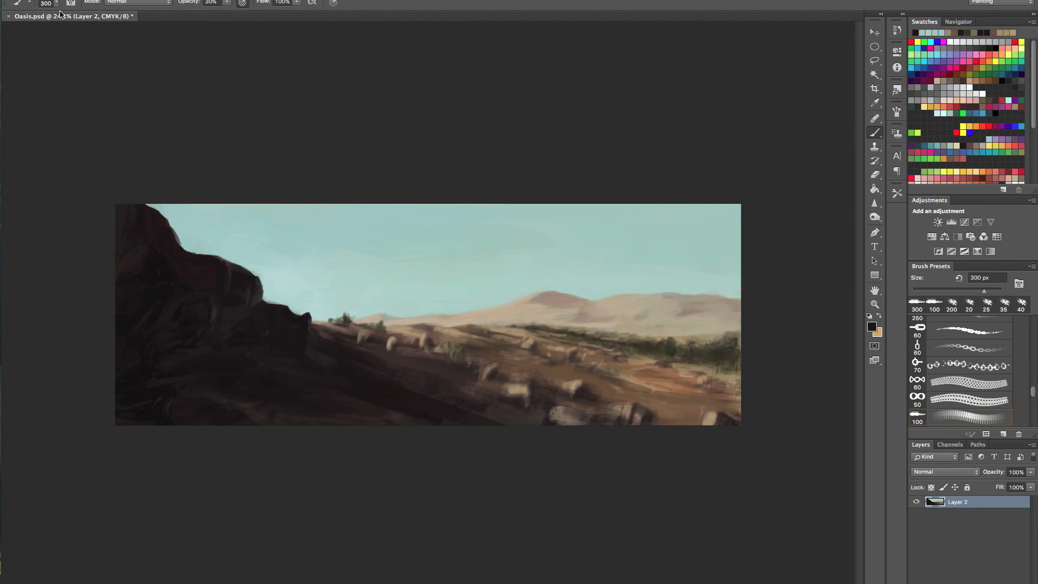
Step: Select the 800 px tree brush from the brush presets
right_click(179, 289)
drag(195, 219, 193, 186)
scroll(111, 185, up, 4)
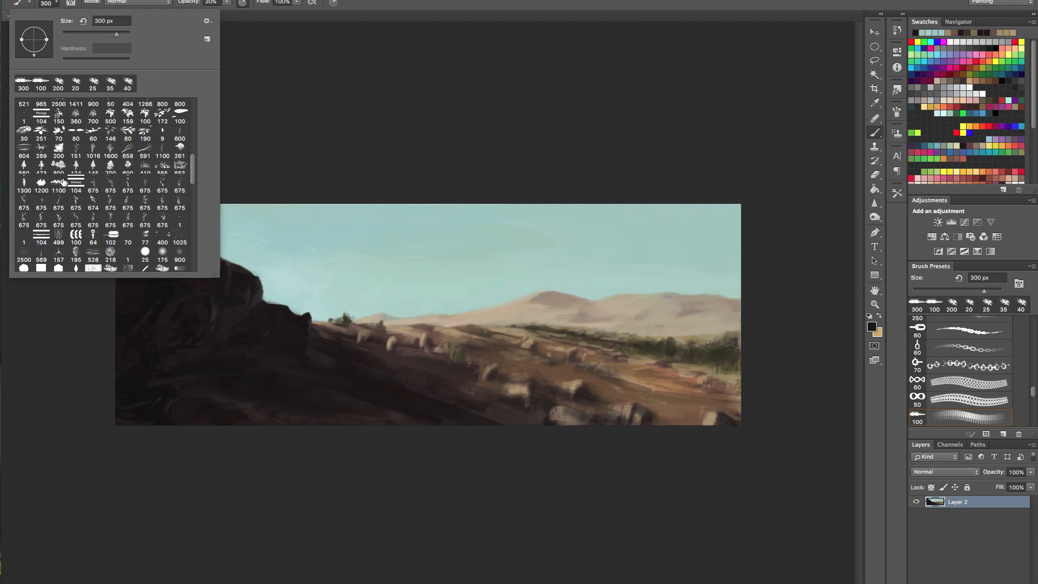
click(58, 165)
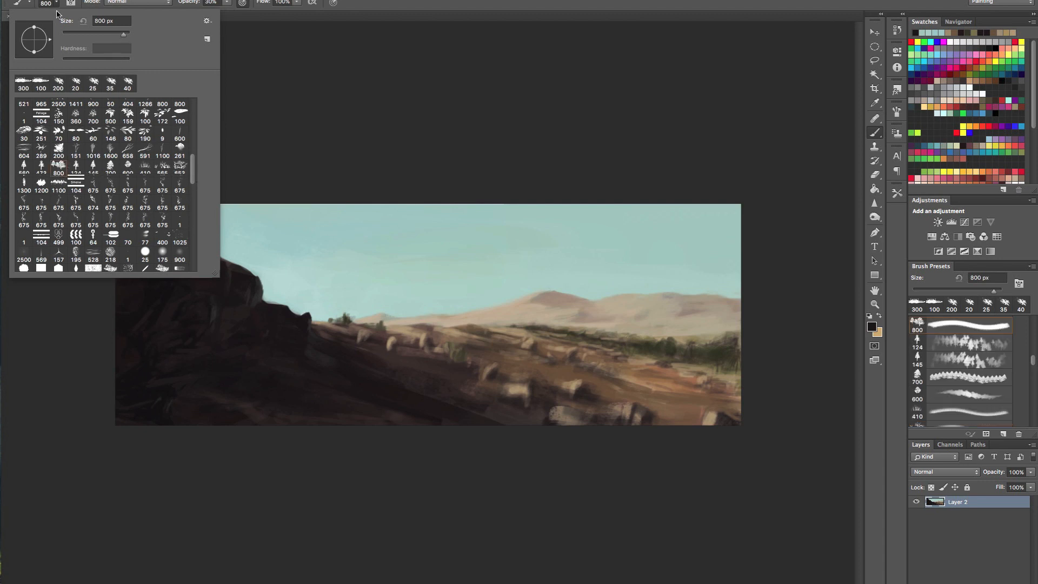
click(180, 100)
Step: Stamp dark tree clusters of varying size at the right end of the tree line at 100% opacity
key(bracketleft)
key(0)
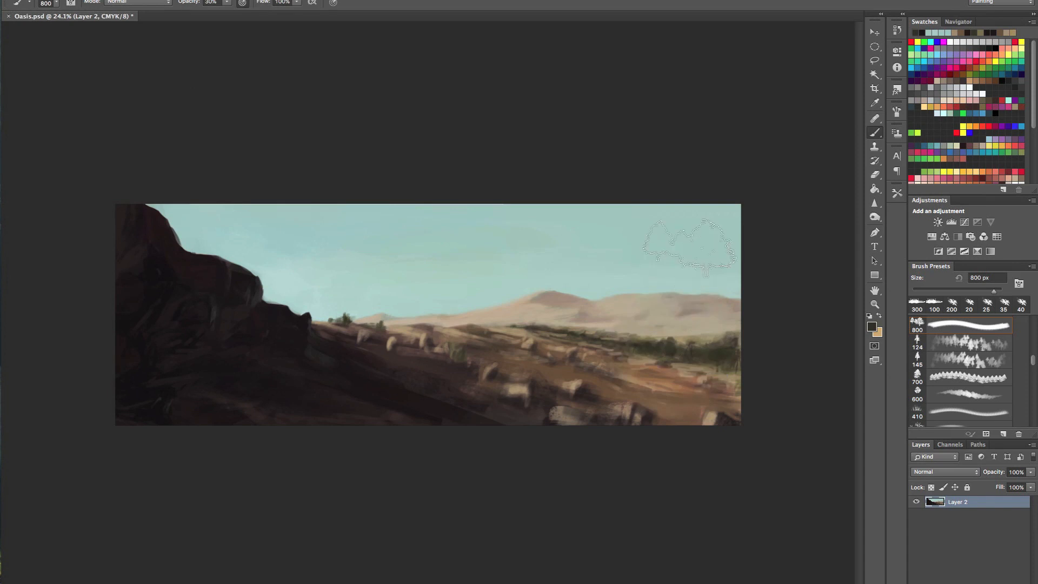
key(bracketleft)
key(bracketleft)
key(bracketleft)
key(bracketleft)
key(bracketleft)
key(bracketleft)
key(bracketleft)
key(bracketleft)
key(bracketleft)
key(bracketleft)
key(bracketleft)
key(bracketleft)
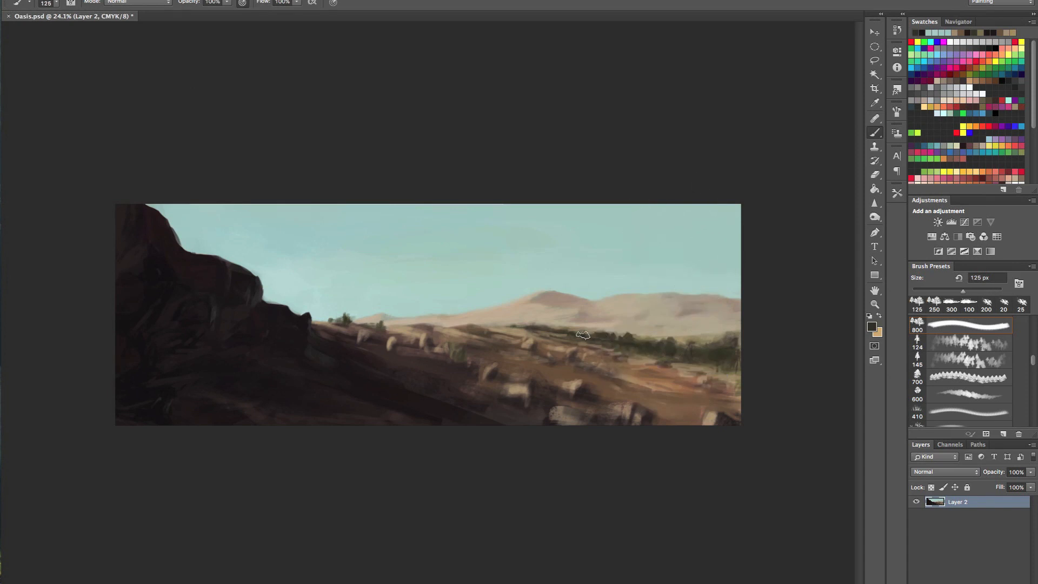
key(bracketright)
key(bracketright)
key(bracketright)
key(bracketright)
key(bracketright)
key(bracketright)
key(bracketright)
key(bracketright)
key(bracketright)
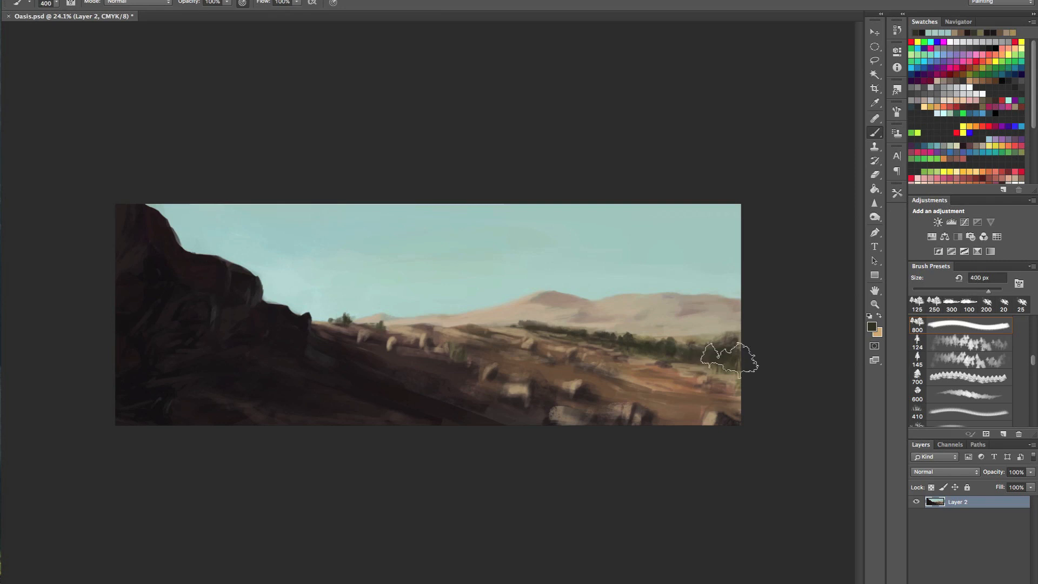
click(724, 352)
key(bracketleft)
key(bracketleft)
key(bracketleft)
click(719, 356)
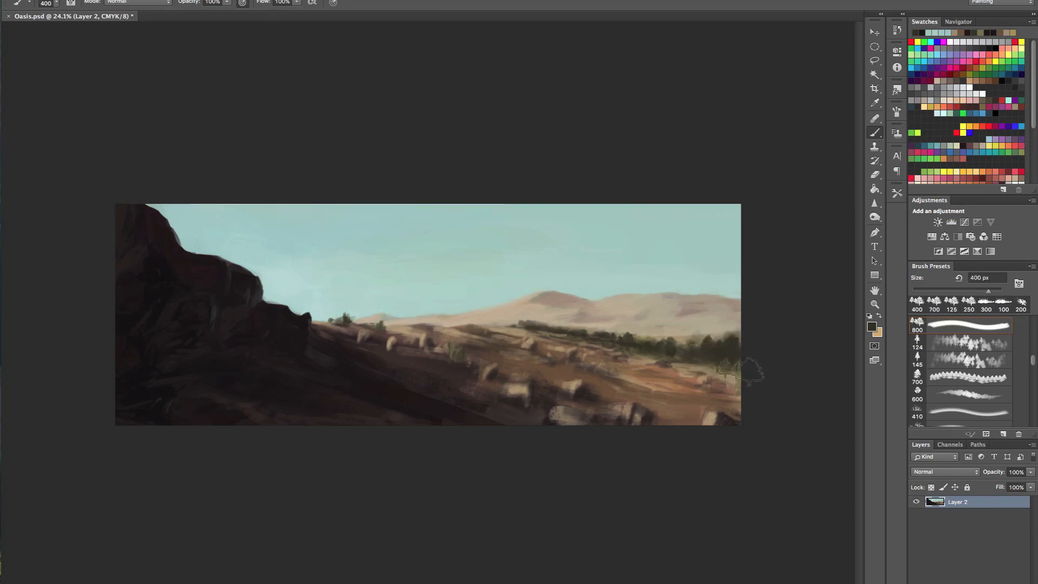
key(bracketleft)
key(bracketleft)
click(720, 352)
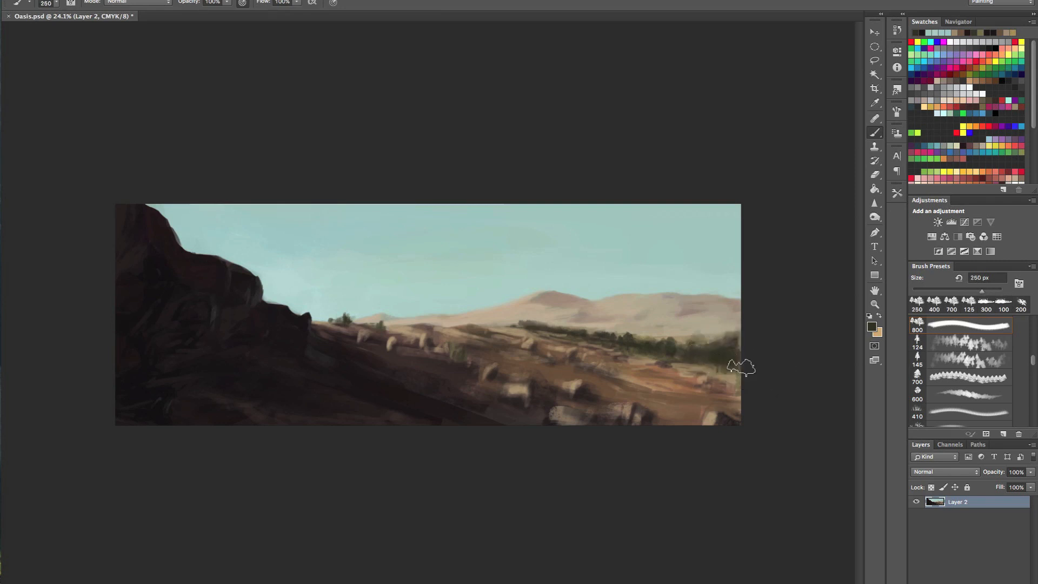
Step: Dab light haze and darker foliage over the right-edge trees with a 300 px brush at 30% opacity
key(bracketright)
key(3)
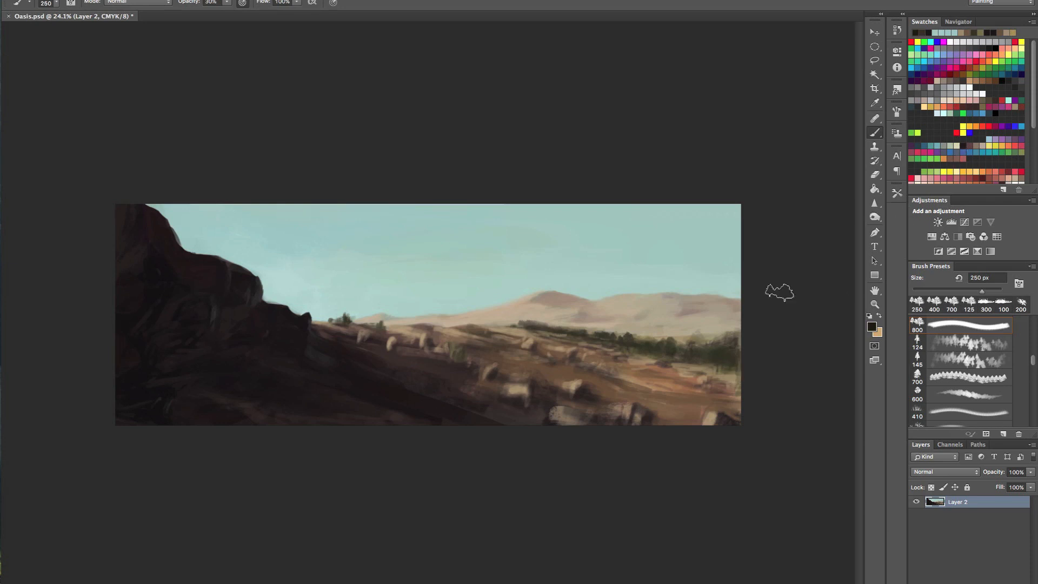
click(736, 329)
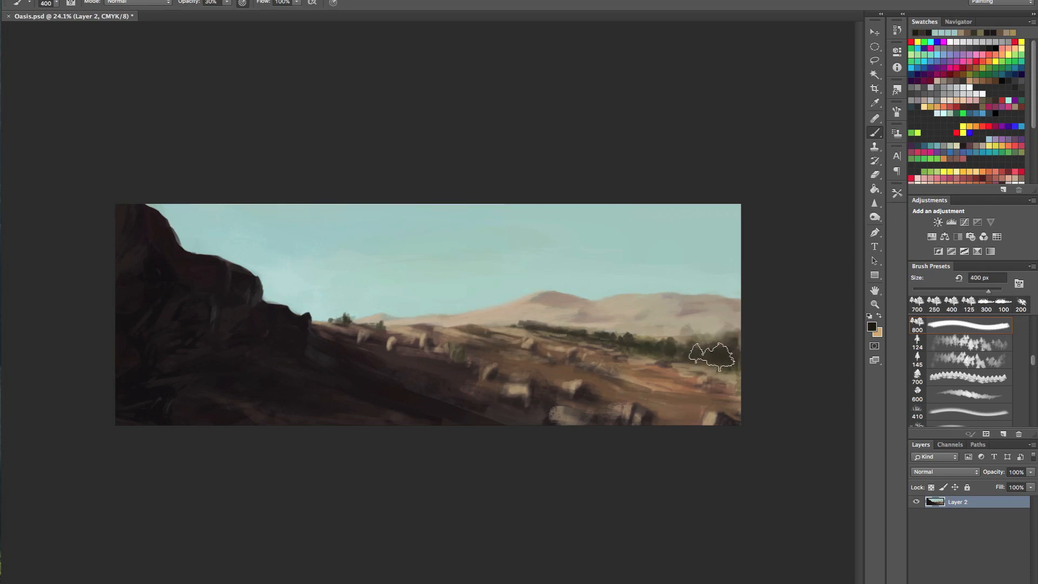
click(697, 349)
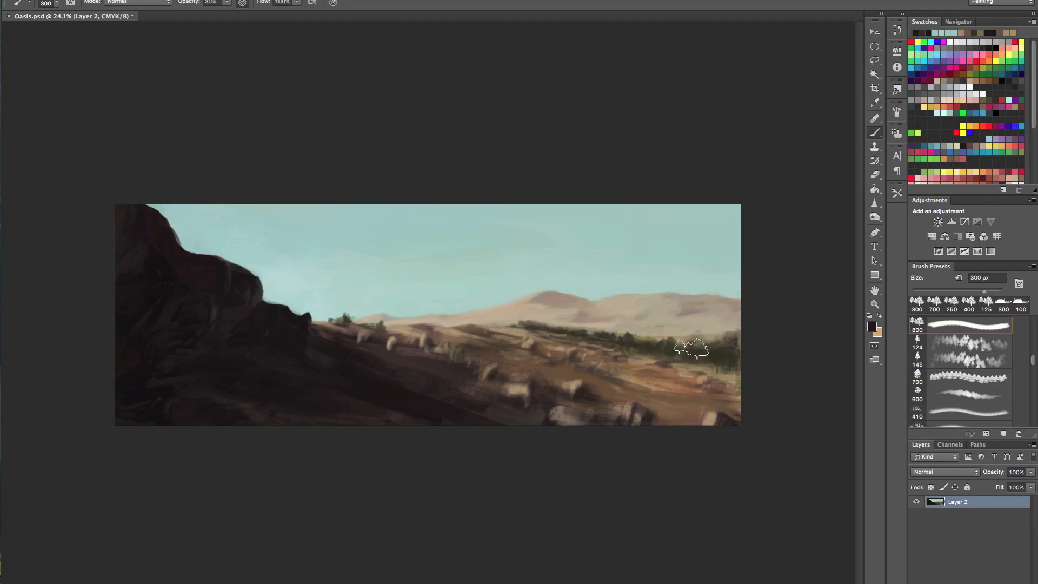
drag(732, 367, 735, 346)
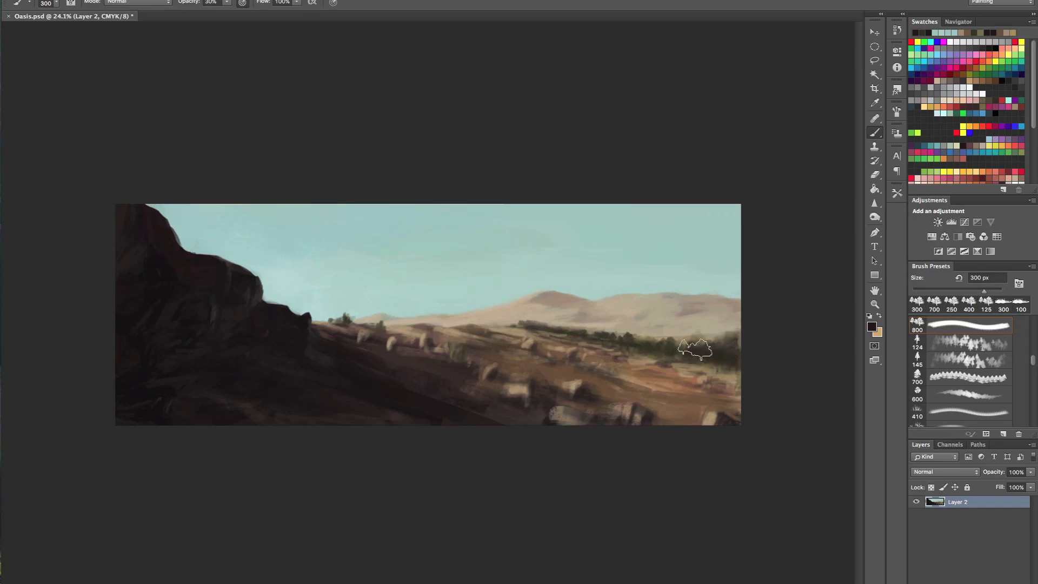
click(568, 326)
scroll(657, 357, down, 2)
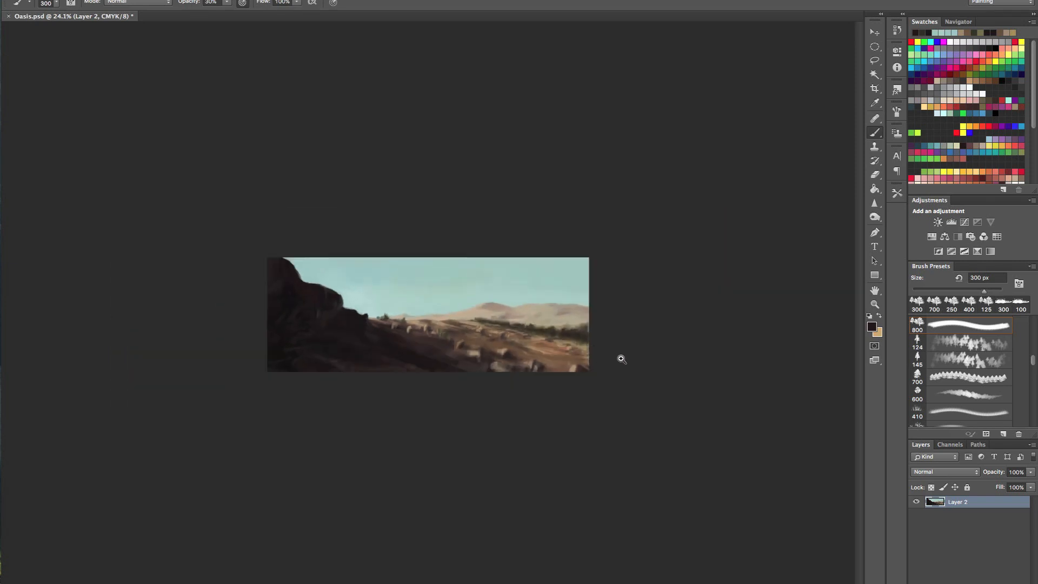
scroll(622, 357, up, 4)
Step: Sample the tan landscape colour and shrink the foliage brush to 125 px
alt+click(465, 293)
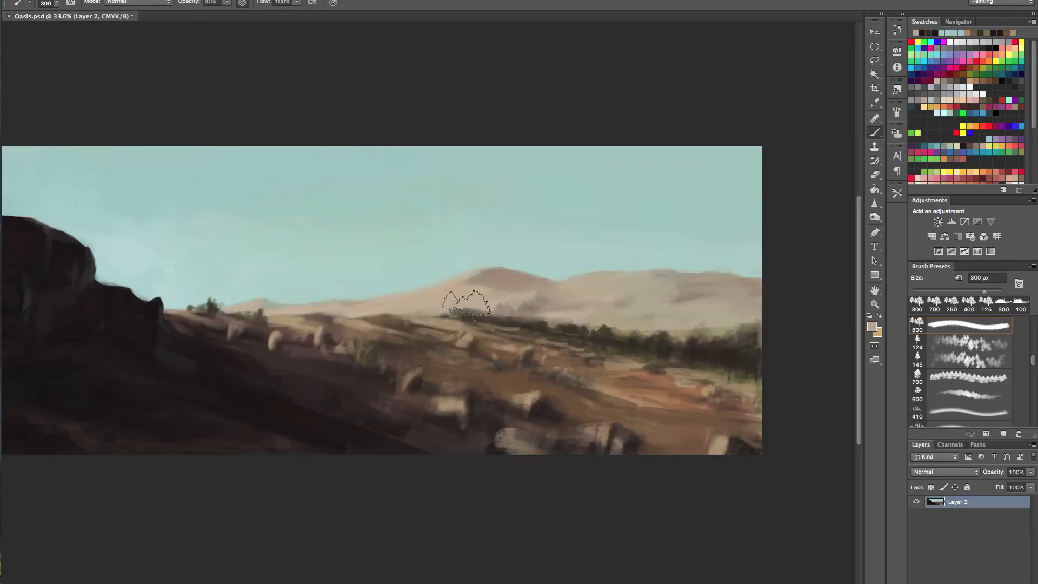
key(bracketleft)
key(bracketleft)
key(bracketleft)
key(bracketleft)
key(bracketleft)
key(bracketleft)
key(bracketleft)
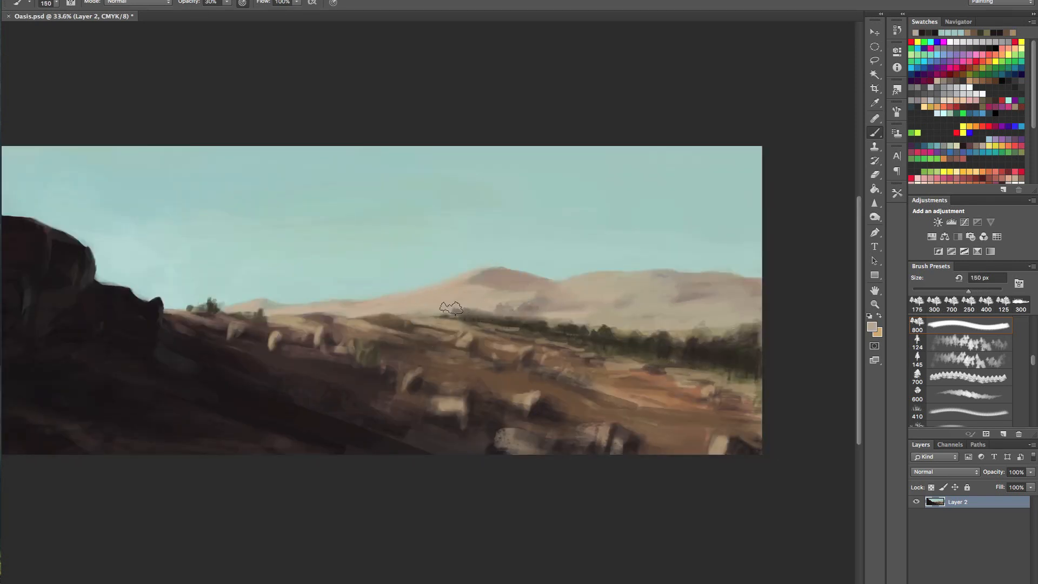
click(57, 2)
click(57, 2)
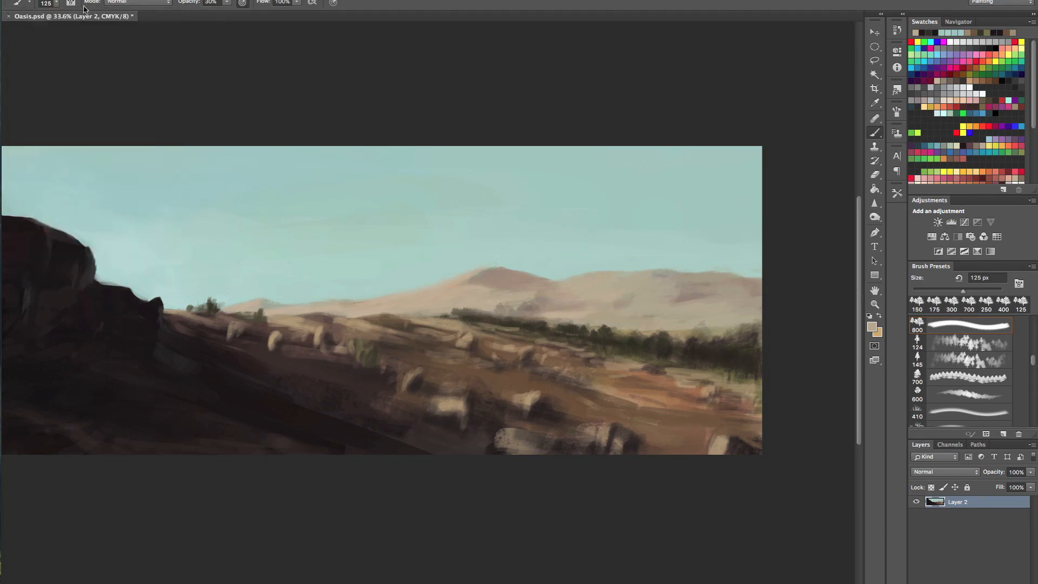
Step: Haze the tree line with soft round brush strokes in the sampled hill colour
right_click(186, 166)
scroll(135, 189, up, 3)
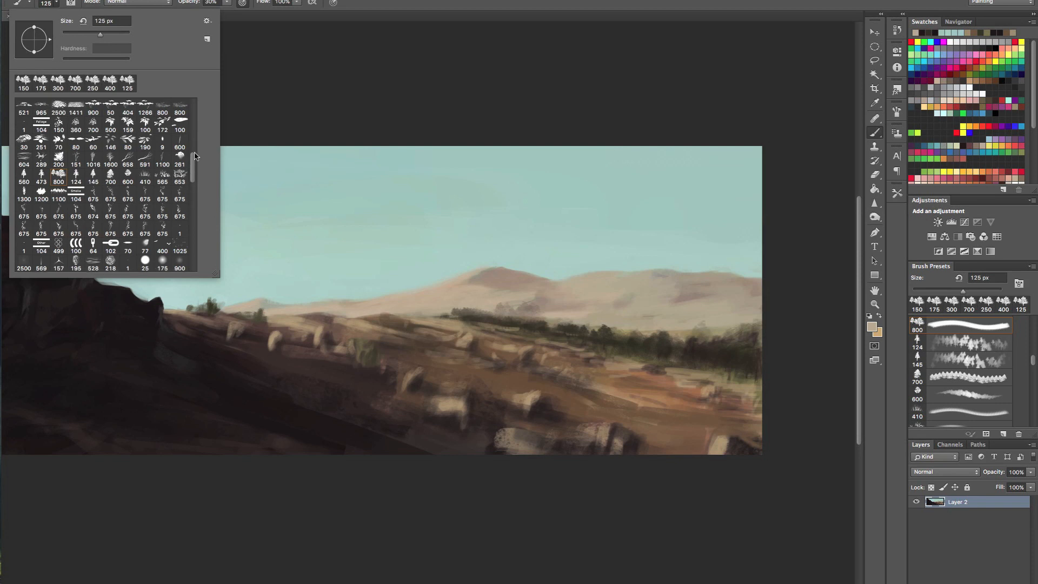
click(93, 107)
click(58, 4)
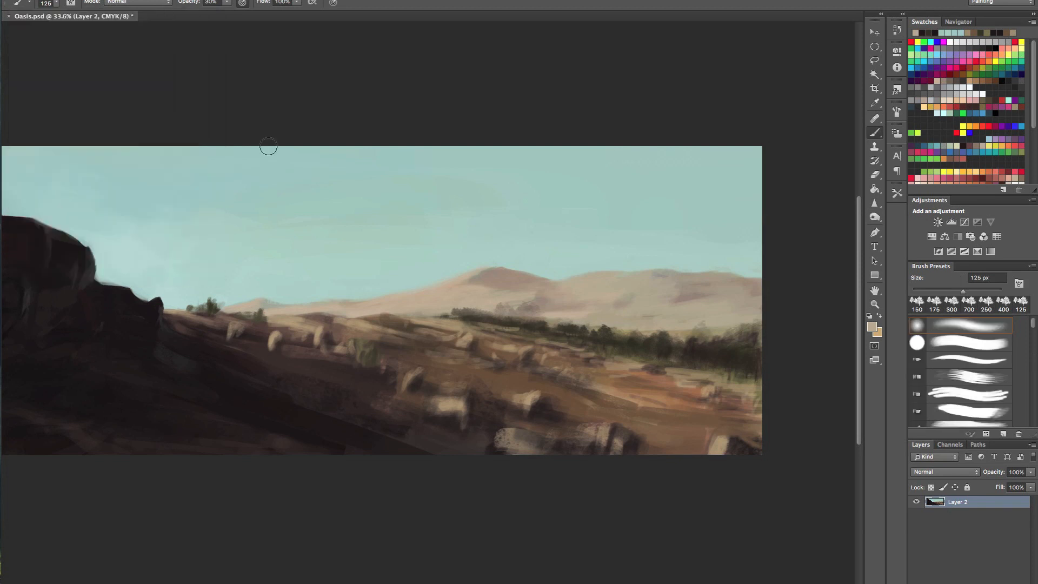
alt+click(468, 294)
drag(447, 308, 493, 309)
mouse_move(404, 306)
mouse_down()
mouse_move(550, 323)
mouse_move(508, 361)
mouse_move(553, 362)
mouse_up()
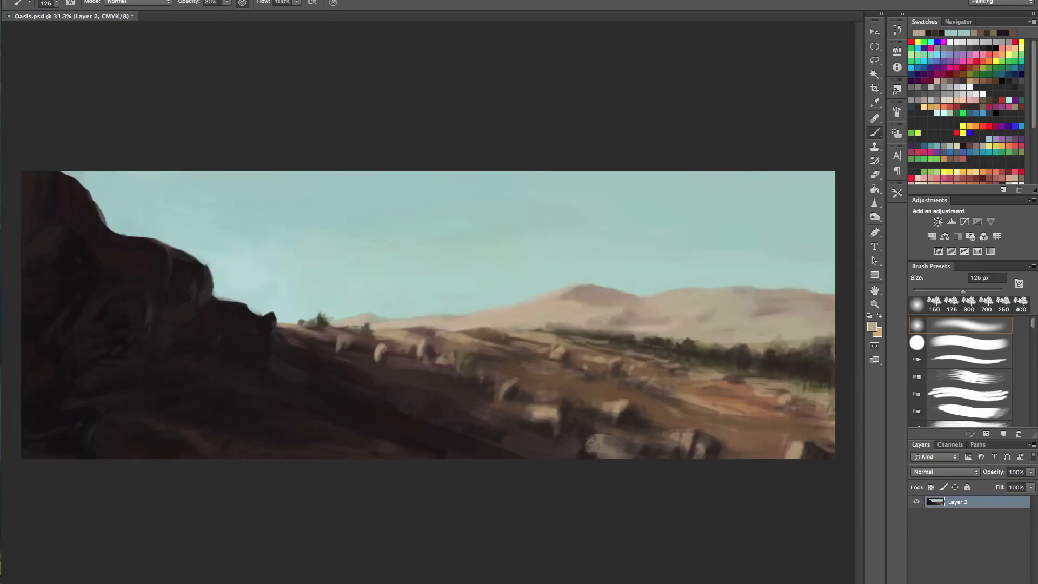
Step: Add new Layer 3 and mark out a circular selection in the upper-right sky
key(super+shift+alt+n)
click(875, 46)
mouse_move(621, 187)
mouse_down()
mouse_move(720, 289)
mouse_move(702, 273)
mouse_move(584, 277)
mouse_move(693, 276)
mouse_up()
Step: Return to the Brush tool and pick the 150 px brush preset
click(875, 133)
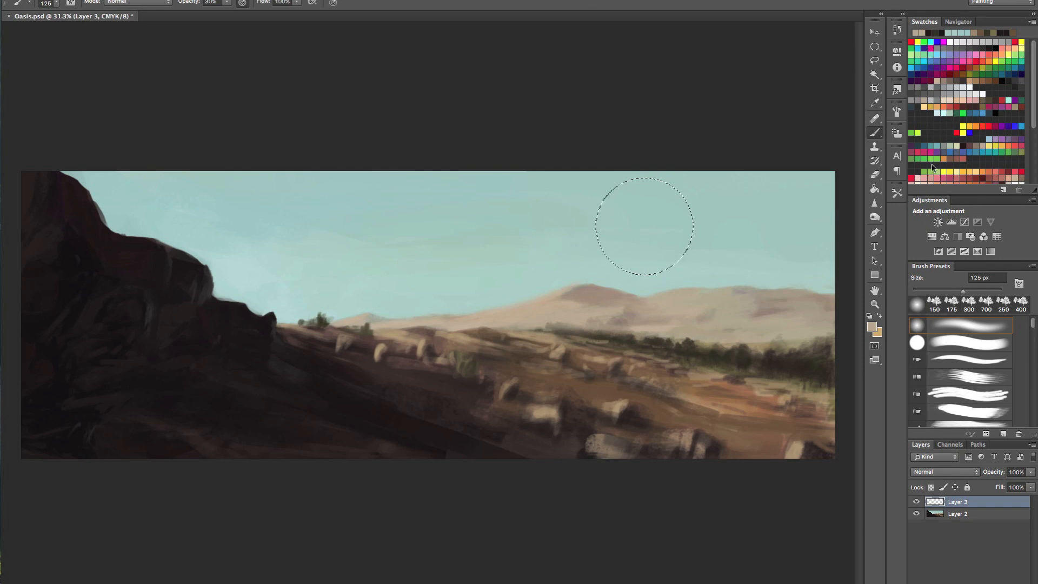
click(55, 4)
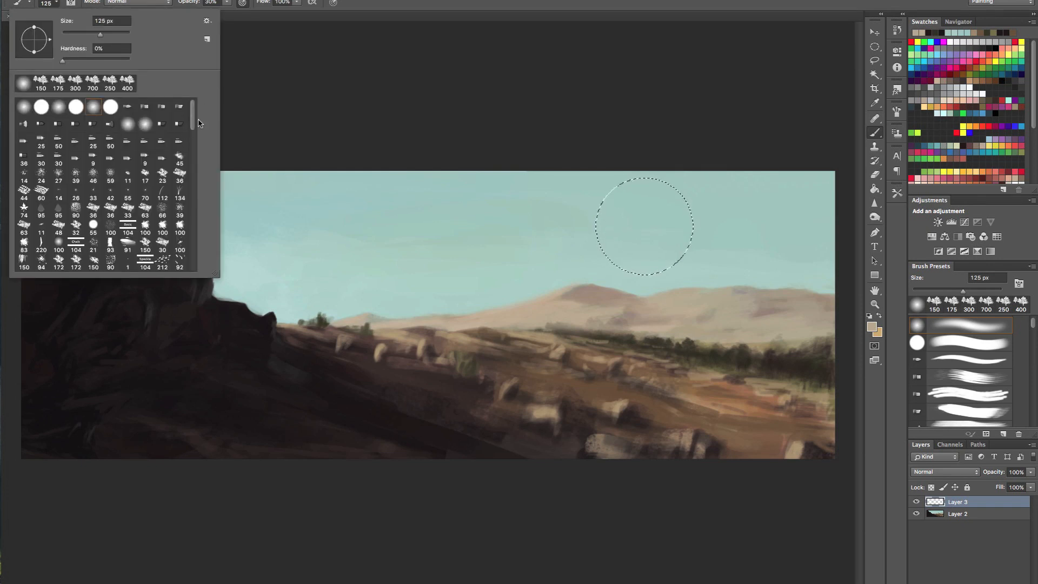
scroll(181, 172, down, 9)
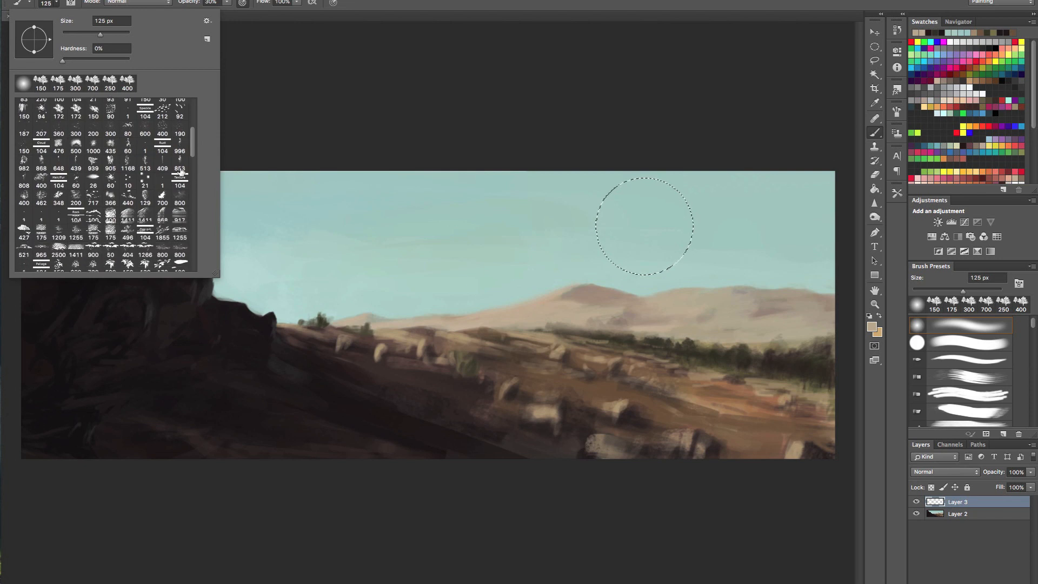
scroll(190, 158, up, 9)
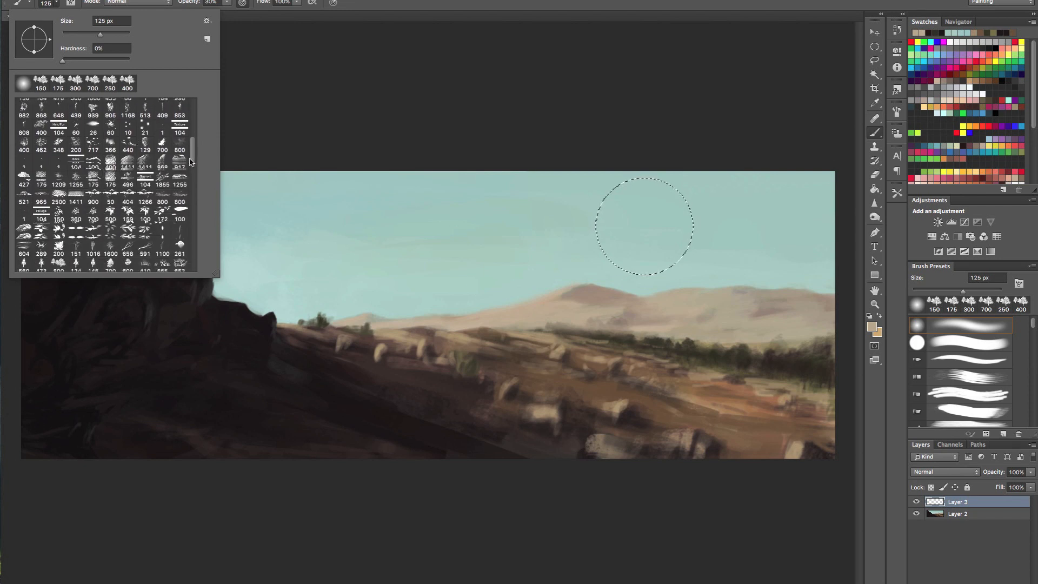
scroll(193, 122, down, 2)
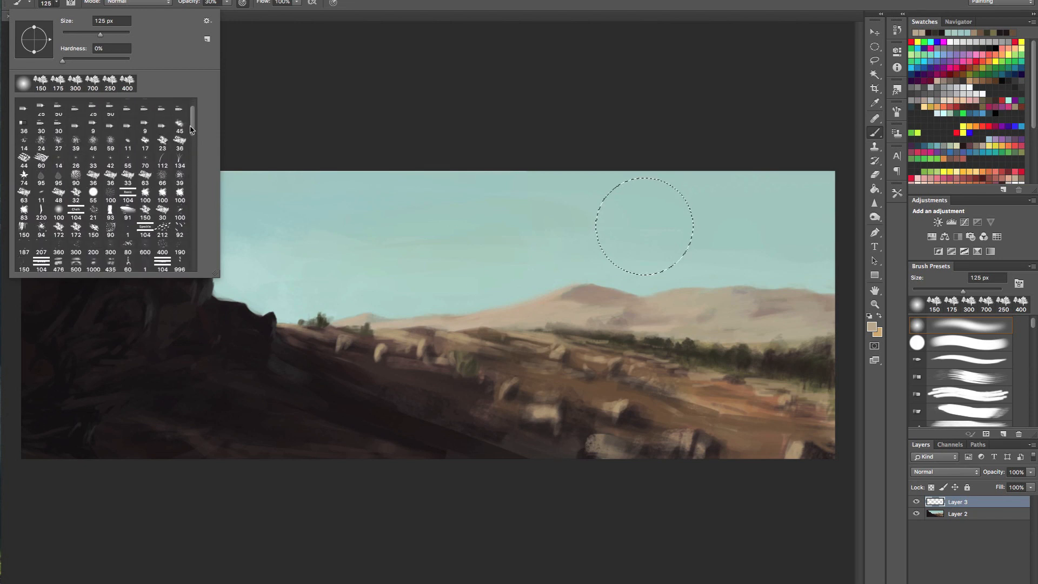
click(93, 223)
Step: Paint mottled dark grey and light sky-blue texture inside the planet circle
click(53, 3)
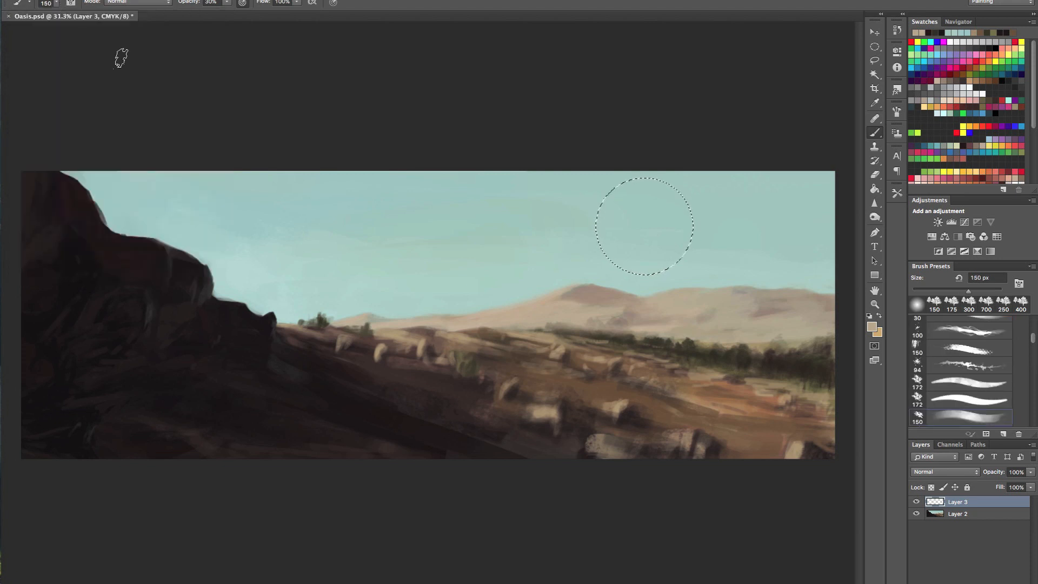
click(913, 108)
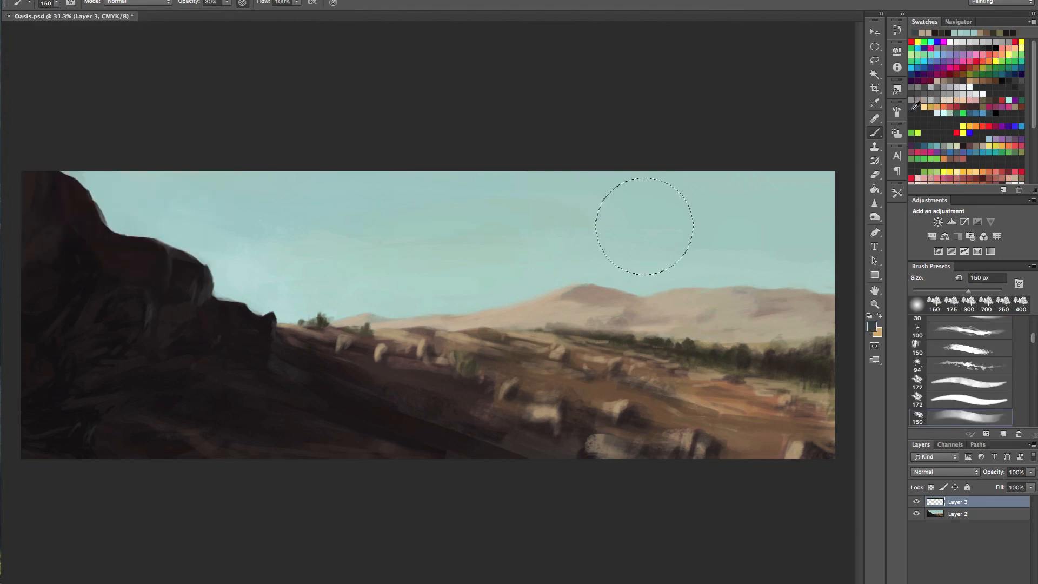
click(644, 226)
key(bracketright)
click(645, 226)
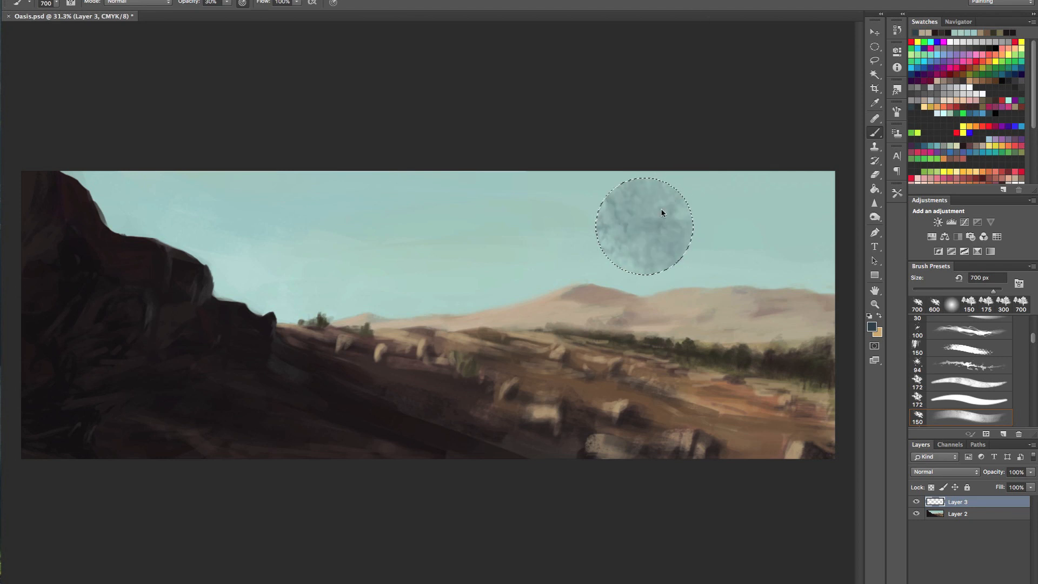
key(bracketleft)
key(bracketleft)
key(bracketleft)
key(bracketleft)
key(bracketleft)
key(bracketleft)
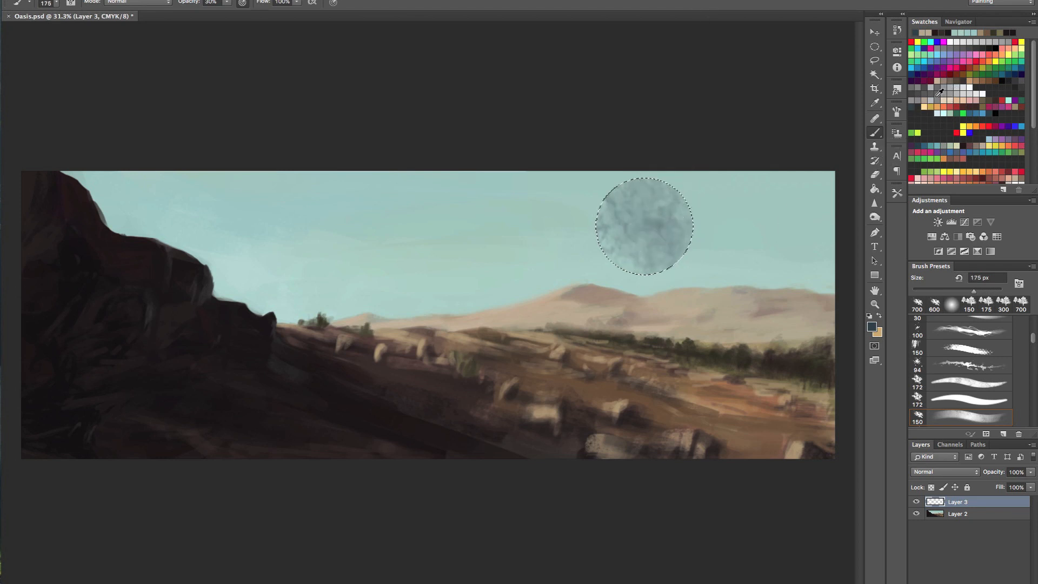
alt+click(752, 233)
drag(682, 268, 700, 255)
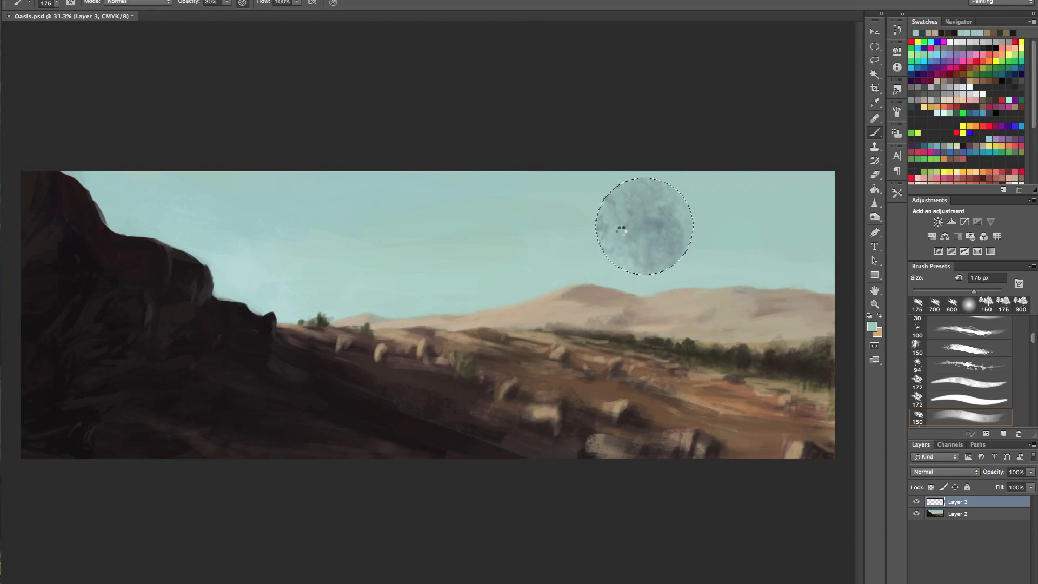
key(0)
alt+click(623, 229)
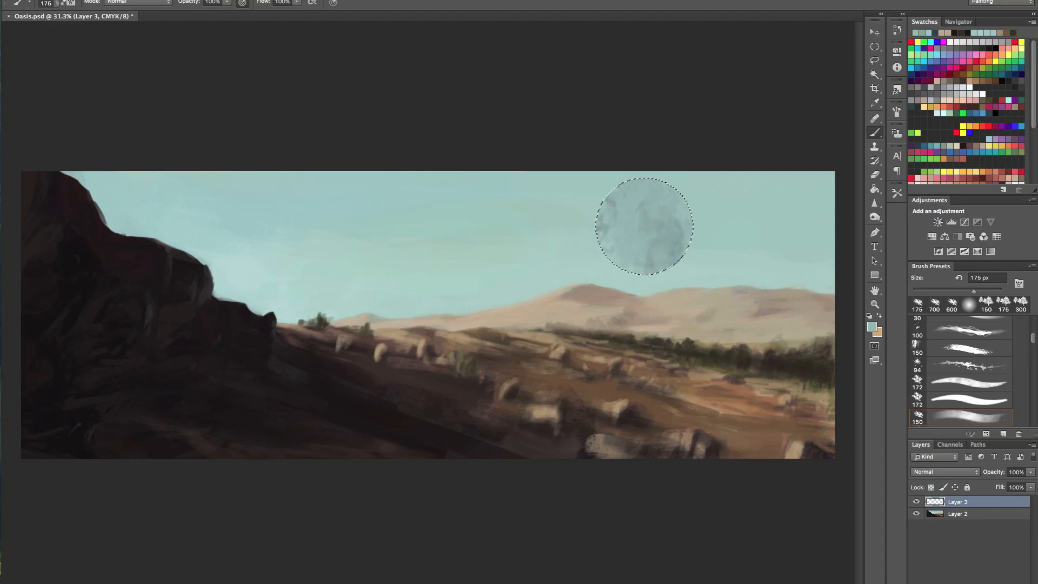
Step: Soften and lighten the planet toward the sky tone with a soft round brush at 30% opacity
click(58, 4)
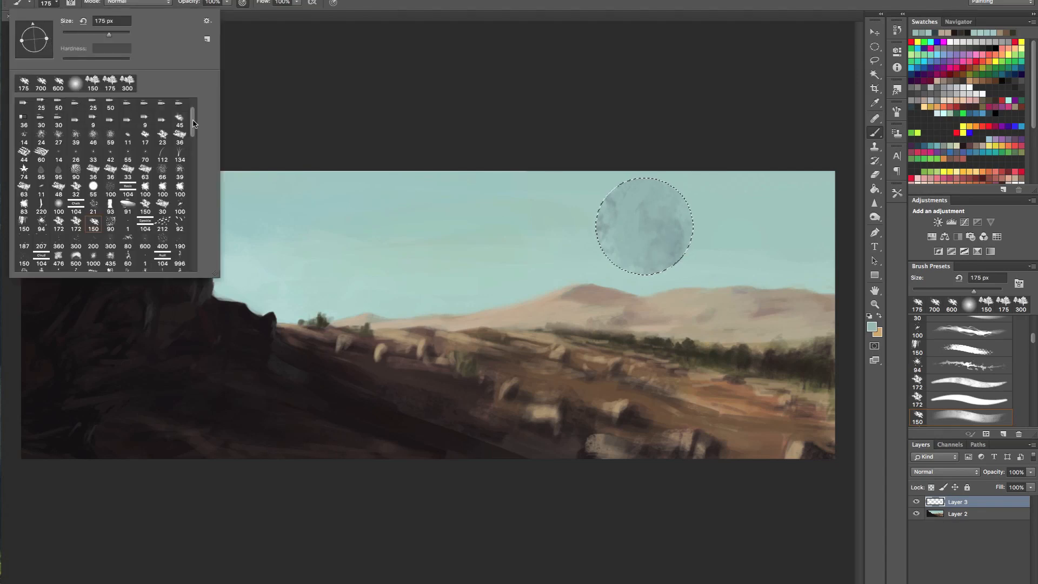
scroll(193, 123, up, 2)
click(93, 106)
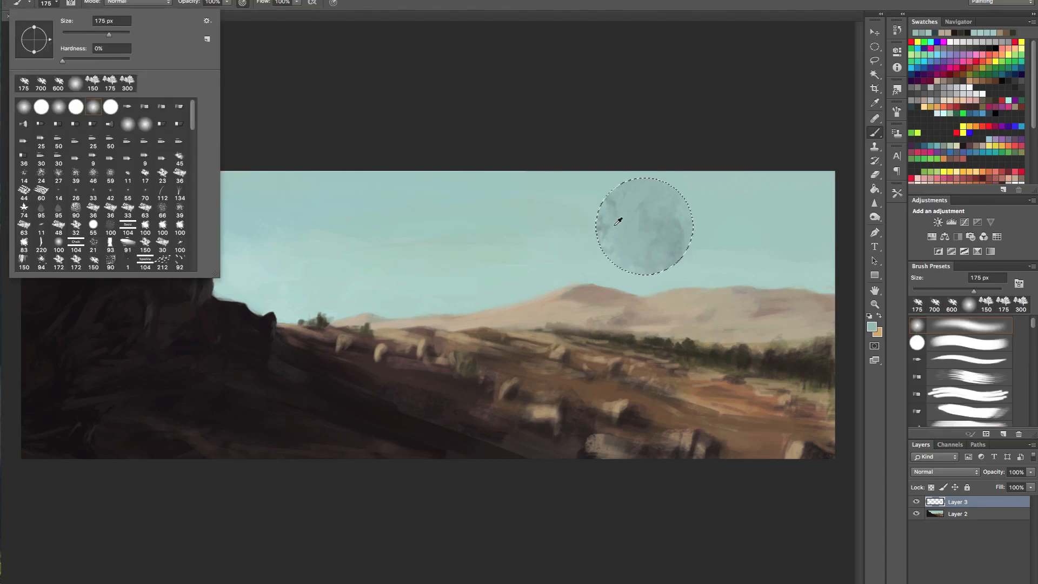
alt+click(558, 278)
drag(587, 254, 626, 175)
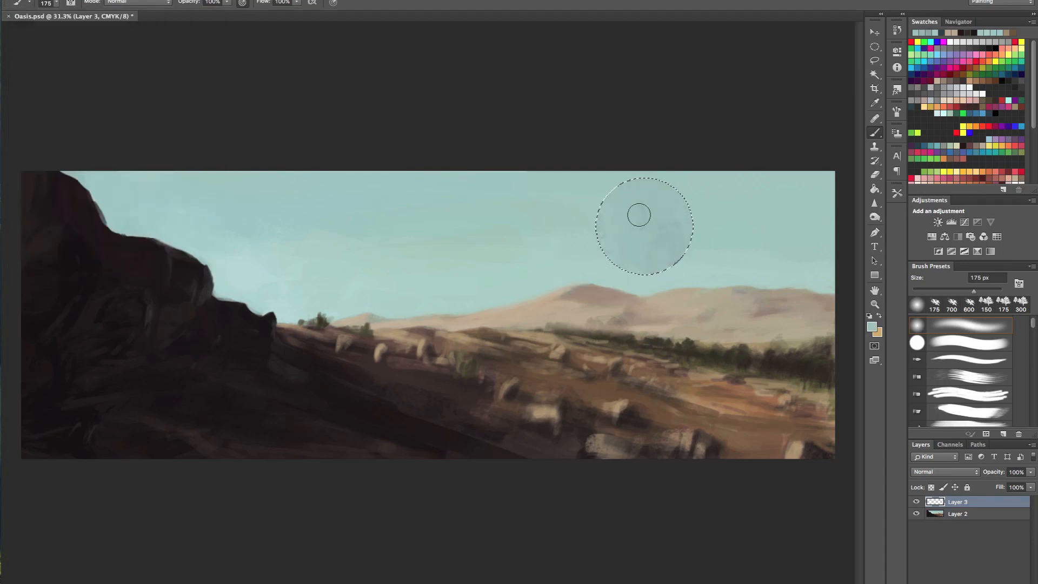
alt+click(716, 261)
key(3)
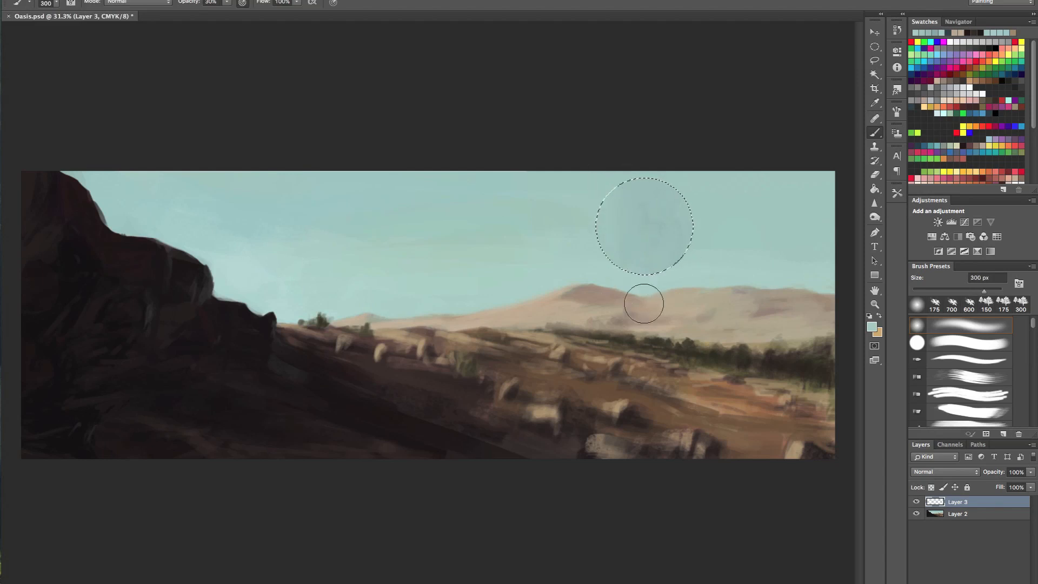
click(872, 328)
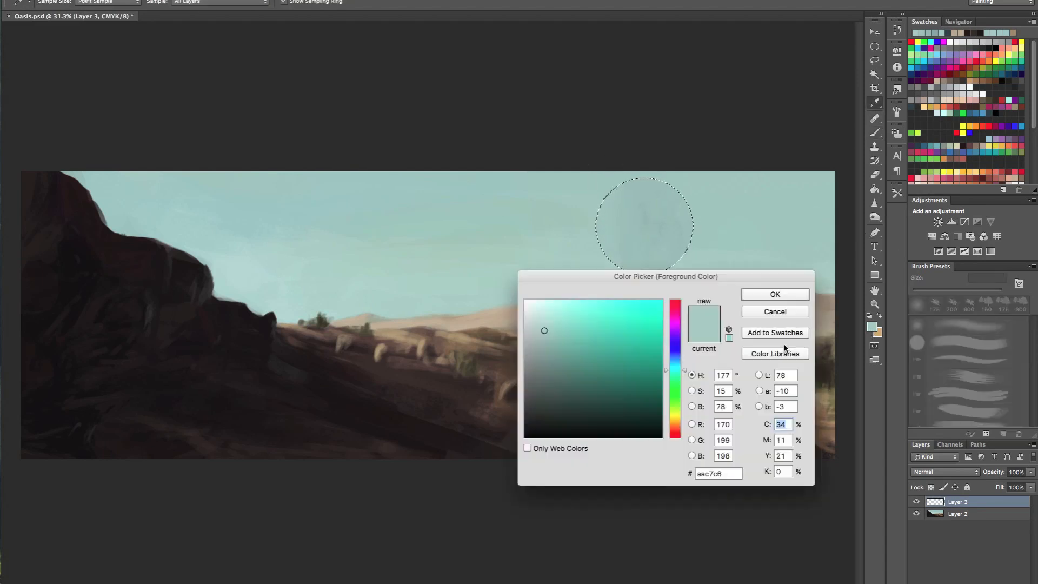
Step: Set the foreground colour to a pale light cyan and drop the planet selection
click(543, 317)
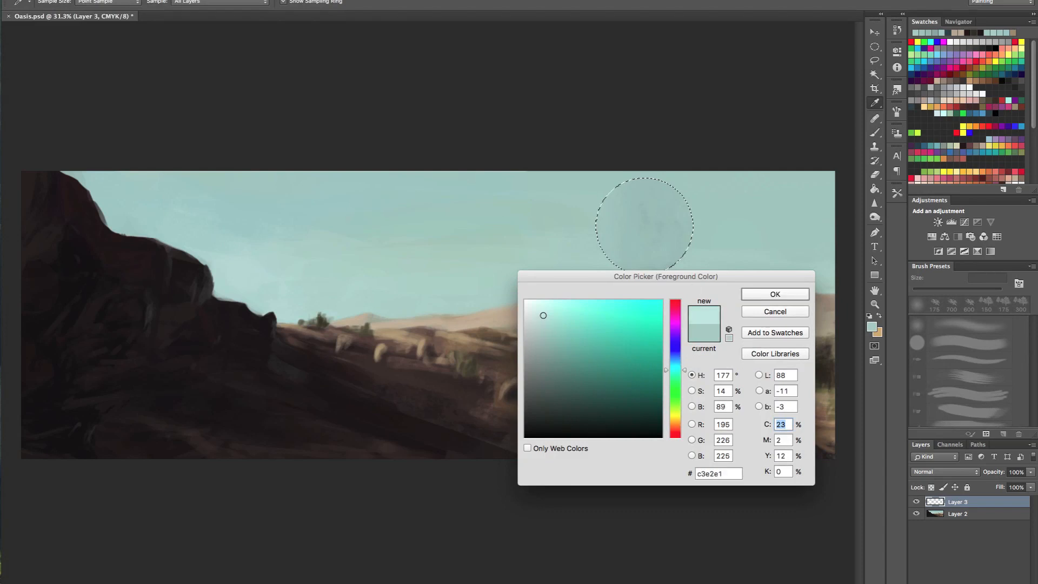
key(Return)
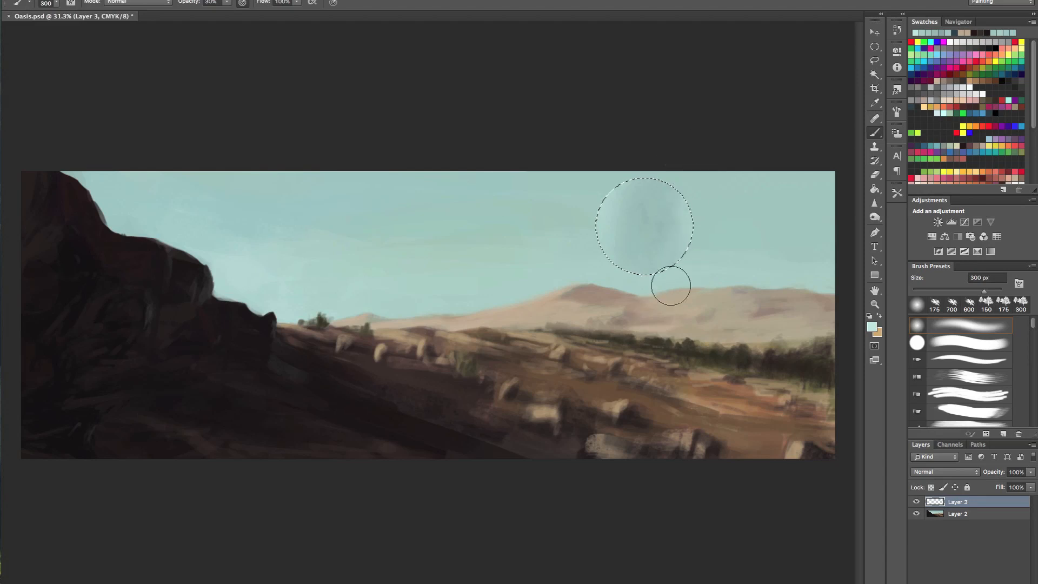
key(ctrl+d)
mouse_move(662, 285)
mouse_down()
mouse_move(611, 285)
mouse_move(668, 292)
mouse_up()
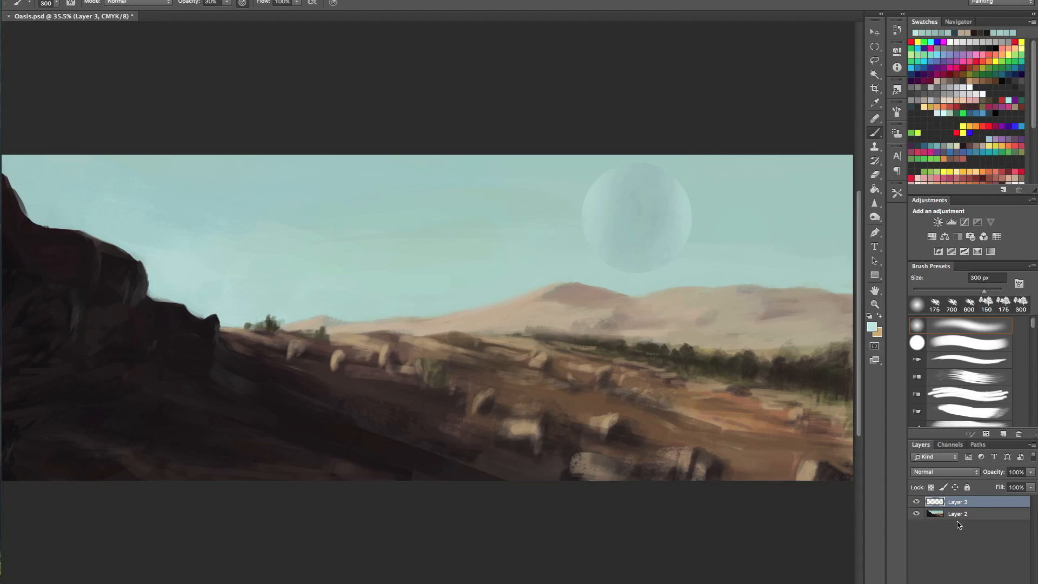
Step: Choose the 708 px ring-shaped brush and add empty Layer 4 for the rings
click(57, 3)
mouse_move(191, 118)
mouse_down()
mouse_move(188, 283)
mouse_move(194, 266)
mouse_up()
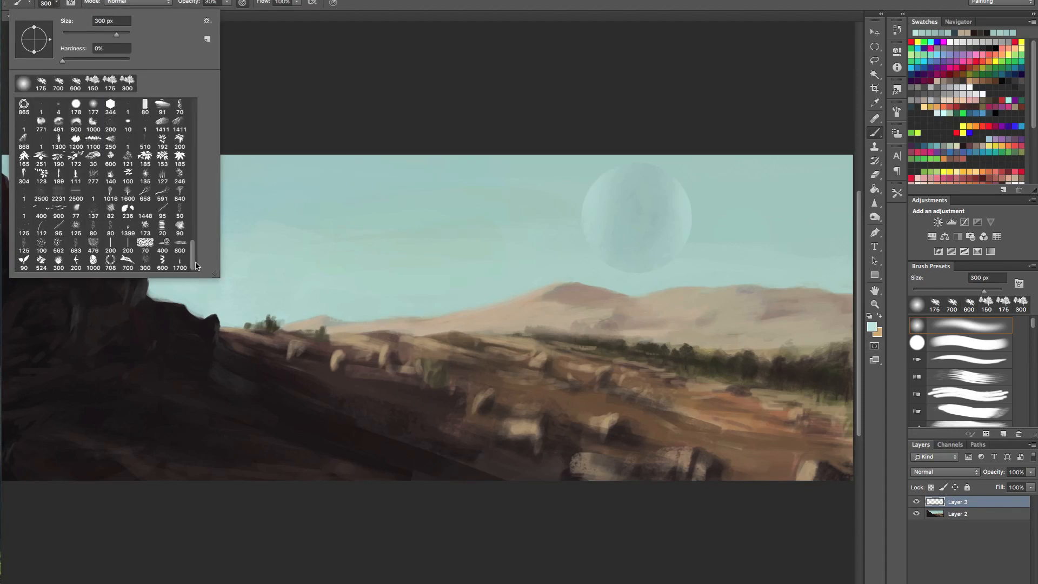
click(111, 263)
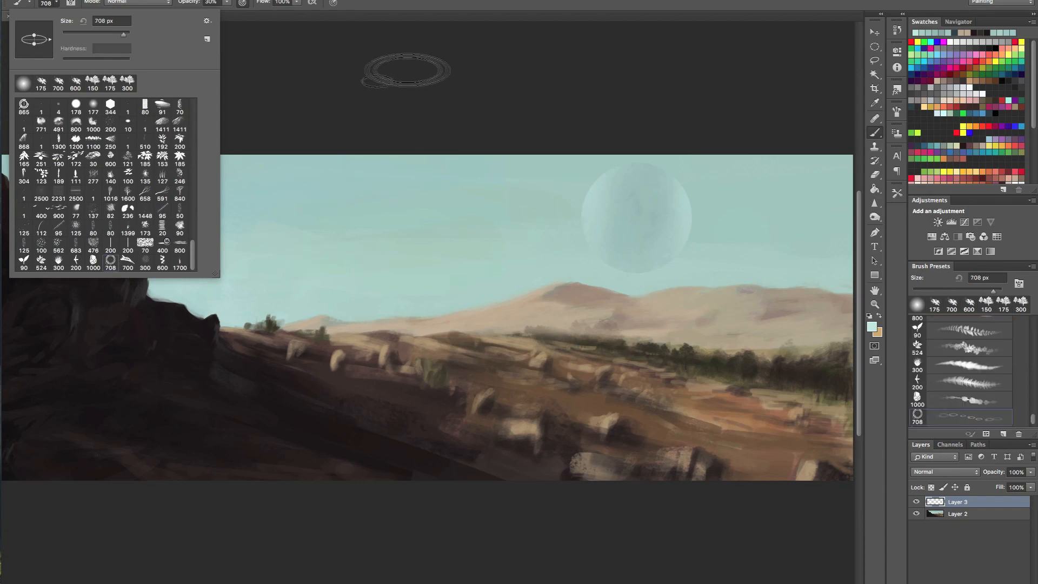
click(395, 76)
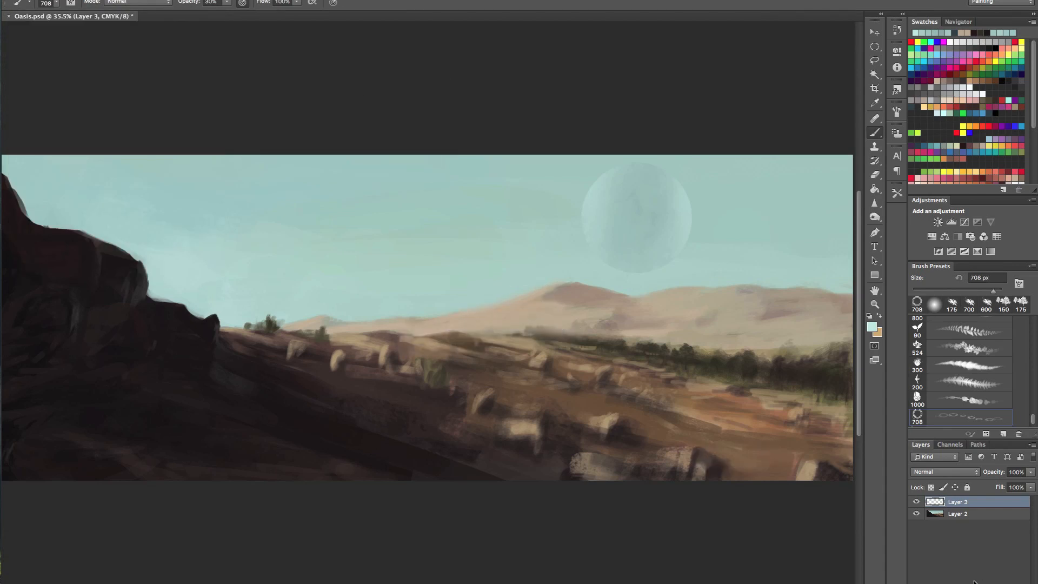
key(ctrl+shift+alt+n)
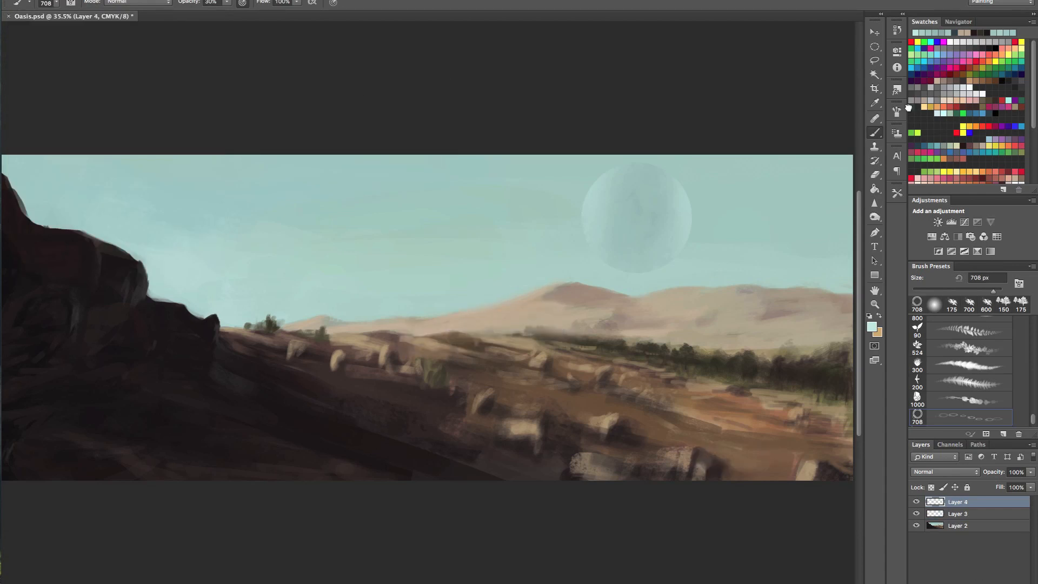
Step: Stamp dark teal rings in the sky with the ring brush at 2700 px and 100% opacity
key(bracketright)
key(bracketright)
key(bracketright)
key(bracketright)
key(bracketright)
key(bracketright)
key(bracketright)
key(bracketright)
key(bracketright)
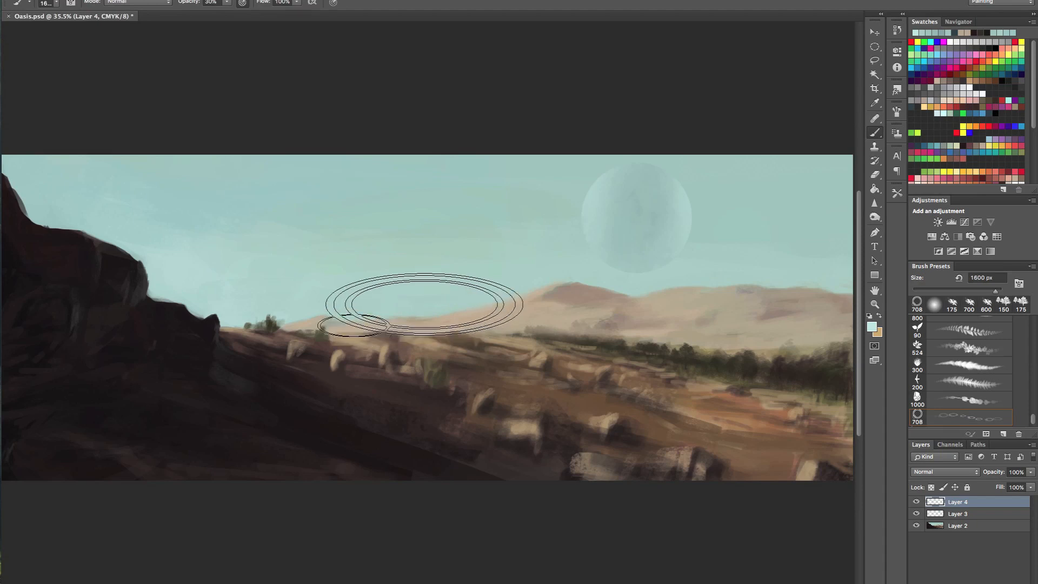
key(bracketright)
key(bracketright)
key(bracketright)
key(bracketright)
key(bracketright)
key(bracketright)
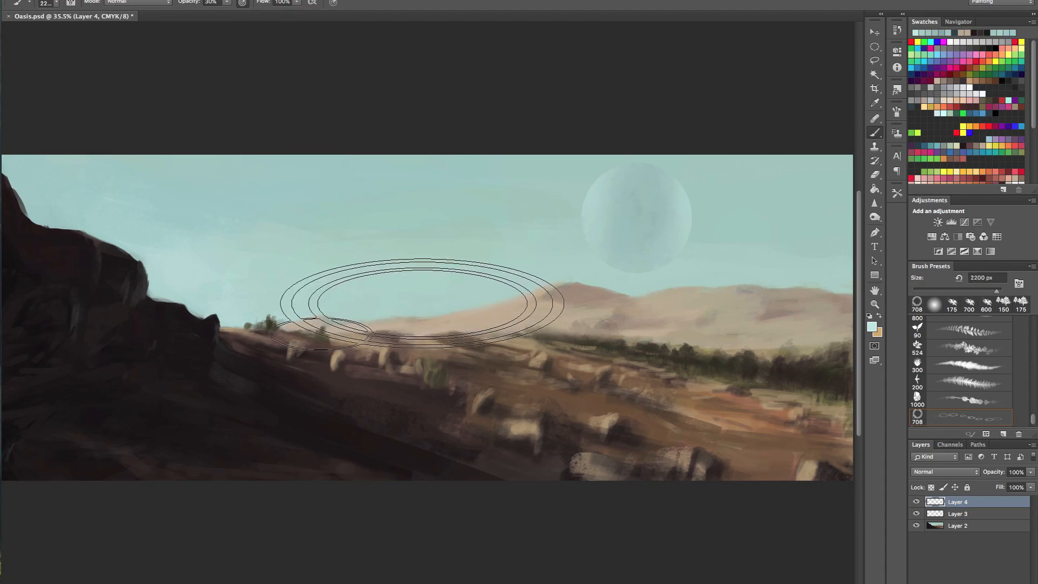
key(bracketright)
key(bracketright)
key(bracketright)
key(bracketright)
key(bracketright)
click(417, 304)
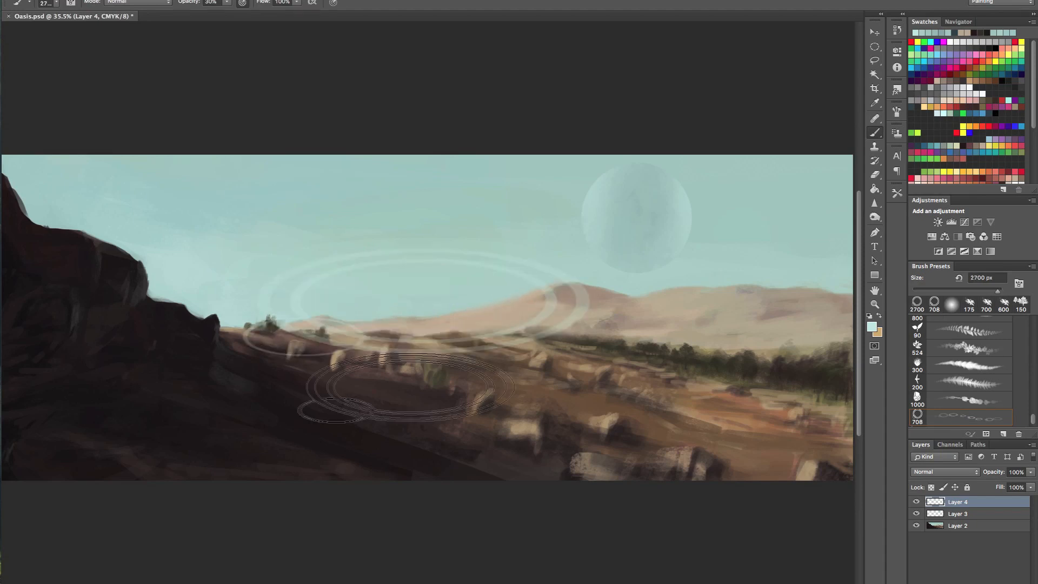
key(ctrl+z)
click(913, 106)
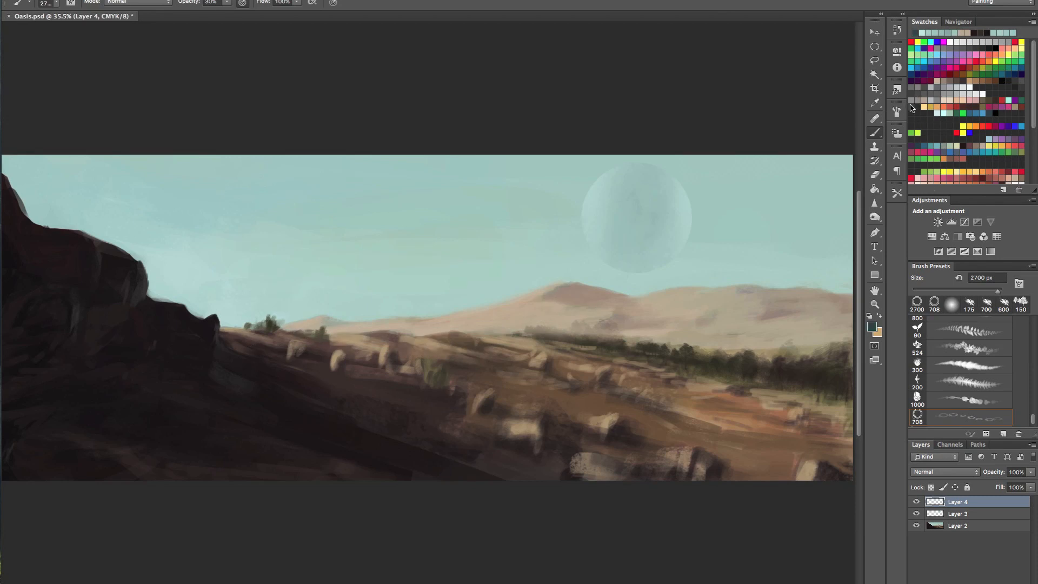
key(0)
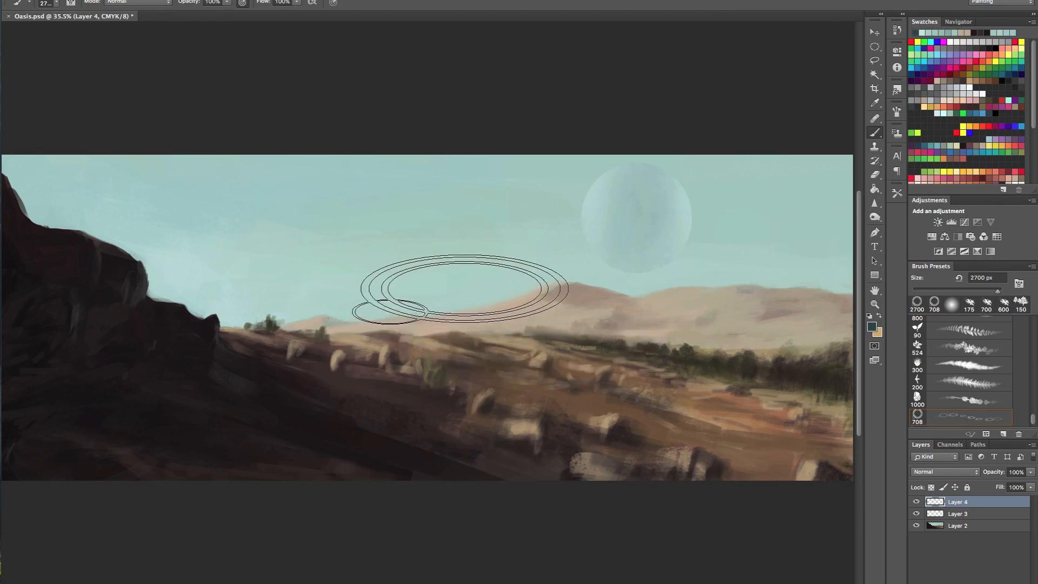
click(463, 290)
key(ctrl+minus)
drag(497, 306, 516, 315)
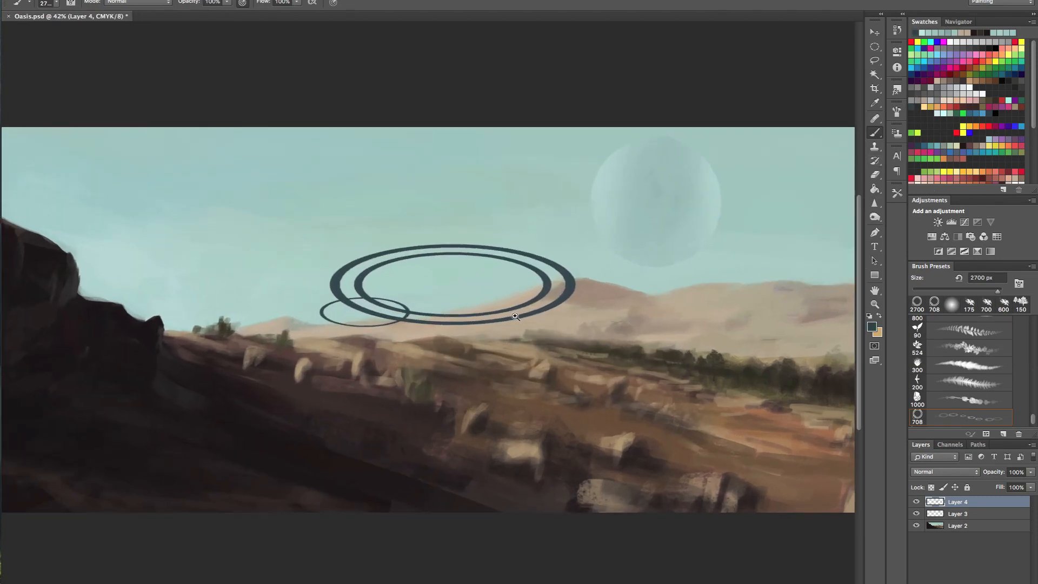
Step: Rotate the rings about 132°, scale them to about 121%, flatten slightly and place them over the planet
key(ctrl+t)
drag(598, 227, 401, 404)
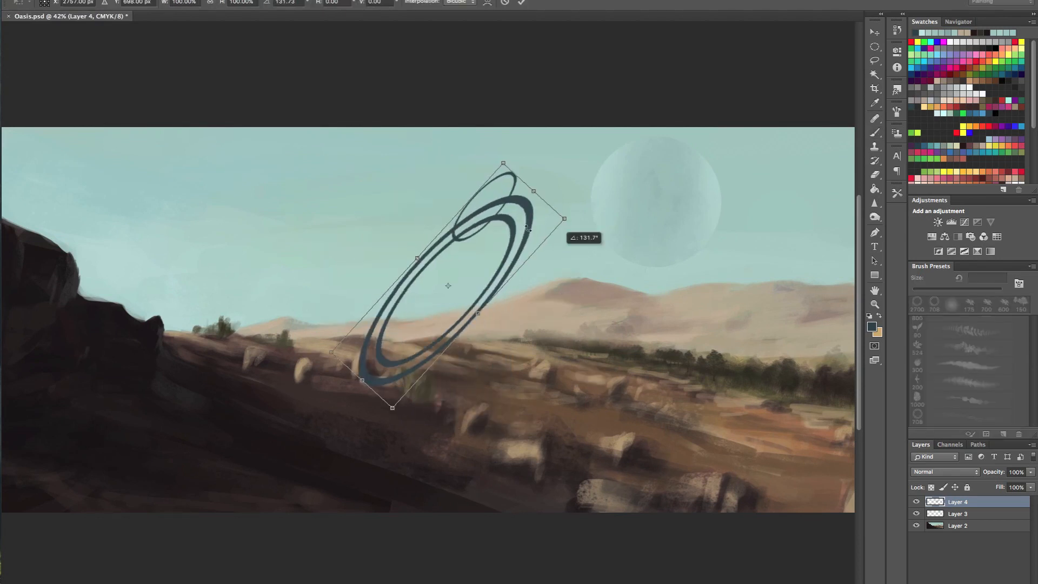
drag(520, 233, 805, 103)
drag(738, 125, 740, 136)
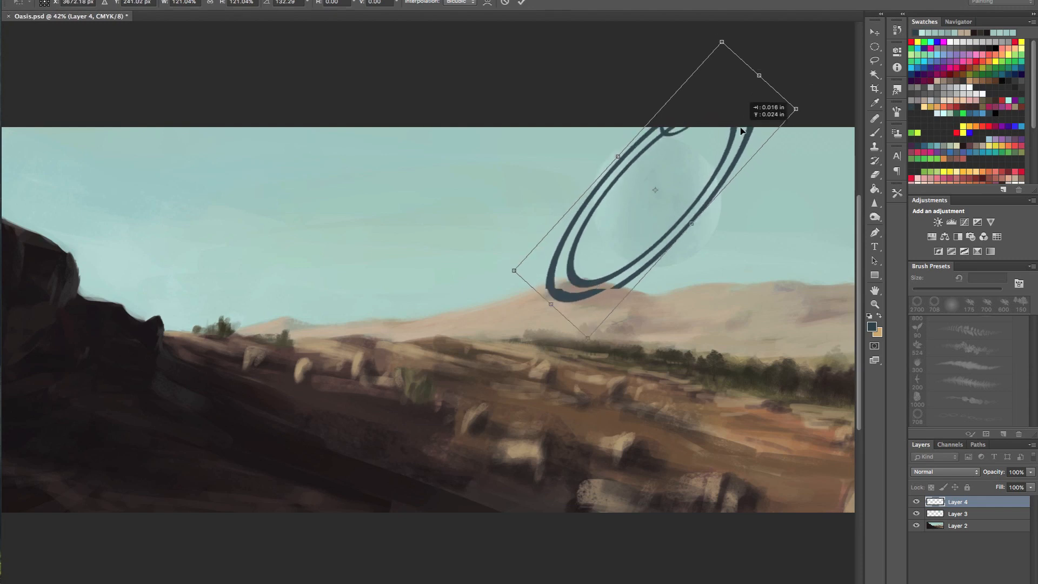
drag(680, 217, 706, 155)
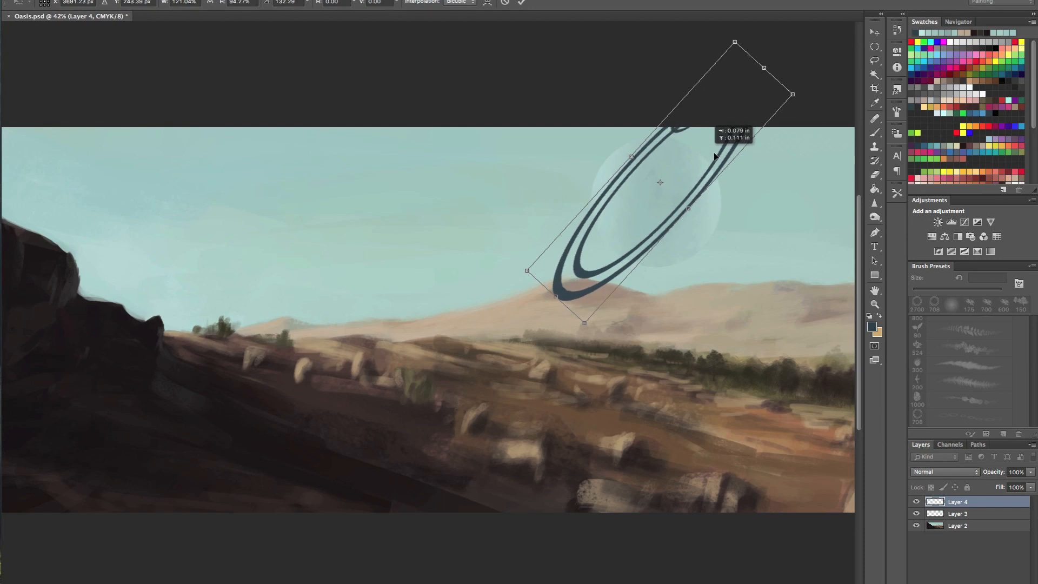
key(Return)
click(945, 472)
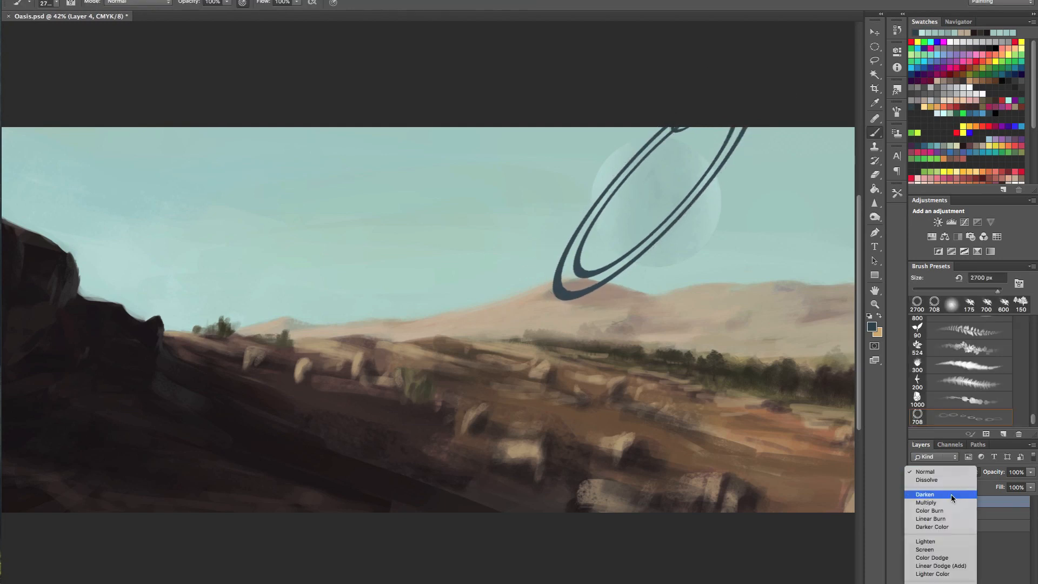
Step: Set both the rings' Layer 4 and the planet's Layer 3 to Linear Dodge (Add)
click(950, 566)
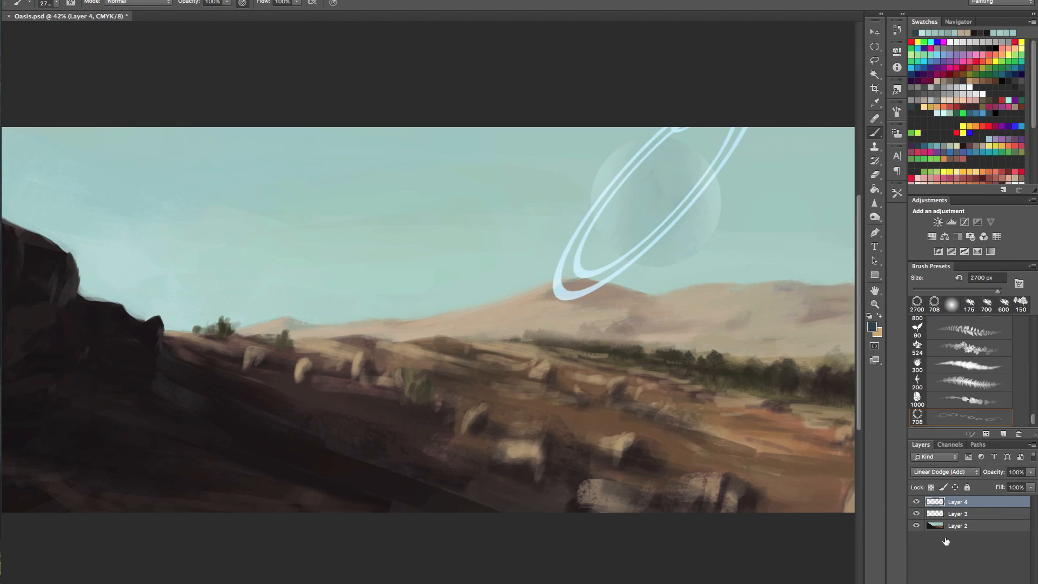
drag(791, 413, 801, 413)
click(958, 514)
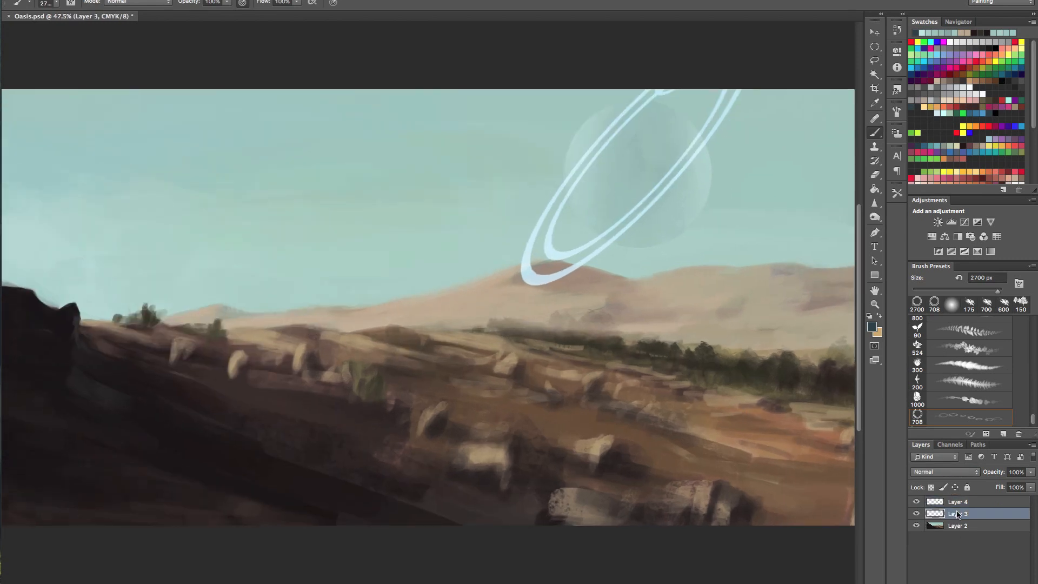
click(951, 472)
click(941, 566)
mouse_move(706, 357)
mouse_down()
mouse_move(649, 357)
mouse_move(670, 357)
mouse_up()
key(ctrl+z)
click(957, 502)
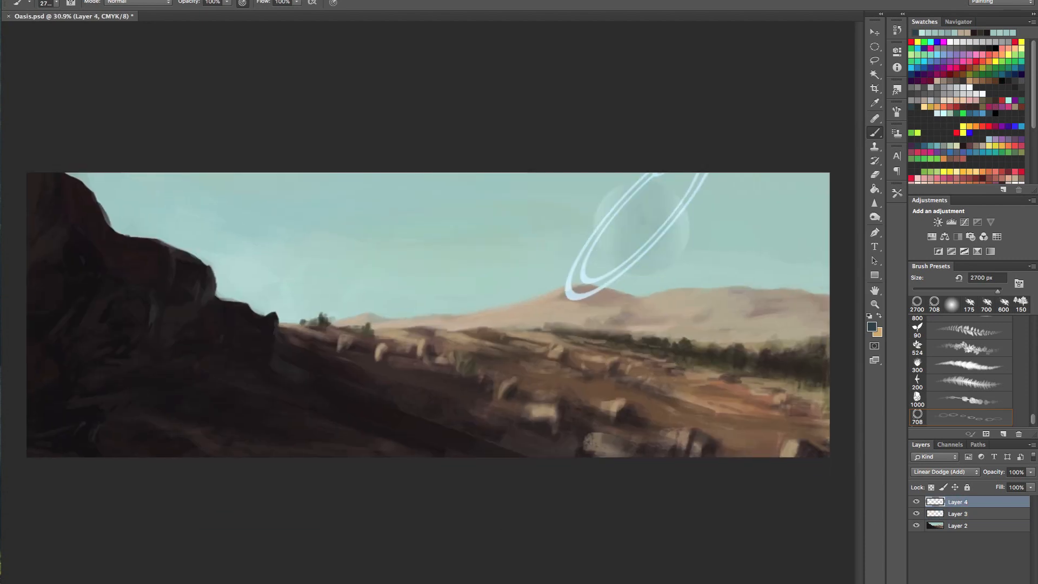
drag(696, 313, 626, 351)
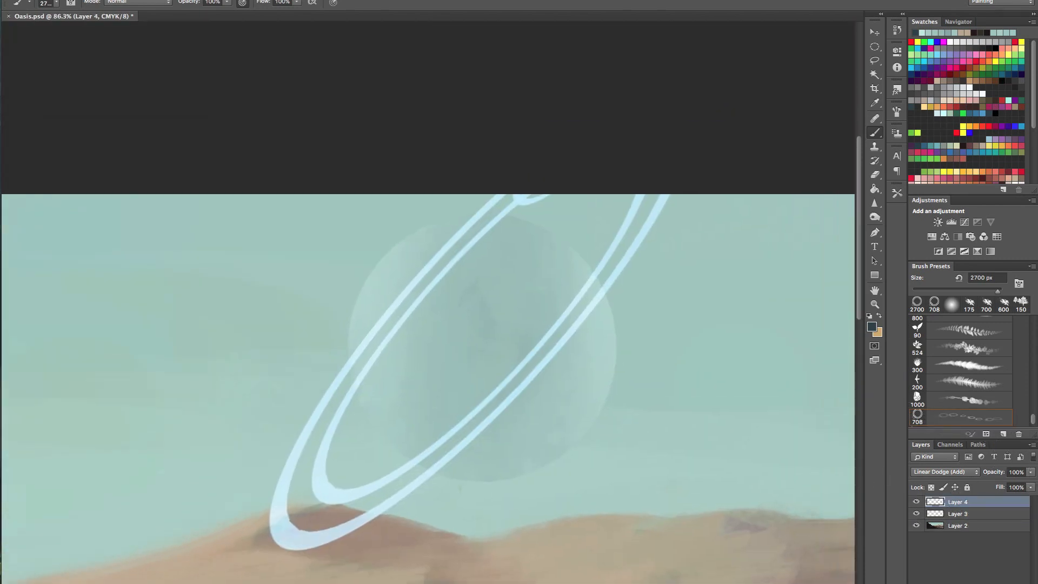
Step: Add a layer mask to Layer 4 and set up a soft round brush at 150 px
click(961, 582)
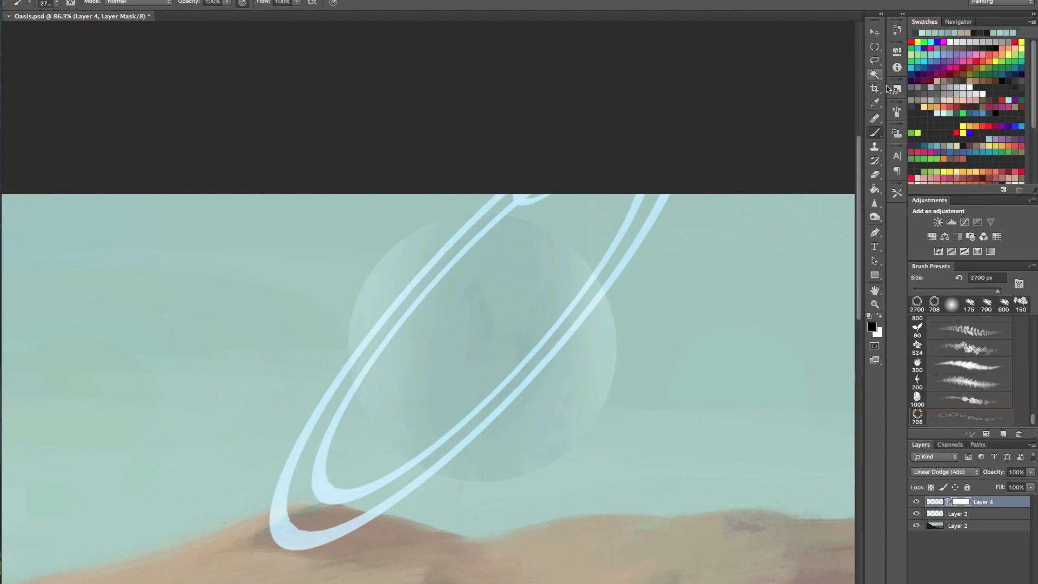
click(56, 3)
scroll(192, 99, up, 3)
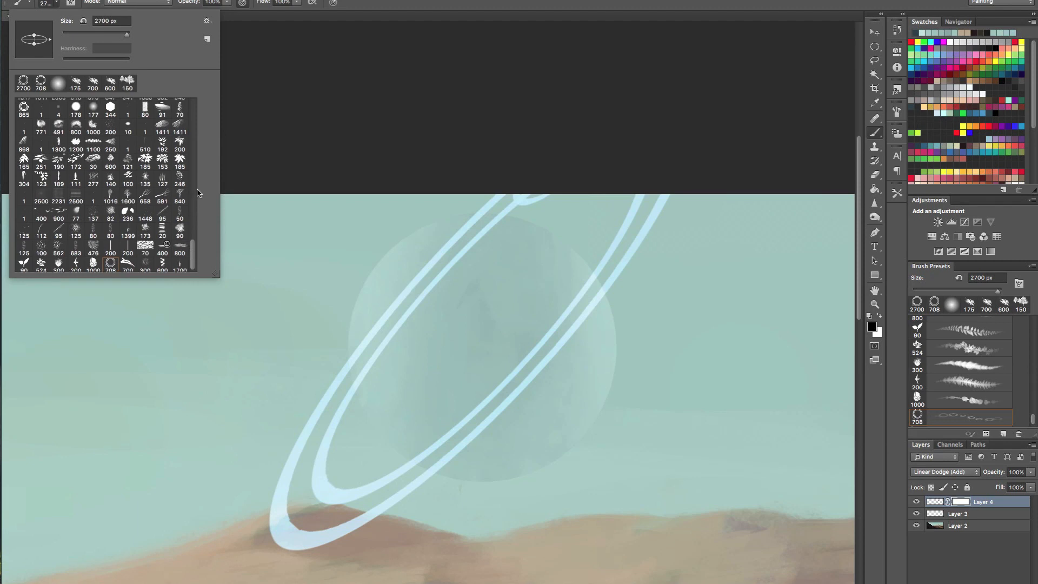
scroll(192, 99, up, 3)
click(93, 107)
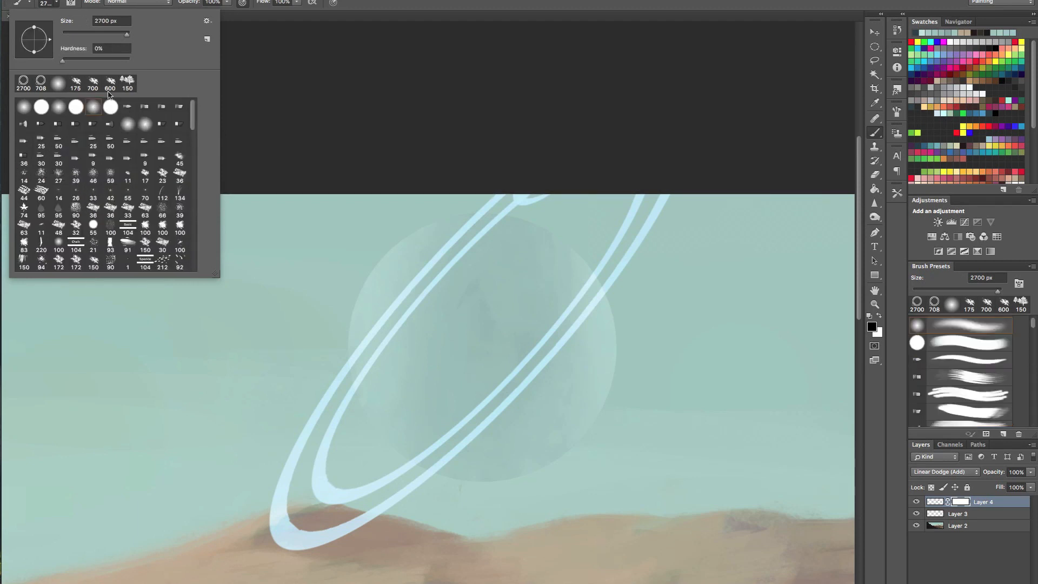
click(56, 2)
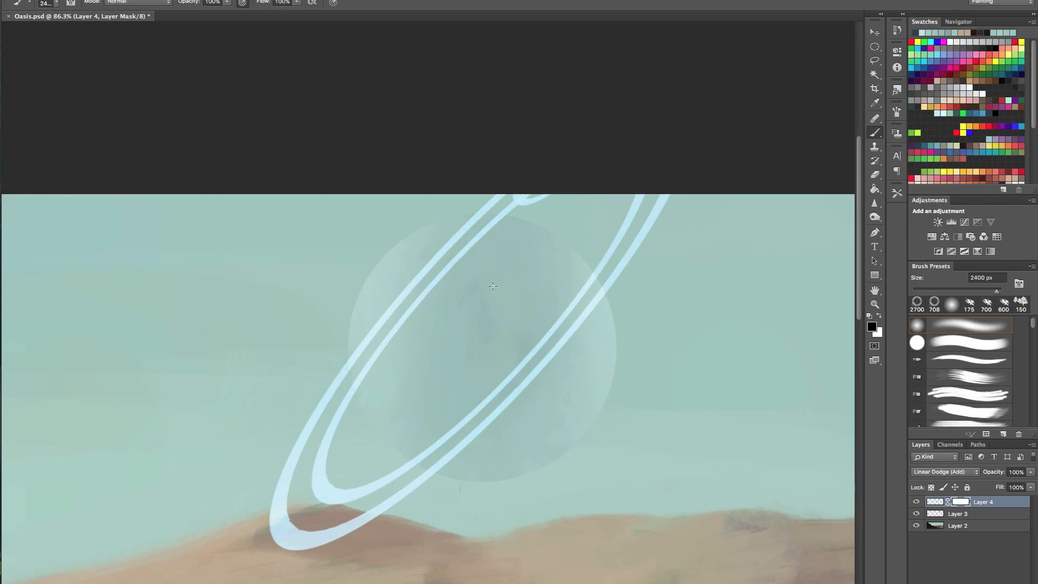
key(bracketleft)
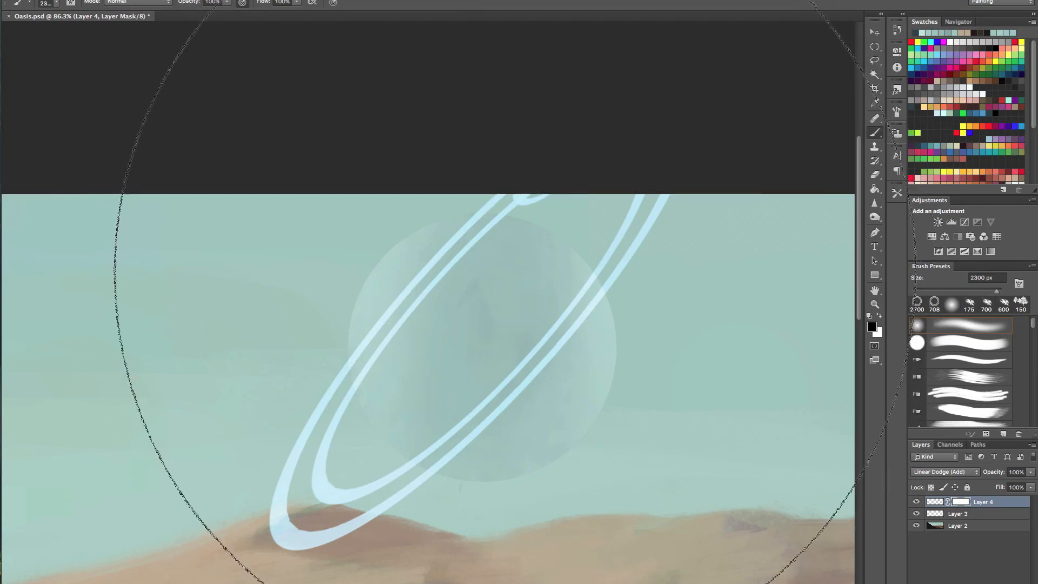
key(bracketleft)
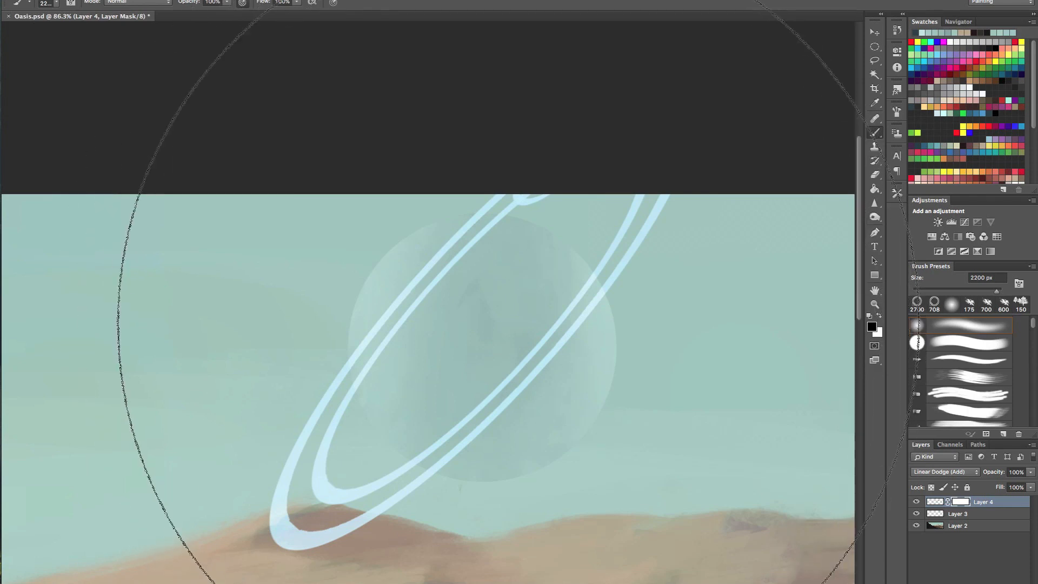
scroll(500, 296, down, 5)
key(bracketleft)
key(bracketleft)
key(bracketleft)
key(bracketleft)
key(bracketleft)
key(bracketleft)
key(bracketleft)
key(bracketleft)
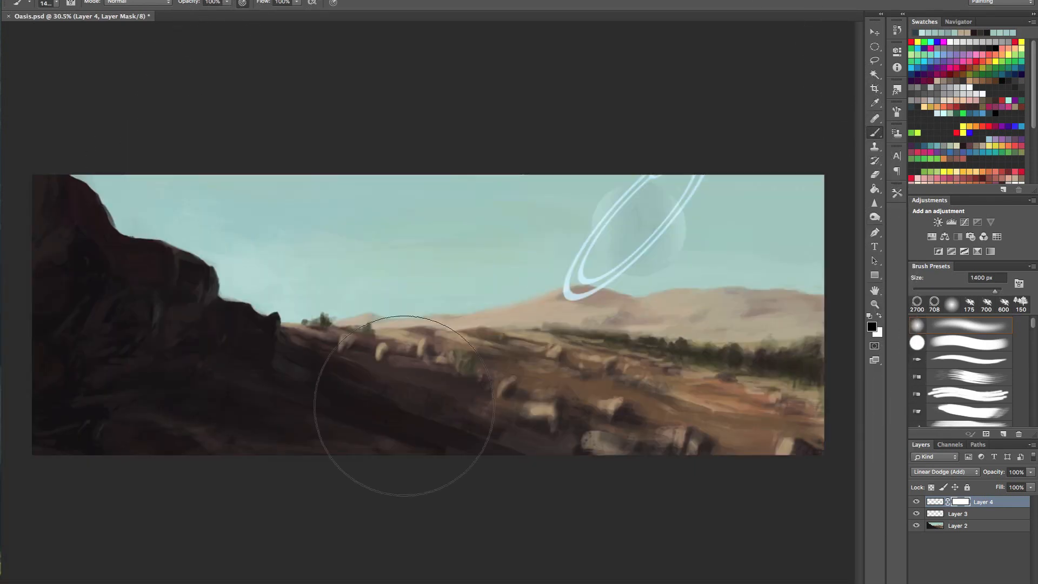
key(bracketleft)
key(bracketleft)
key(bracketleft)
key(bracketleft)
key(bracketleft)
key(bracketleft)
key(bracketleft)
key(bracketleft)
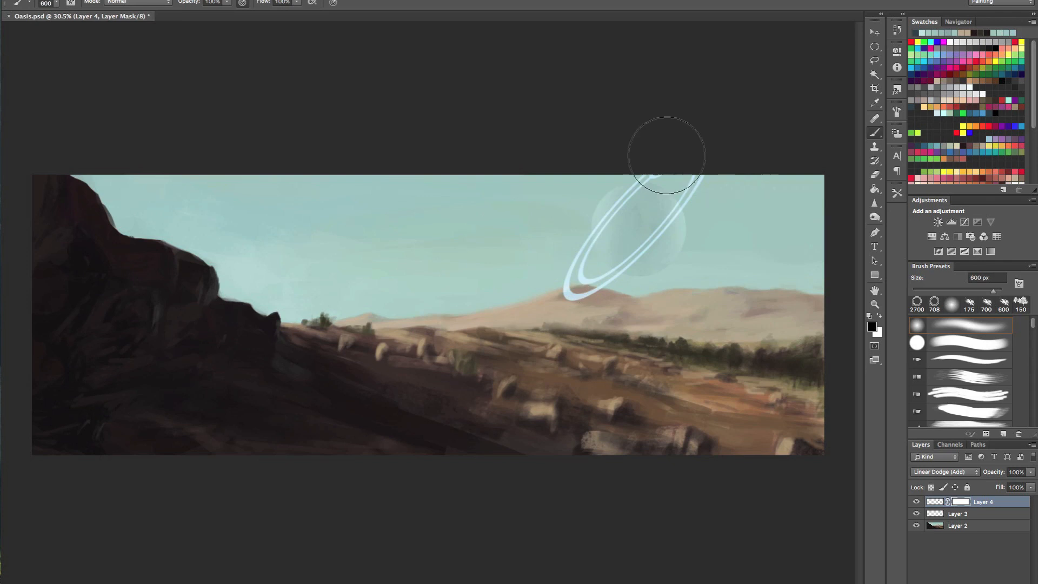
key(bracketleft)
key(bracketleft)
key(bracketleft)
key(bracketleft)
key(bracketleft)
key(bracketleft)
key(bracketleft)
key(bracketleft)
key(bracketleft)
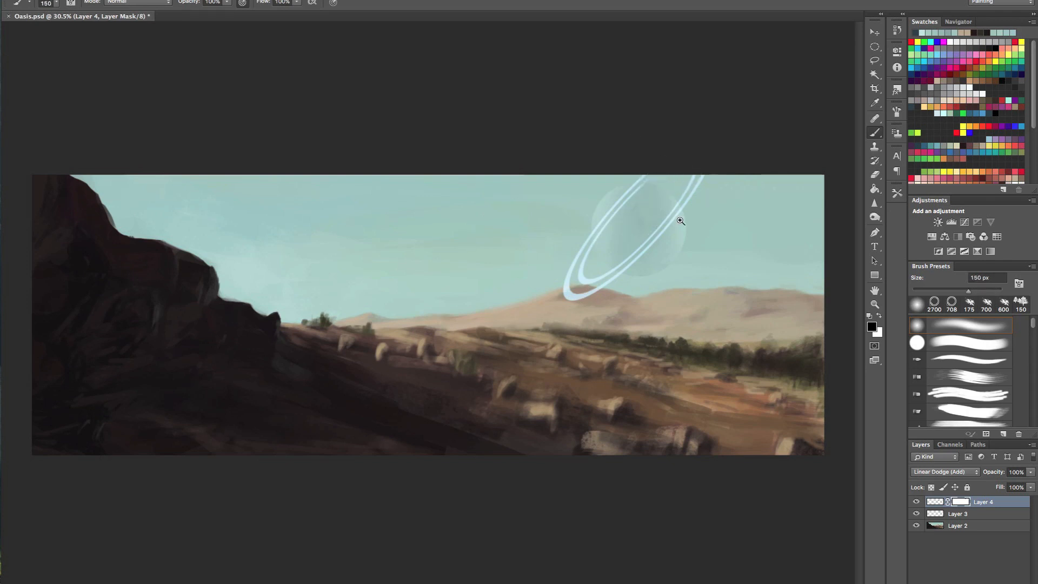
Step: Mask out the ring's lower end where it dips into the dune with a 50 px brush
drag(680, 220, 696, 225)
scroll(537, 361, up, 2)
key(bracketleft)
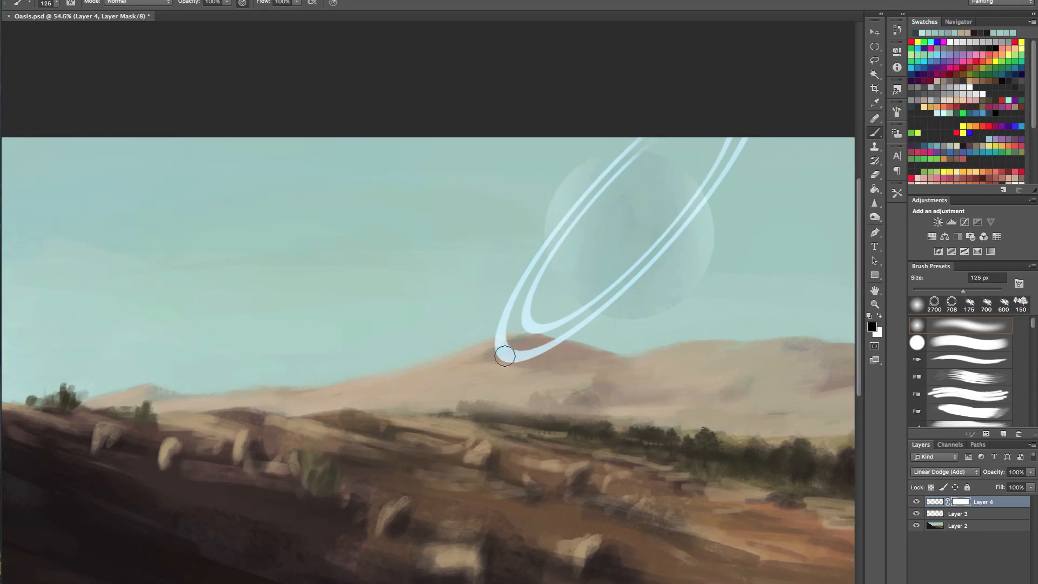
key(bracketleft)
key(bracketleft)
key(bracketleft)
key(bracketleft)
key(bracketleft)
key(bracketleft)
mouse_move(502, 354)
mouse_down()
mouse_move(524, 361)
mouse_move(507, 344)
mouse_up()
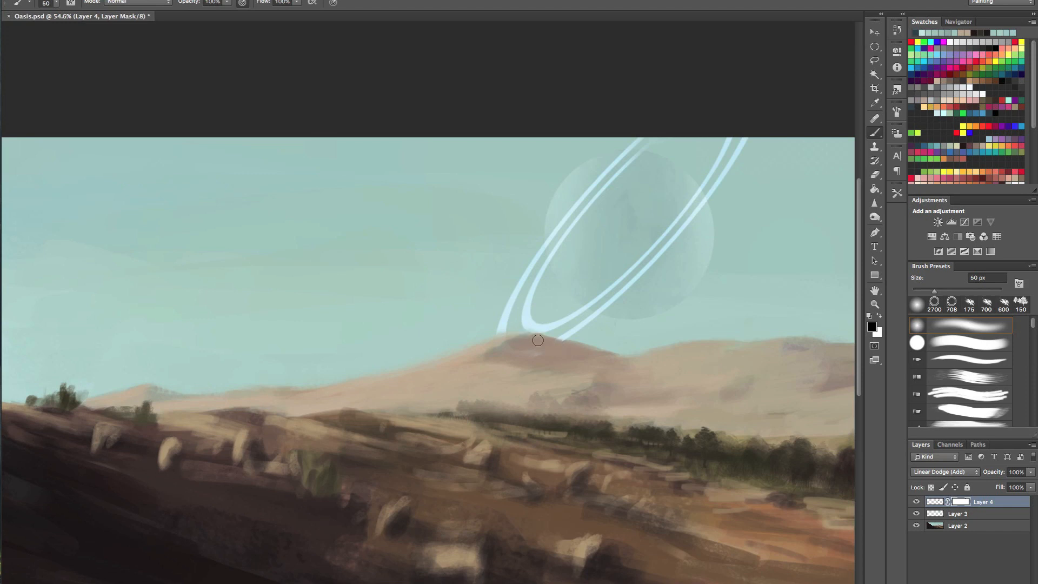
key(bracketright)
key(bracketright)
key(bracketright)
key(bracketright)
key(bracketright)
key(bracketright)
key(bracketright)
key(bracketright)
key(bracketright)
key(bracketright)
key(3)
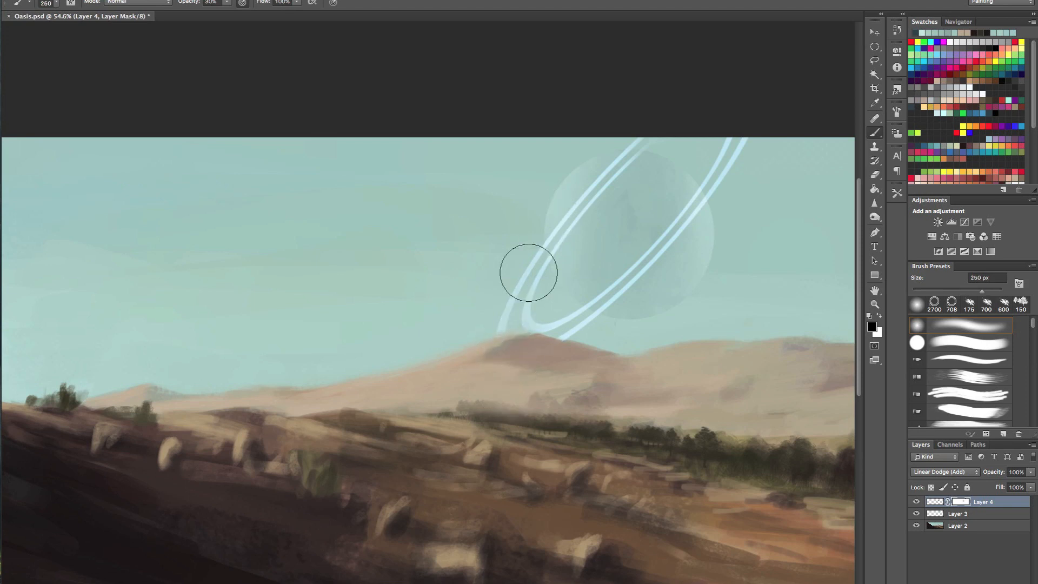
key(0)
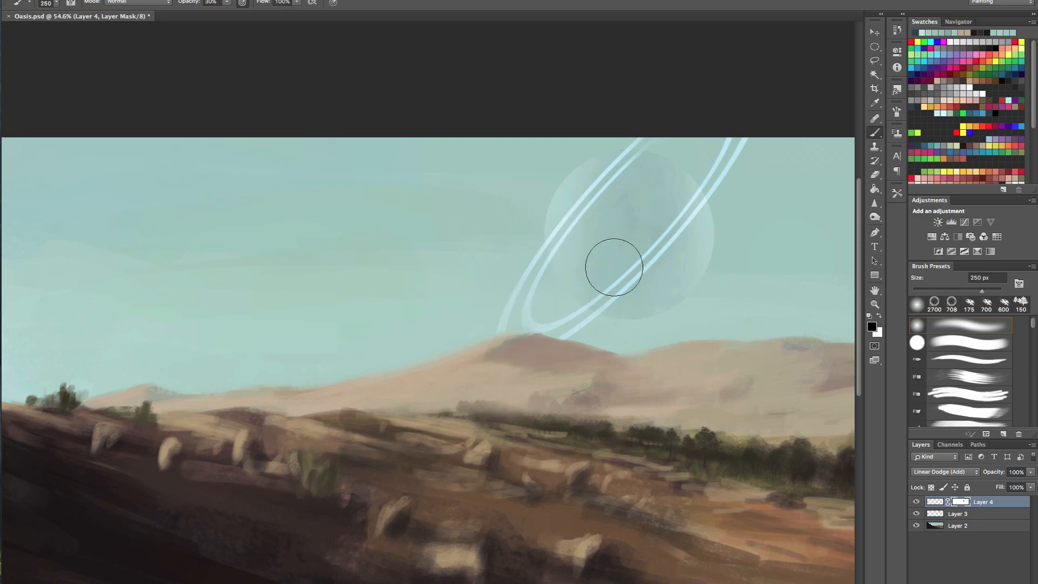
key(bracketleft)
key(bracketleft)
key(bracketleft)
key(bracketleft)
key(bracketleft)
Step: Hide the ring section passing behind the planet using the planet's outline as a selection
ctrl+click(940, 517)
mouse_move(558, 236)
mouse_down()
mouse_move(559, 248)
mouse_move(623, 167)
mouse_move(601, 191)
mouse_up()
key(ctrl+d)
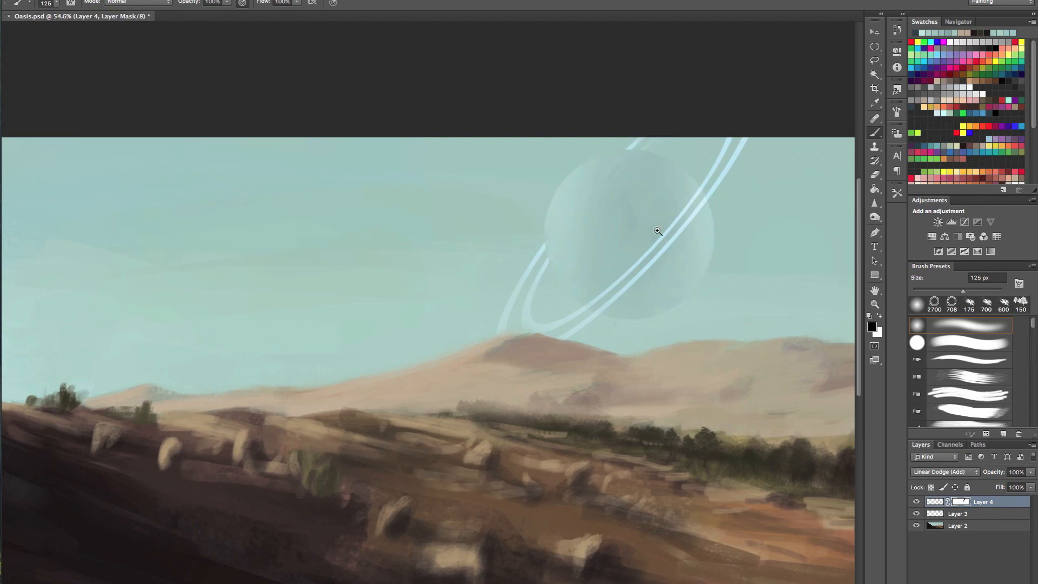
ctrl+click(653, 226)
key(ctrl+shift+d)
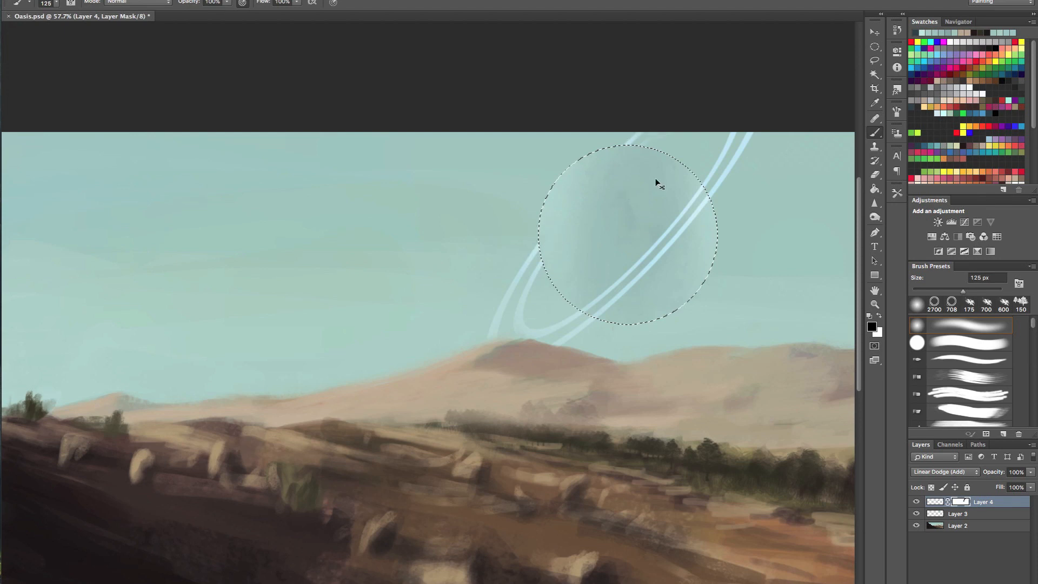
key(super+d)
mouse_move(705, 298)
mouse_down()
mouse_move(589, 288)
mouse_move(660, 297)
mouse_up()
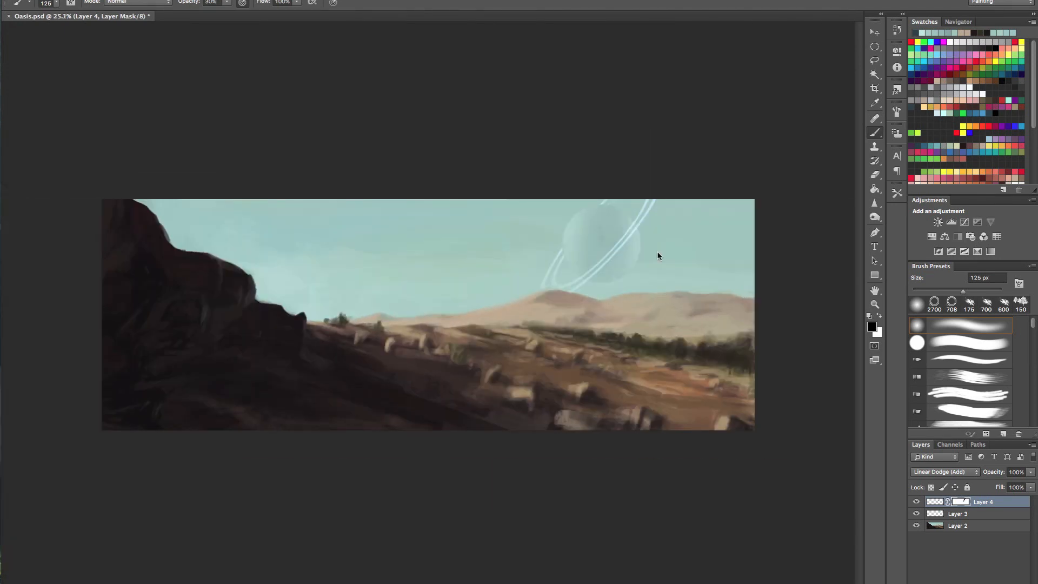
drag(687, 227, 712, 227)
Step: Set the black masking brush to 200 px at 30% opacity and view the whole painting
key(])
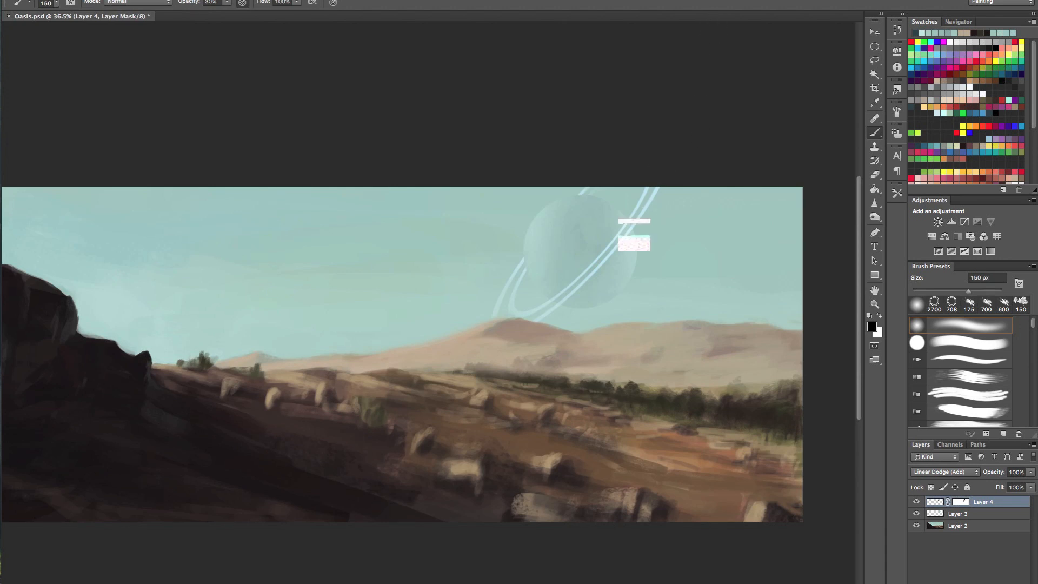
key(])
key(])
key(])
key(])
key(])
key(])
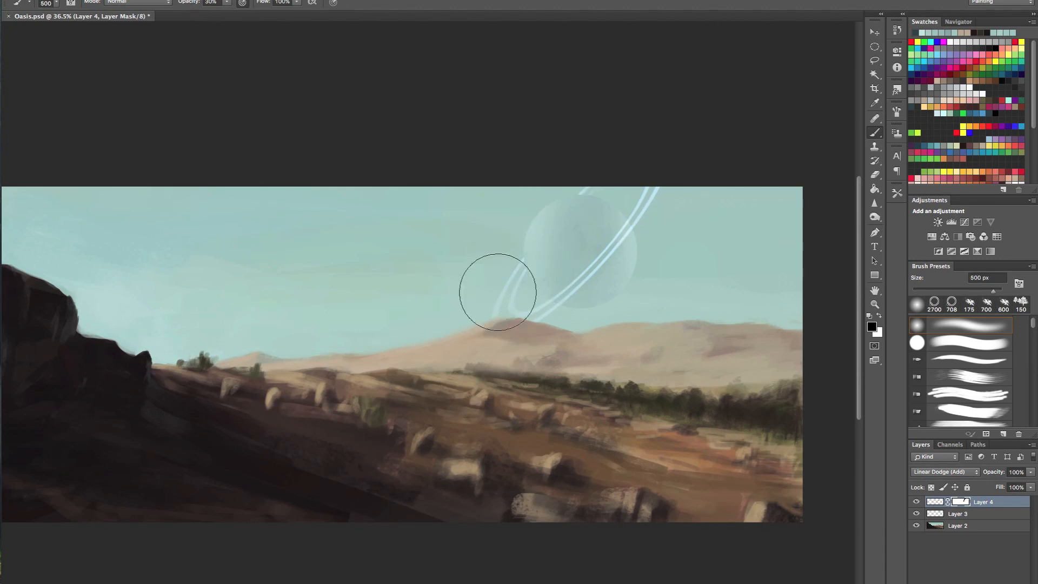
key(bracketleft)
key(bracketleft)
key(bracketleft)
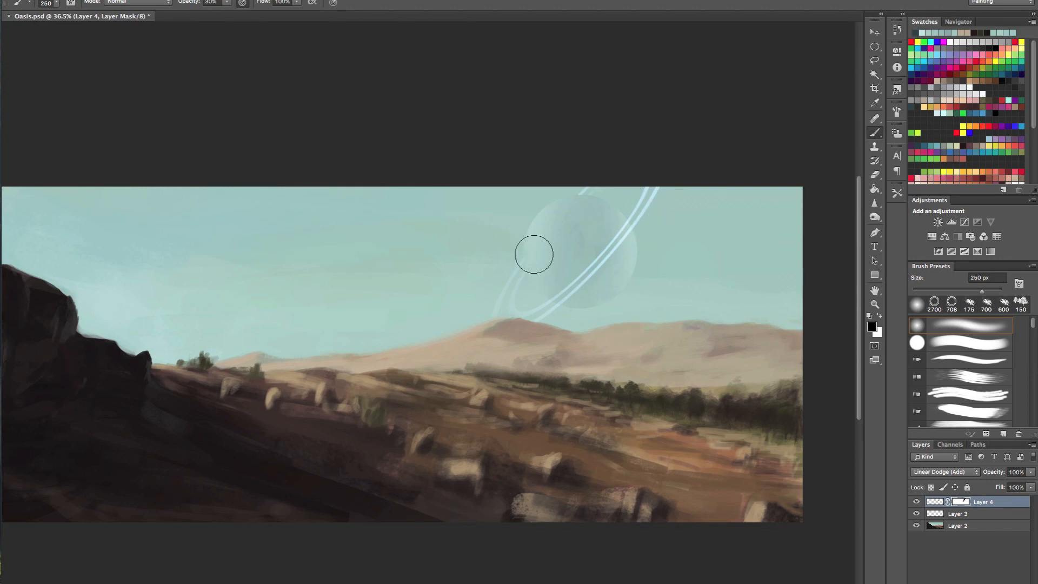
key(x)
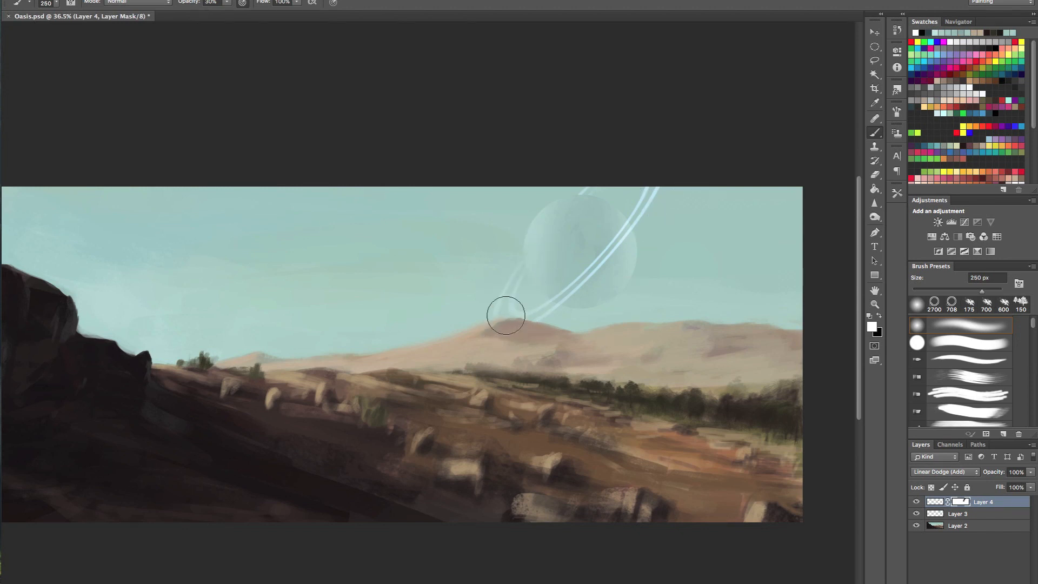
key(x)
key(bracketleft)
key(bracketleft)
key(bracketleft)
key(0)
key(bracketright)
key(bracketright)
key(bracketright)
key(bracketright)
key(bracketright)
key(3)
mouse_move(554, 329)
mouse_down()
mouse_move(471, 333)
mouse_move(508, 328)
mouse_up()
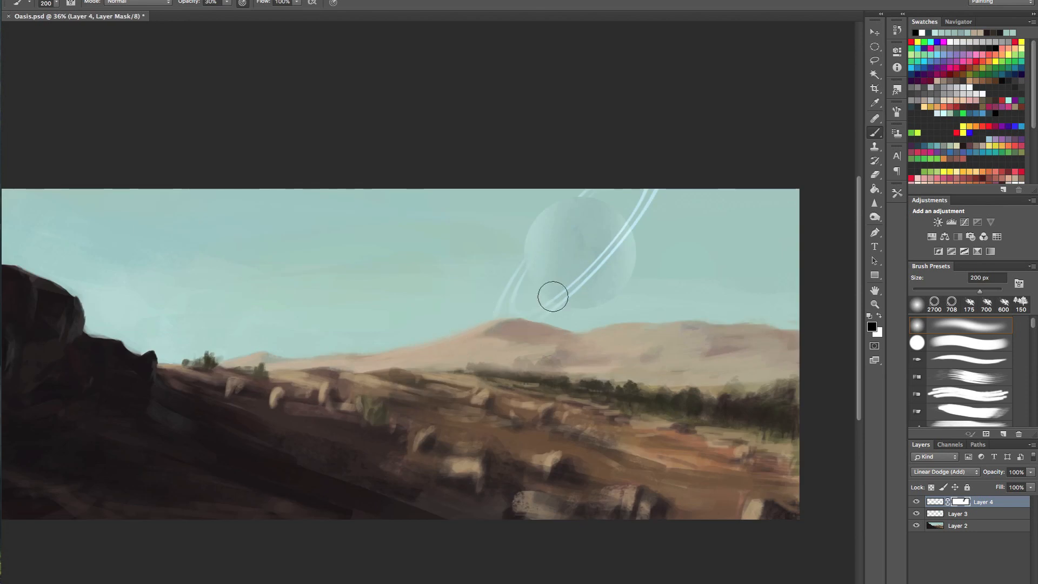
drag(553, 294, 546, 328)
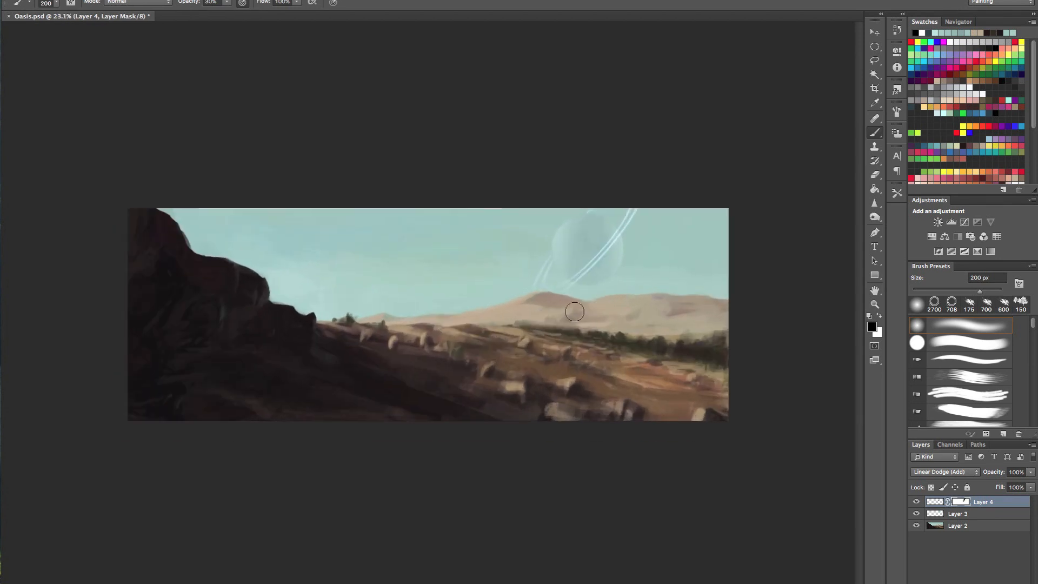
Step: Lower the ring layer's opacity to 64% and duplicate it as Layer 4 copy
drag(1004, 474, 996, 472)
mouse_move(598, 217)
mouse_down()
mouse_move(540, 222)
mouse_move(660, 274)
mouse_move(669, 306)
mouse_move(622, 301)
mouse_move(682, 309)
mouse_move(624, 310)
mouse_move(824, 468)
mouse_up()
key(v)
key(ctrl+j)
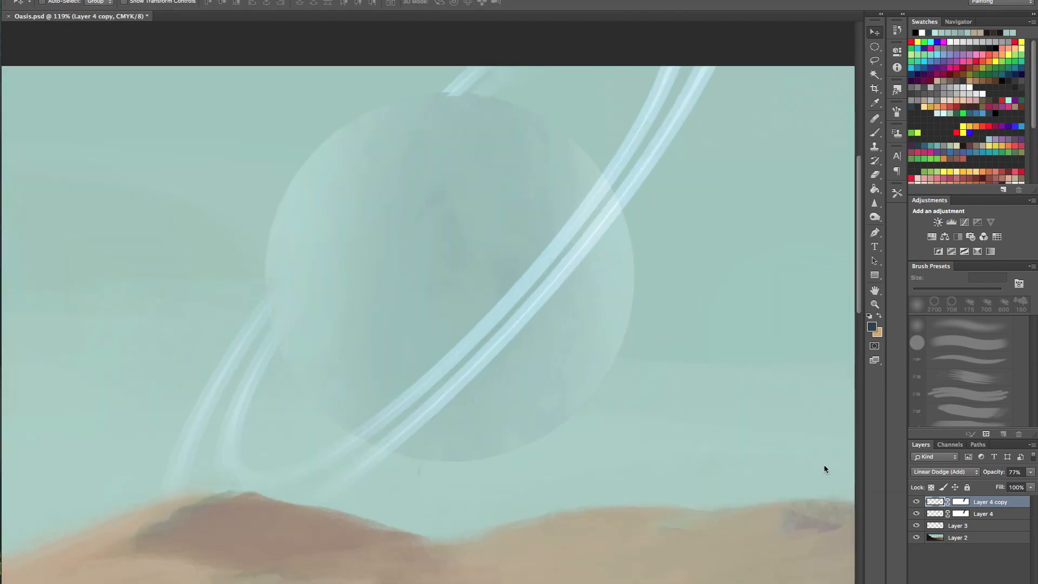
Step: Paint on Layer 4 copy's mask with a 40 px brush, using the planet outline as a temporary selection
click(961, 503)
key(b)
key(bracketleft)
key(bracketleft)
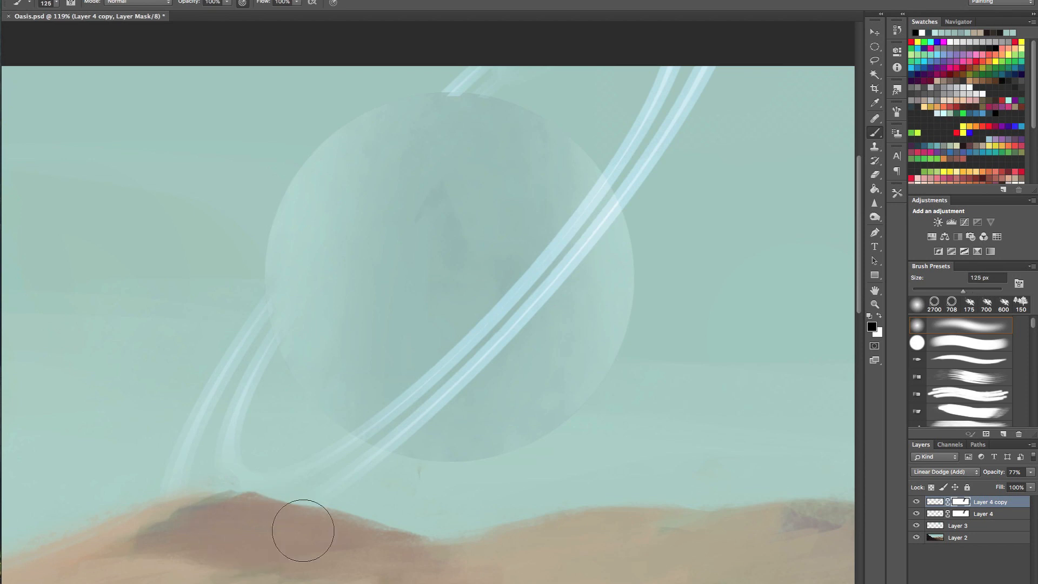
key(bracketleft)
key(bracketleft)
key(bracketleft)
key(bracketleft)
key(bracketleft)
key(bracketleft)
key(bracketleft)
key(bracketleft)
key(bracketleft)
ctrl+click(935, 524)
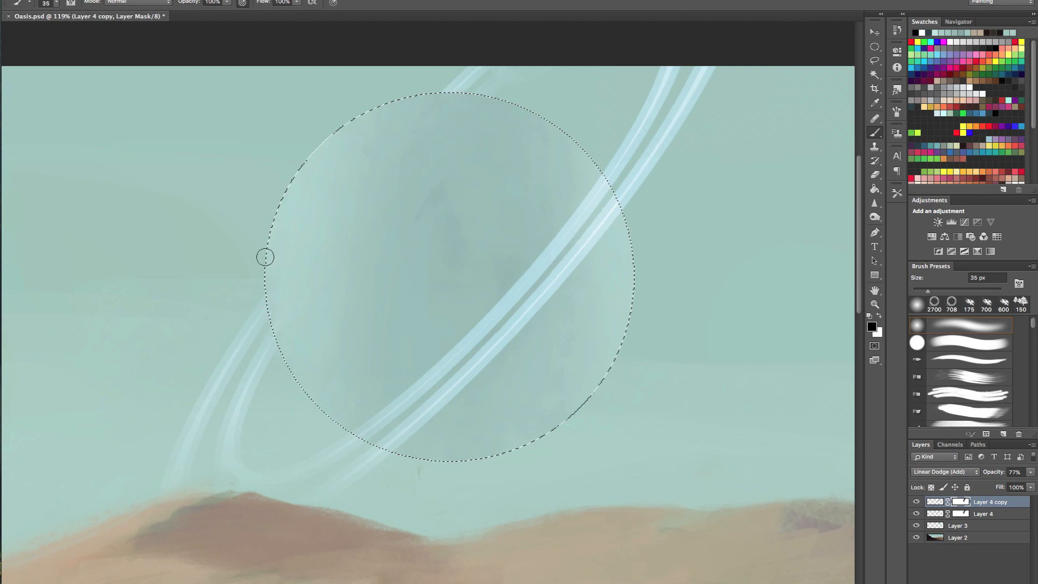
key(ctrl+d)
Step: Add a new empty layer, Layer 5, and move it below Layer 3
mouse_move(579, 364)
mouse_down()
mouse_move(558, 348)
mouse_move(459, 340)
mouse_move(542, 345)
mouse_up()
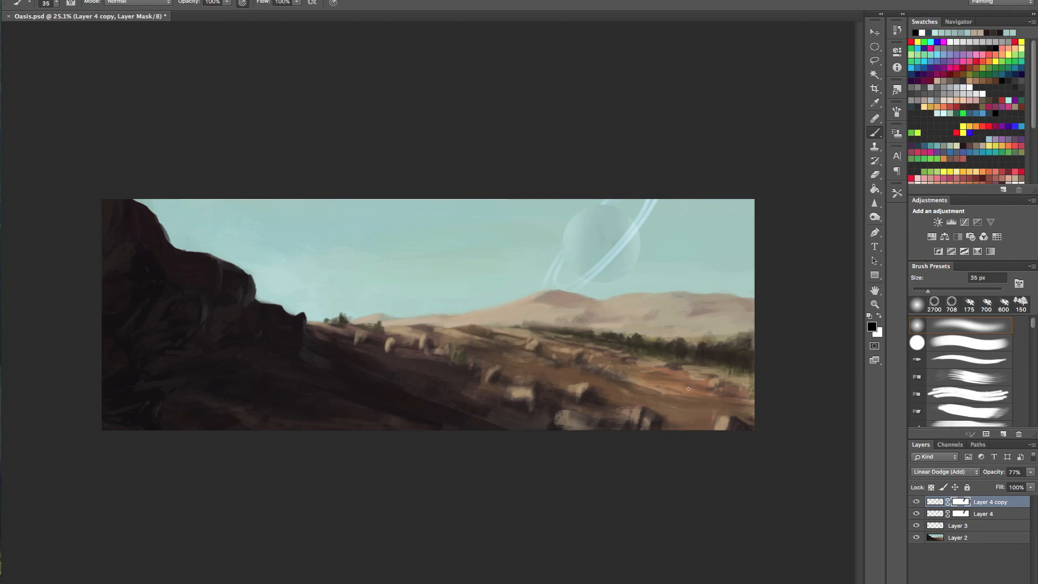
key(ctrl+shift+alt+n)
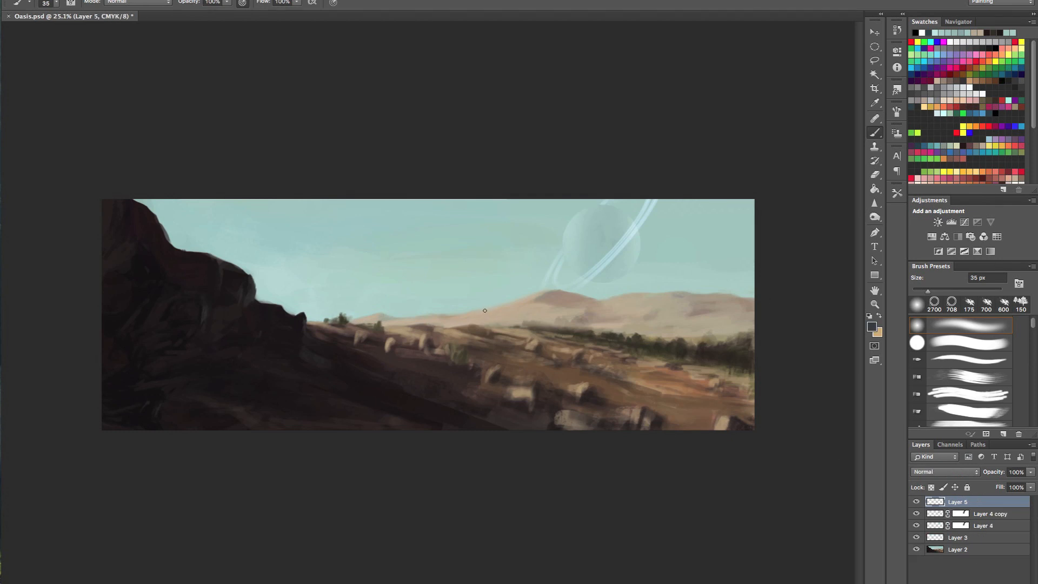
drag(971, 502, 977, 536)
Step: Group Layer 3, Layer 4 and Layer 4 copy into a group named 'Planet', leaving Layer 5 active
click(978, 525)
shift+click(987, 504)
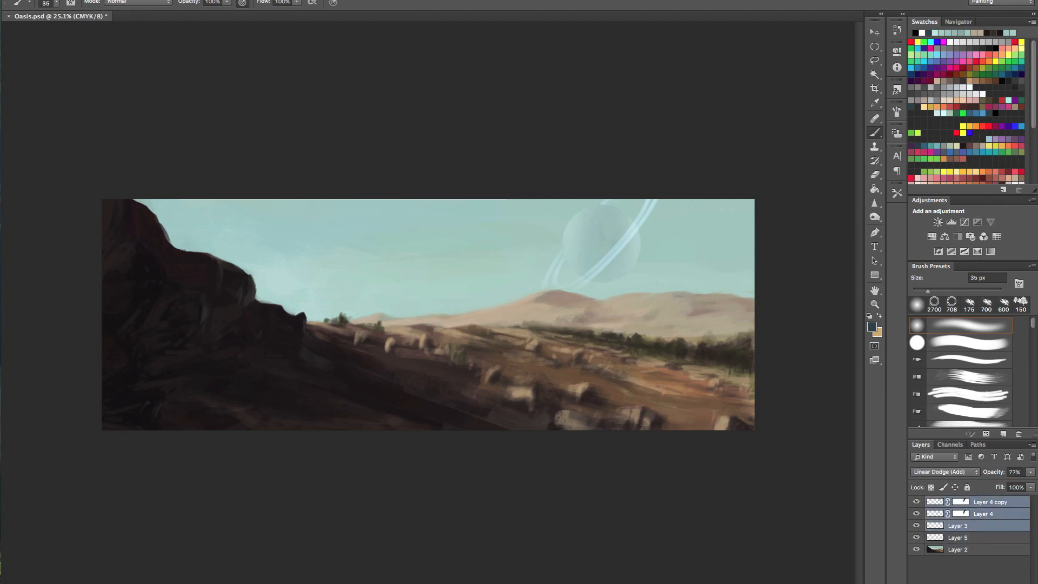
key(ctrl+g)
double_click(959, 503)
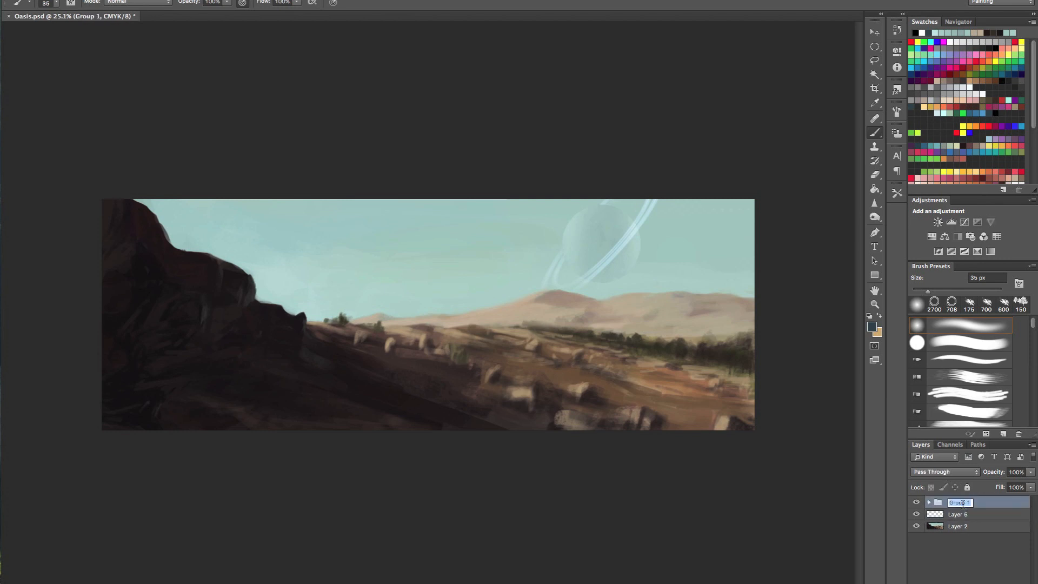
text(Planet)
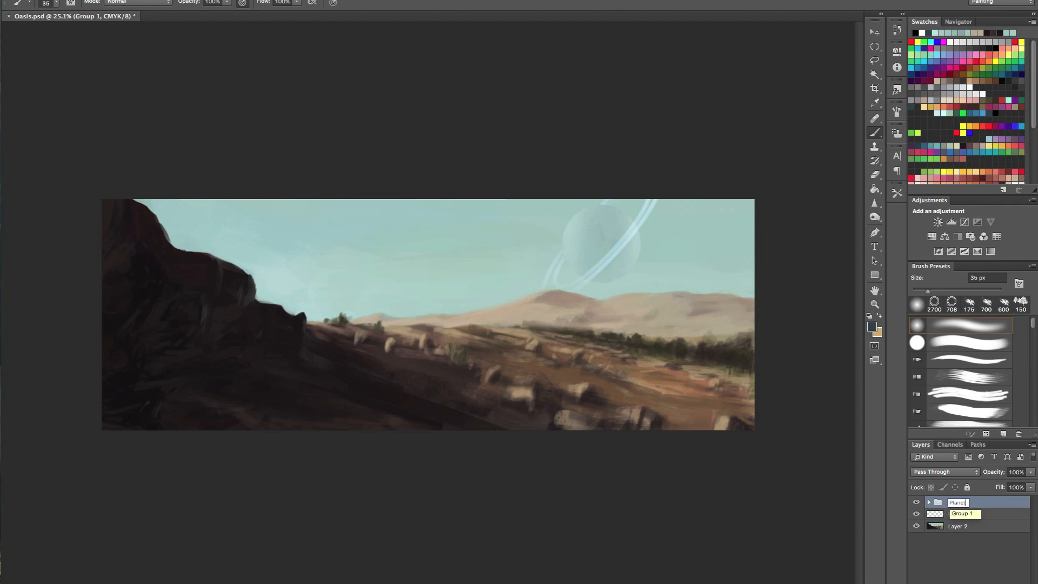
key(Return)
drag(494, 321, 528, 334)
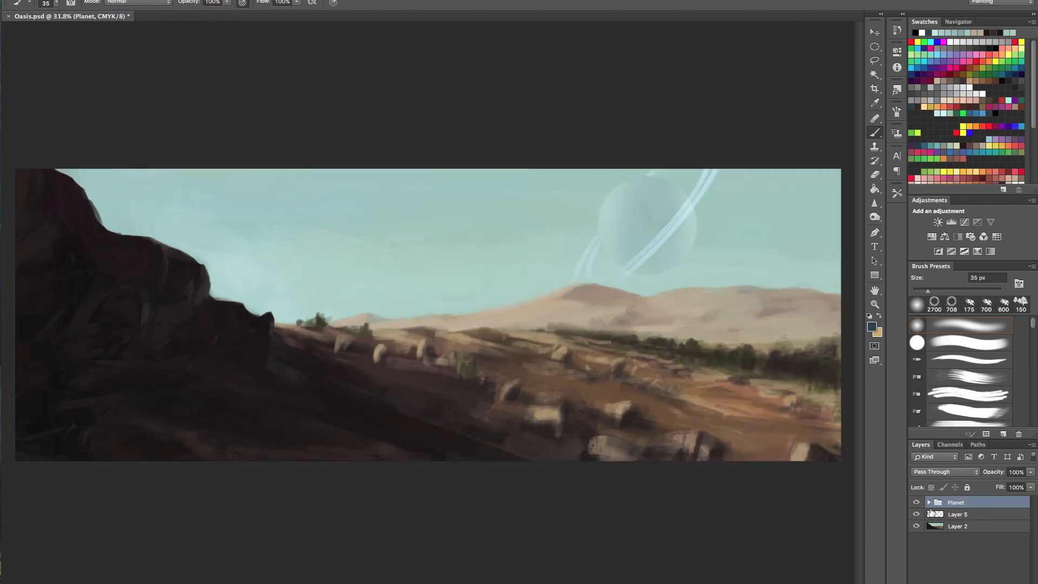
click(939, 516)
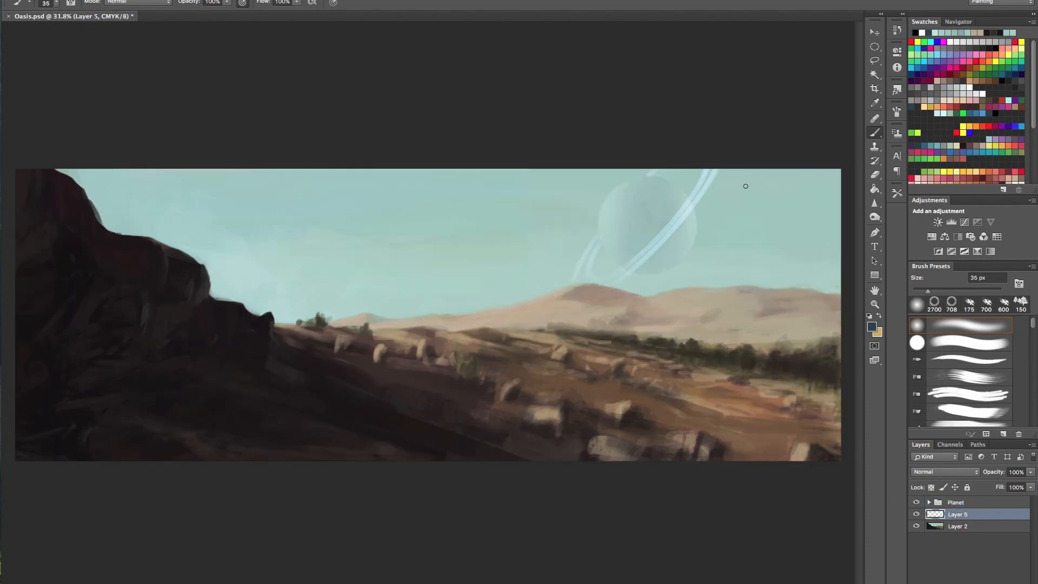
Step: Sample pale sky colours for a 600 px brush at 30% opacity
click(916, 503)
click(917, 503)
key(bracketright)
key(bracketright)
key(bracketright)
key(bracketright)
key(bracketright)
key(bracketright)
key(bracketright)
key(bracketright)
alt+click(759, 252)
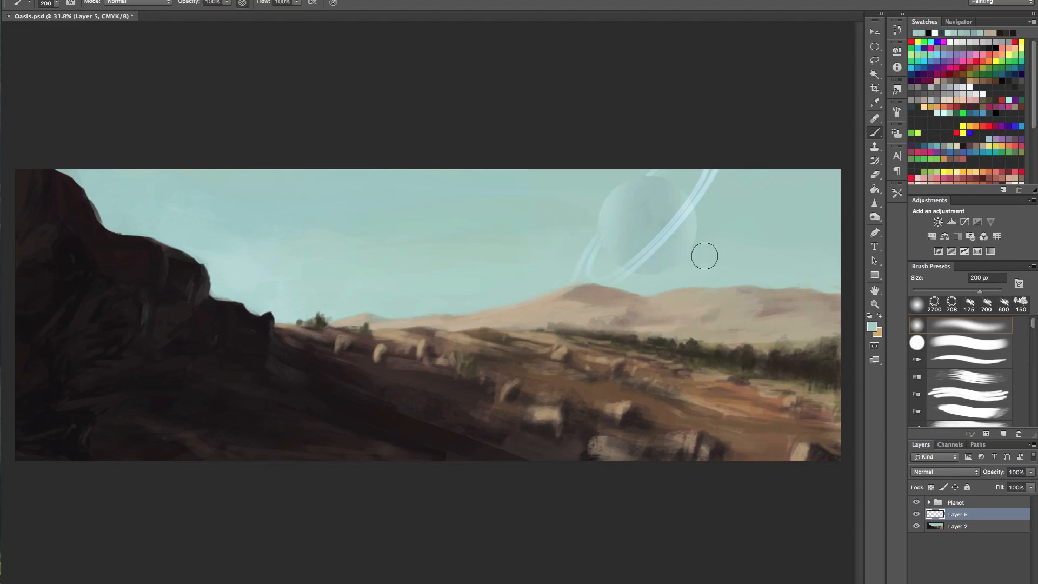
alt+click(533, 247)
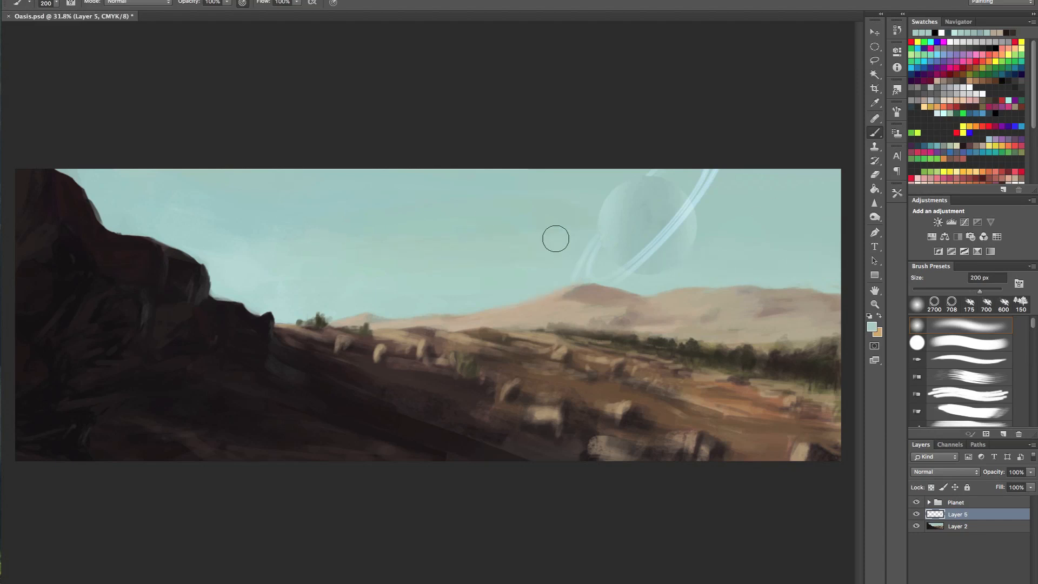
alt+click(341, 244)
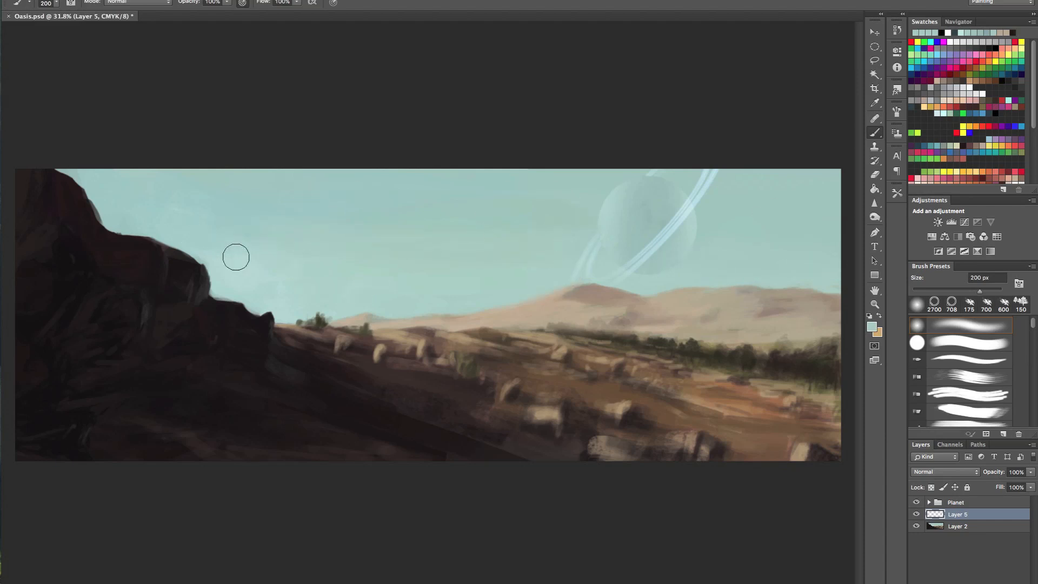
alt+click(289, 277)
alt+click(255, 282)
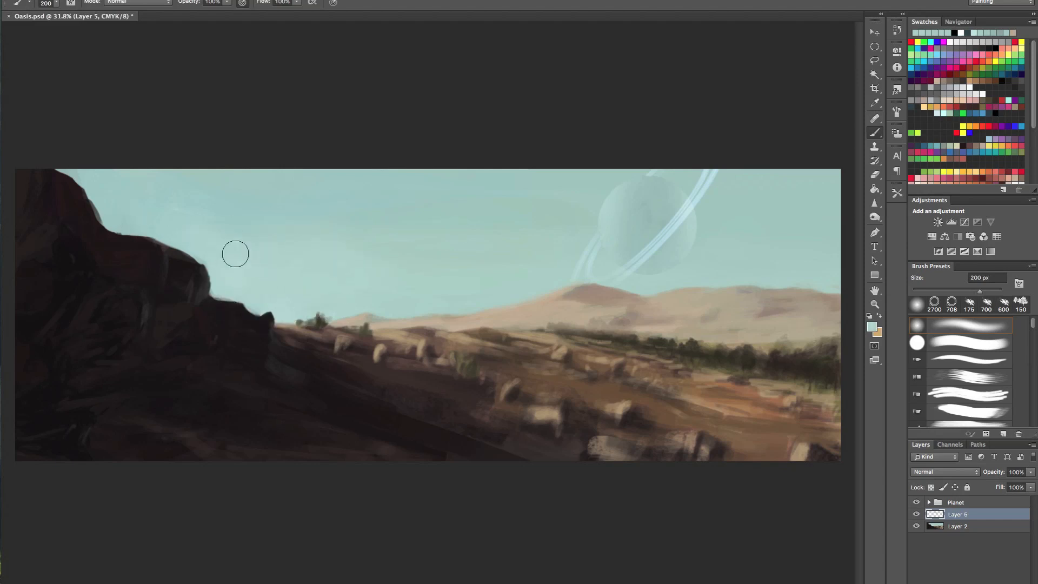
alt+click(187, 210)
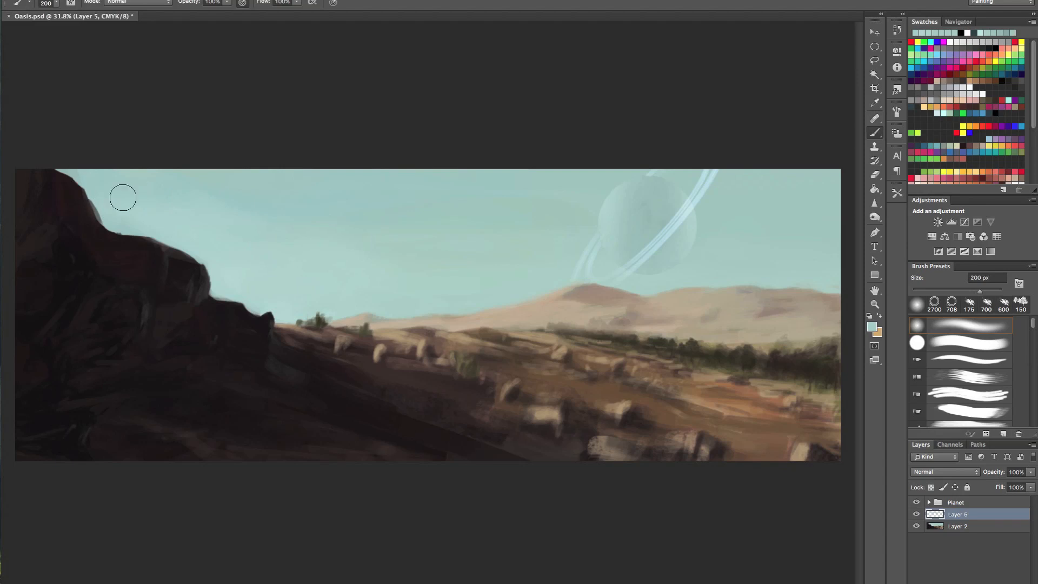
alt+click(417, 202)
alt+click(463, 277)
key(3)
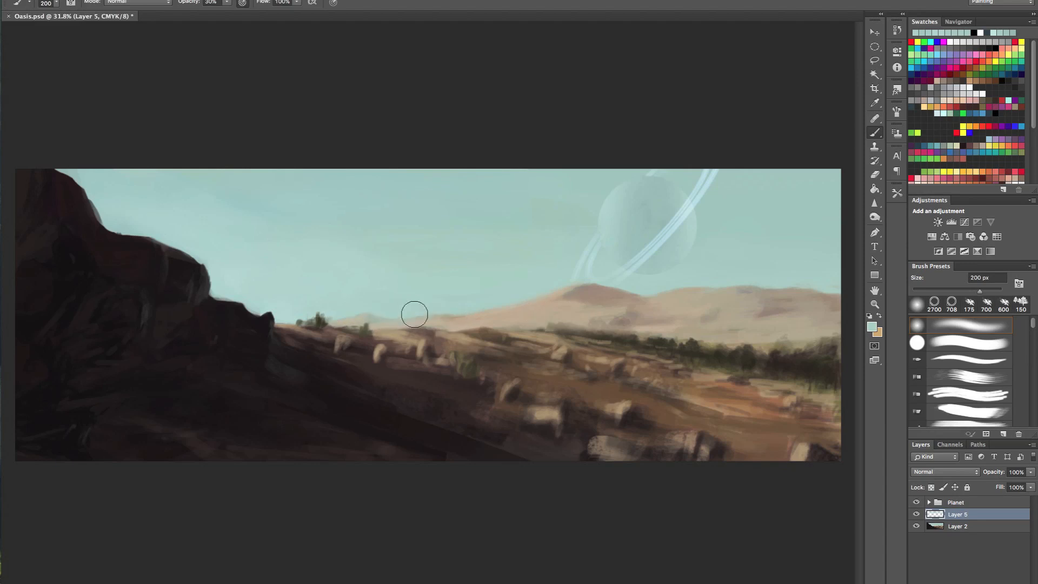
alt+click(483, 280)
key(bracketright)
key(bracketright)
key(bracketright)
key(bracketright)
key(bracketright)
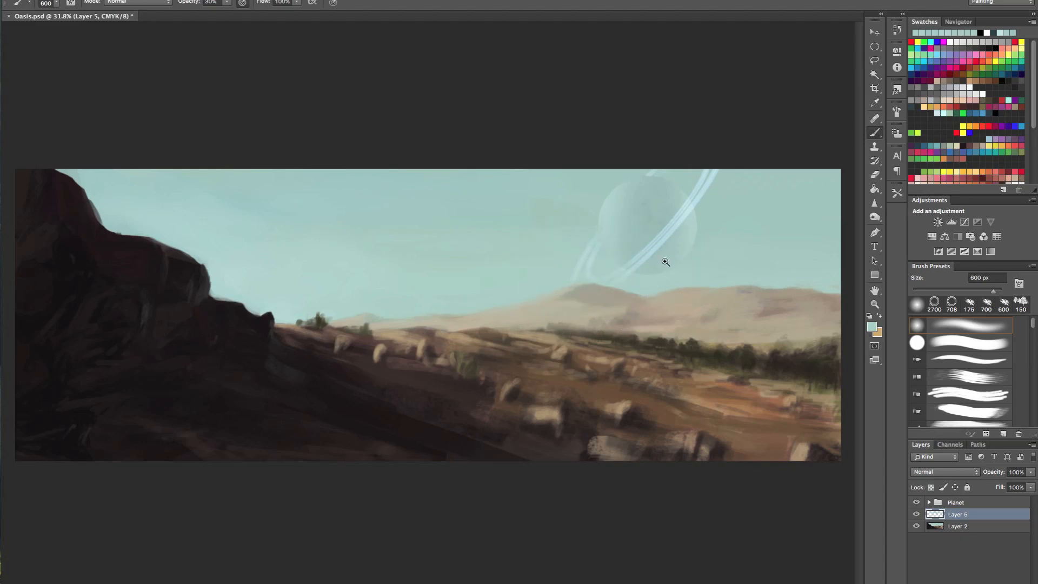
Step: Brush pale haze across the distant hills with a 175 px brush
mouse_move(656, 264)
mouse_down()
mouse_move(615, 255)
mouse_move(644, 268)
mouse_up()
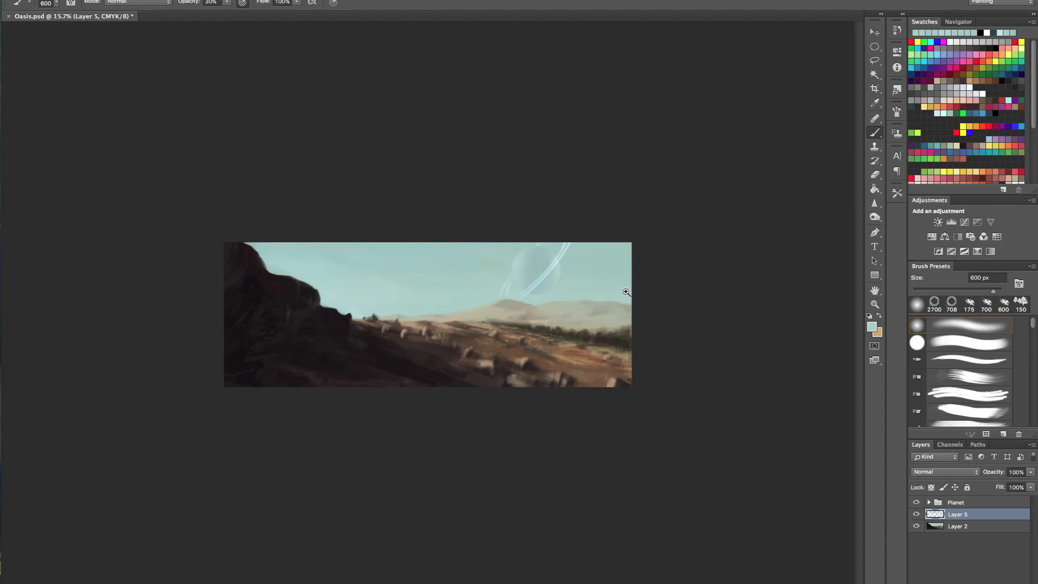
mouse_move(626, 292)
mouse_down()
mouse_move(582, 296)
mouse_move(634, 303)
mouse_up()
key(bracketleft)
key(bracketleft)
key(bracketleft)
key(bracketleft)
key(bracketleft)
key(bracketleft)
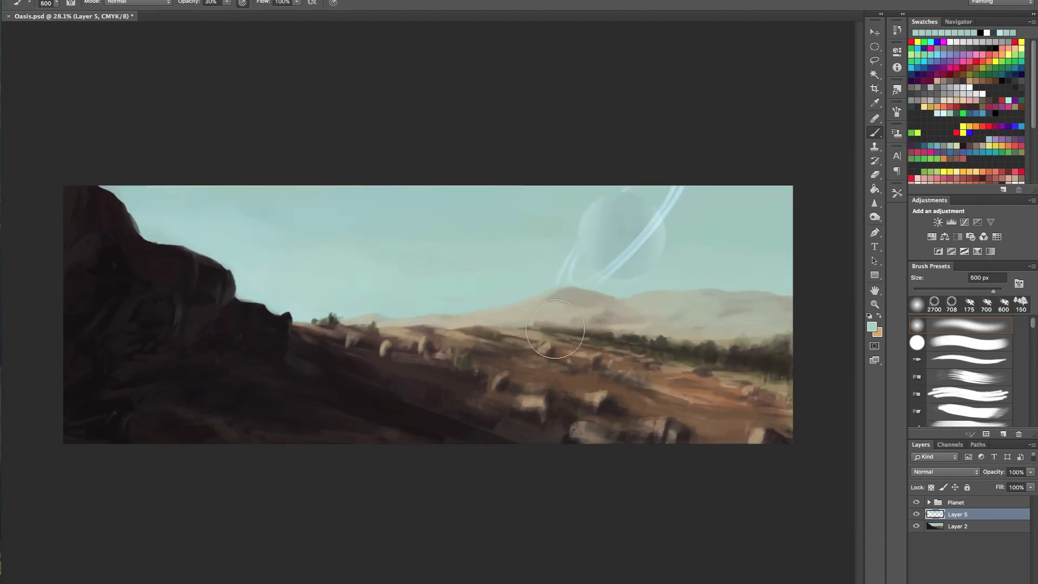
alt+click(551, 307)
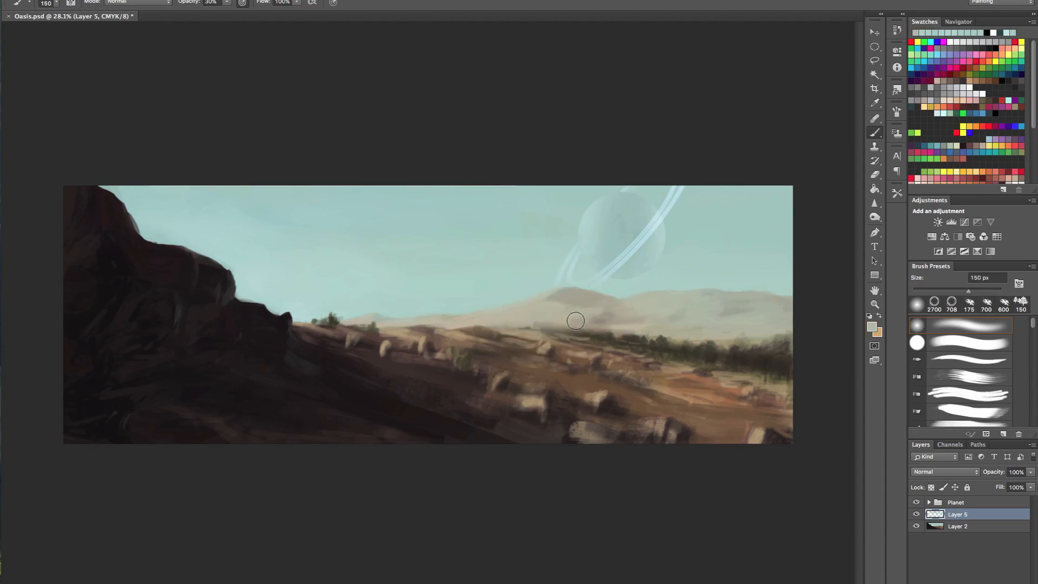
drag(621, 335, 525, 319)
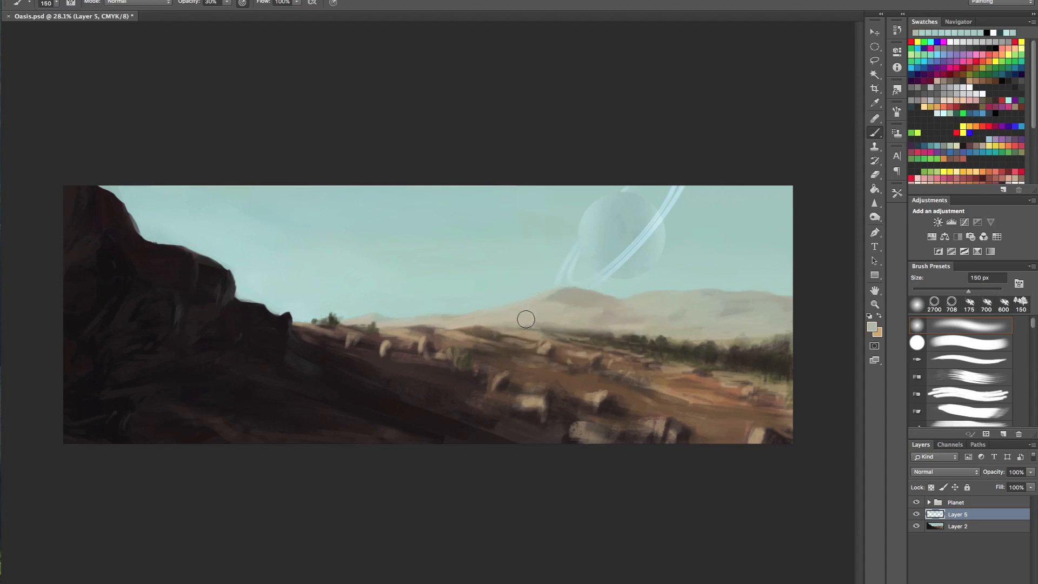
alt+click(508, 321)
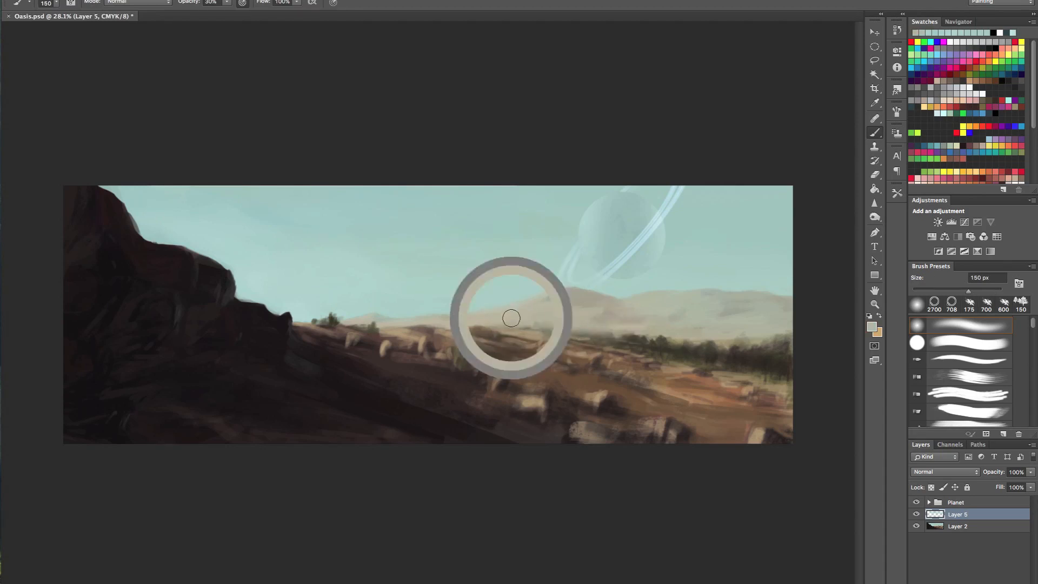
Step: Sample a horizon colour and switch to the 150 px brush preset
mouse_move(595, 331)
mouse_down()
mouse_move(573, 331)
mouse_move(630, 341)
mouse_up()
alt+click(645, 342)
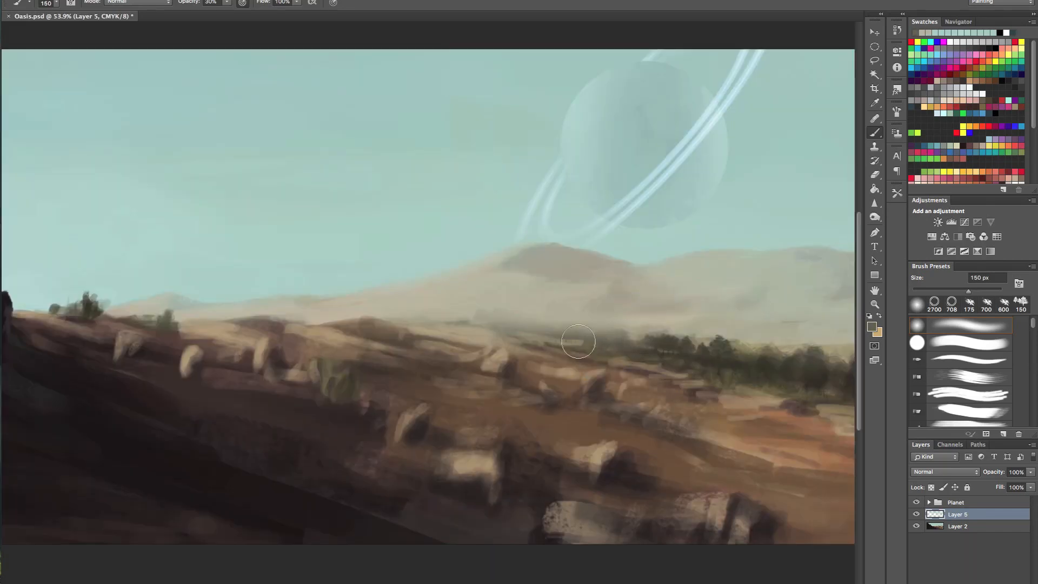
key(bracketleft)
key(bracketleft)
key(bracketleft)
key(bracketleft)
key(bracketleft)
key(bracketleft)
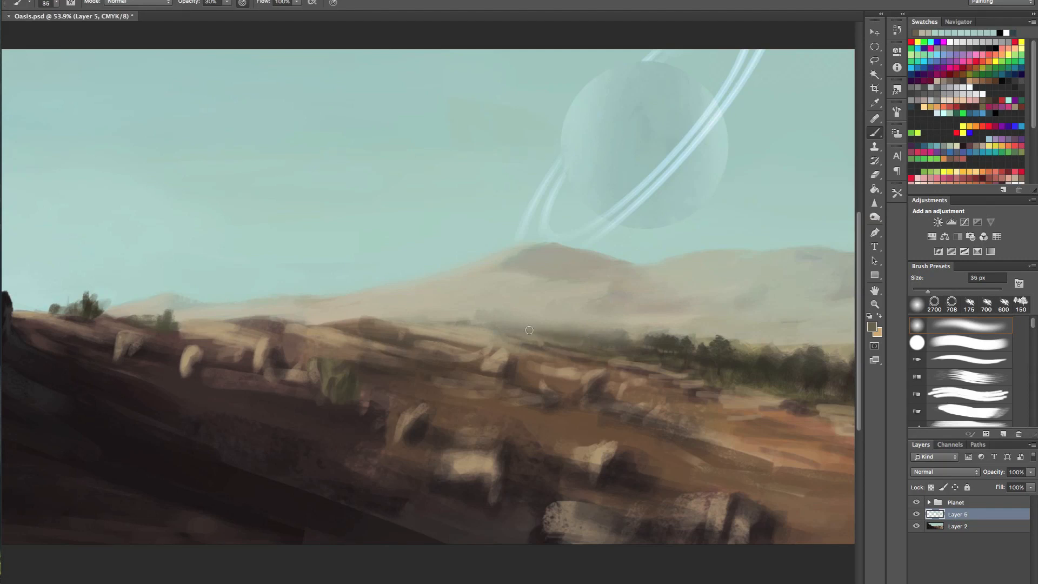
key(bracketleft)
mouse_move(496, 319)
mouse_down()
mouse_move(441, 322)
mouse_move(495, 308)
mouse_up()
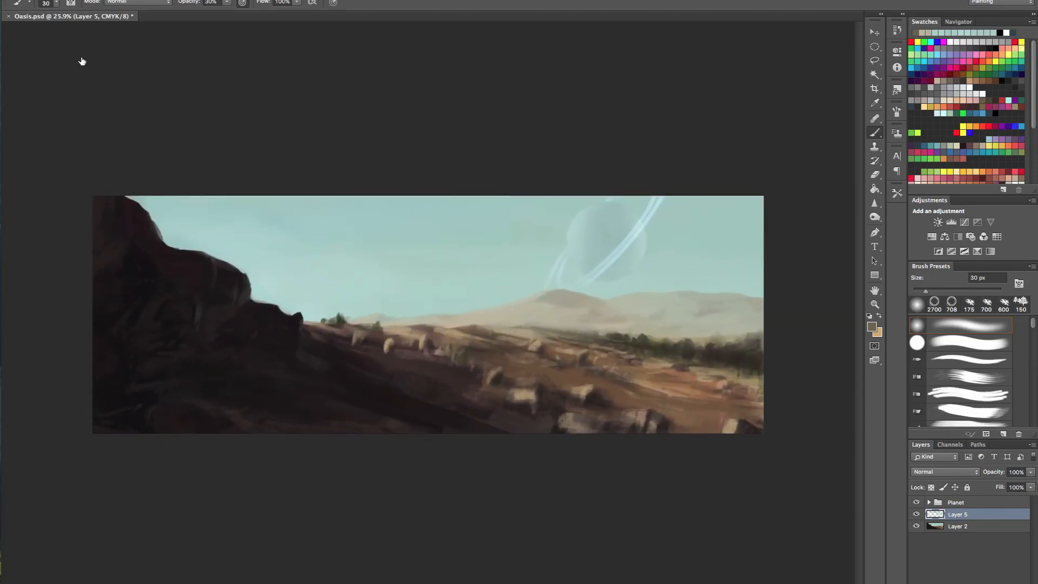
click(57, 3)
click(94, 262)
click(64, 8)
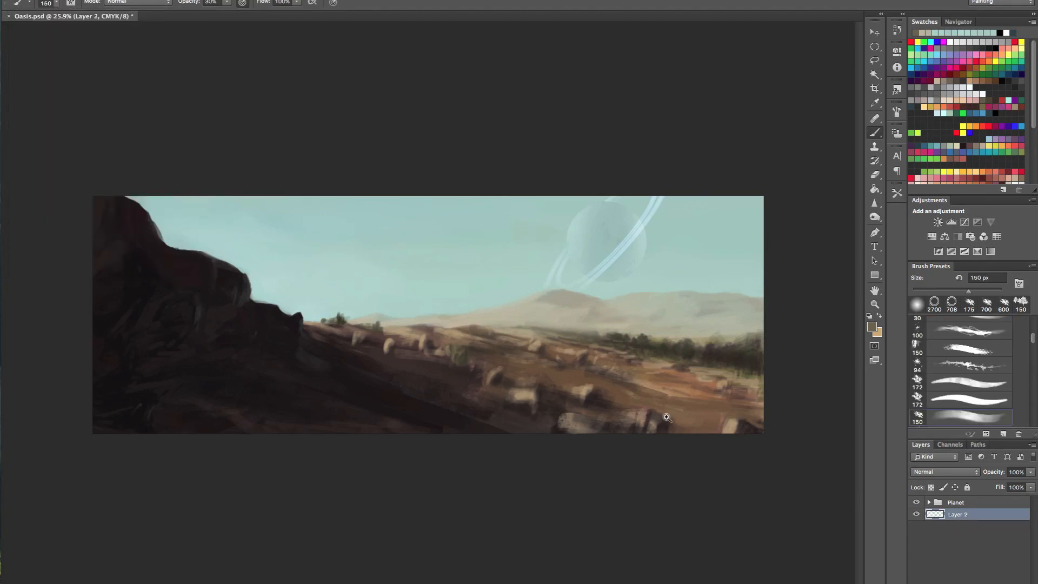
Step: Add a new empty layer above Layer 2 and test a 70 px stroke on the ground
scroll(689, 486, up, 3)
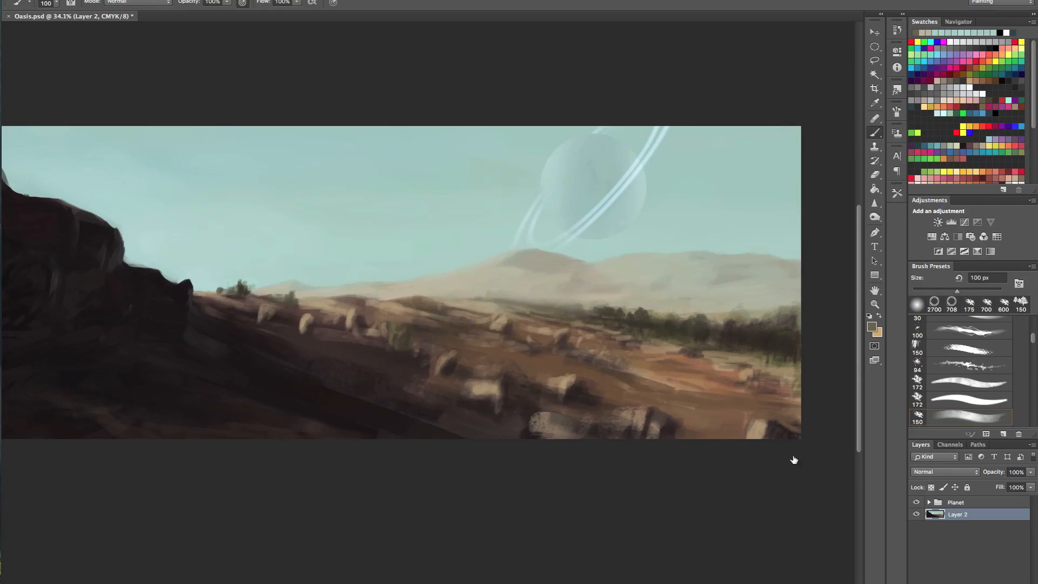
key(bracketleft)
key(bracketleft)
key(bracketleft)
key(ctrl+shift+alt+n)
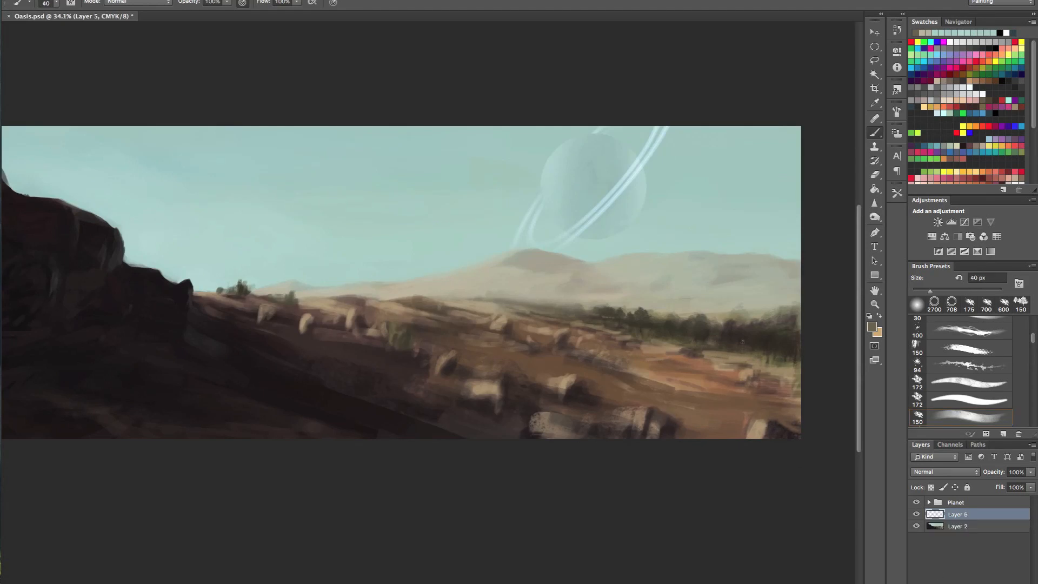
drag(760, 428, 748, 436)
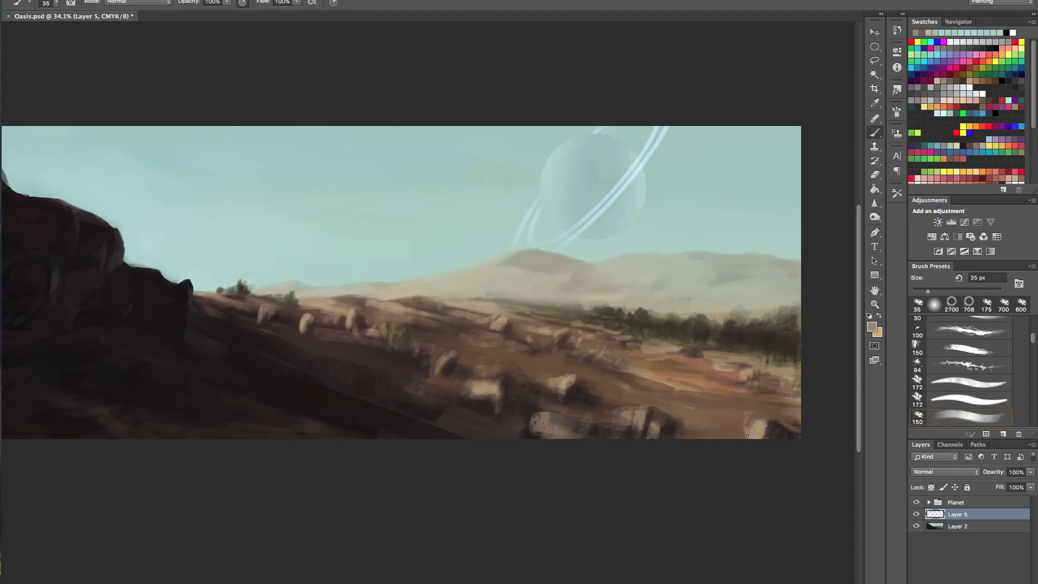
Step: Sample tan and brown rock colours and paint a short highlight on the foreground rocks
alt+click(686, 390)
alt+click(633, 384)
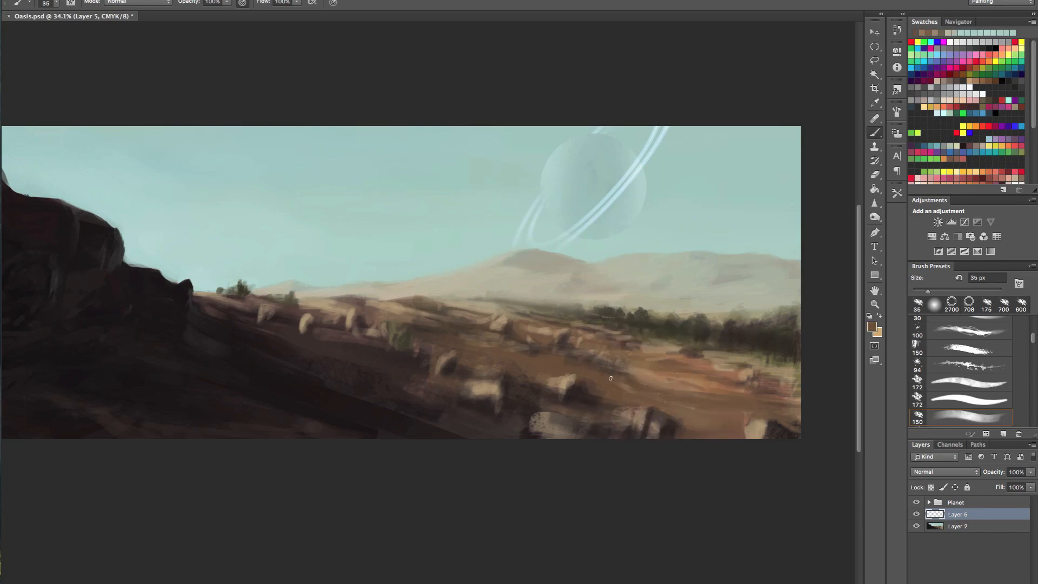
alt+click(621, 390)
alt+click(573, 385)
alt+click(552, 382)
alt+click(598, 405)
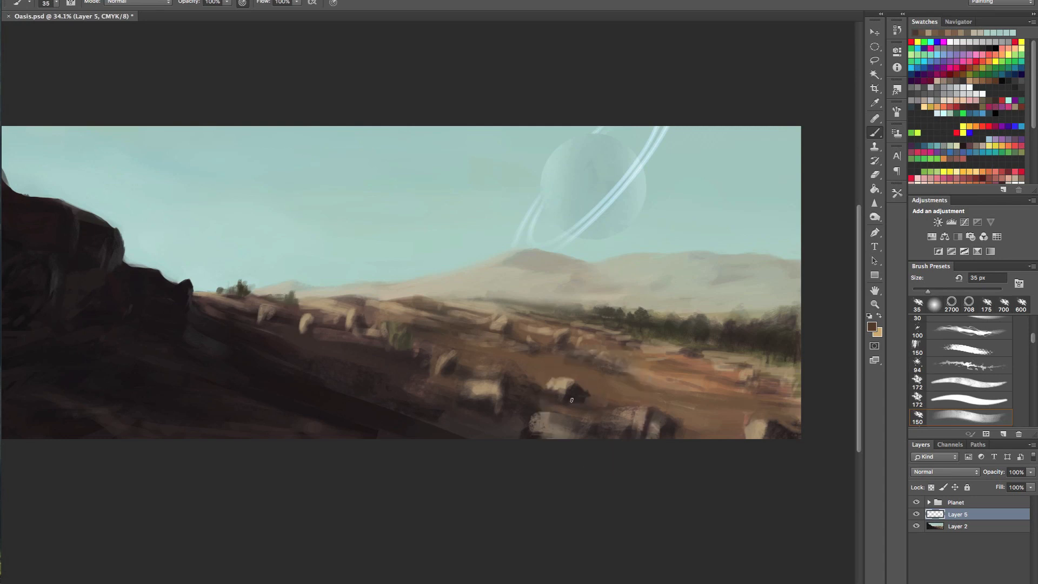
alt+click(595, 377)
alt+click(544, 368)
alt+click(548, 384)
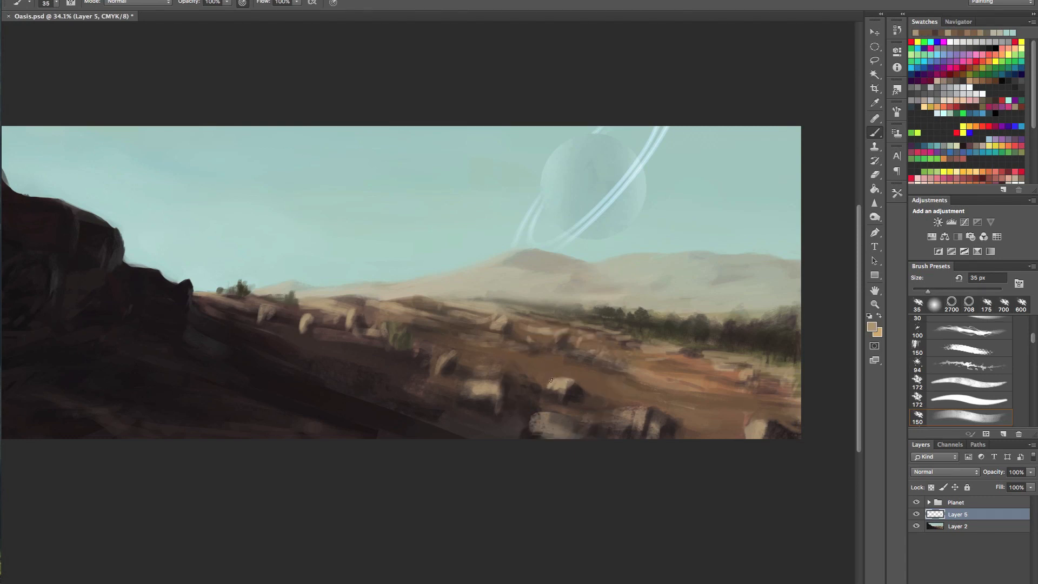
alt+click(548, 381)
alt+click(530, 371)
alt+click(517, 376)
drag(521, 383, 535, 411)
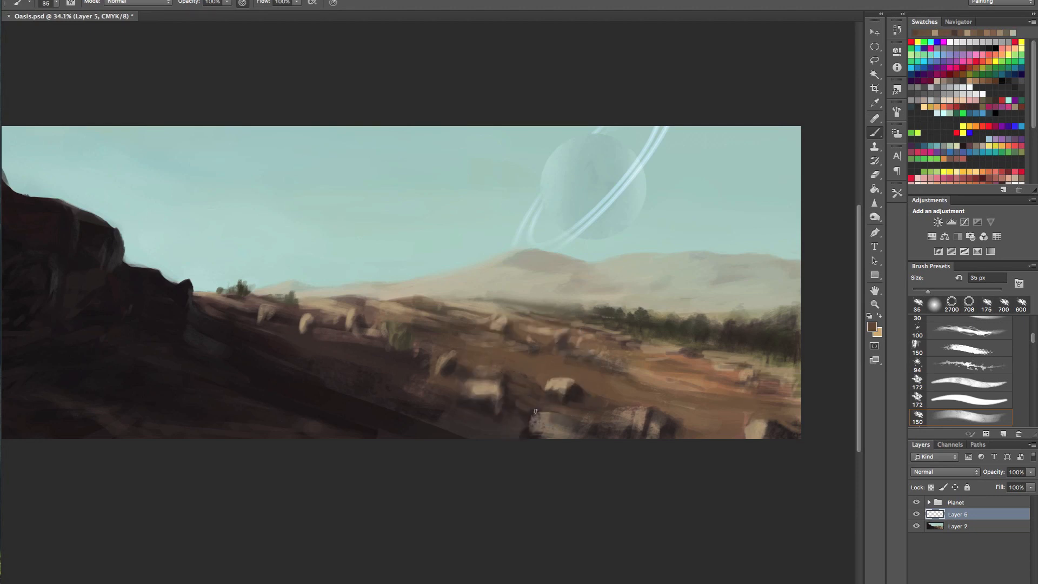
Step: Sample lighter beige from the rocks and ridge, then lighten the dark ridge edge
alt+click(509, 382)
alt+click(532, 431)
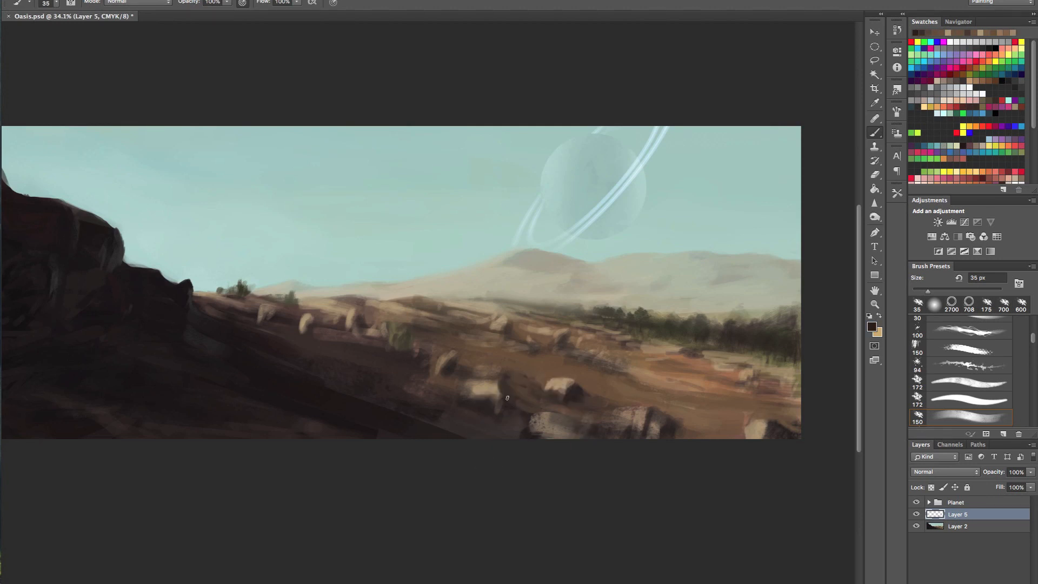
alt+click(475, 377)
alt+click(464, 409)
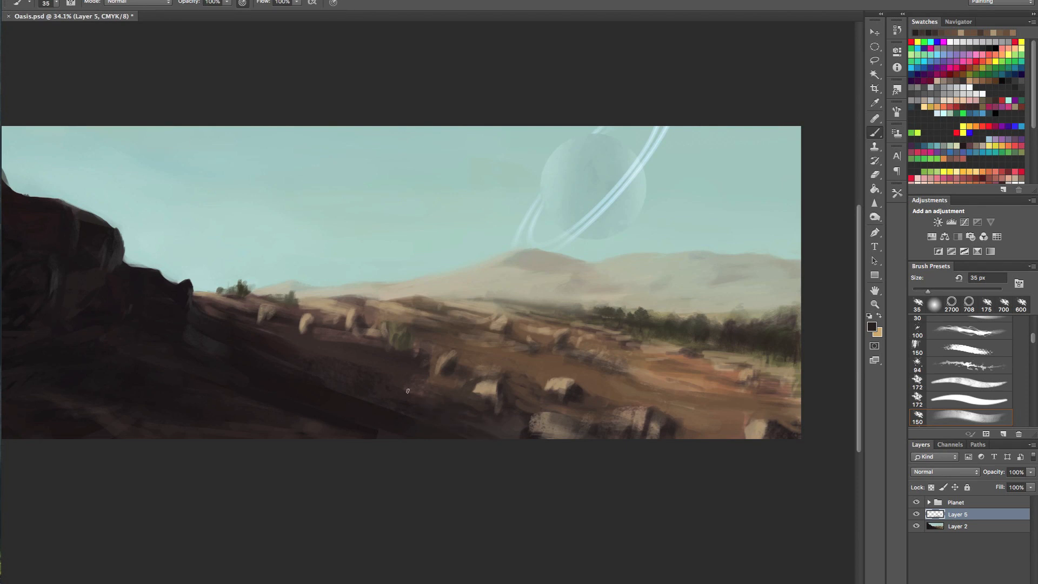
alt+click(309, 319)
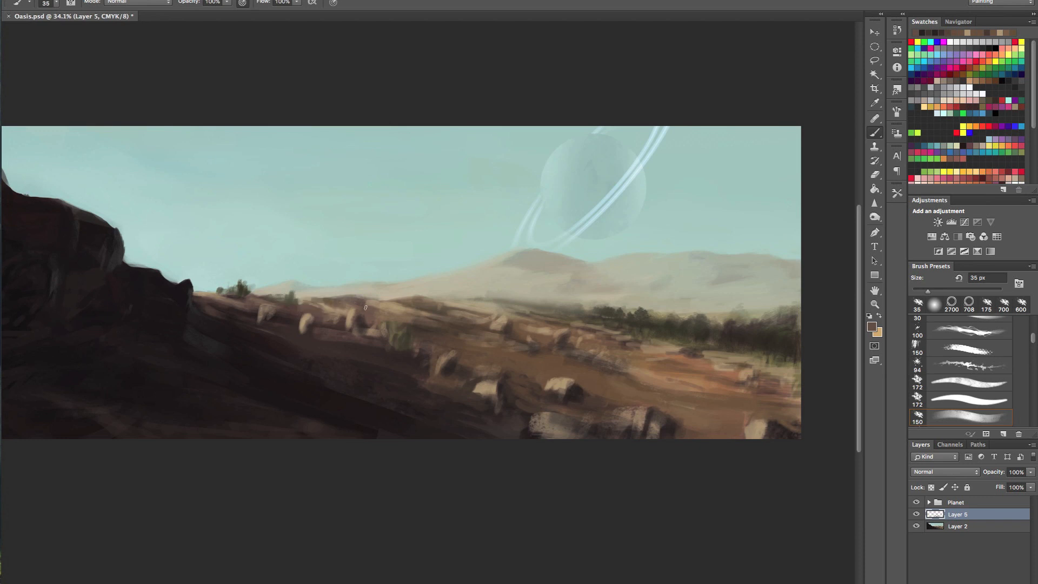
alt+click(328, 305)
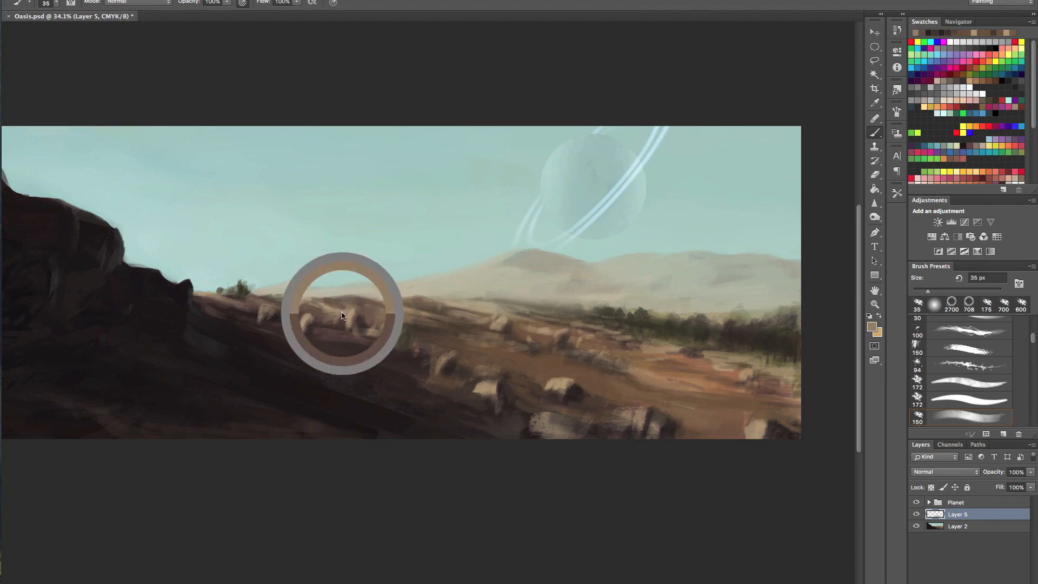
alt+click(324, 295)
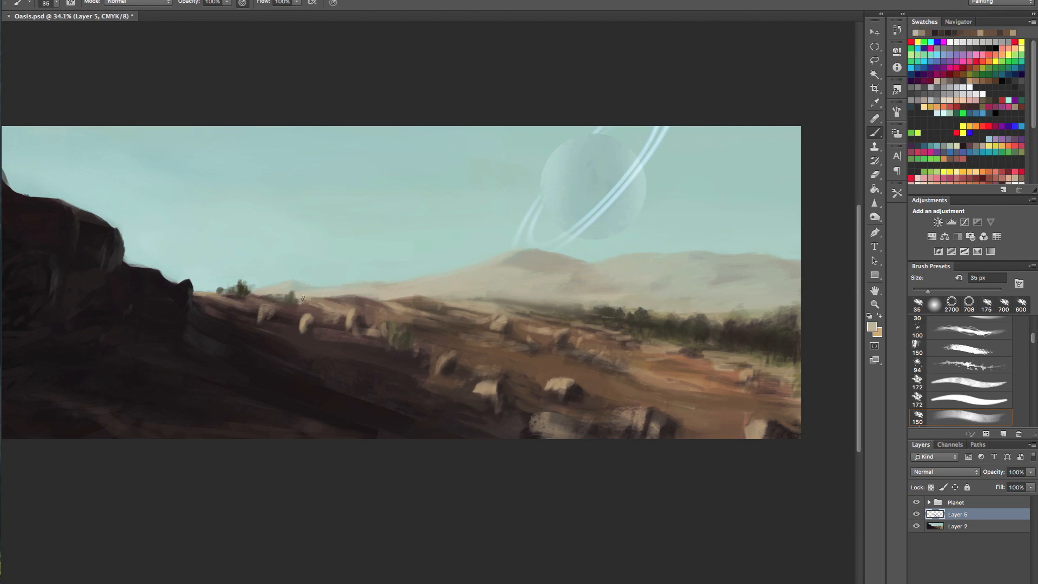
alt+click(415, 290)
drag(434, 297, 403, 298)
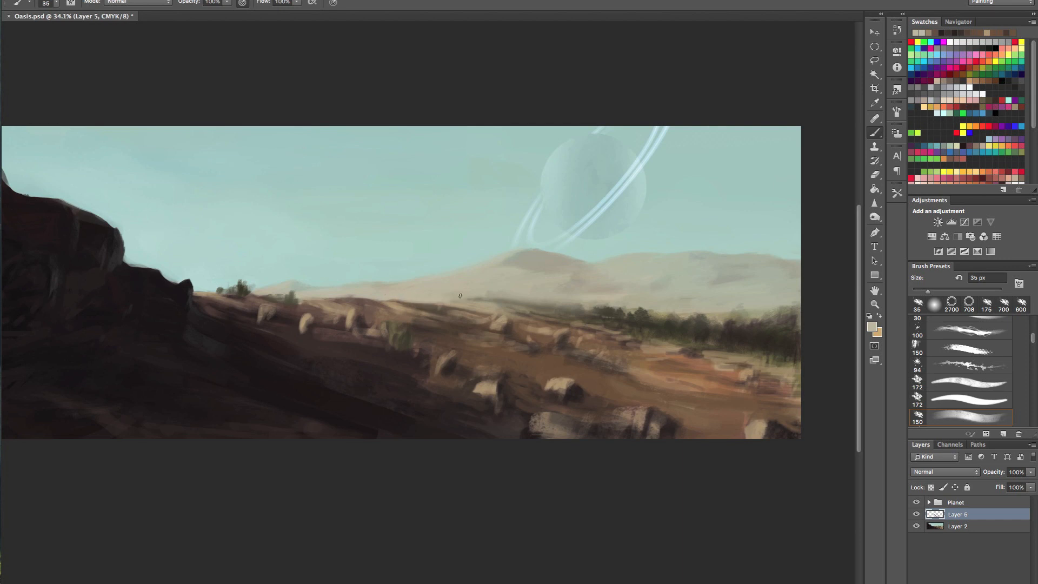
drag(486, 299, 459, 299)
alt+click(218, 323)
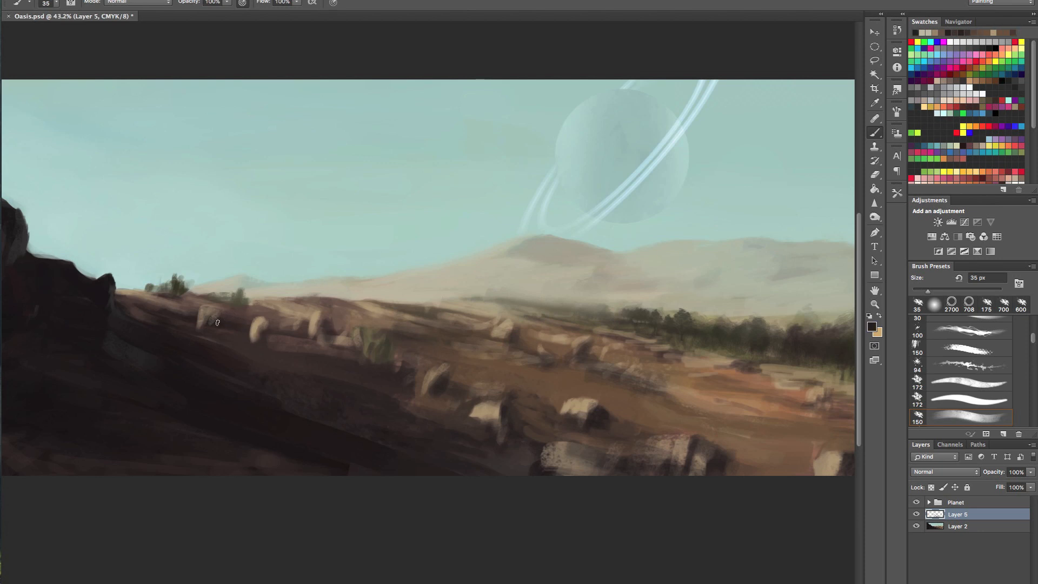
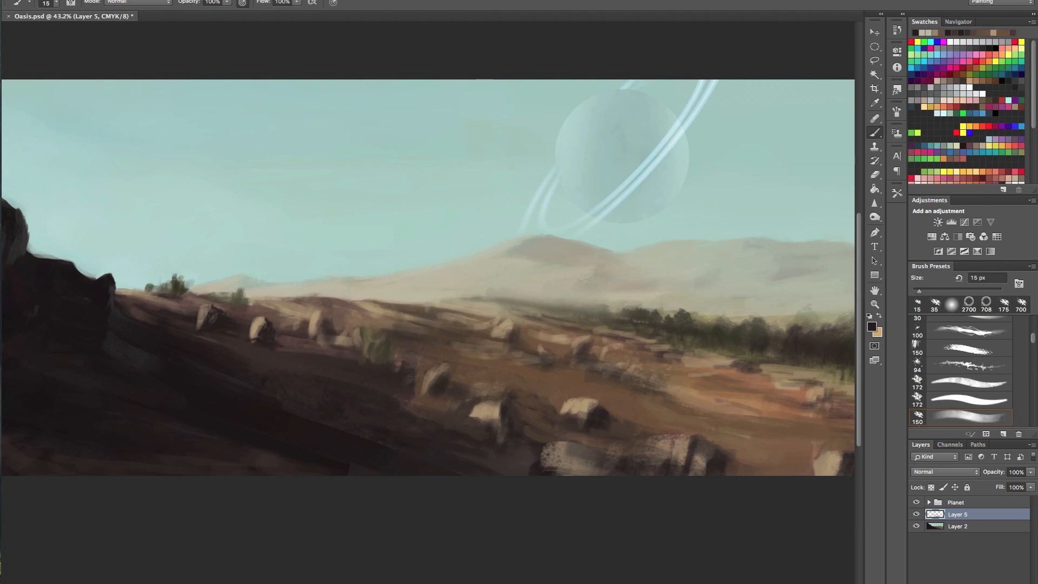
Step: Sample tan and dark brown from the centre rock and darken its lower part with a 70 px brush
alt+click(256, 331)
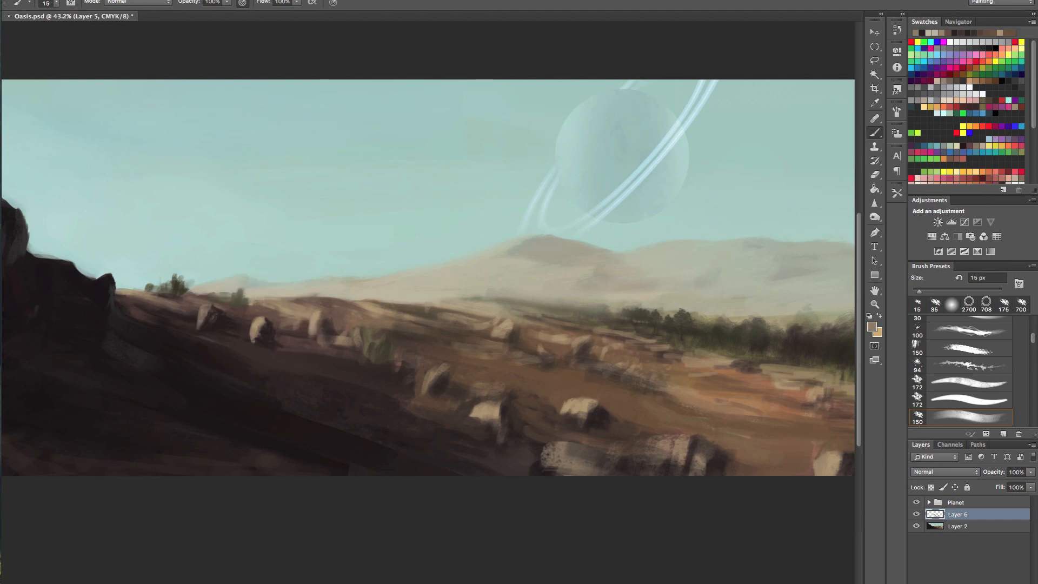
alt+click(258, 338)
alt+click(254, 335)
click(259, 336)
alt+click(257, 335)
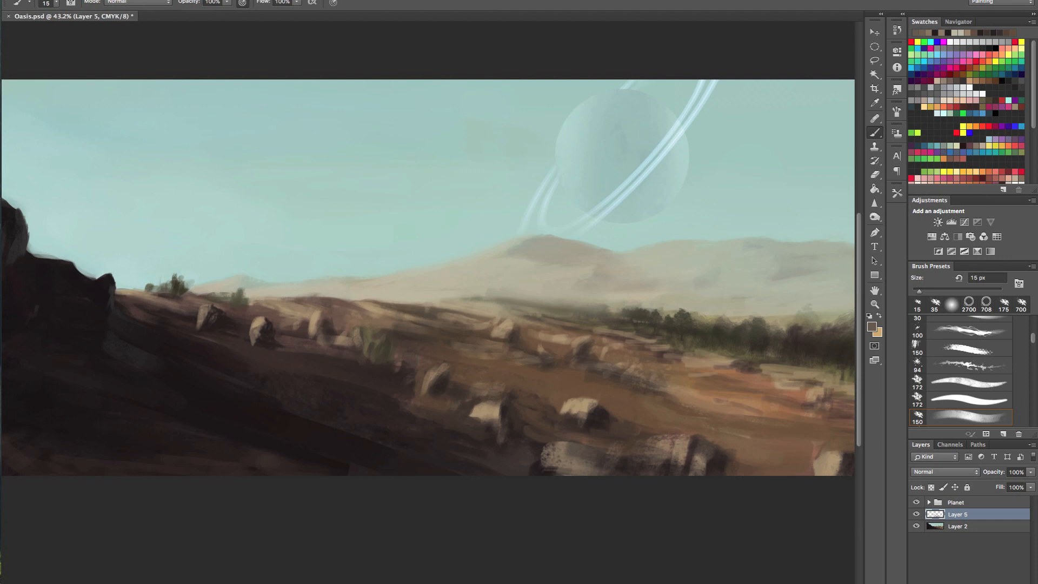
alt+click(262, 343)
click(257, 335)
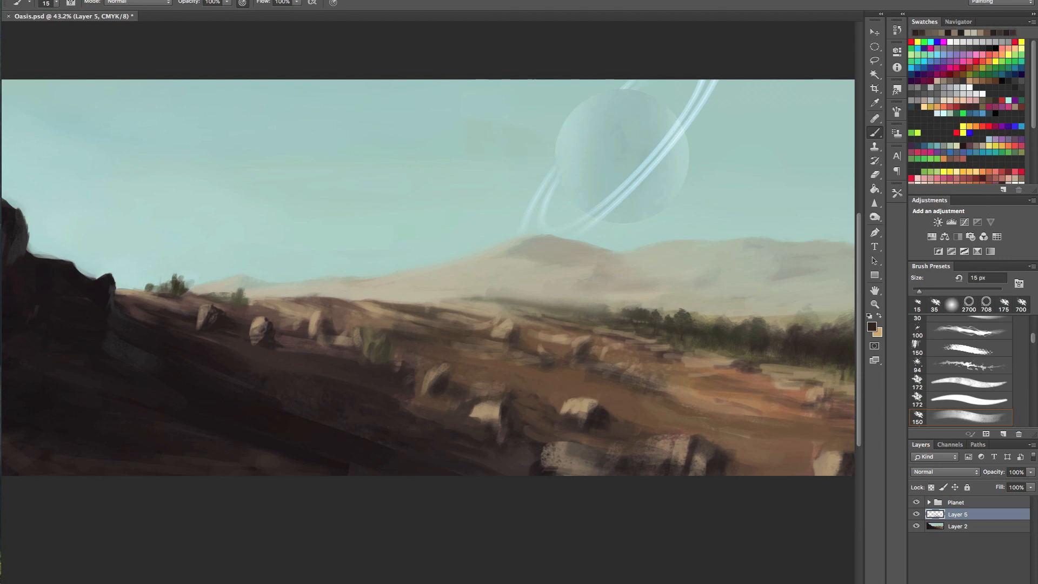
key(])
key(])
key(])
key(])
key(])
key(])
key(])
key(])
drag(249, 339, 259, 339)
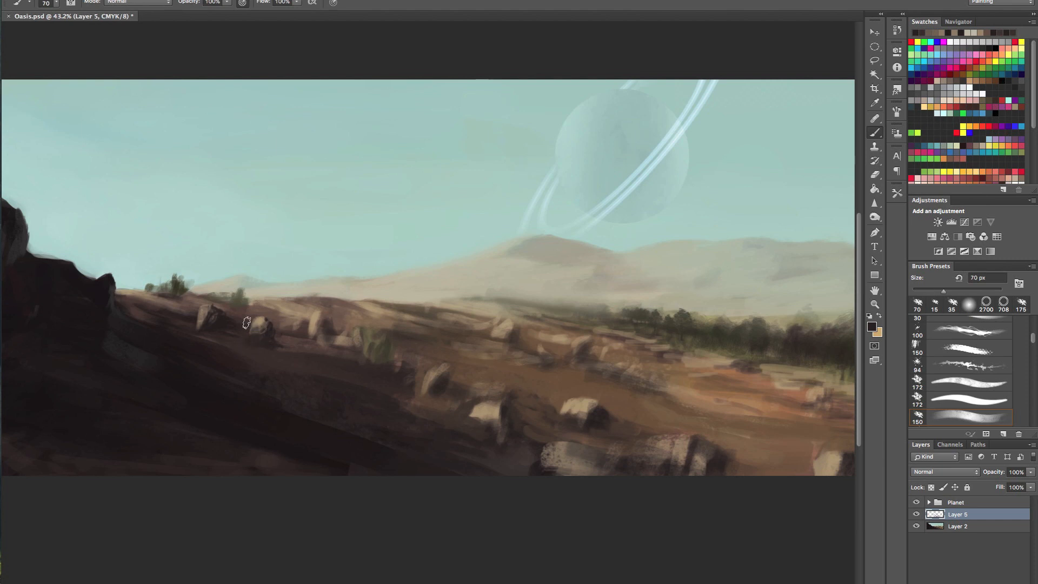
Step: Brush the left rock darker, then add a short dark 30 px stroke to the right-hand rocks
alt+click(234, 357)
drag(205, 318, 204, 347)
alt+click(206, 333)
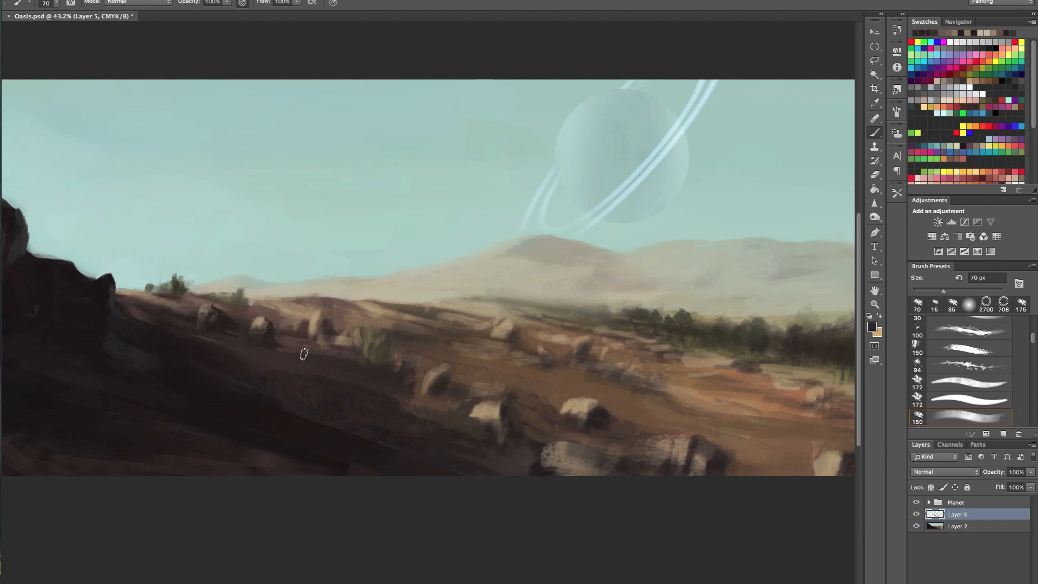
alt+click(434, 385)
key([)
key([)
key([)
key([)
key([)
key([)
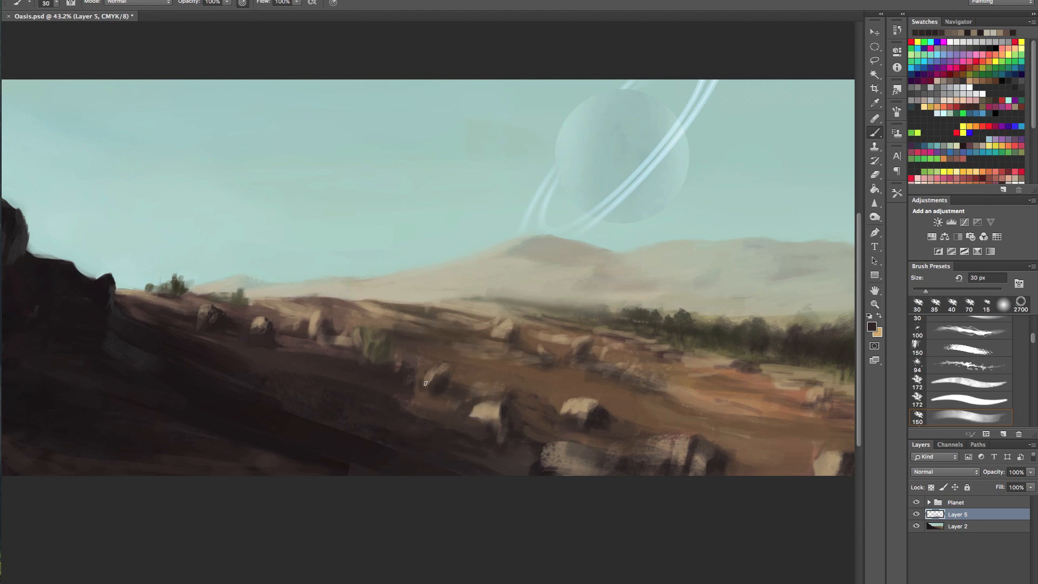
alt+click(411, 380)
drag(408, 386, 425, 393)
Step: Sample lighter brown and tan with a 9 px brush, then add Layer 6 above Layer 5
alt+click(450, 370)
alt+click(487, 412)
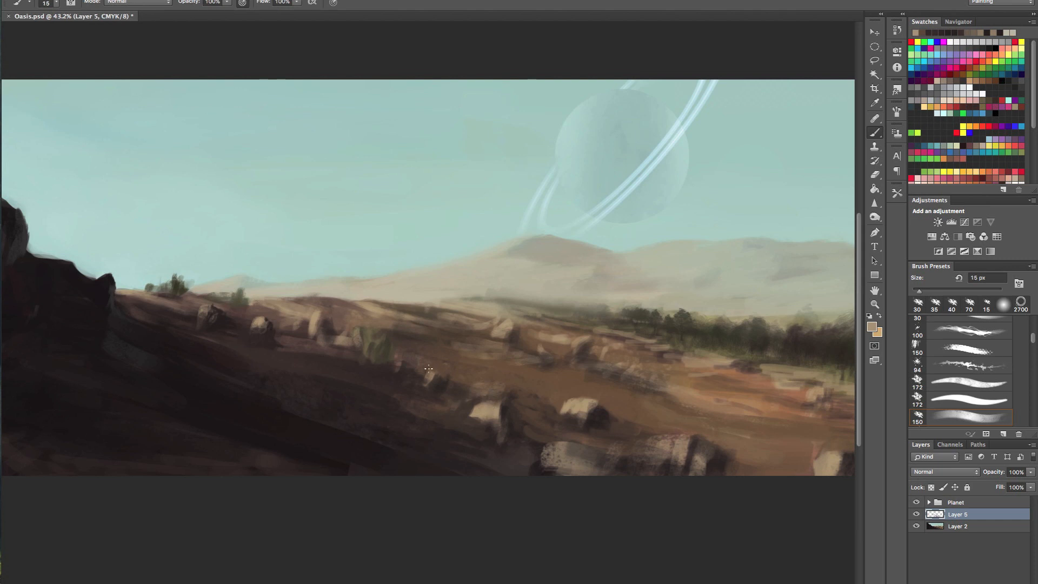
click(429, 372)
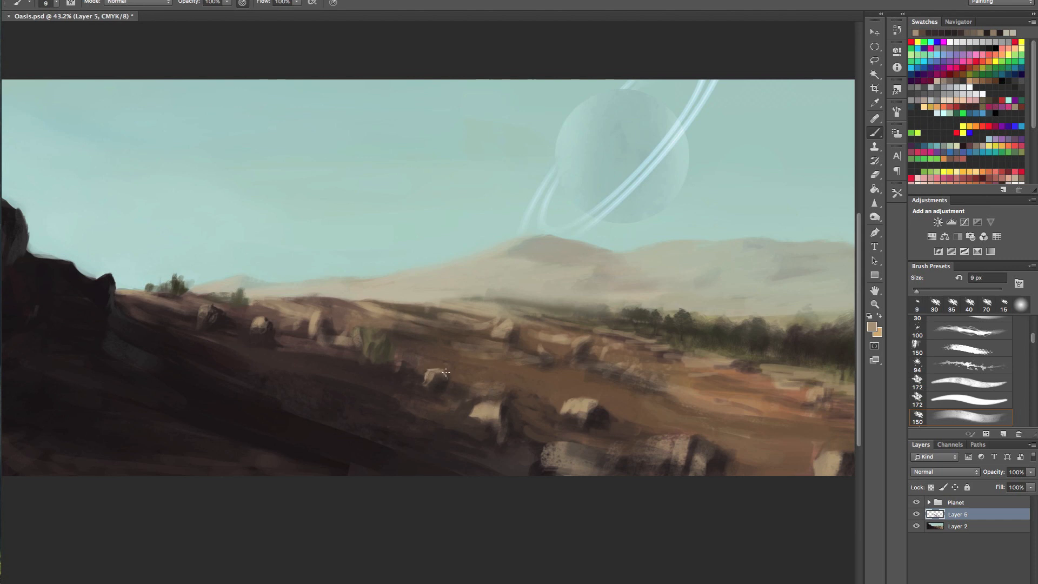
alt+click(444, 377)
drag(458, 372, 423, 375)
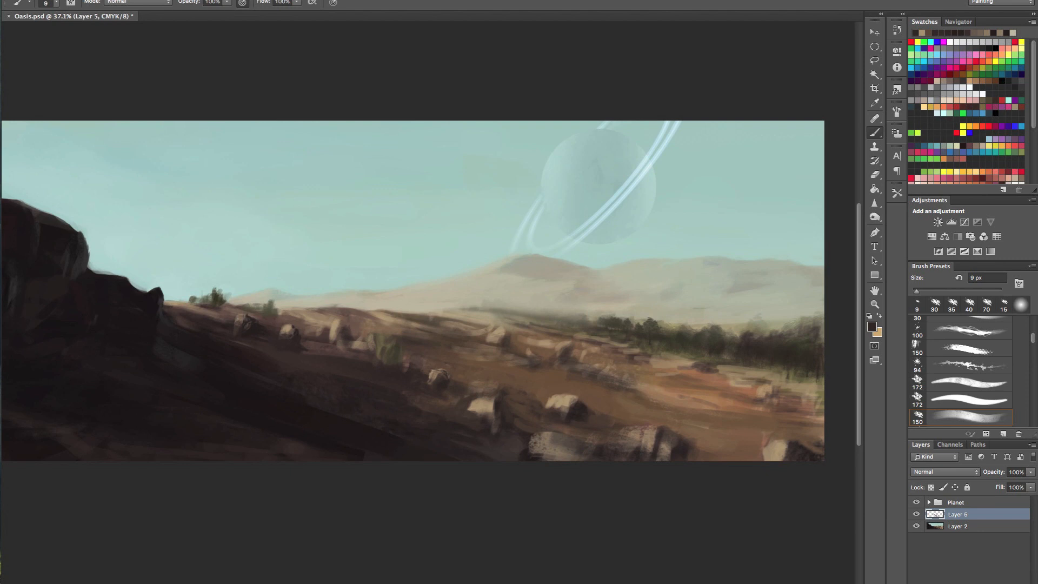
key(alt+shift+super+n)
click(55, 4)
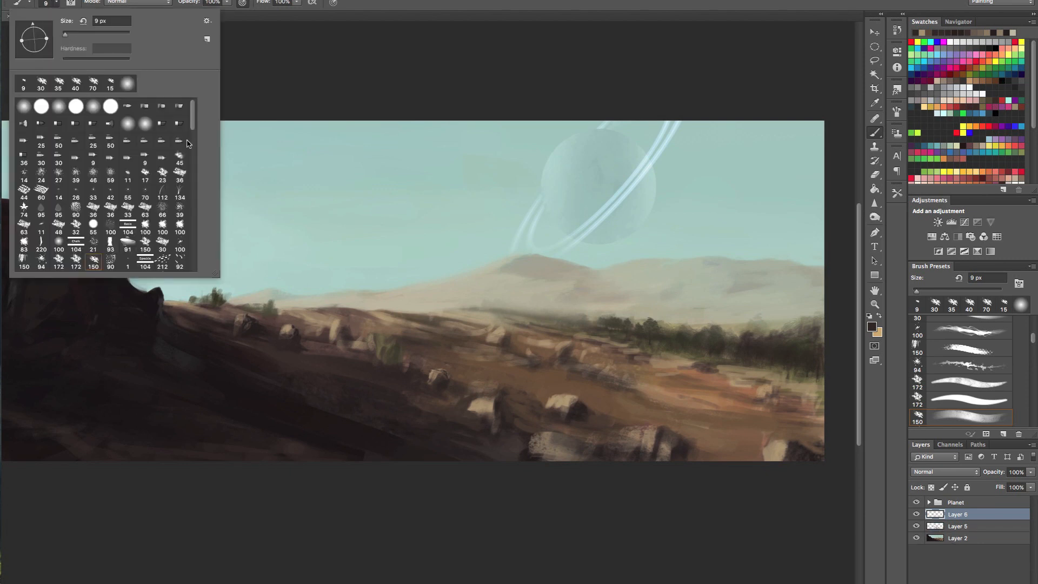
Step: Pick the 90 px foliage brush and dab small dark shrubs along the cliff slope and ridge
drag(194, 120, 184, 219)
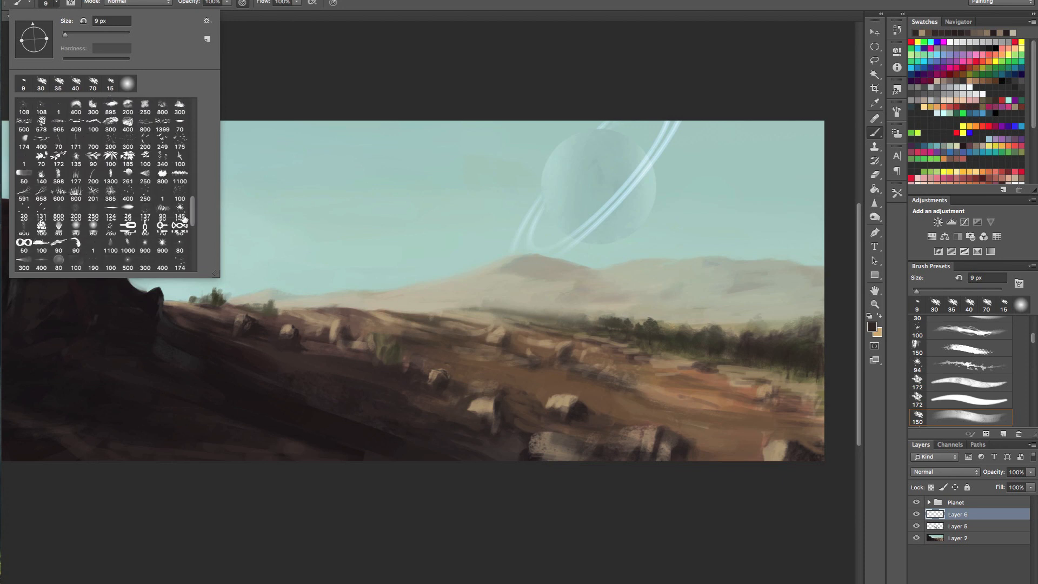
double_click(95, 157)
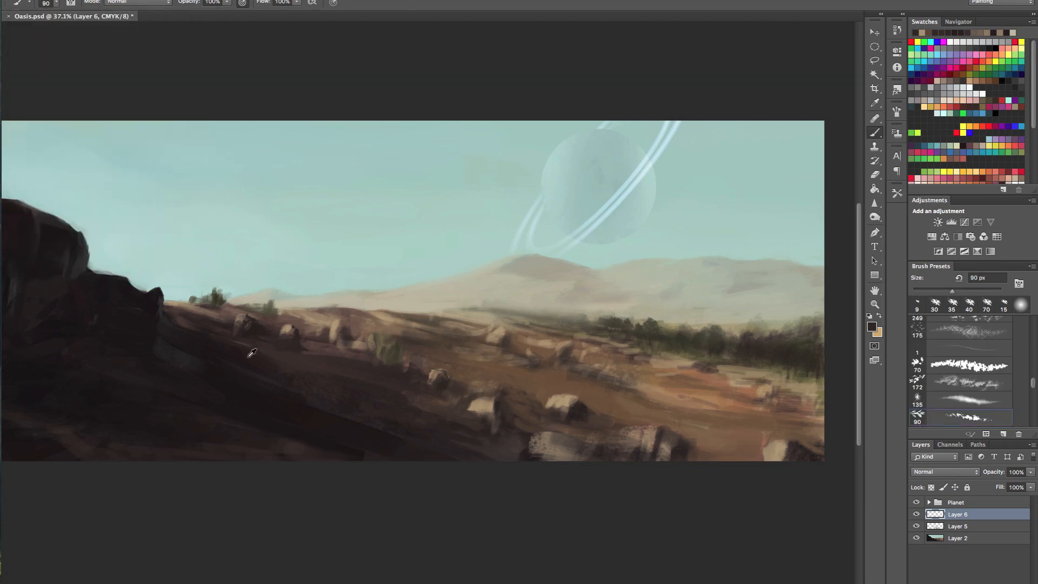
click(177, 309)
alt+click(184, 337)
click(180, 322)
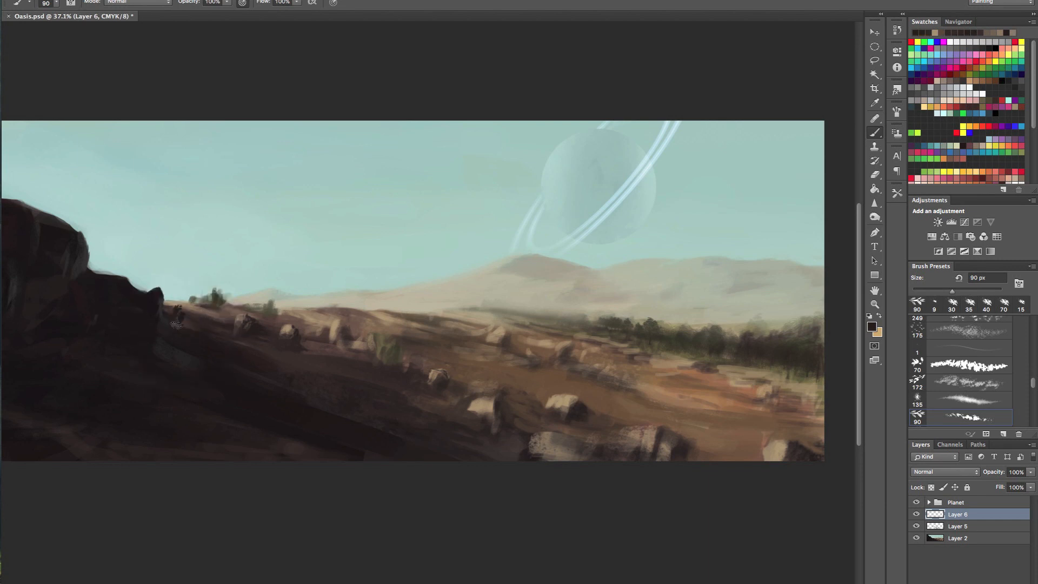
click(167, 303)
click(144, 283)
mouse_move(168, 266)
mouse_down()
mouse_move(326, 301)
mouse_move(433, 310)
mouse_move(396, 307)
mouse_move(432, 300)
mouse_up()
click(151, 239)
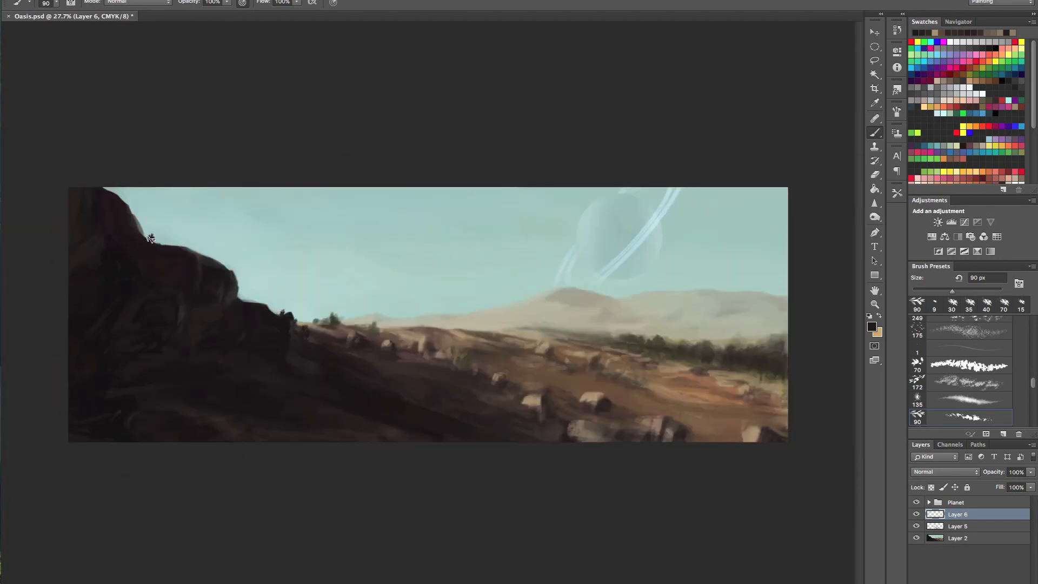
Step: Sample light sky blue and paint it over the cliff edge, shrinking the brush to 40 px
alt+click(167, 241)
drag(150, 239, 138, 217)
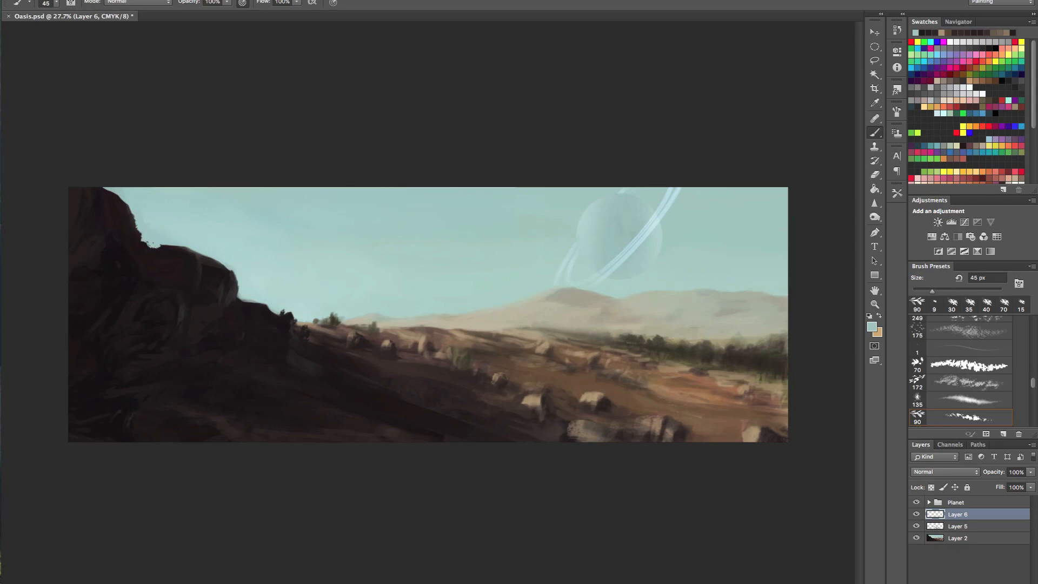
key(bracketleft)
Step: Choose the 150 px brush, zoom in on the cliff top, and undo the stray light stroke
click(56, 3)
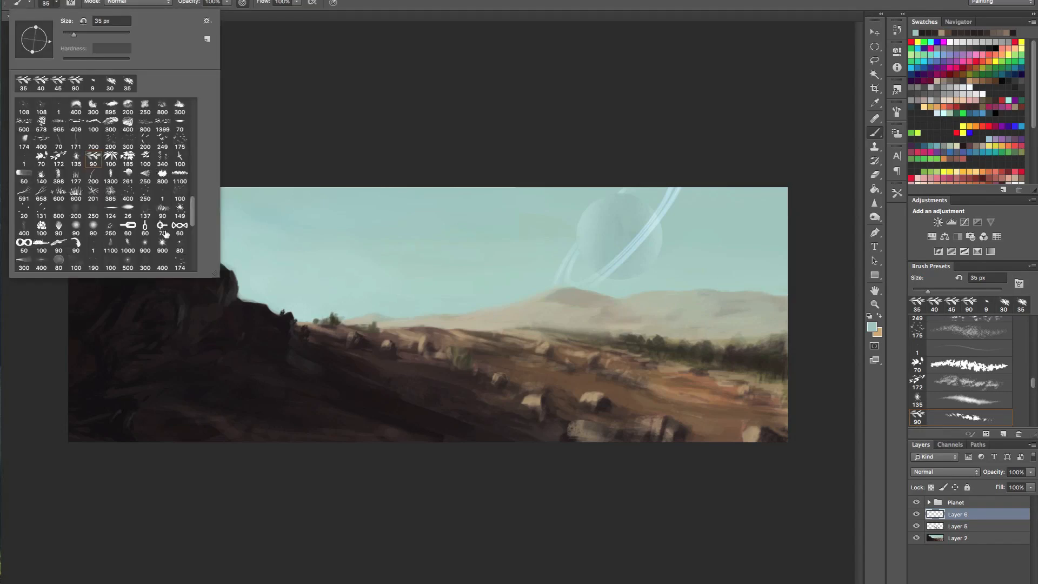
drag(190, 217, 194, 127)
click(119, 170)
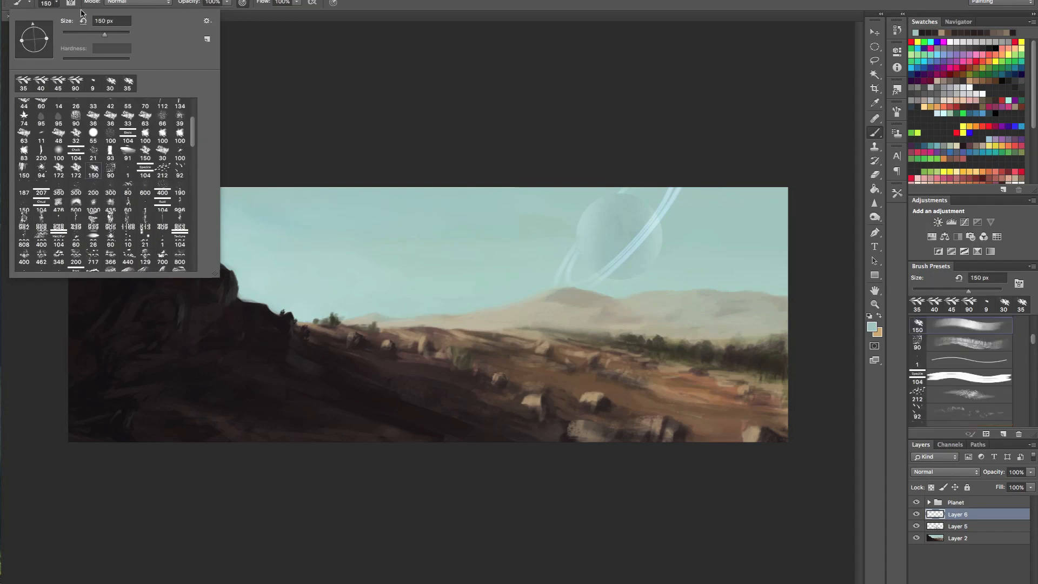
key(Return)
mouse_move(123, 229)
mouse_down()
mouse_move(189, 234)
mouse_move(177, 112)
mouse_up()
mouse_move(202, 243)
mouse_down()
mouse_move(179, 231)
mouse_move(174, 195)
mouse_move(164, 240)
mouse_up()
key(ctrl+alt+z)
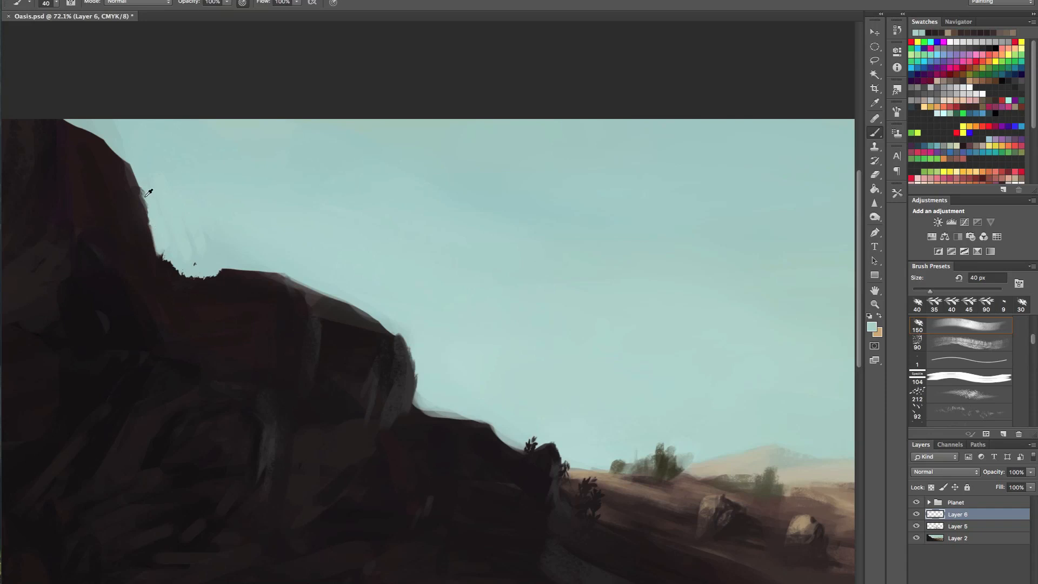
Step: Paint sampled light tan along the cliff edge with a 35 px brush
alt+click(594, 478)
key(bracketleft)
drag(209, 277, 243, 284)
alt+click(248, 287)
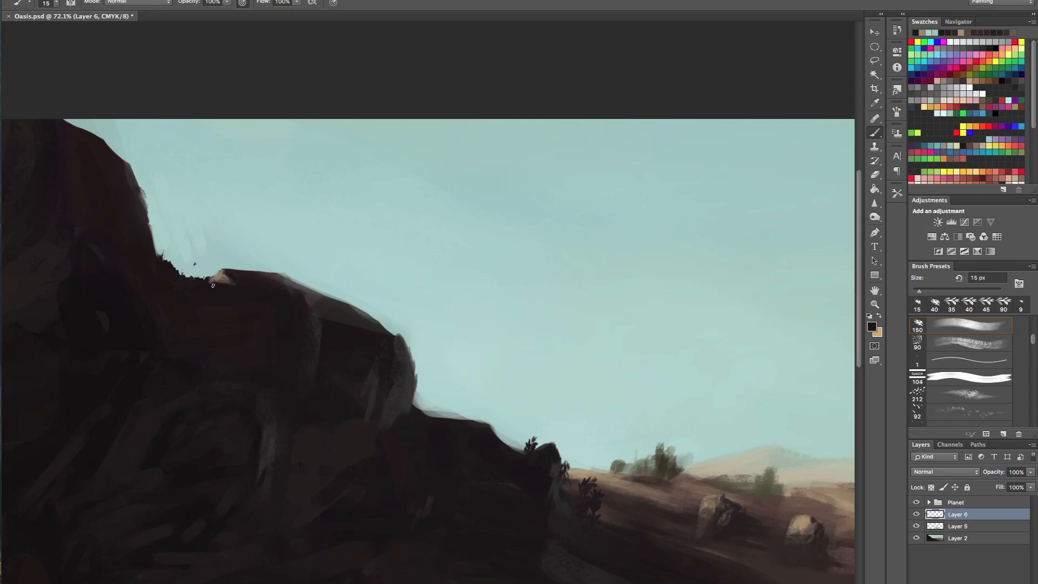
Step: Smooth the cliff ridge with sampled sky blue, covering the jagged dark tufts
alt+click(181, 256)
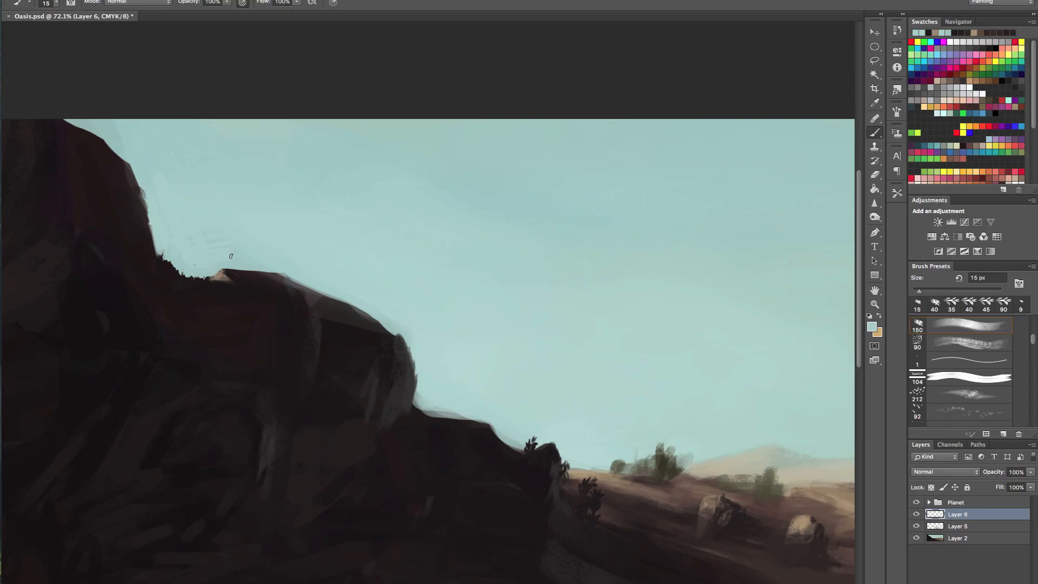
key(bracketright)
key(bracketright)
key(bracketright)
key(bracketright)
key(bracketleft)
key(bracketleft)
key(bracketleft)
mouse_move(169, 260)
mouse_down()
mouse_move(185, 273)
mouse_move(204, 271)
mouse_up()
alt+click(172, 193)
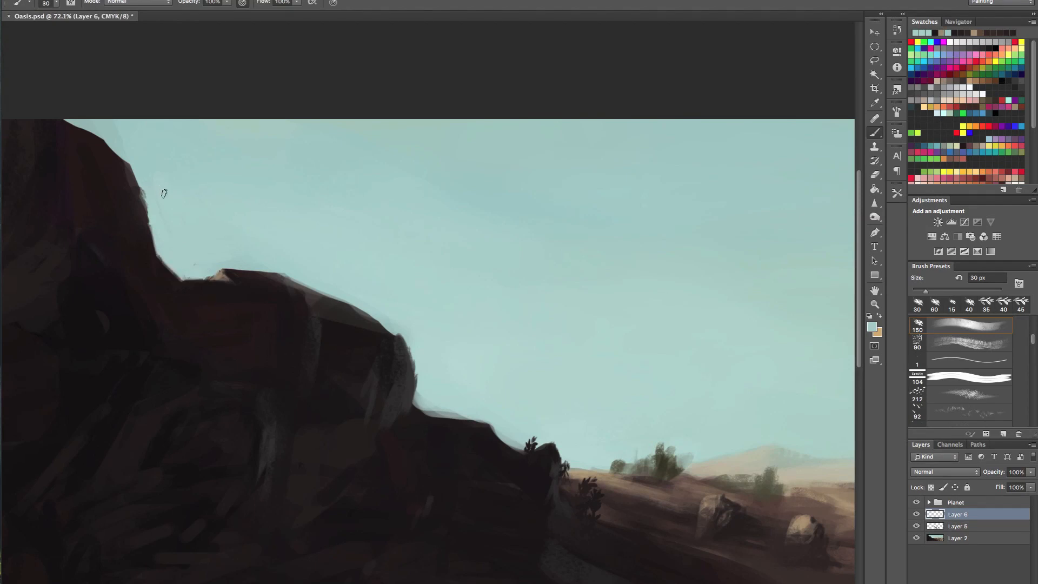
key(bracketright)
key(bracketright)
key(bracketright)
alt+click(132, 138)
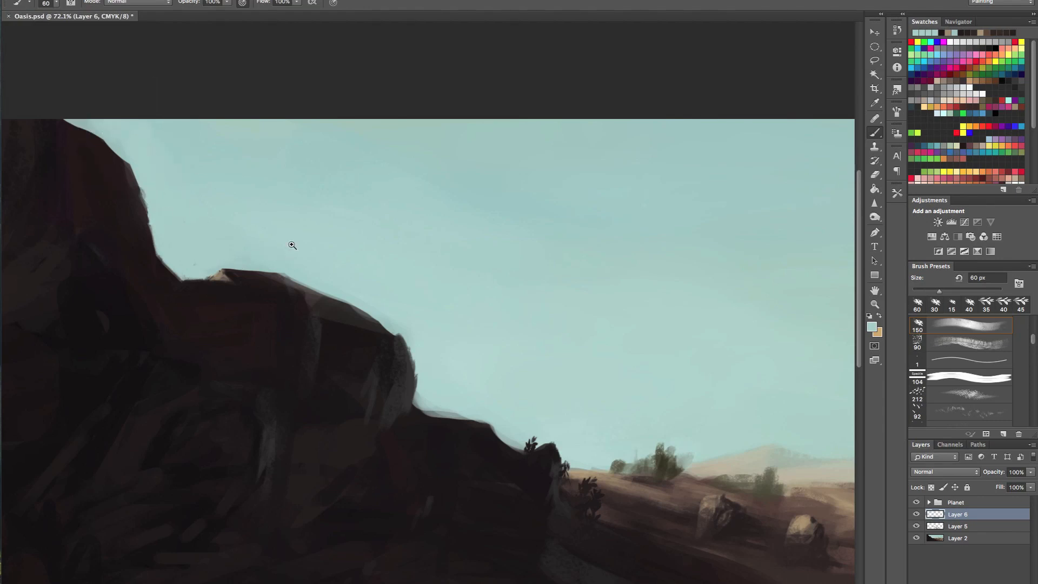
drag(292, 243, 236, 314)
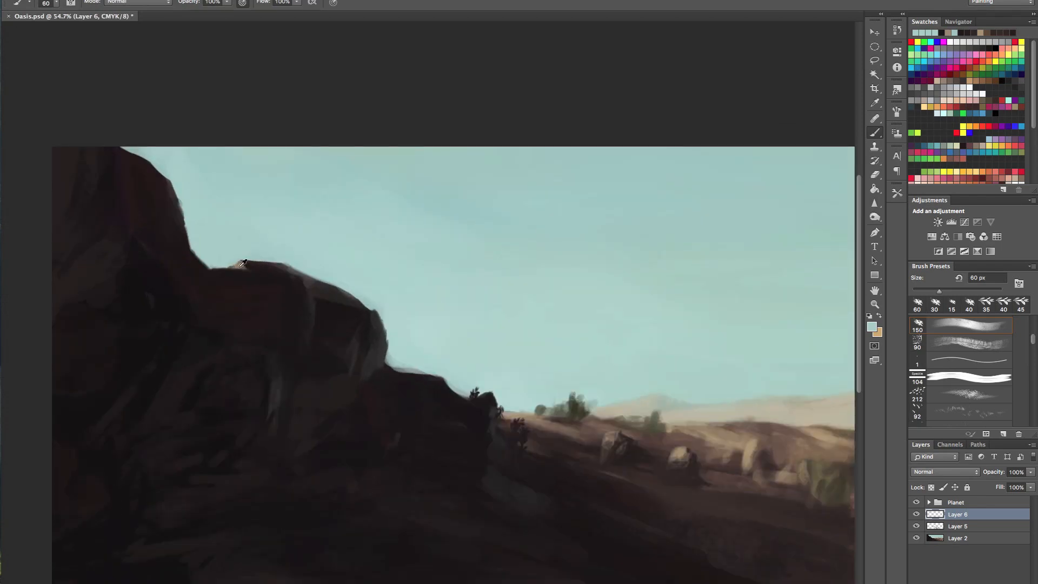
Step: Sample dark rock browns and dab them on the dark rocks, their top edge, and lower rocks at 10 px
alt+click(313, 284)
key(bracketleft)
key(bracketleft)
key(bracketleft)
key(bracketleft)
key(bracketleft)
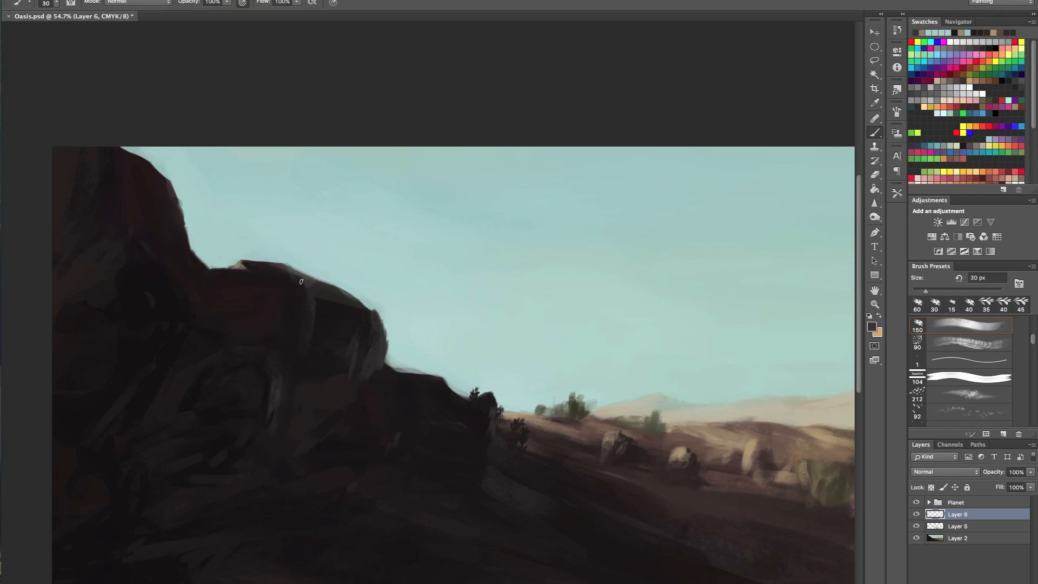
key(bracketleft)
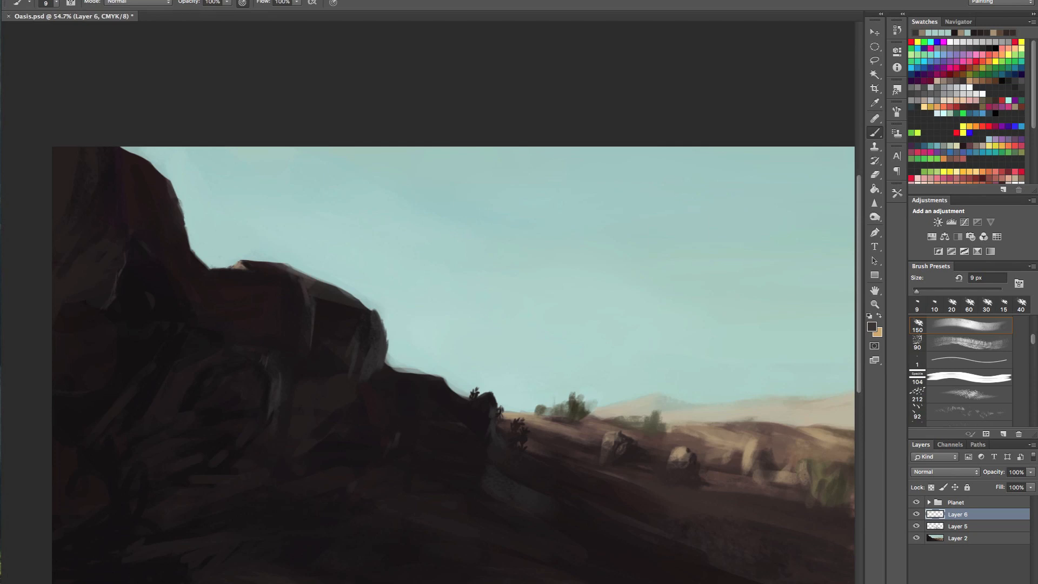
scroll(150, 302, down, 4)
scroll(151, 303, up, 3)
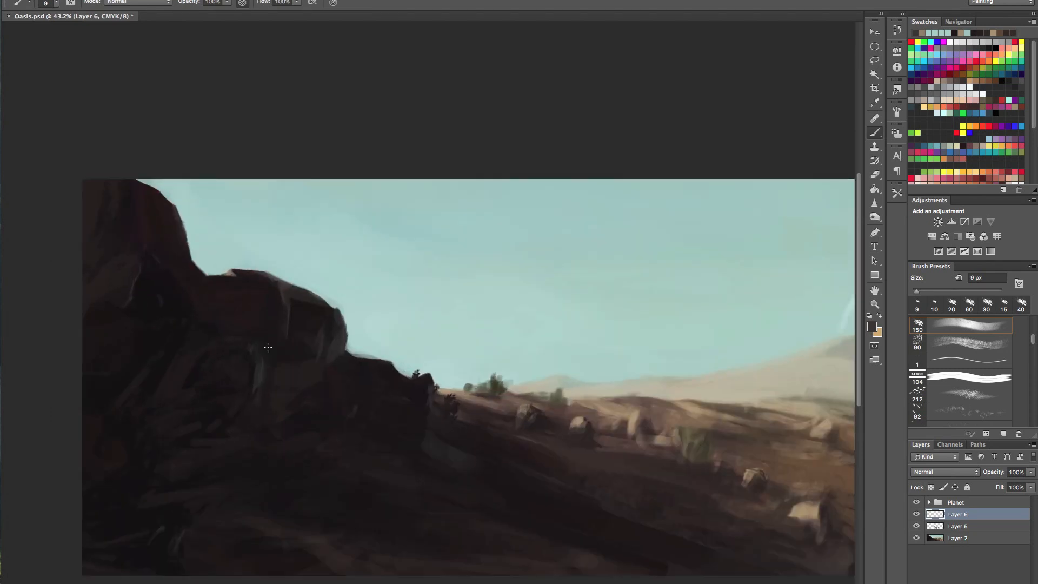
alt+click(249, 314)
key(bracketright)
key(bracketright)
key(bracketright)
key(bracketright)
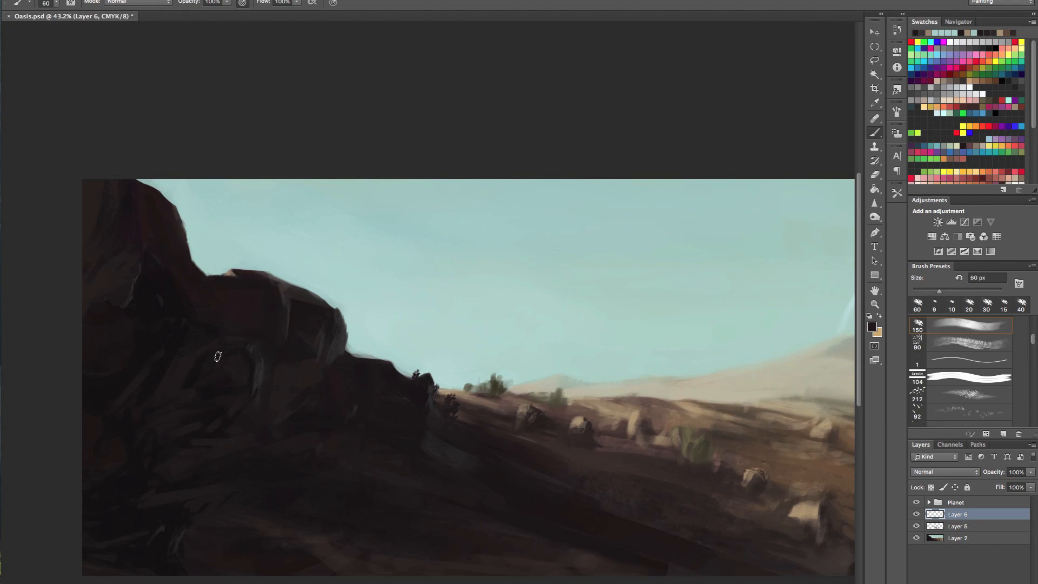
click(121, 424)
click(97, 284)
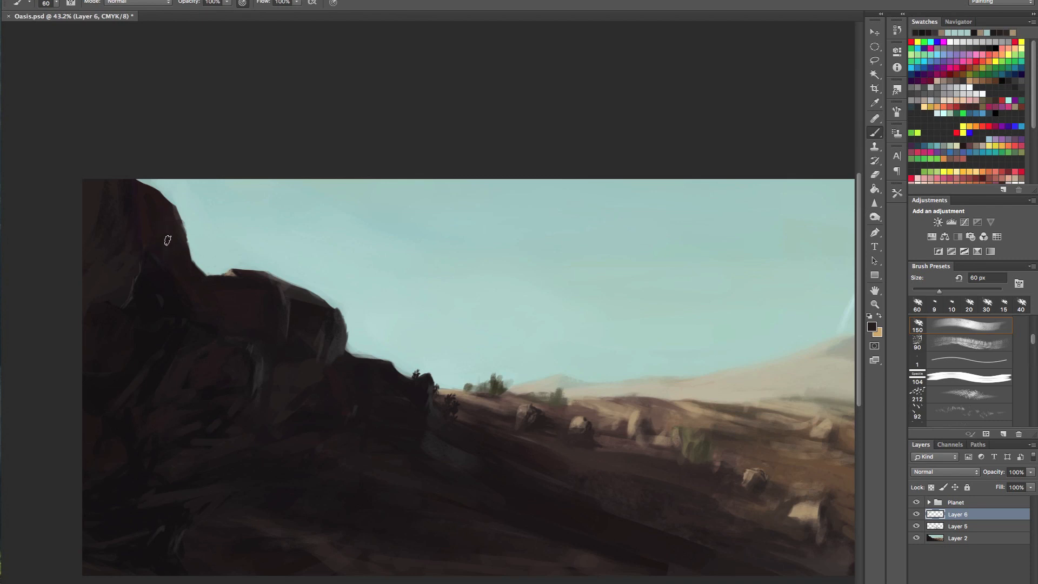
click(163, 212)
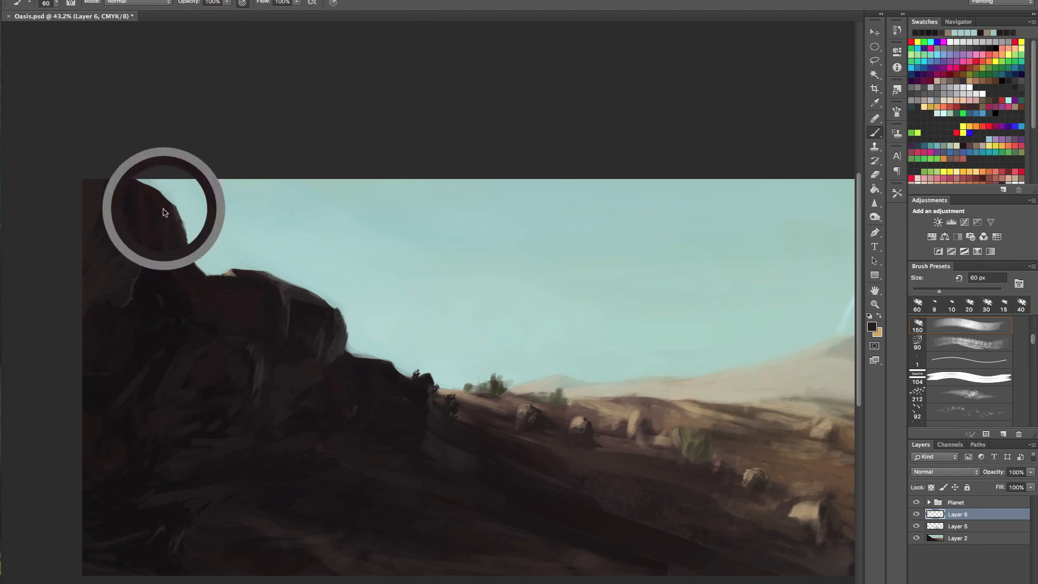
click(288, 376)
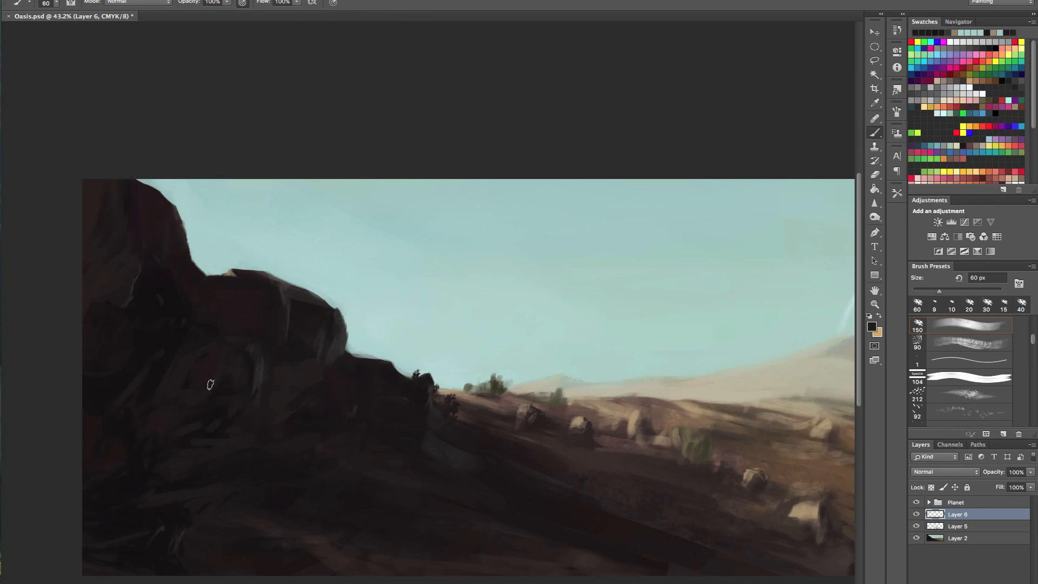
Step: Darken the light streaks on the lower-left rock
alt+click(210, 419)
scroll(333, 420, down, 3)
scroll(333, 420, right, 1)
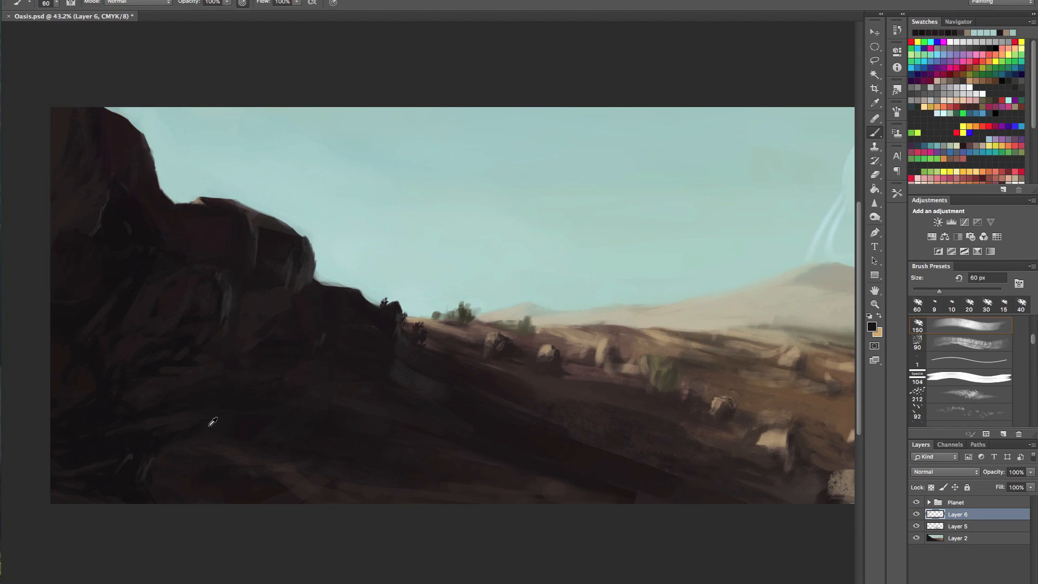
mouse_move(141, 451)
mouse_down()
mouse_move(129, 457)
mouse_move(117, 493)
mouse_move(142, 457)
mouse_up()
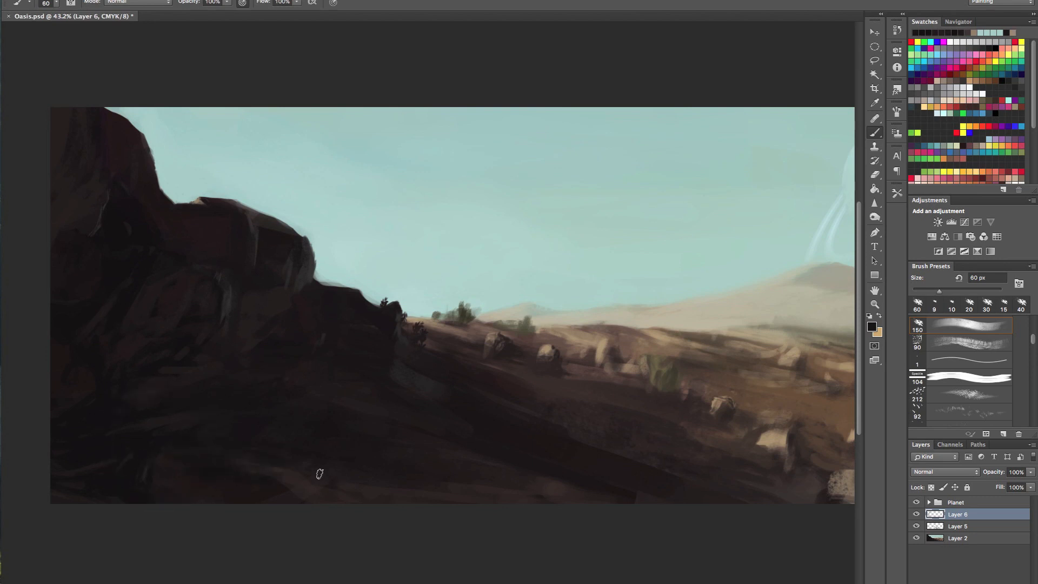
Step: Sample dark tones across the lower rocks and foreground to deepen the slope's shadow
alt+click(270, 399)
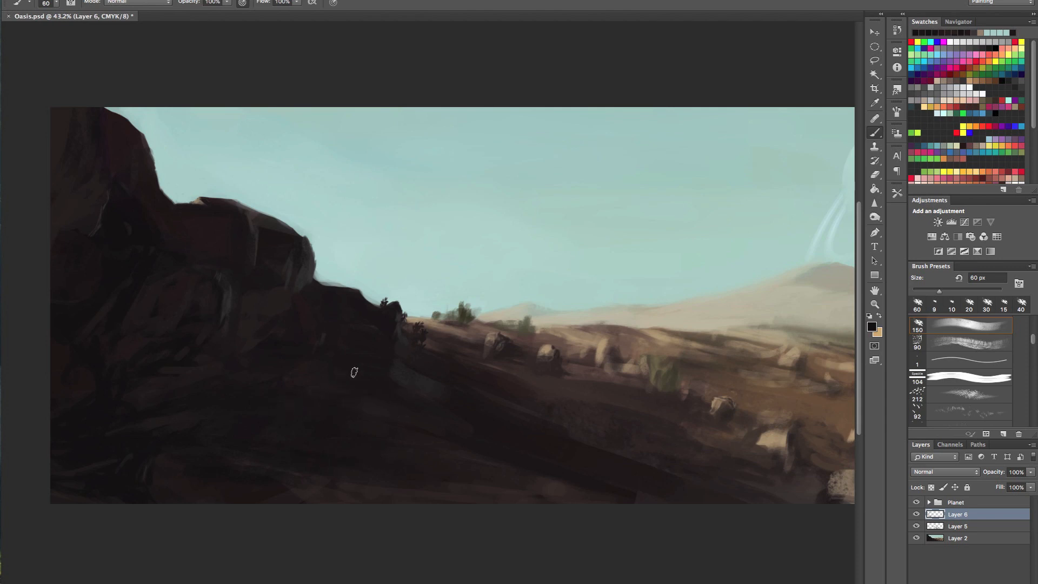
alt+click(414, 373)
alt+click(481, 432)
alt+click(108, 449)
alt+click(299, 480)
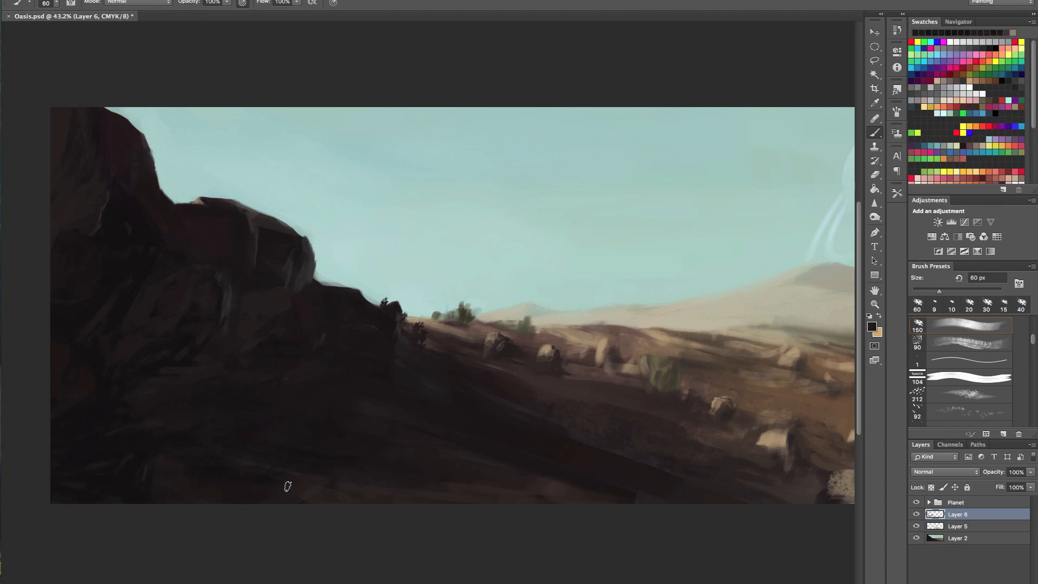
alt+click(246, 476)
alt+click(342, 498)
alt+click(409, 465)
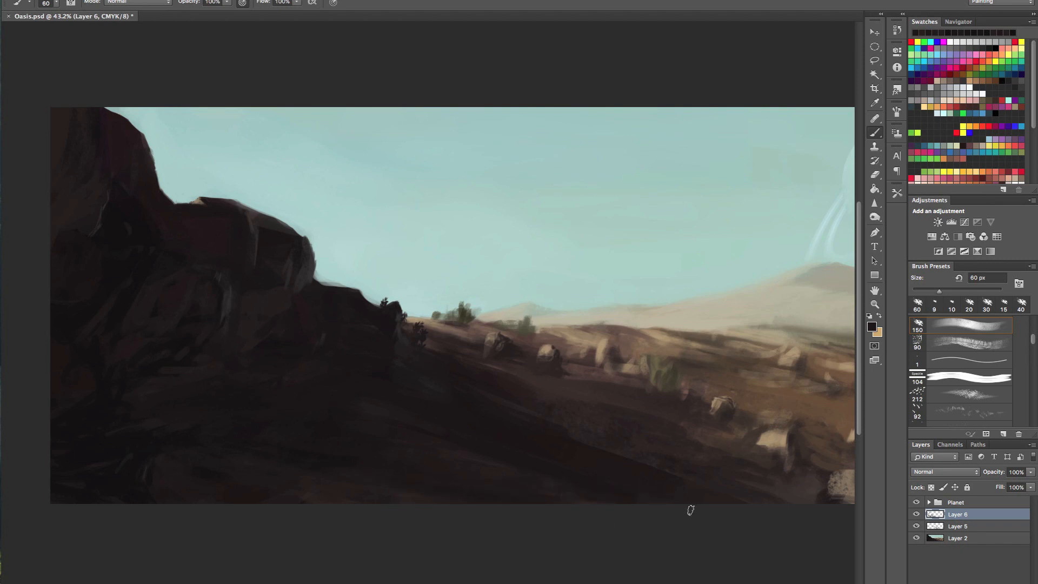
alt+click(650, 498)
alt+click(604, 456)
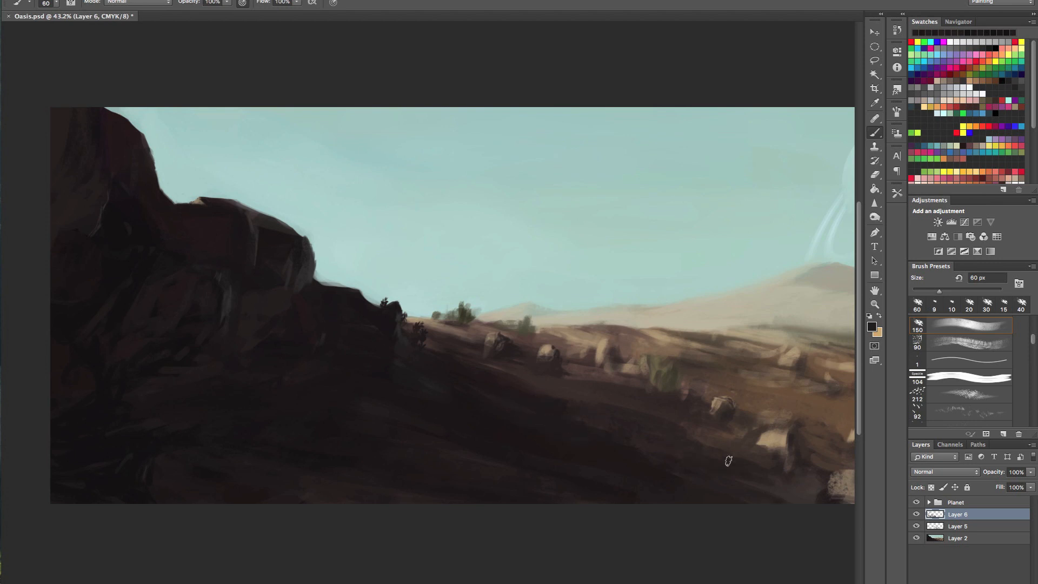
alt+click(698, 439)
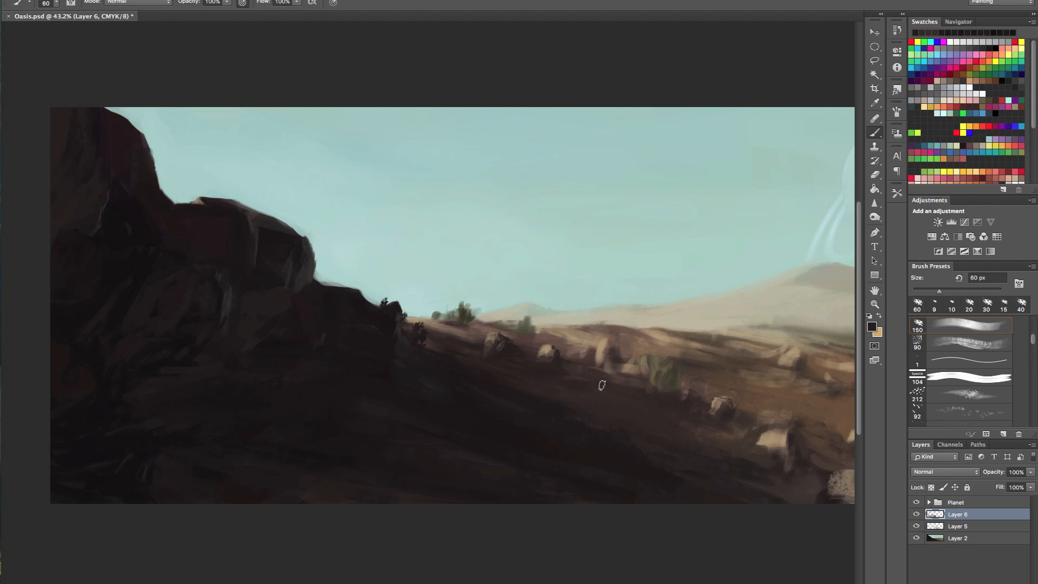
drag(689, 408, 627, 393)
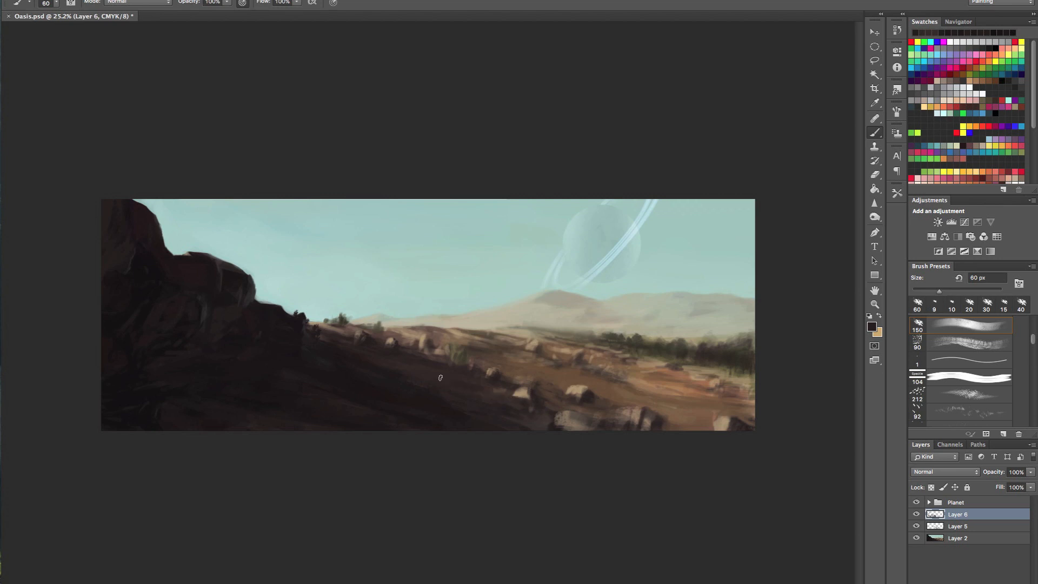
Step: Paint light green along the mid-ground tree line with a 60 px brush
key(bracketleft)
key(bracketleft)
key(bracketleft)
key(bracketleft)
key(bracketleft)
key(bracketleft)
mouse_move(663, 402)
mouse_down()
mouse_move(628, 392)
mouse_move(658, 404)
mouse_up()
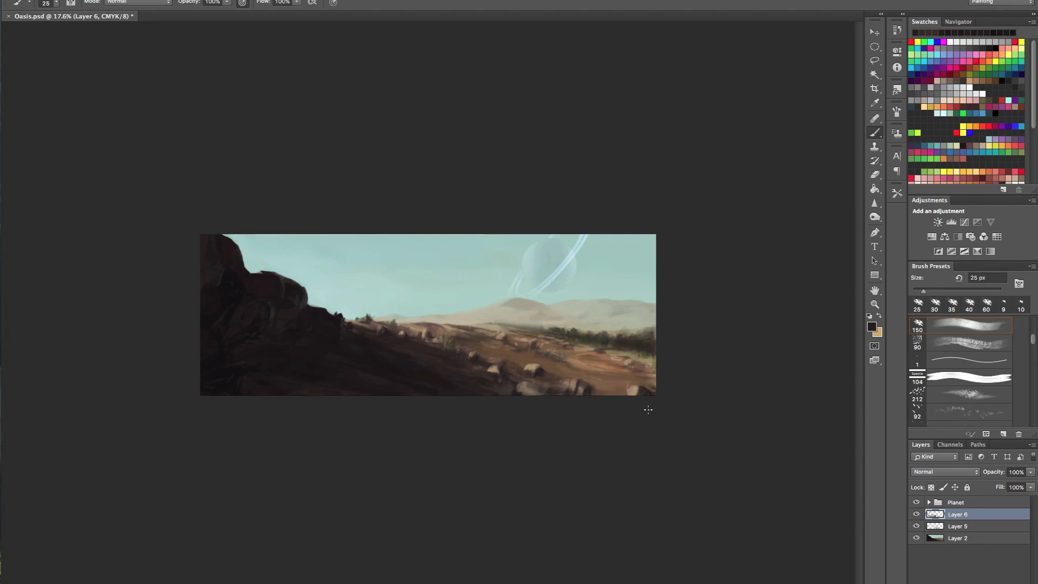
scroll(537, 357, up, 2)
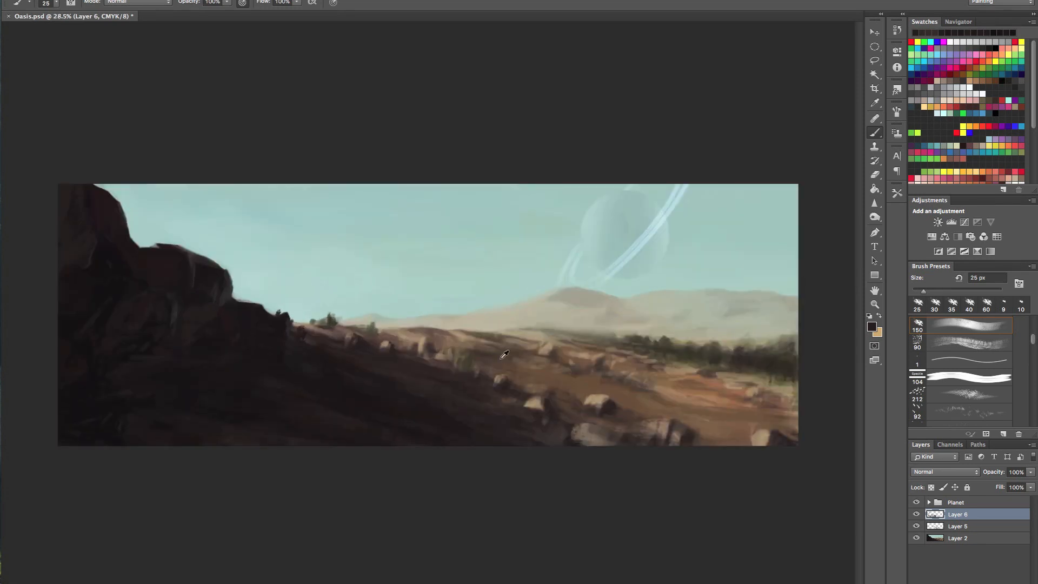
alt+click(472, 332)
click(937, 171)
key(bracketright)
key(bracketright)
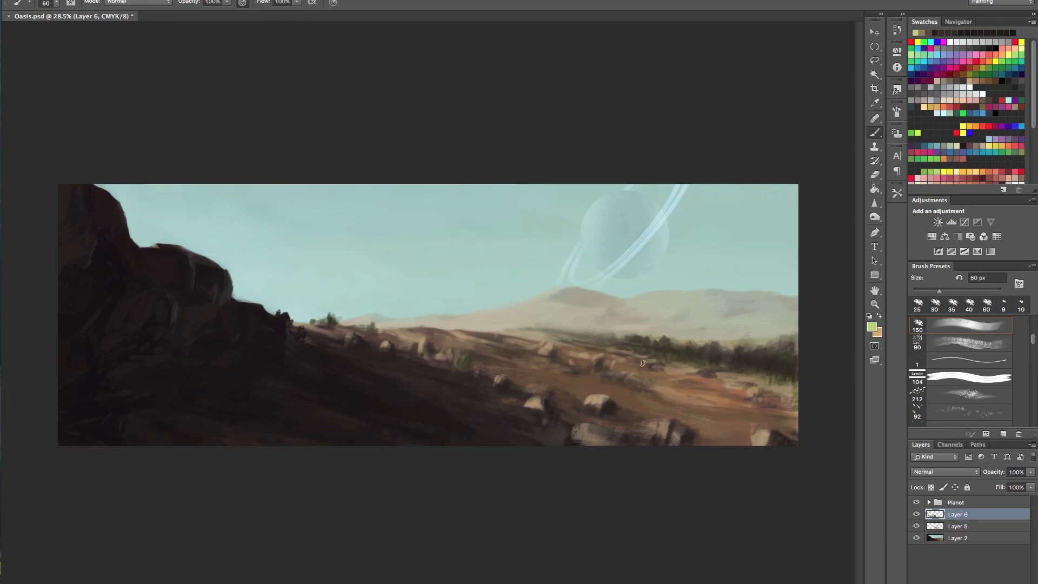
drag(642, 364, 724, 363)
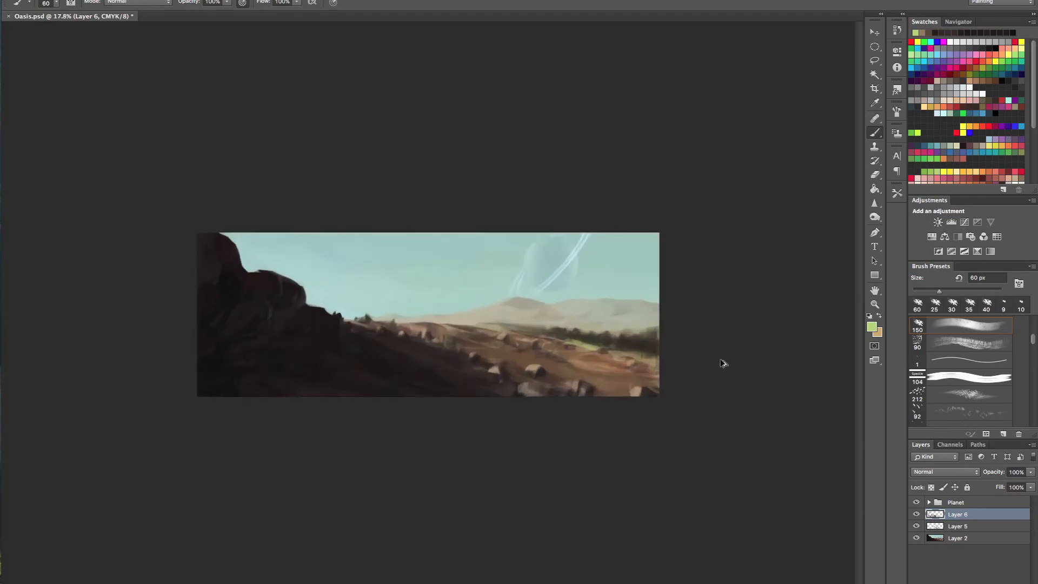
Step: Paint light-orange sunlit patches on the mid-ground ground, undoing one stroke
click(968, 172)
drag(567, 361, 596, 360)
key(ctrl+z)
mouse_move(488, 351)
mouse_down()
mouse_move(534, 362)
mouse_move(480, 349)
mouse_move(539, 360)
mouse_move(465, 345)
mouse_move(541, 364)
mouse_up()
drag(468, 342, 455, 333)
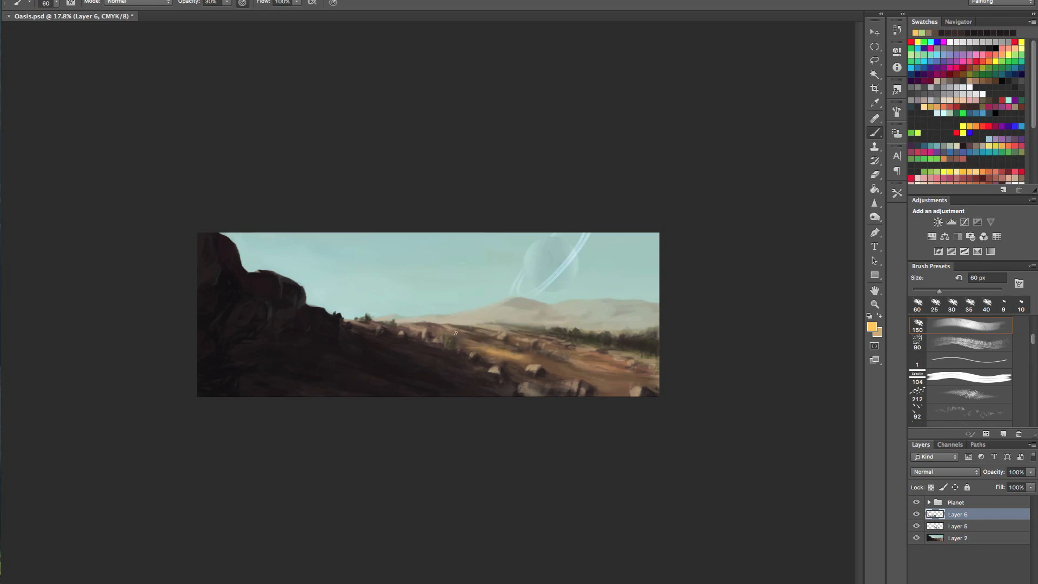
Step: Paint light-orange strokes on the mid-ground, lightening the ochre slope near the bushes
scroll(484, 336, up, 3)
key(0)
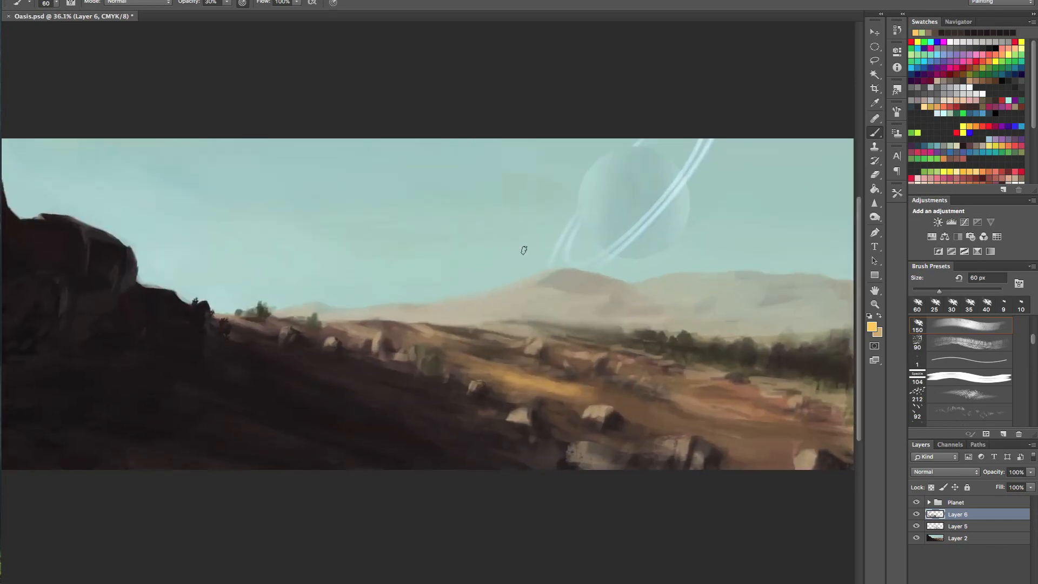
key(bracketleft)
key(bracketleft)
key(bracketleft)
mouse_move(413, 331)
mouse_down()
mouse_move(446, 338)
mouse_move(419, 326)
mouse_move(376, 330)
mouse_up()
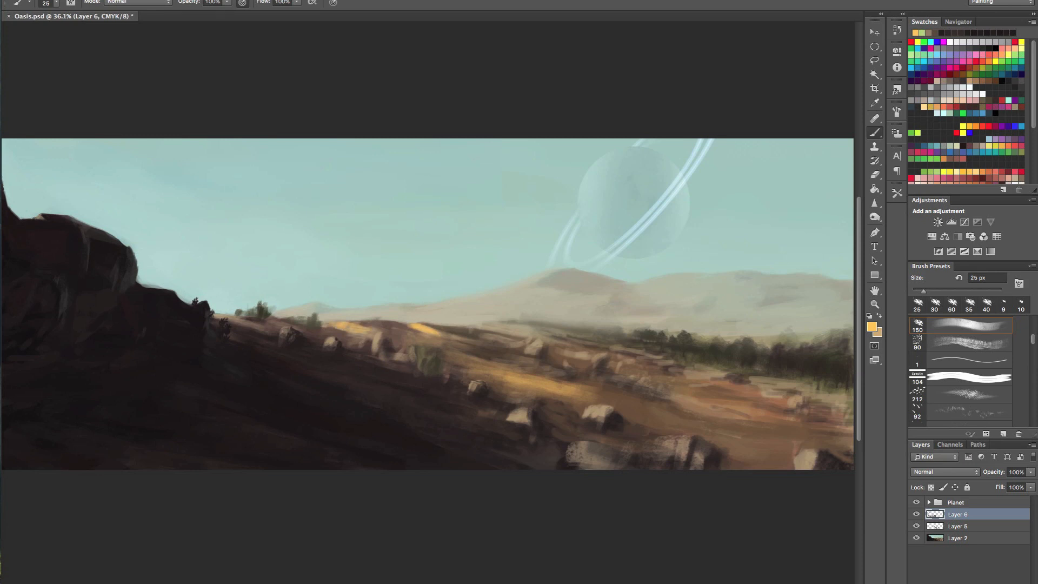
drag(441, 338, 348, 326)
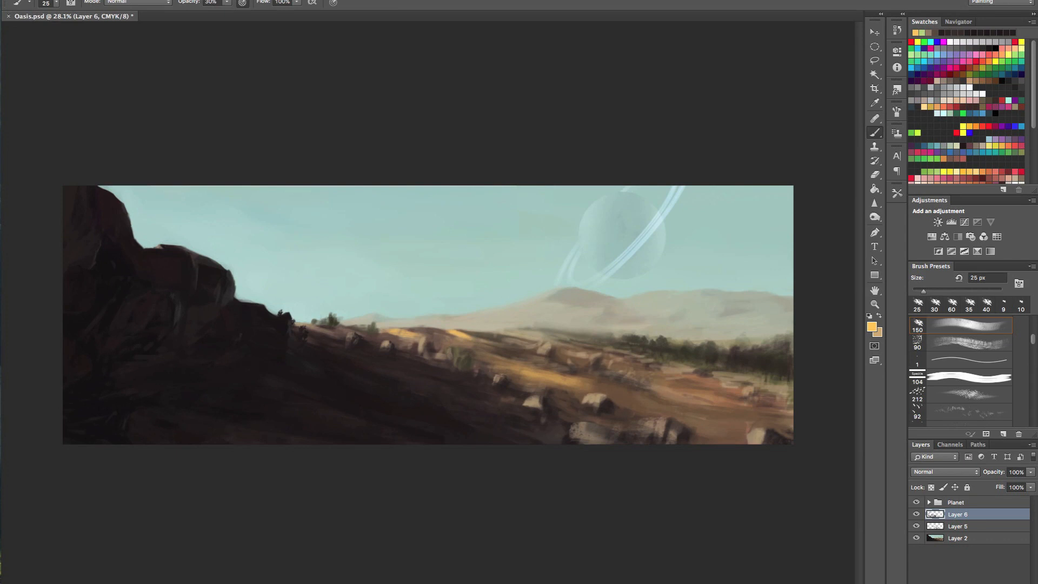
drag(489, 350, 538, 361)
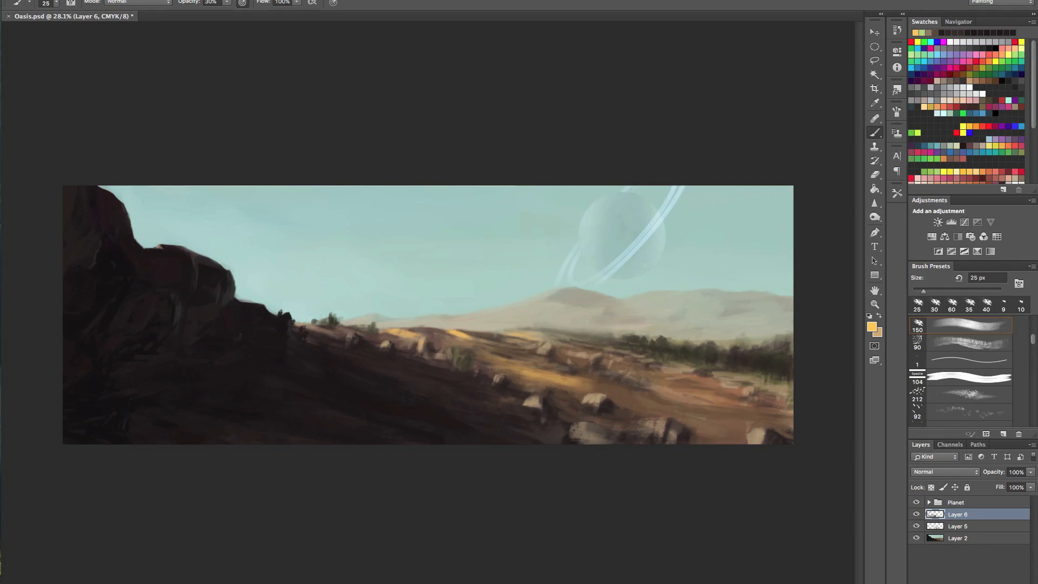
mouse_move(313, 325)
mouse_down()
mouse_move(340, 334)
mouse_move(313, 338)
mouse_up()
Step: Add lighter strokes to patches of the sunlit ground, checking the overall composition
drag(464, 333, 509, 345)
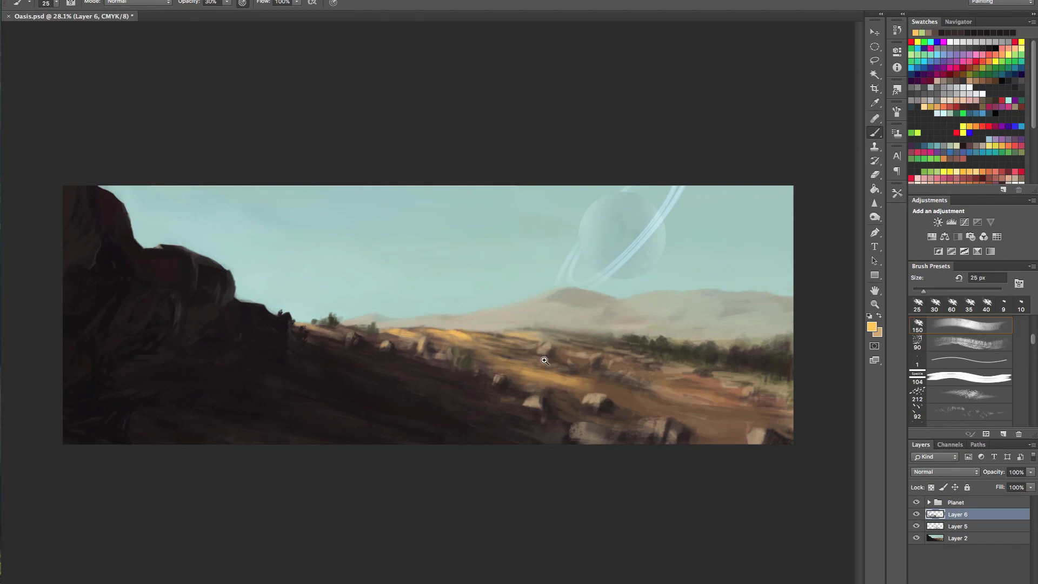
drag(622, 381, 571, 381)
mouse_move(526, 343)
mouse_down()
mouse_move(563, 343)
mouse_move(587, 366)
mouse_up()
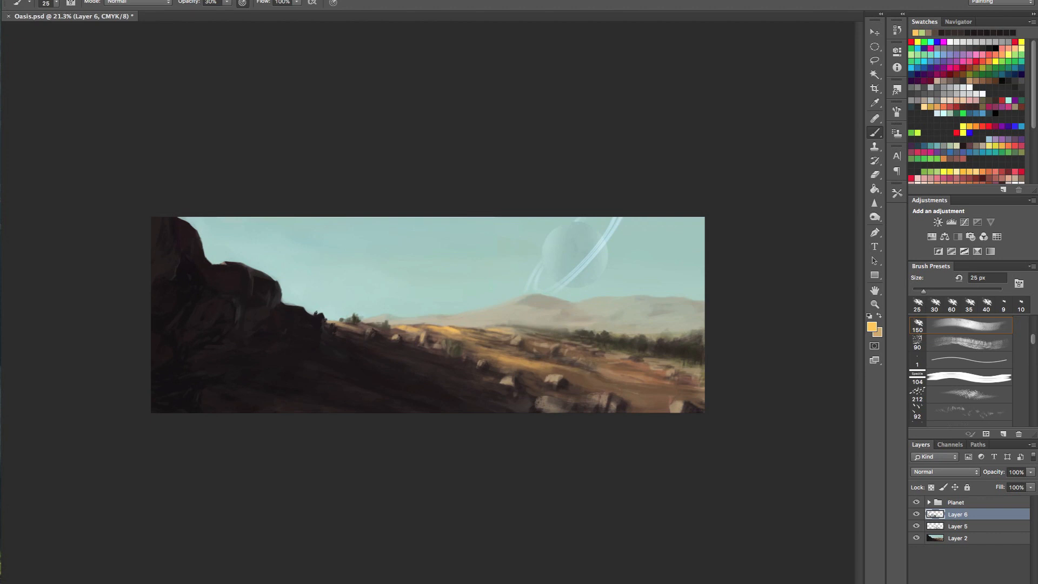
drag(622, 376, 577, 360)
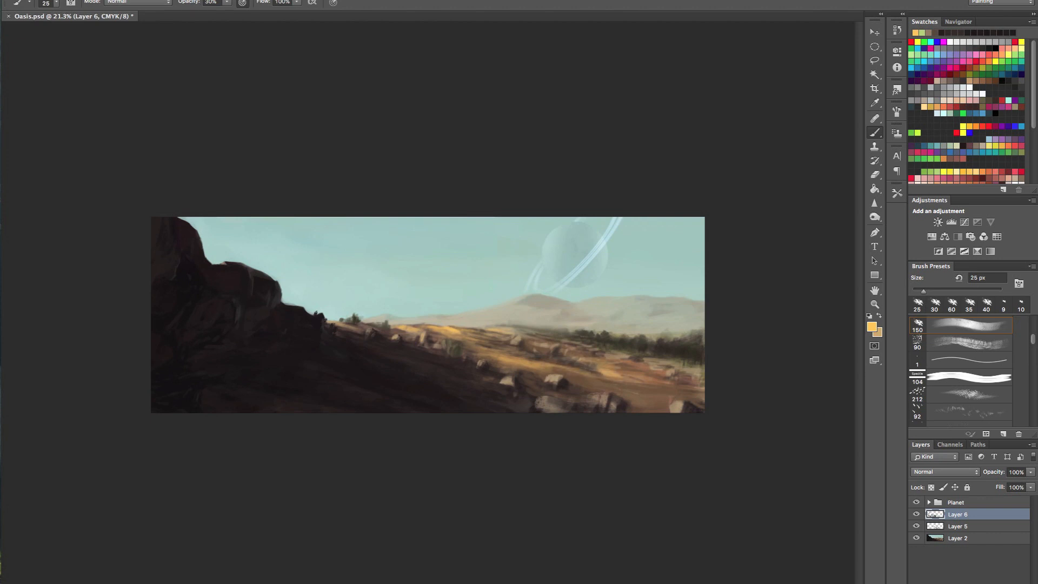
mouse_move(646, 378)
mouse_down()
mouse_move(626, 379)
mouse_move(691, 388)
mouse_move(642, 379)
mouse_move(644, 362)
mouse_move(546, 342)
mouse_move(580, 350)
mouse_up()
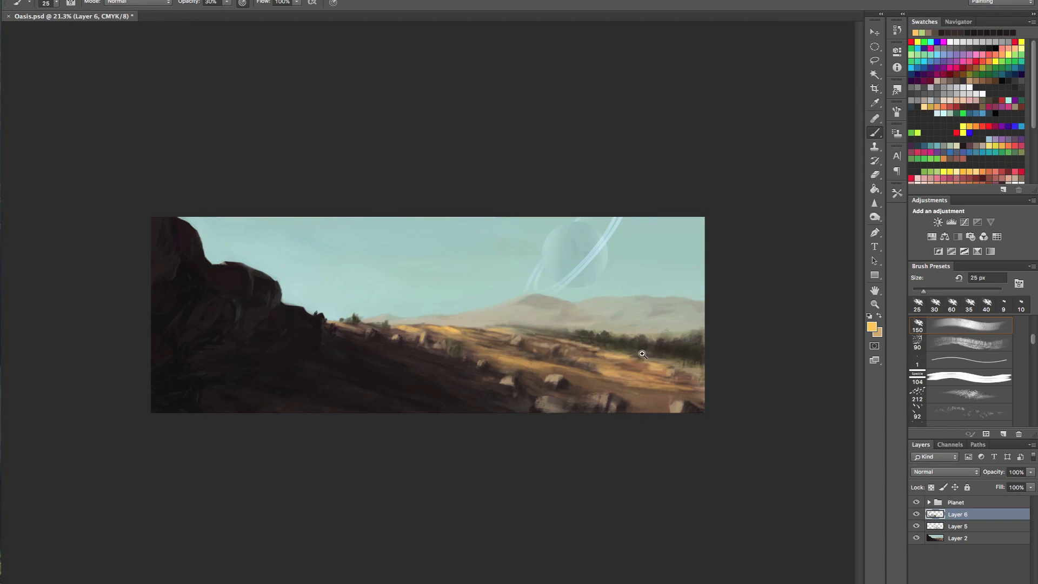
scroll(598, 348, down, 5)
scroll(595, 343, up, 5)
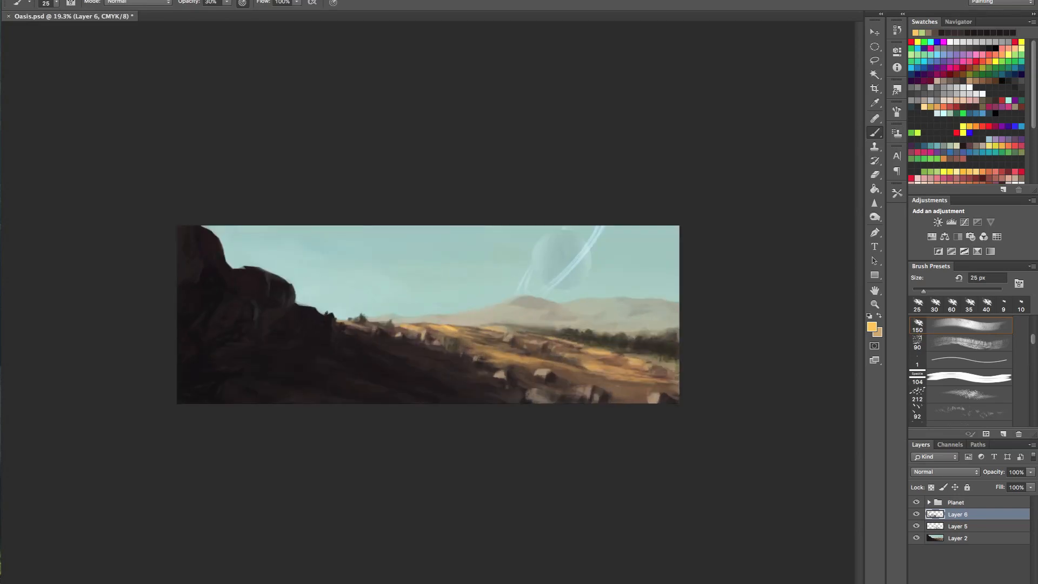
Step: Shade the scattered mid-ground rocks with sampled darker brown strokes at 100% opacity
mouse_move(486, 356)
mouse_down()
mouse_move(510, 363)
mouse_move(520, 354)
mouse_up()
key(0)
mouse_move(549, 367)
mouse_down()
mouse_move(501, 359)
mouse_move(562, 363)
mouse_move(541, 364)
mouse_up()
alt+click(460, 379)
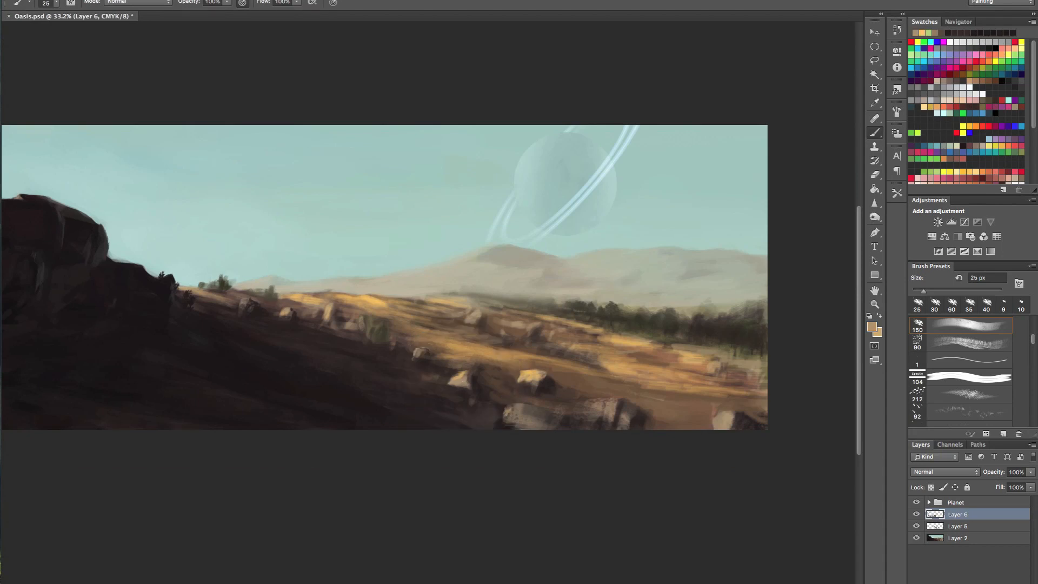
alt+click(516, 370)
click(526, 379)
drag(516, 380, 539, 375)
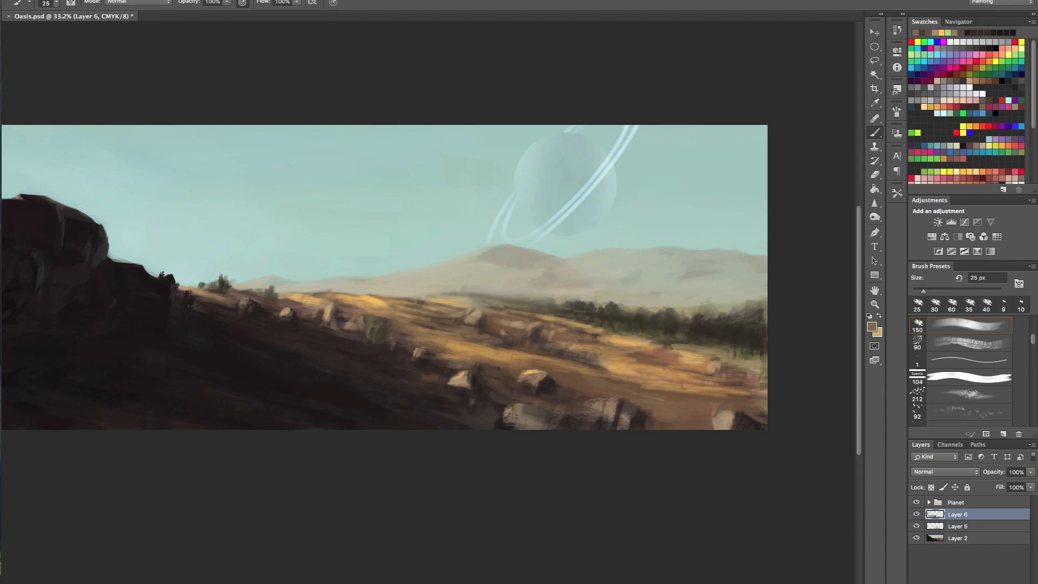
alt+click(581, 399)
drag(583, 405, 598, 404)
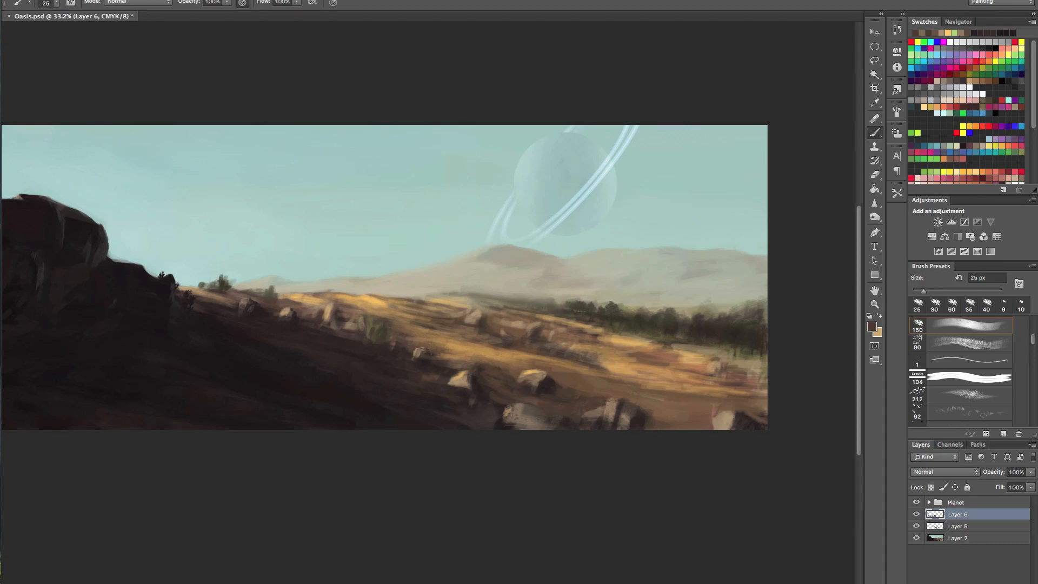
scroll(601, 416, down, 2)
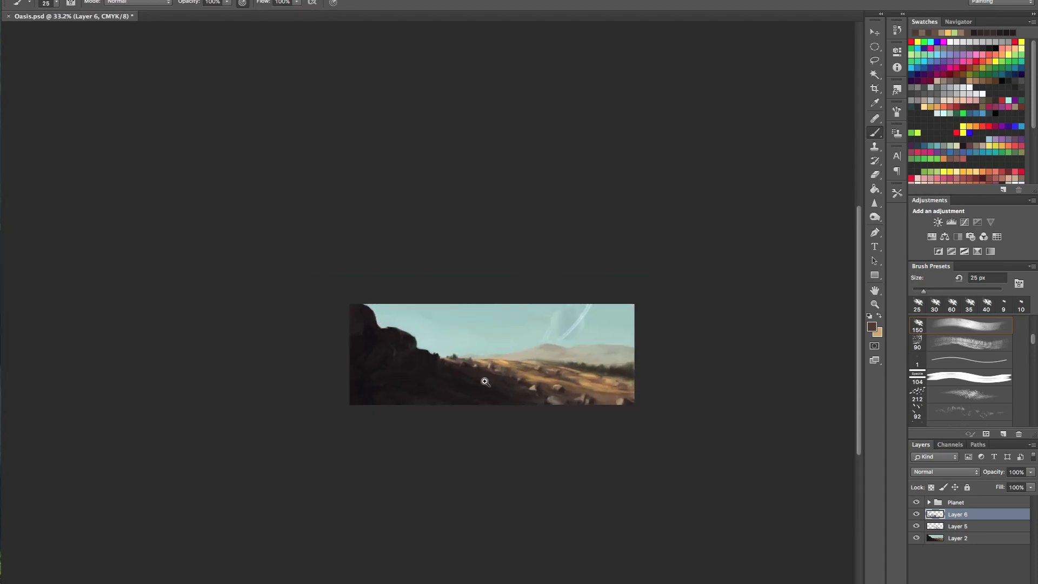
Step: Paint a sampled light-tan highlight across the lower-right rocks
alt+click(632, 412)
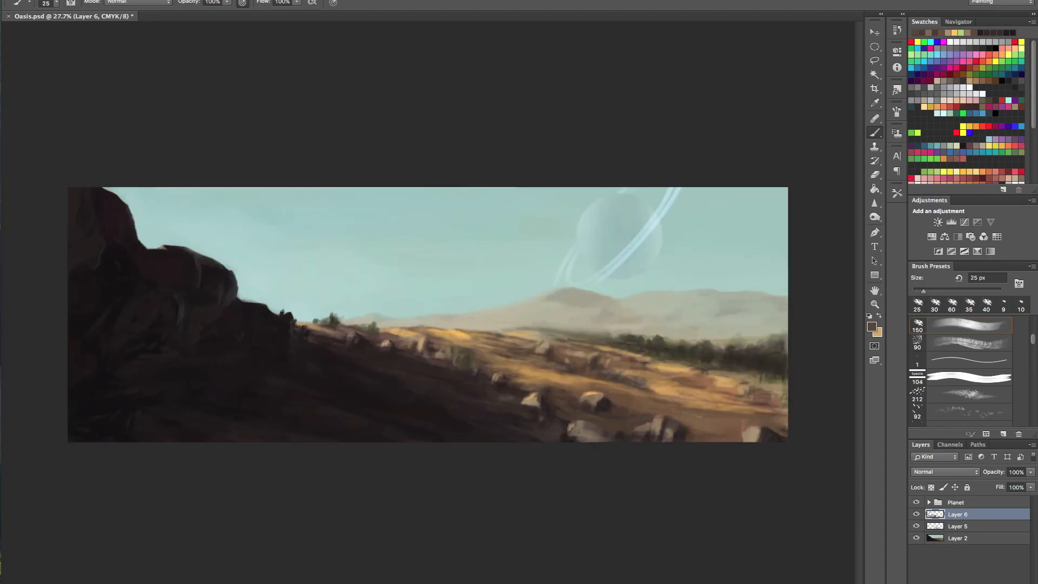
alt+click(706, 440)
alt+click(681, 429)
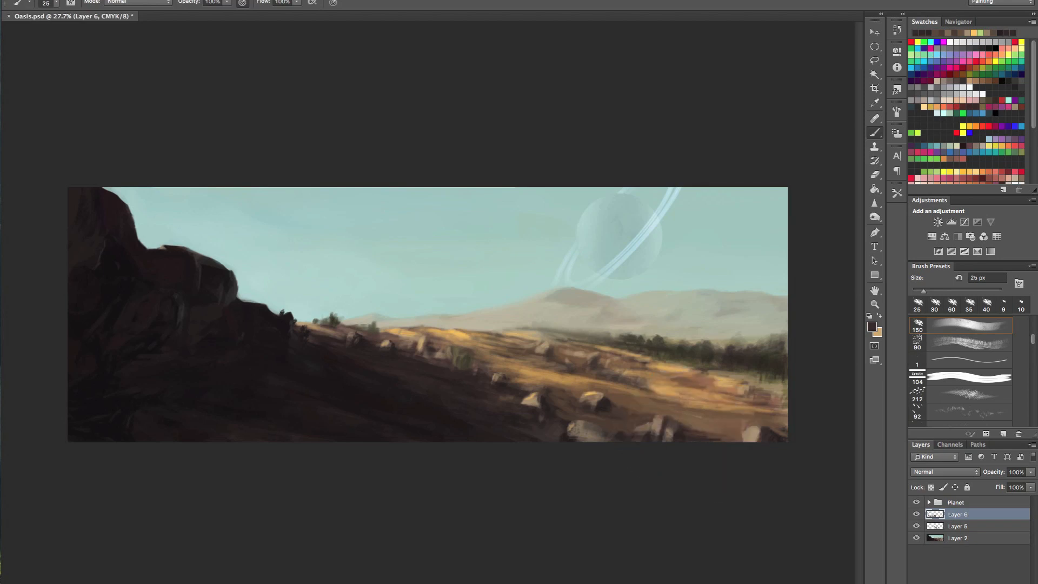
alt+click(697, 426)
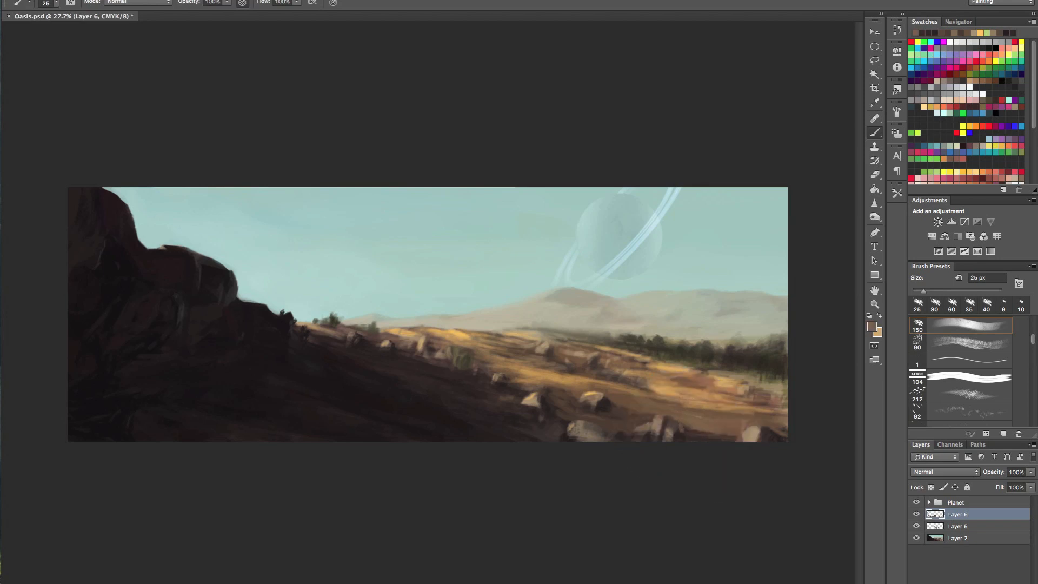
drag(687, 429, 706, 432)
Step: Sample dark brown from the cliff rock and dab it onto the rock
alt+click(661, 424)
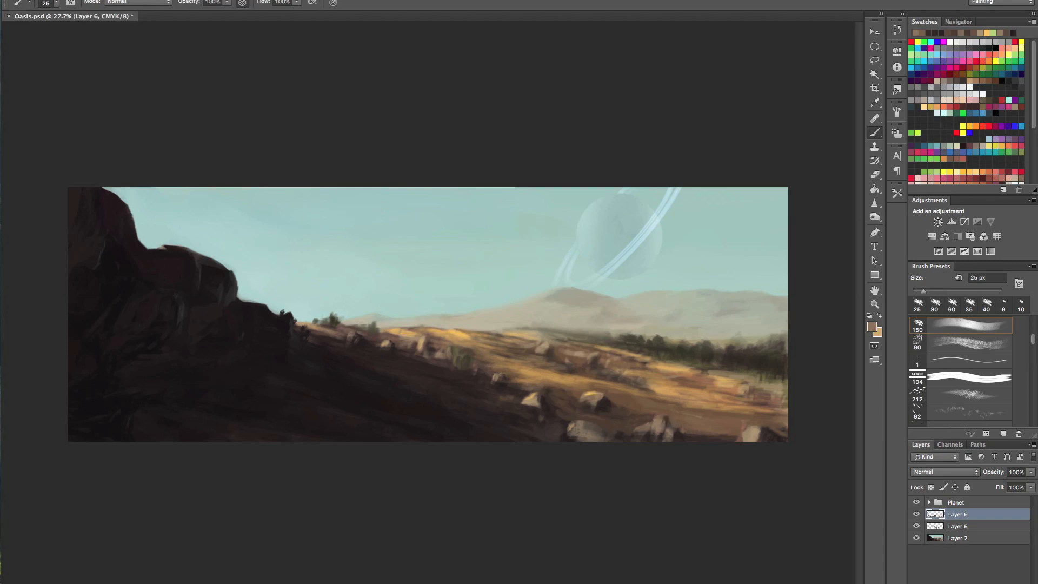
scroll(672, 389, down, 5)
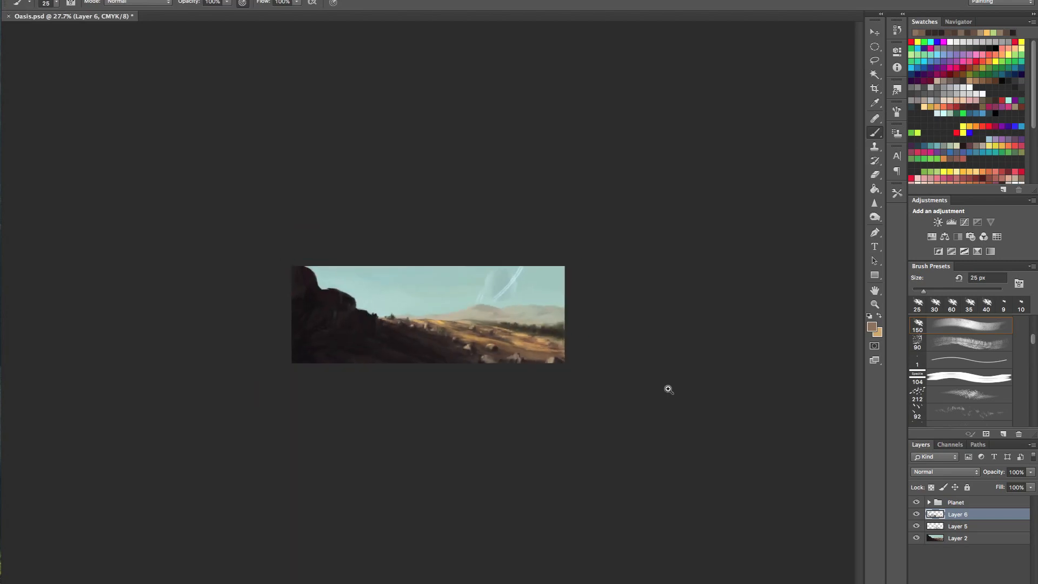
scroll(672, 390, up, 3)
scroll(677, 375, up, 3)
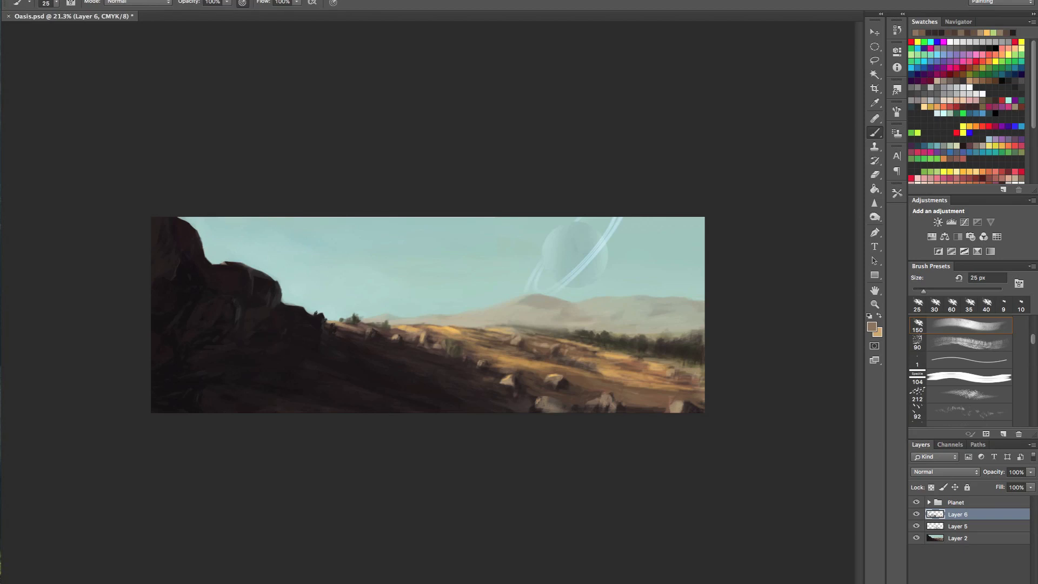
alt+click(294, 382)
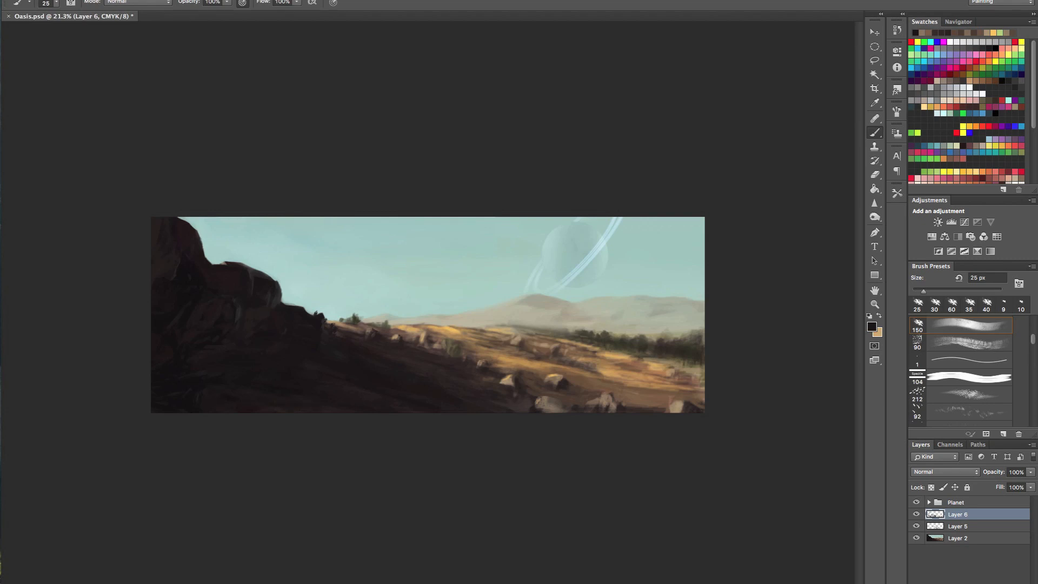
click(297, 348)
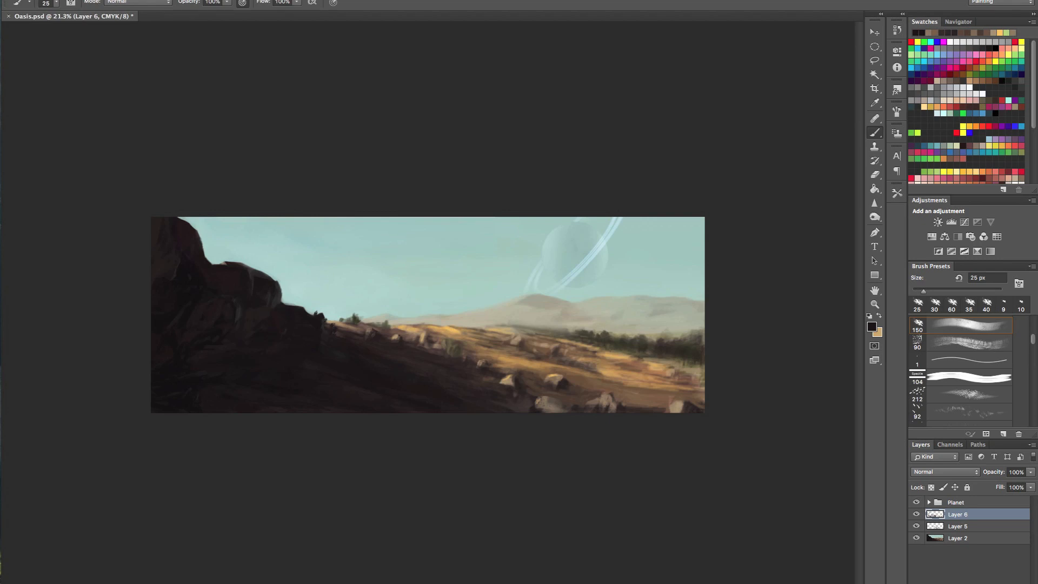